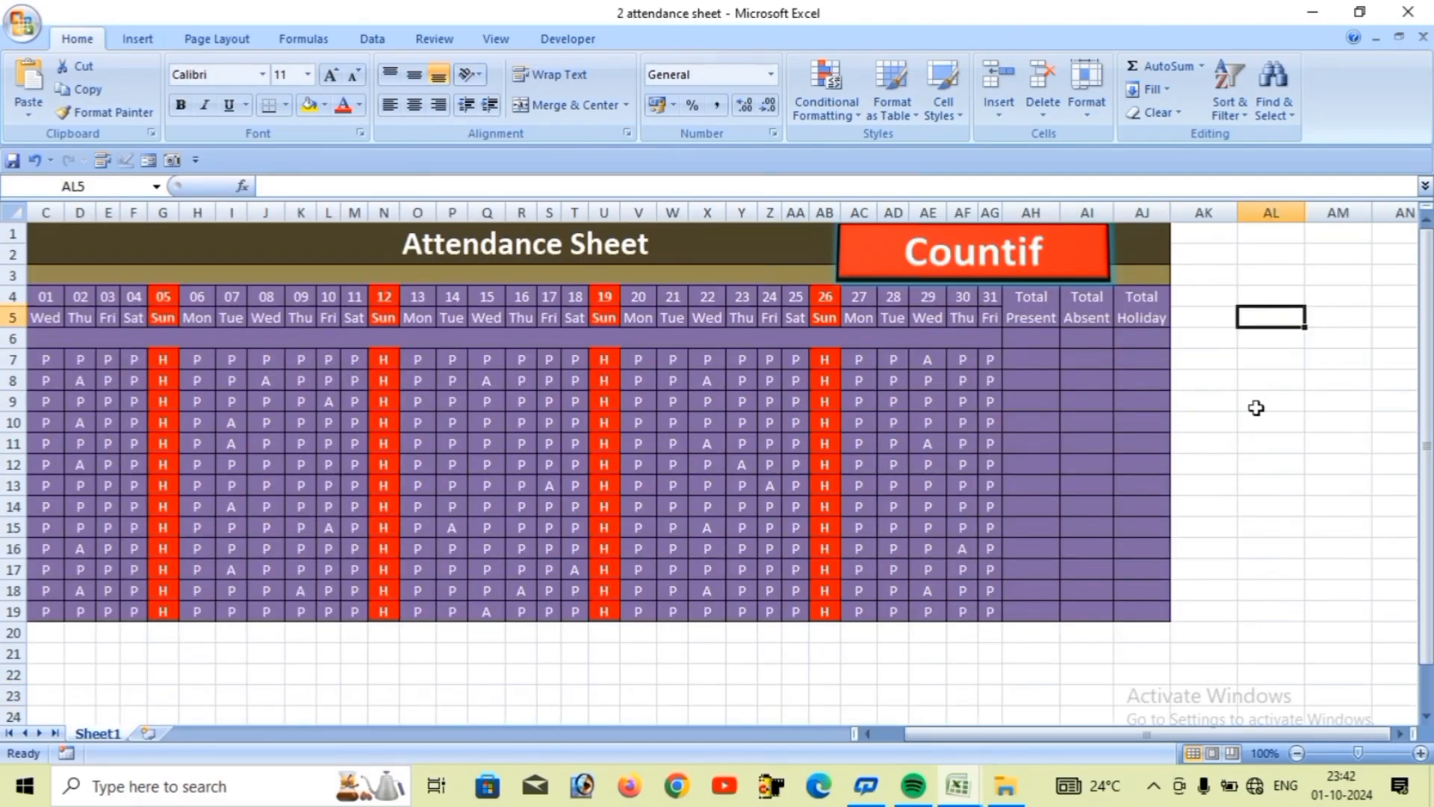
- Start a COUNTIF formula in cell AH7, the first employee's Total Present cell
{"action": "left_click", "coordinate": [1250, 420]}
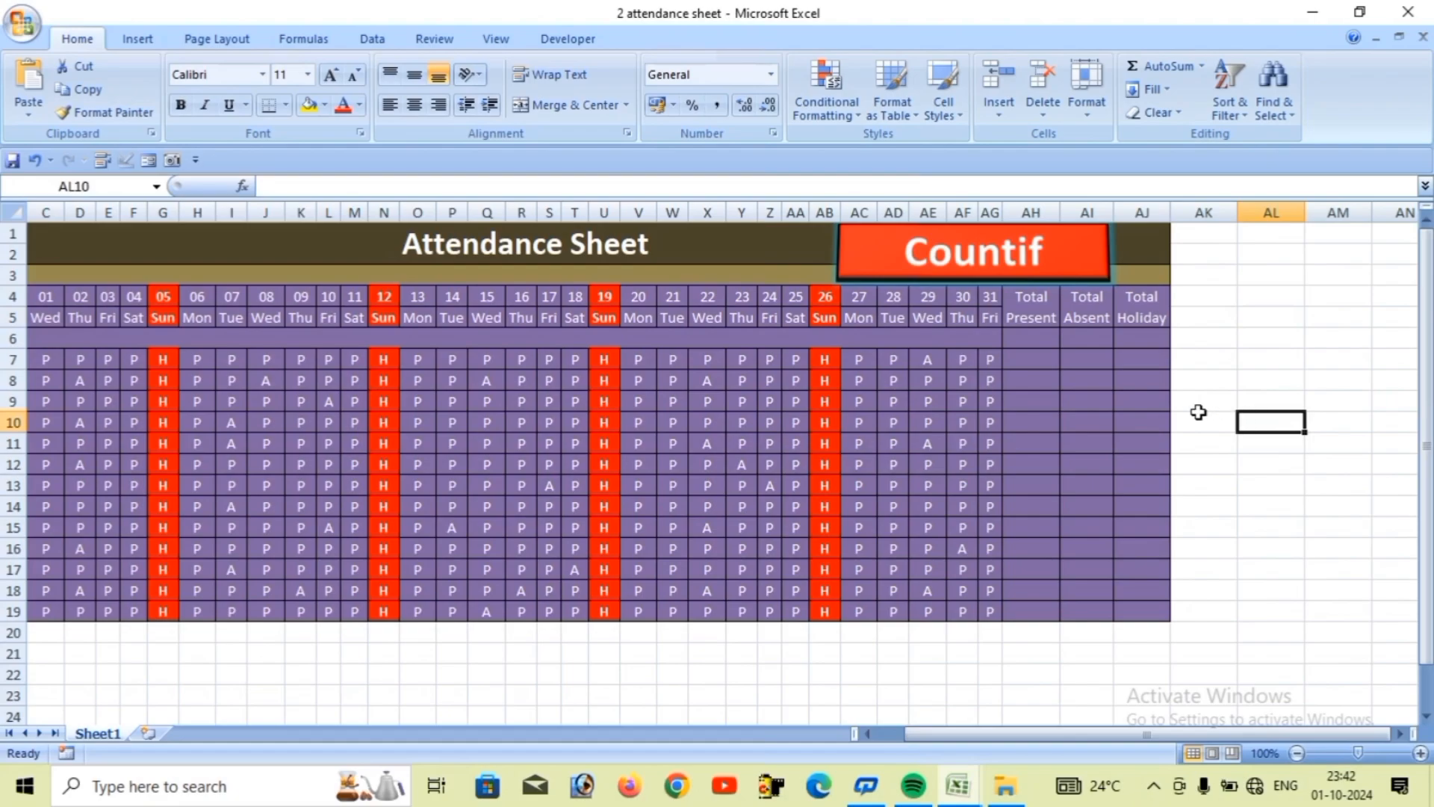
{"action": "scroll", "coordinate": [1118, 424], "scroll_direction": "up", "scroll_amount": 1}
{"action": "left_click", "coordinate": [1076, 383]}
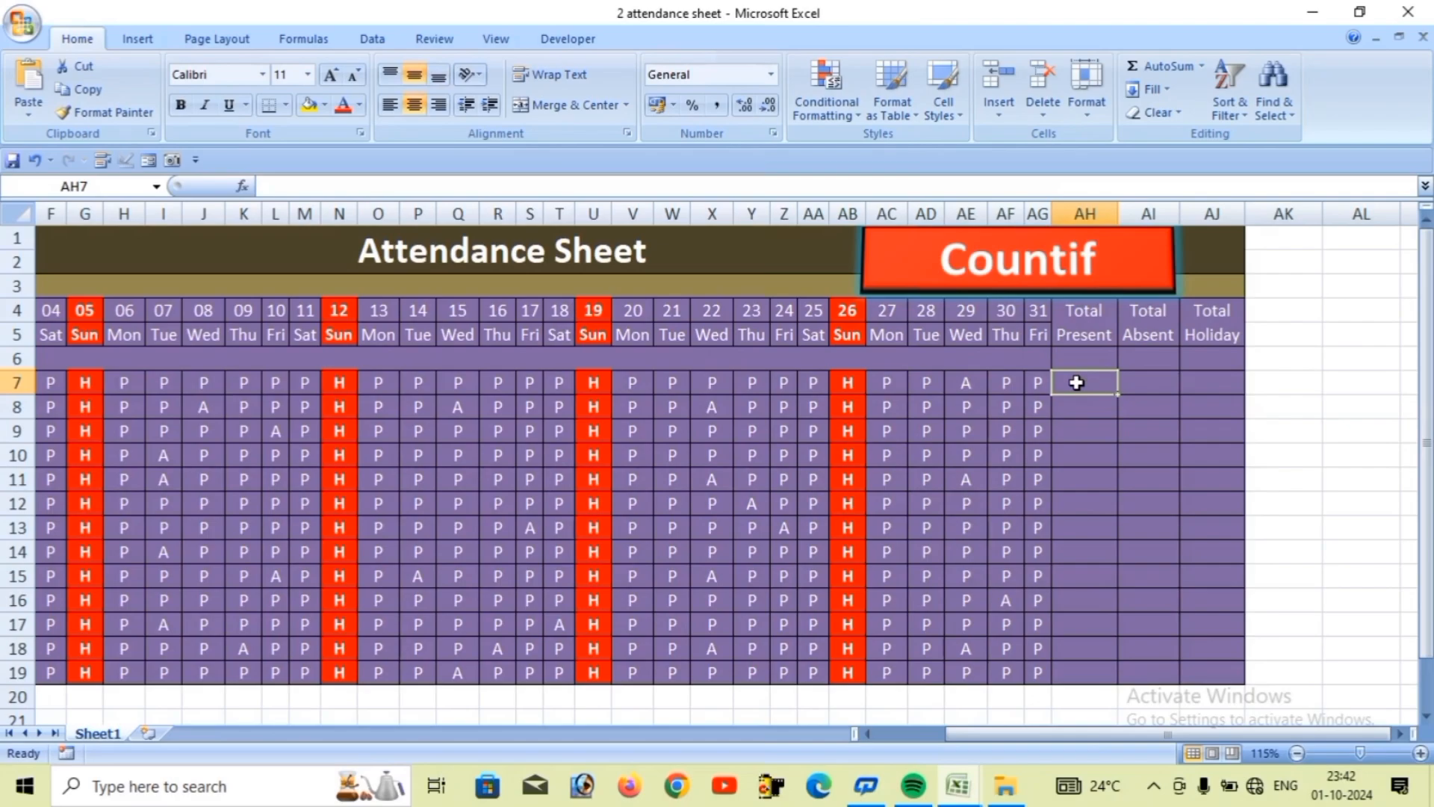
{"action": "type", "text": "="}
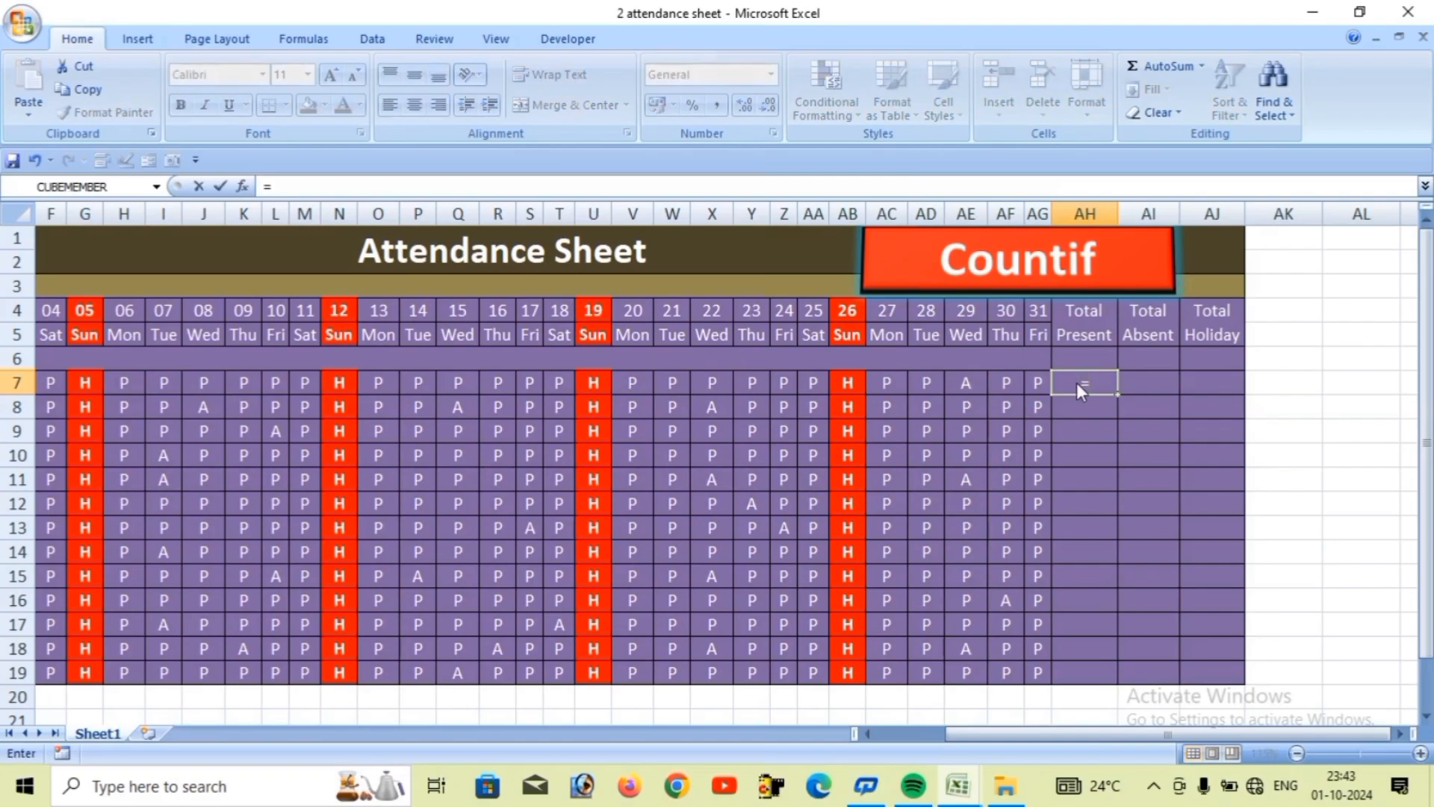
{"action": "type", "text": "COUNT"}
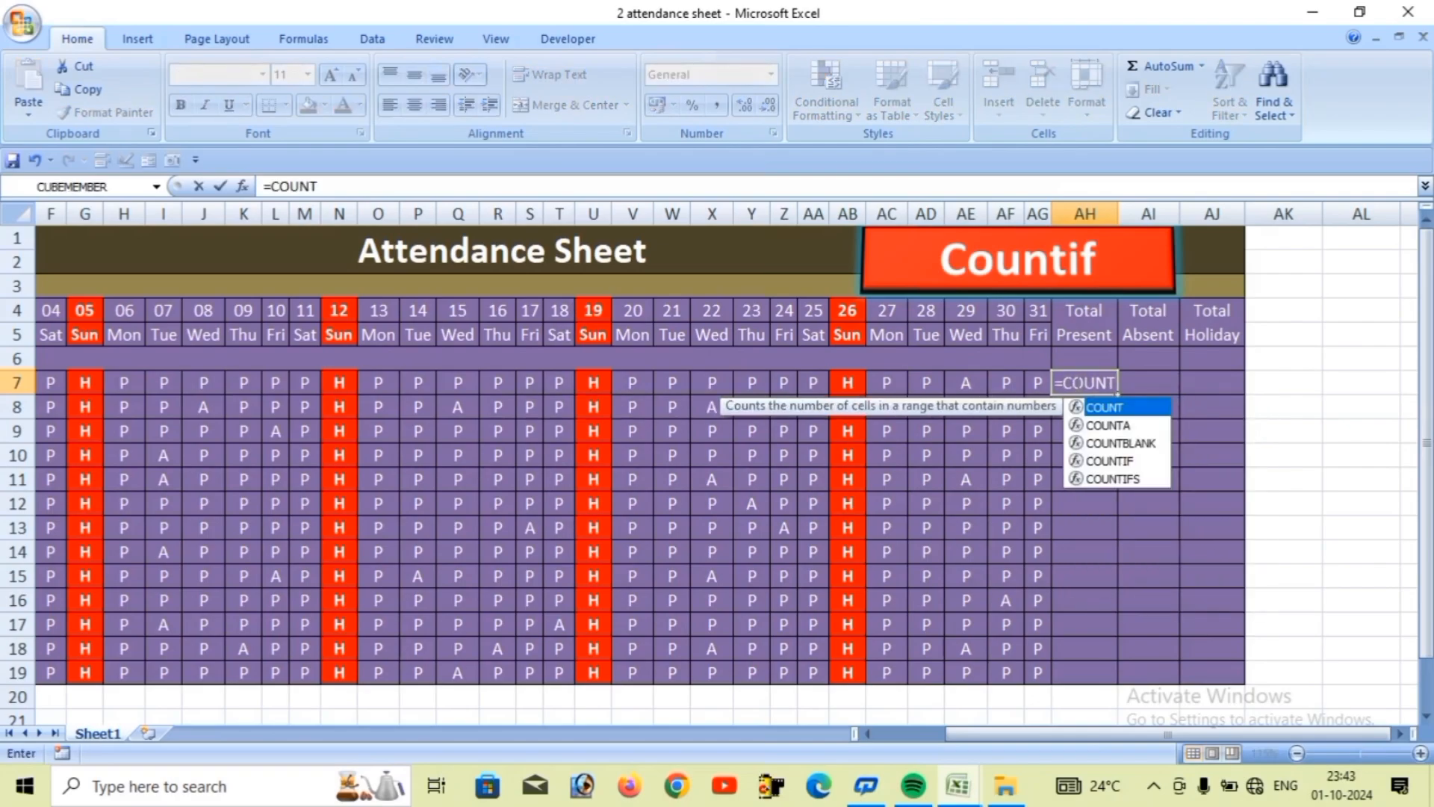
{"action": "key", "text": "Down"}
{"action": "key", "text": "Down"}
{"action": "key", "text": "Down"}
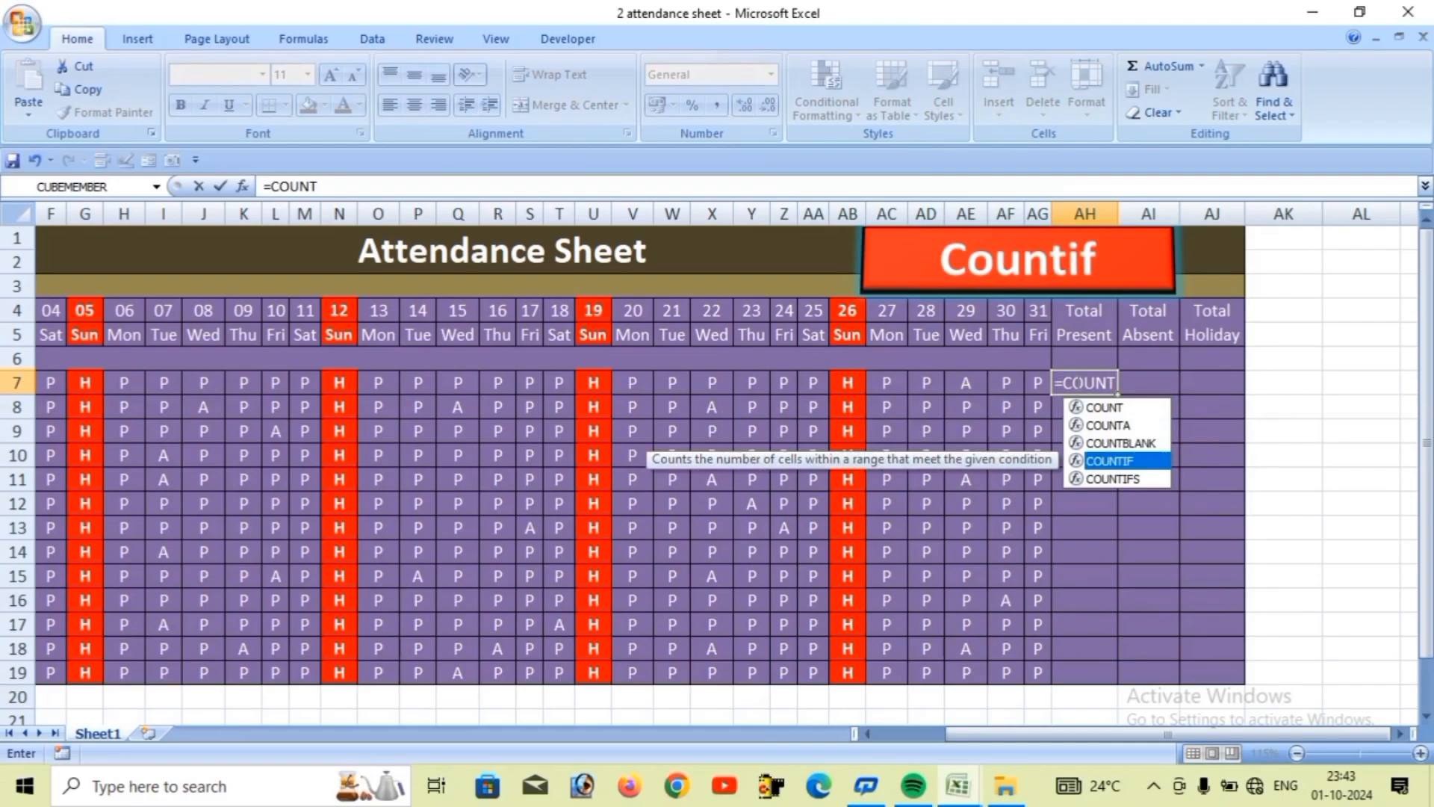
{"action": "key", "text": "Tab"}
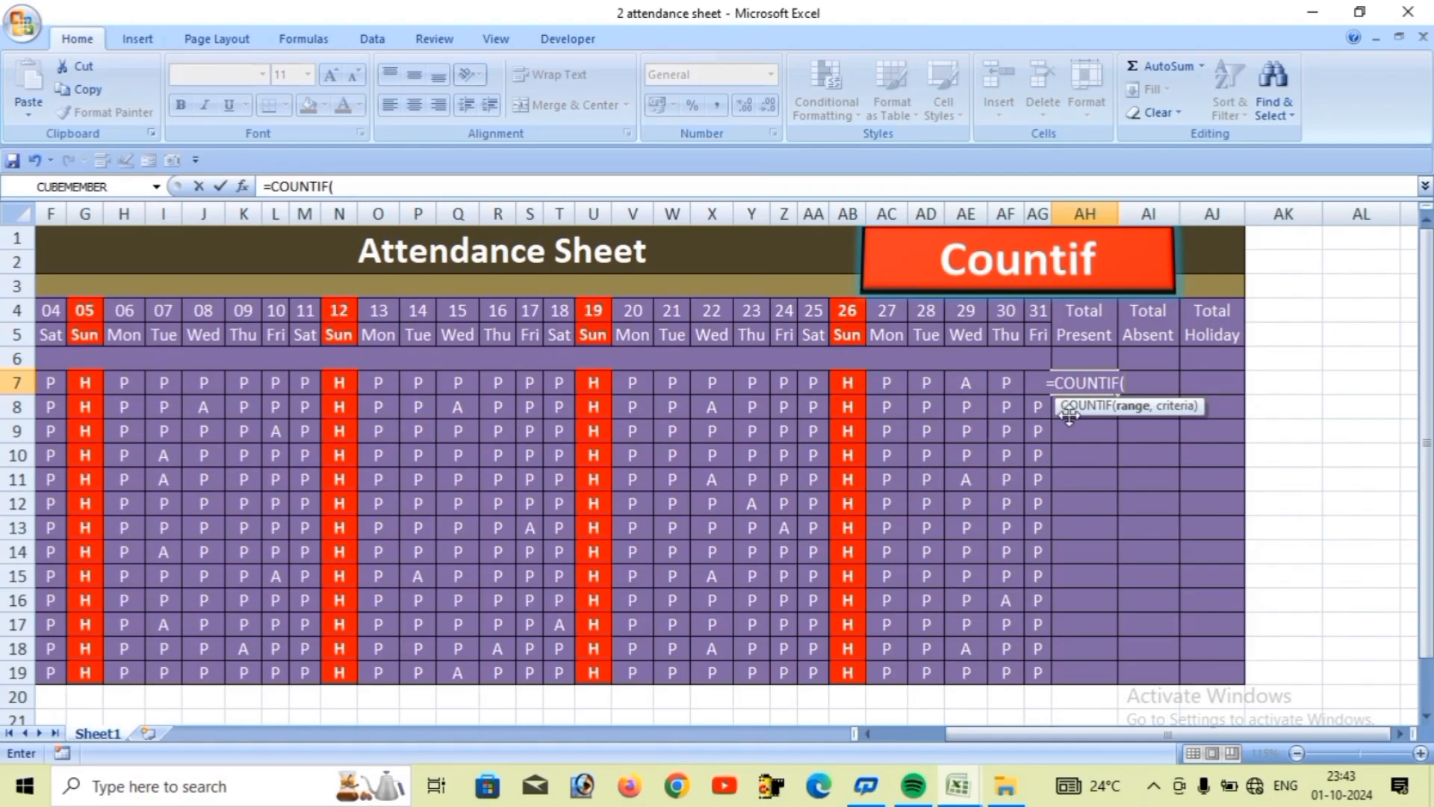
- Complete the COUNTIF formula in AH7 with the range C7:AG7 and the criterion "P"
{"action": "left_click_drag", "start_coordinate": [1080, 734], "coordinate": [900, 761]}
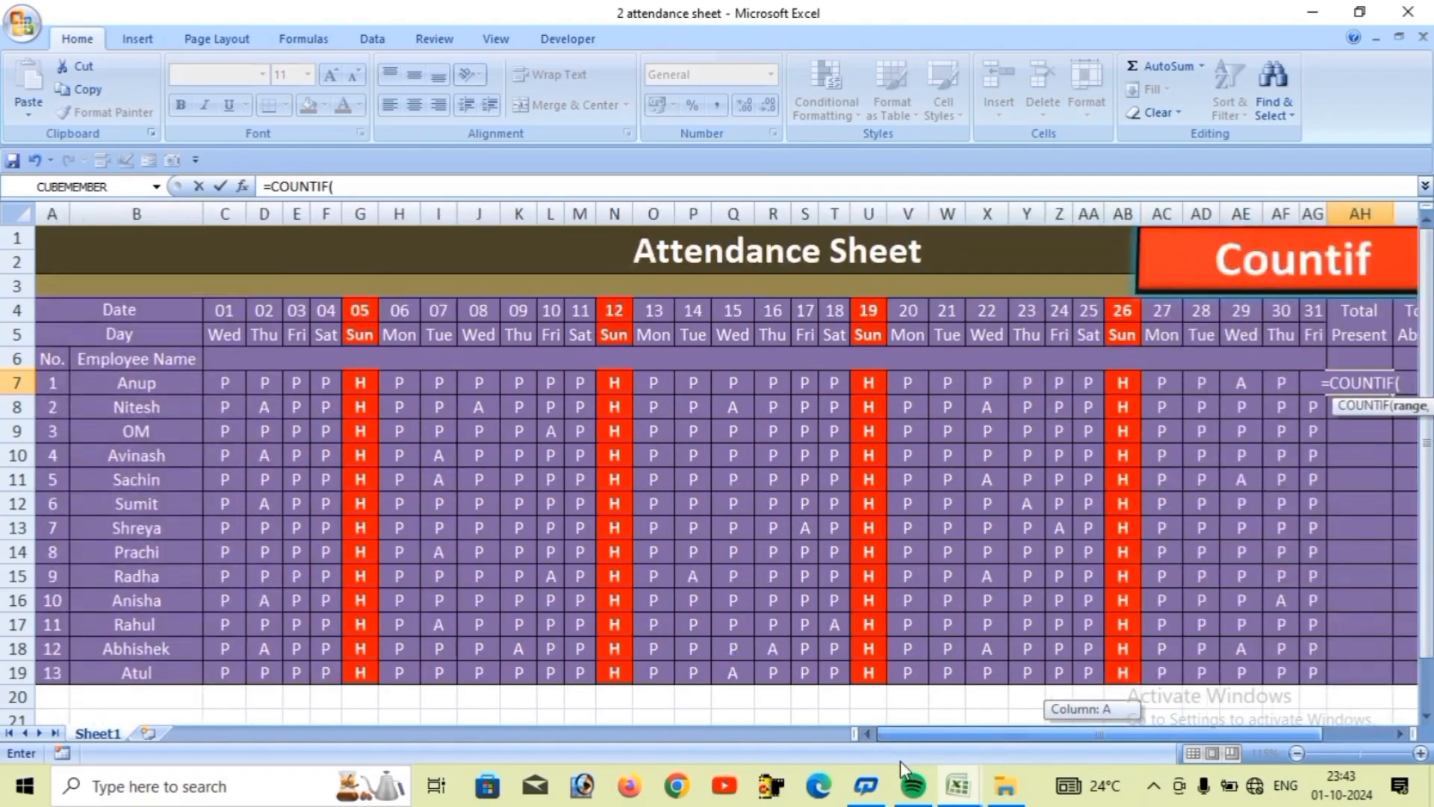
{"action": "left_click", "coordinate": [225, 385]}
{"action": "left_click_drag", "start_coordinate": [224, 390], "coordinate": [1322, 391]}
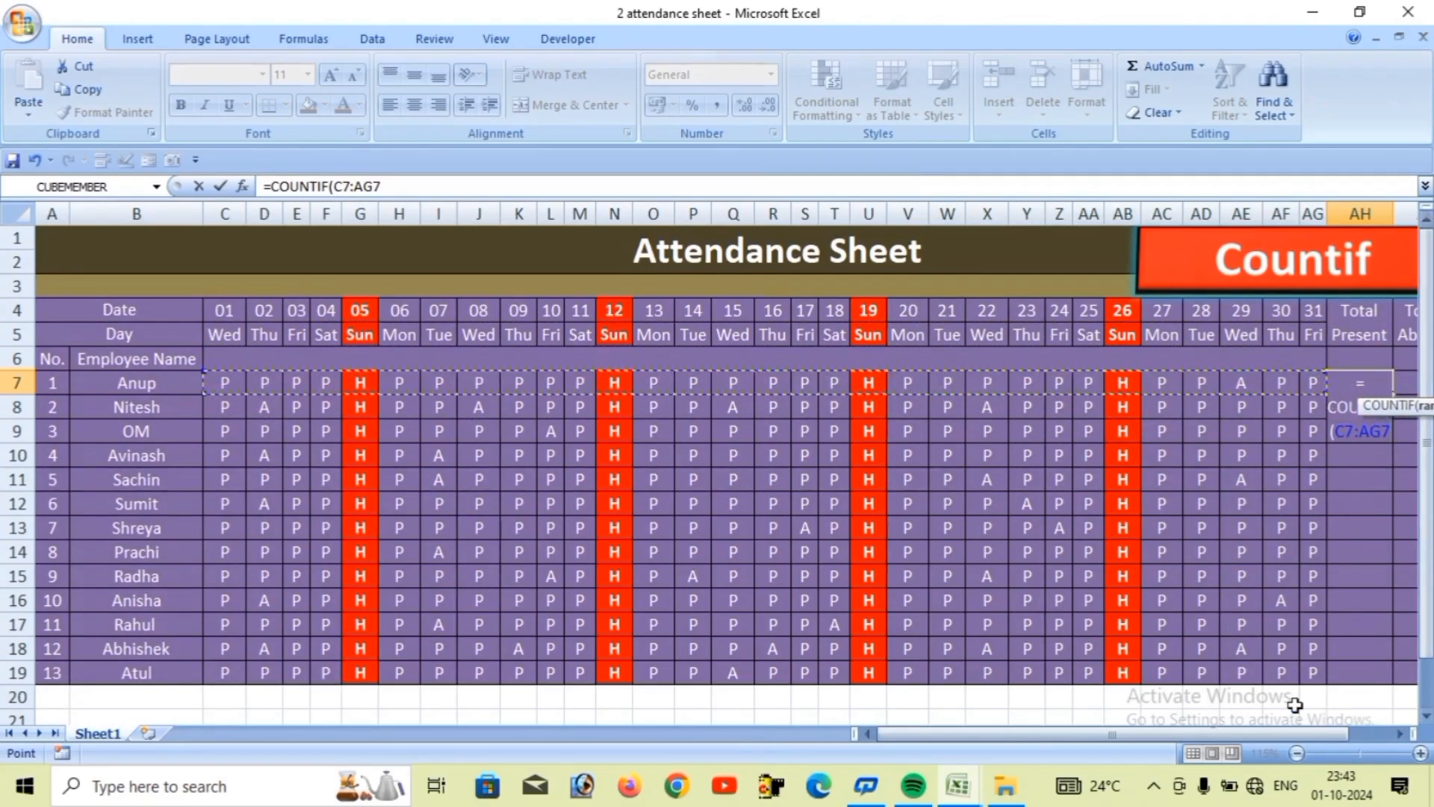
{"action": "left_click_drag", "start_coordinate": [1200, 730], "coordinate": [1281, 716]}
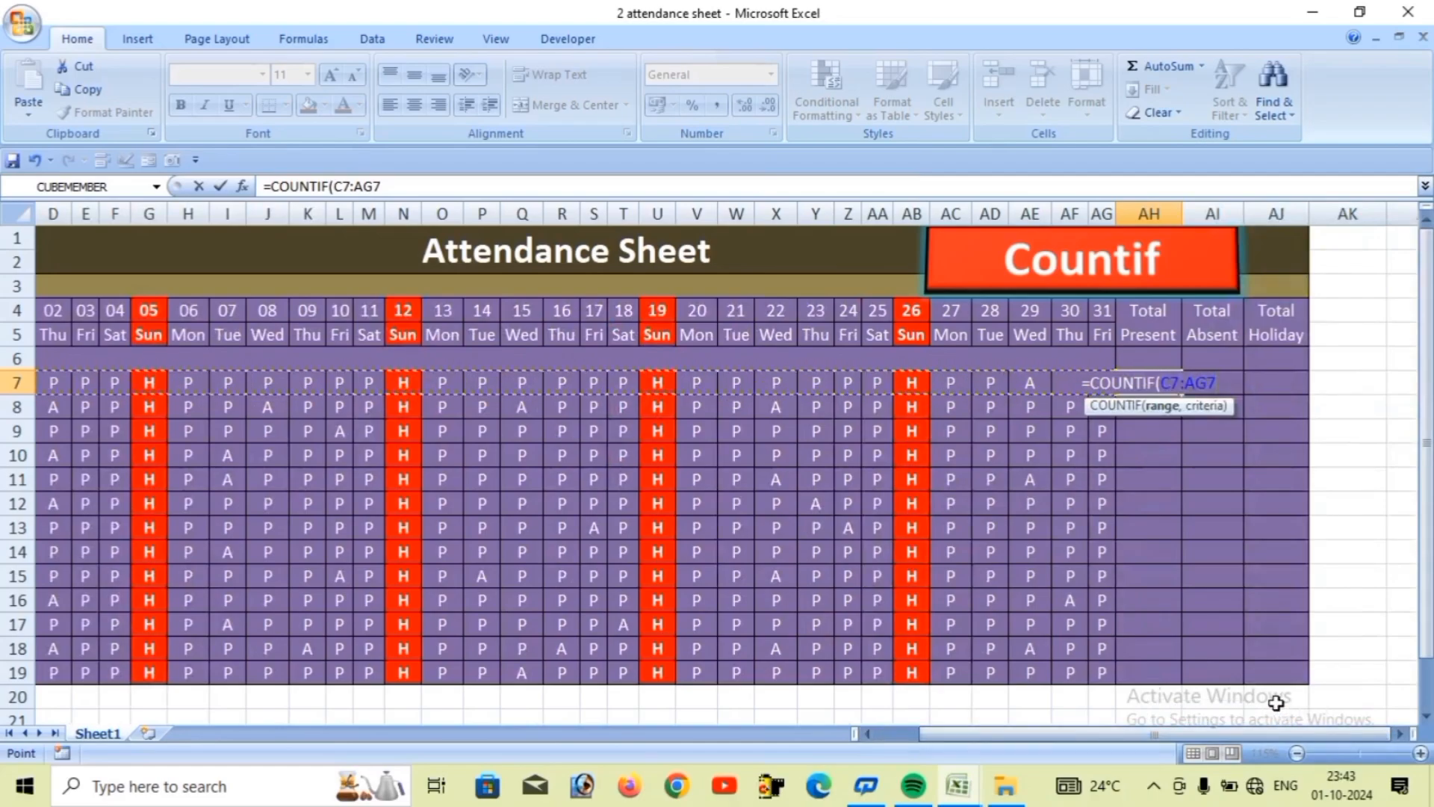
{"action": "type", "text": ","}
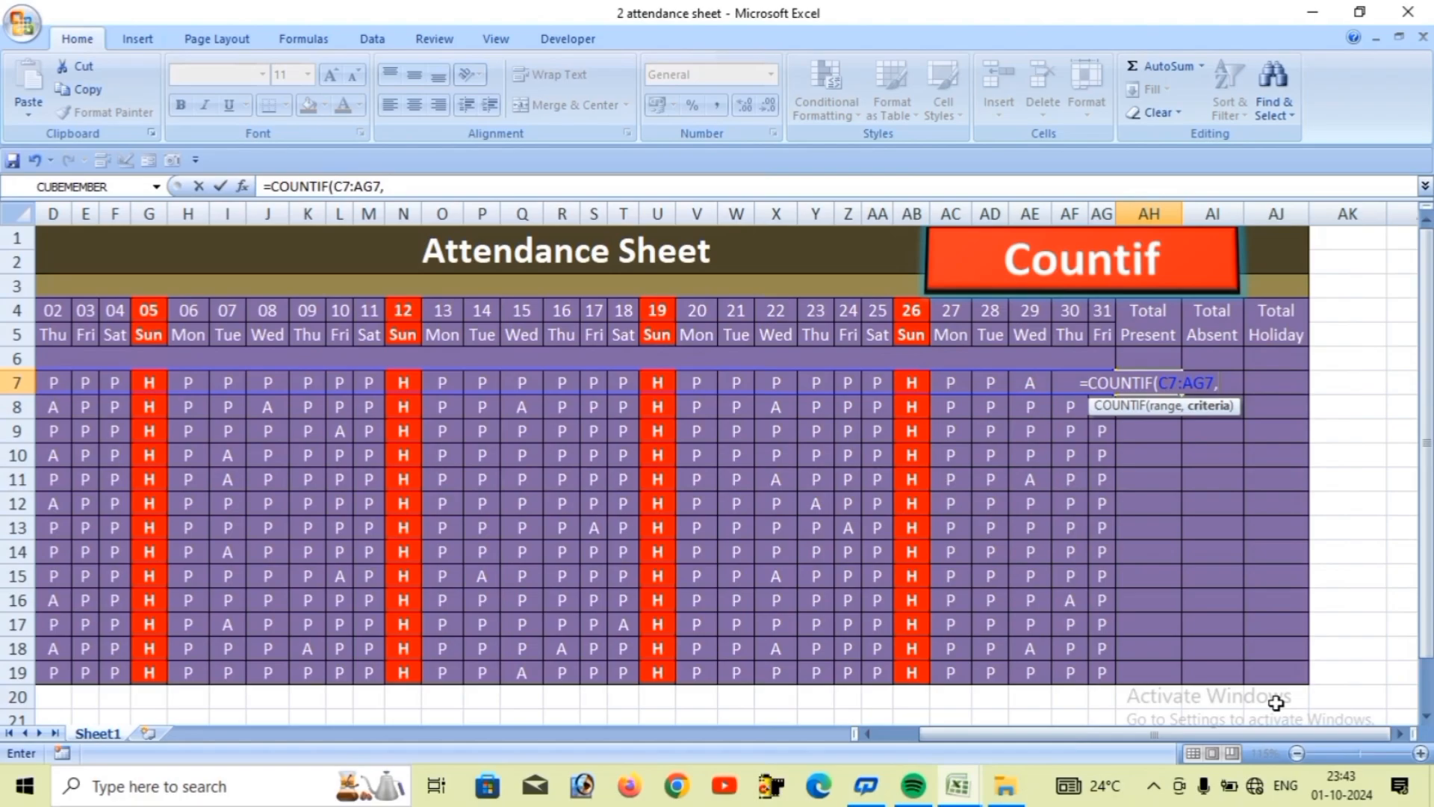
{"action": "type", "text": "\""}
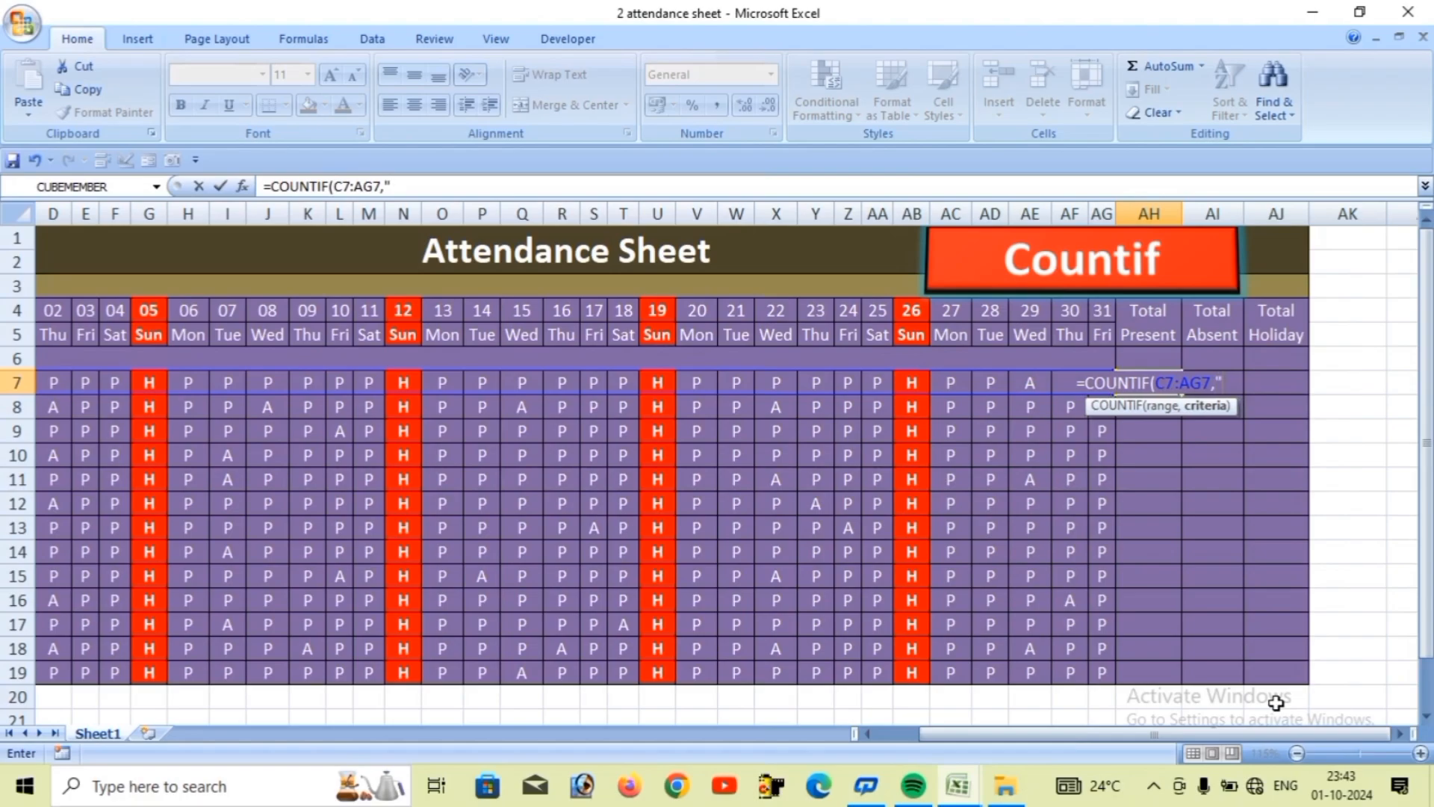
{"action": "type", "text": "P\""}
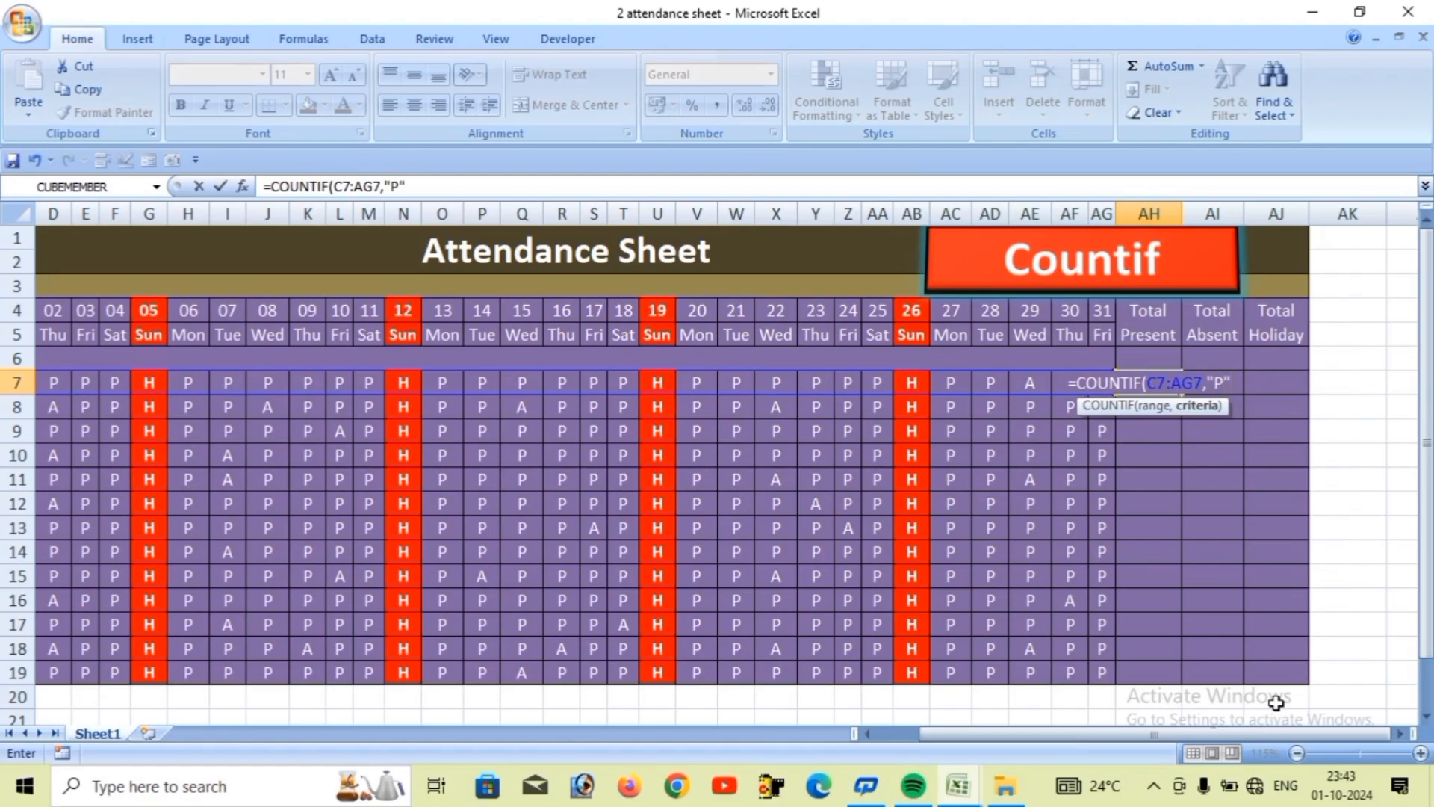
{"action": "type", "text": ")"}
{"action": "key", "text": "Return"}
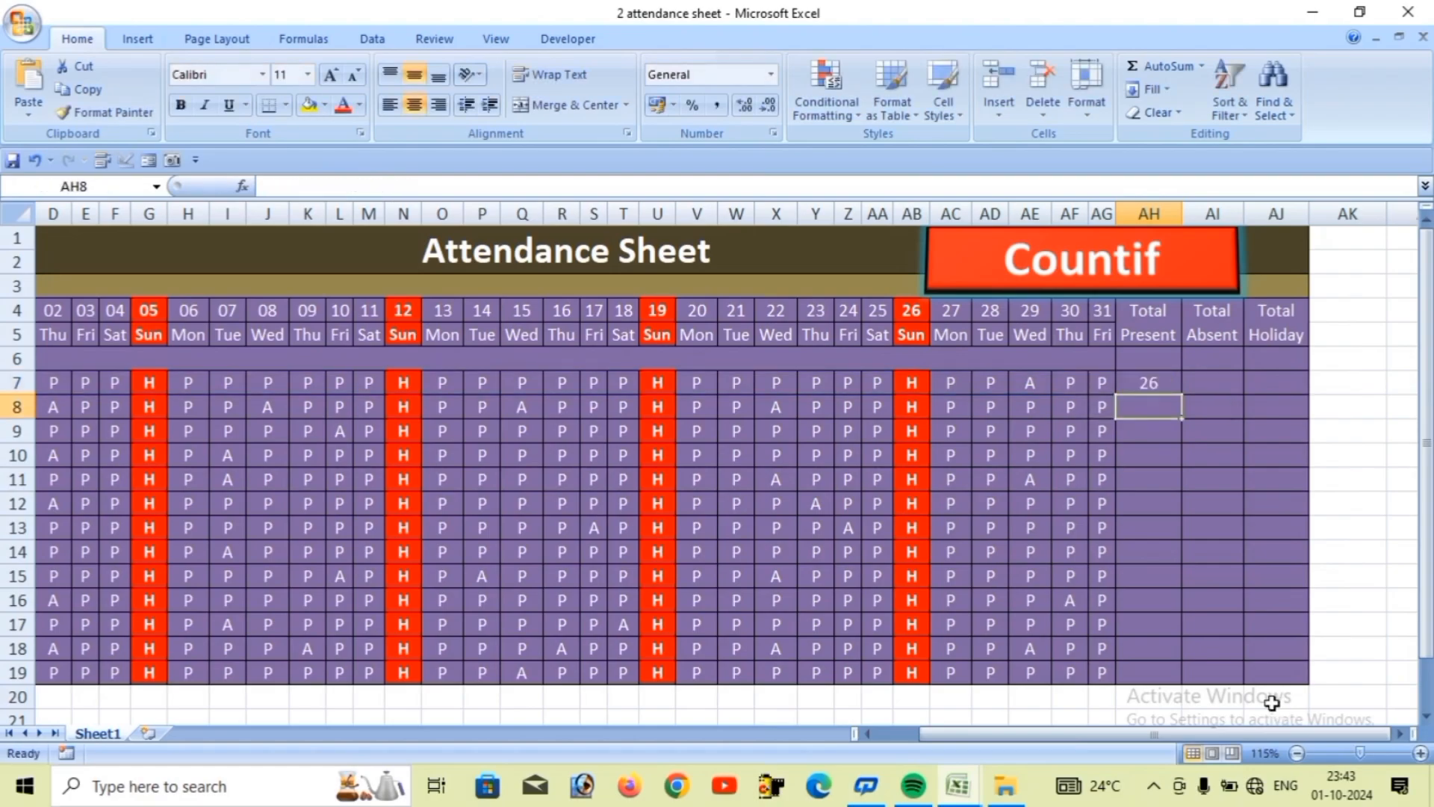
- Fill the Total Present formula from AH7 down through row 19 for all employees
{"action": "left_click", "coordinate": [1145, 377]}
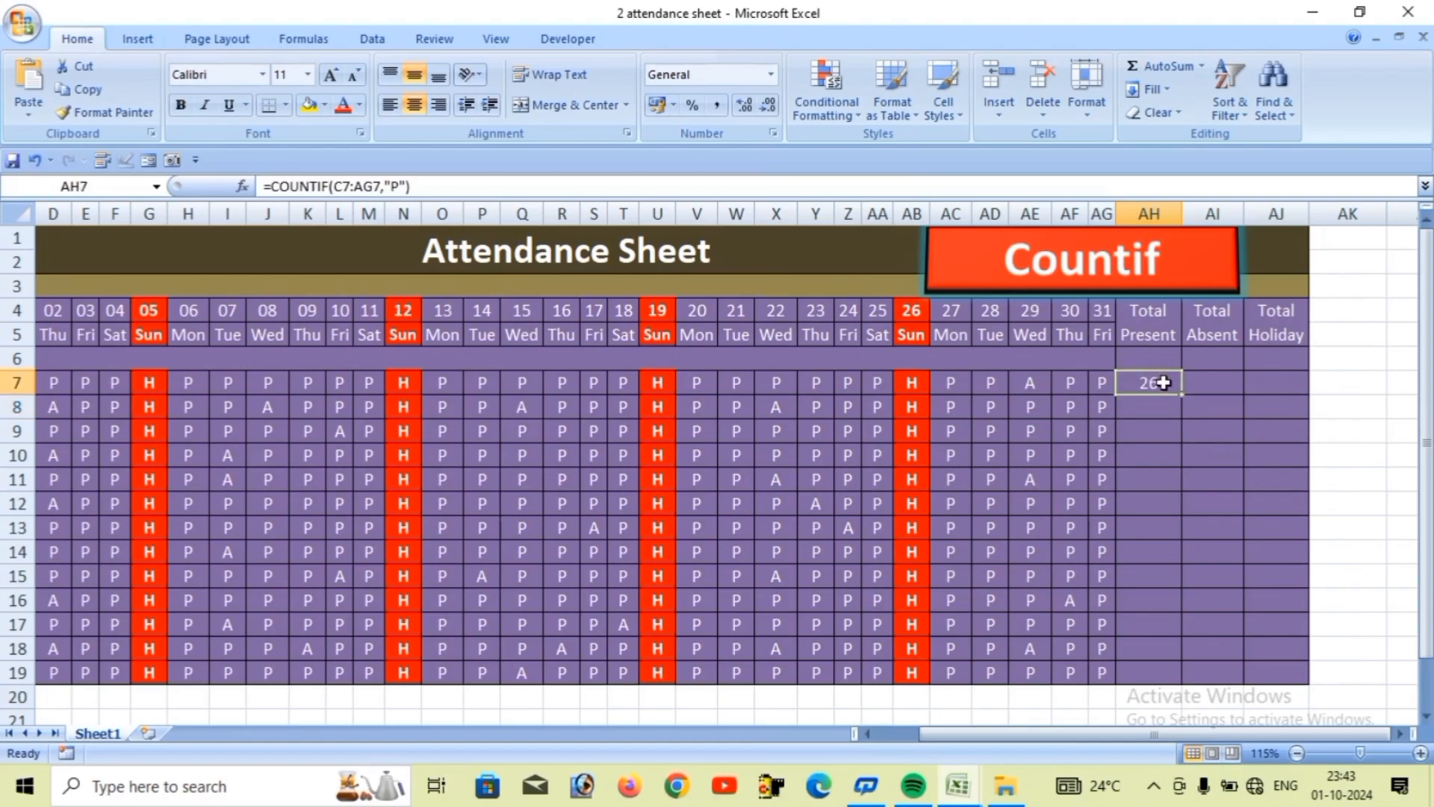
{"action": "double_click", "coordinate": [1184, 392]}
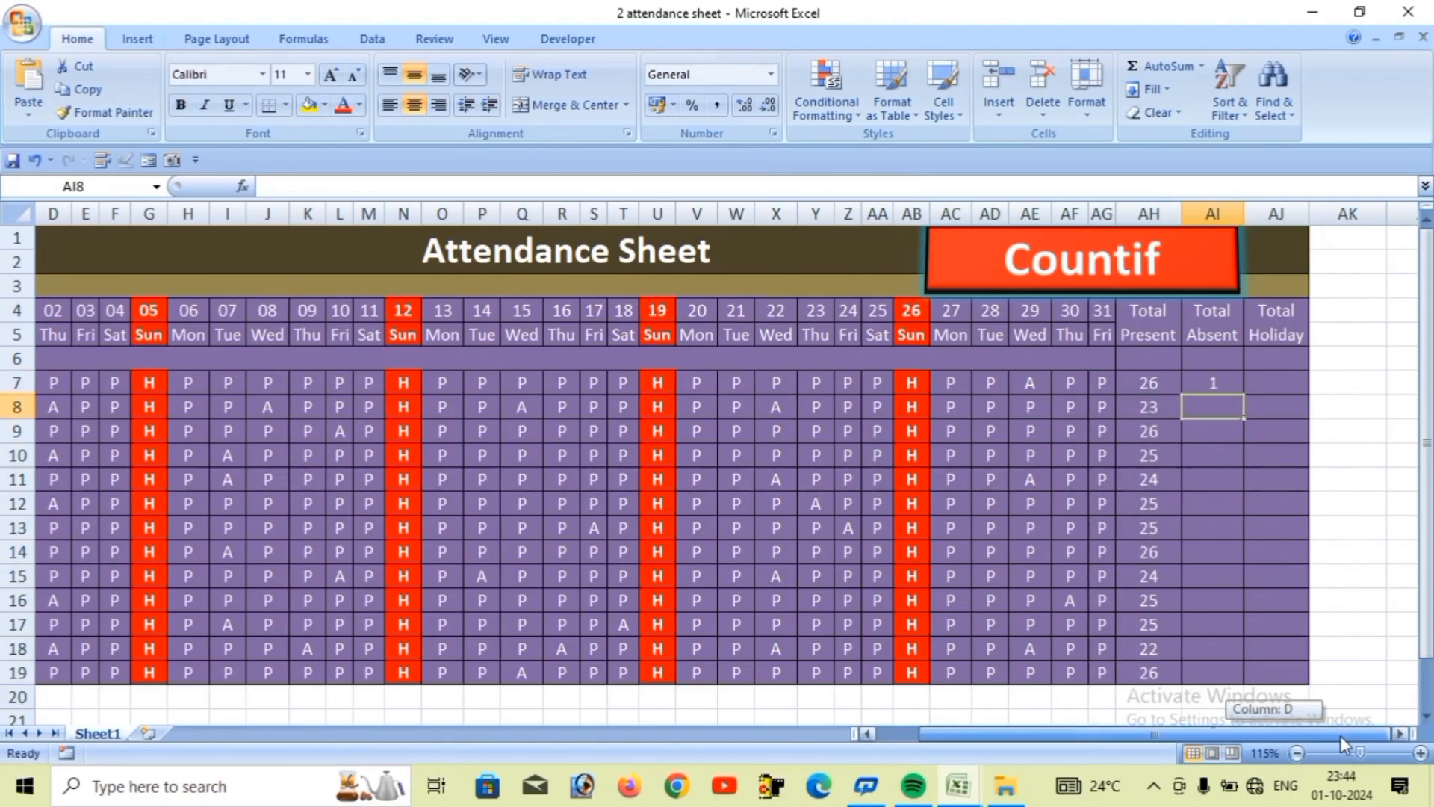
{"action": "left_click_drag", "start_coordinate": [1285, 734], "coordinate": [1337, 735]}
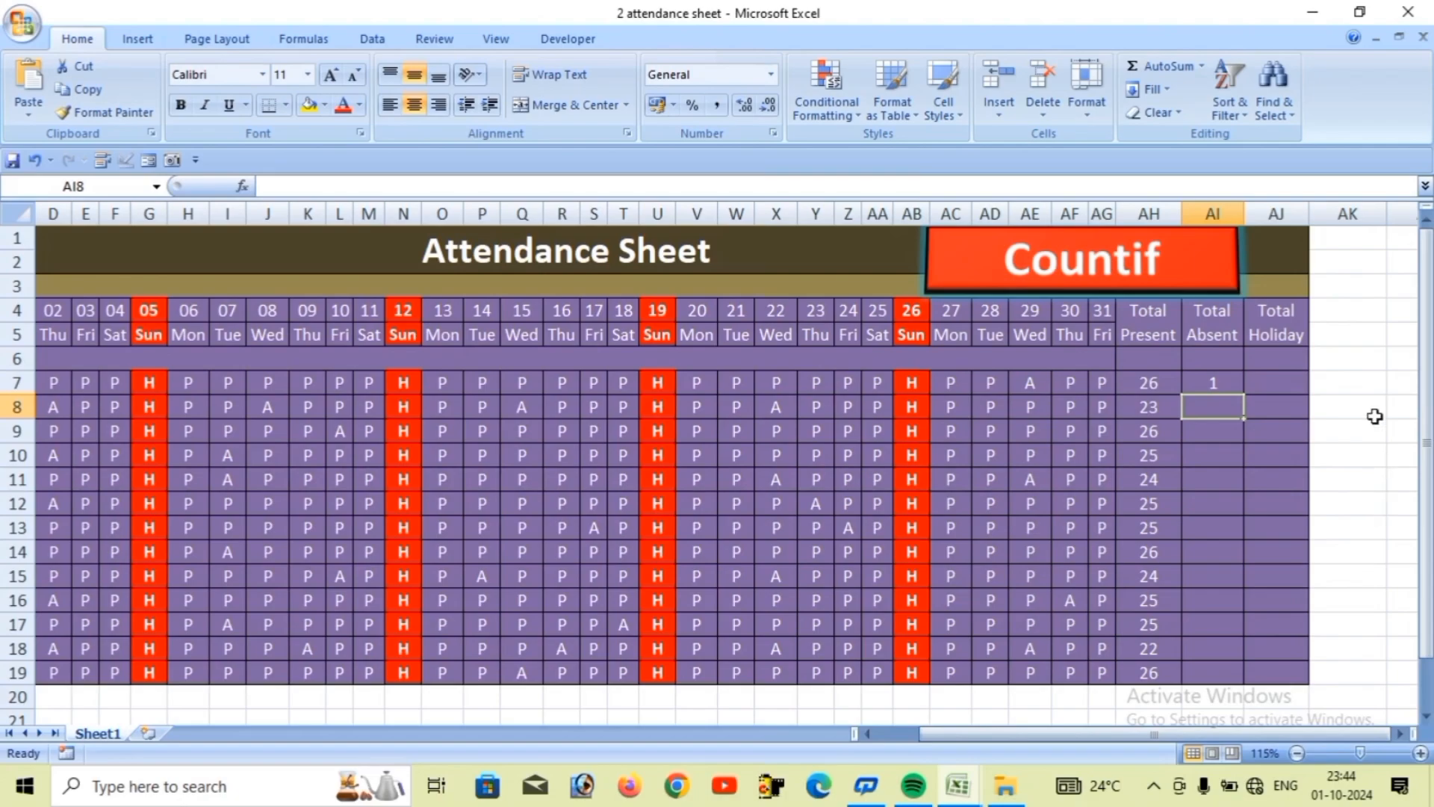
{"action": "left_click", "coordinate": [1372, 389]}
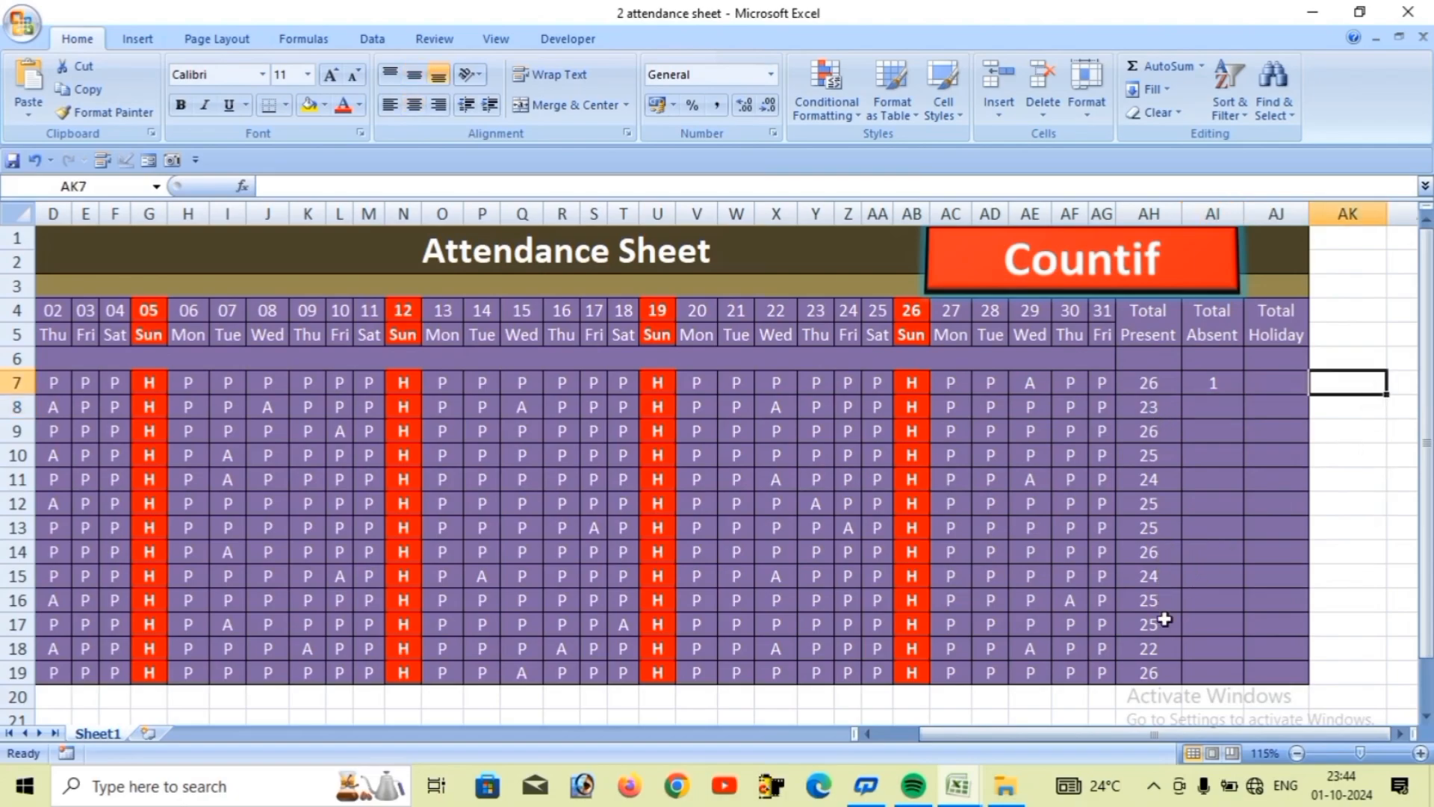
- Start a COUNTIF formula in cell AH20 below the Total Present column, using the range AH7:AH19
{"action": "scroll", "coordinate": [1164, 657], "scroll_direction": "down", "scroll_amount": 1}
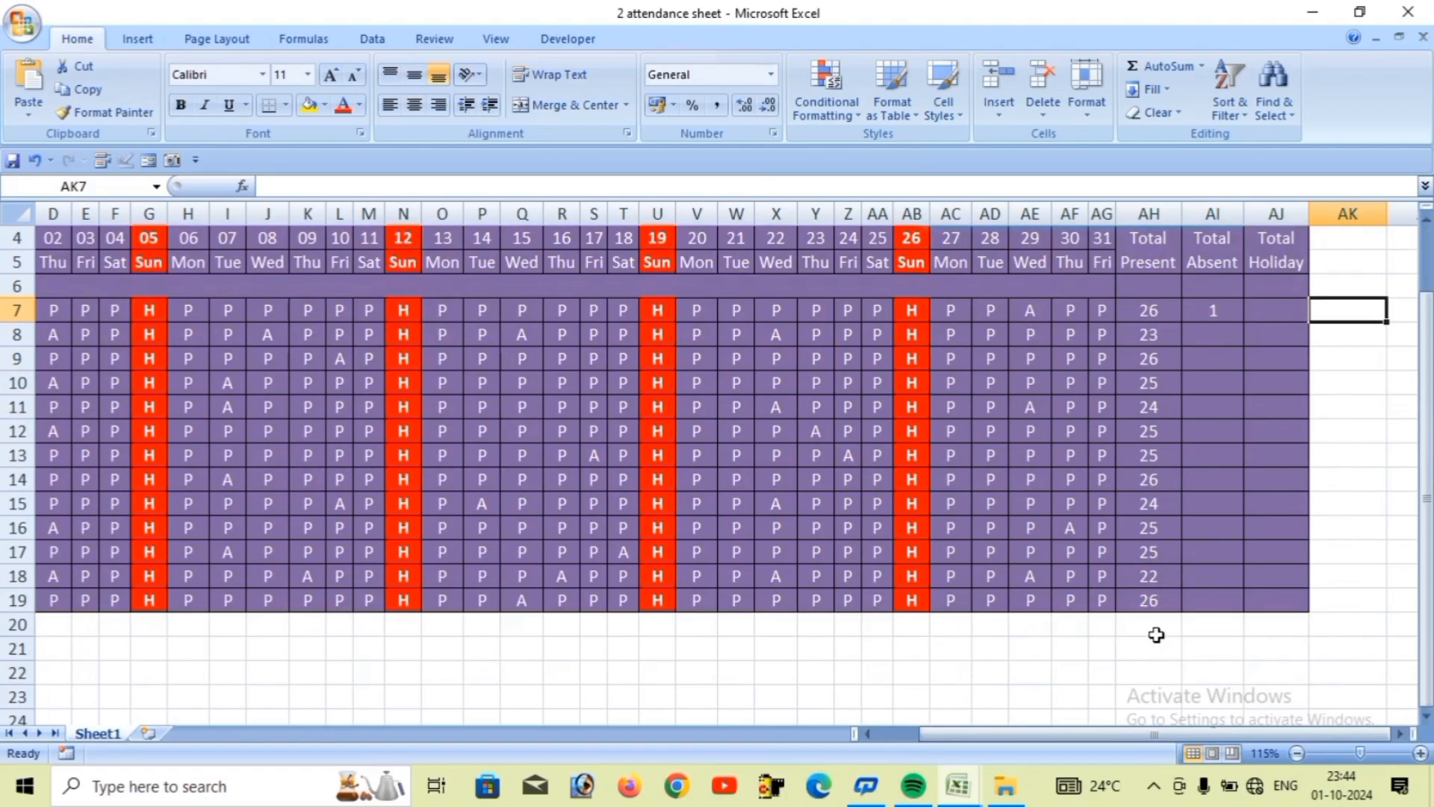
{"action": "scroll", "coordinate": [1157, 639], "scroll_direction": "up", "scroll_amount": 1}
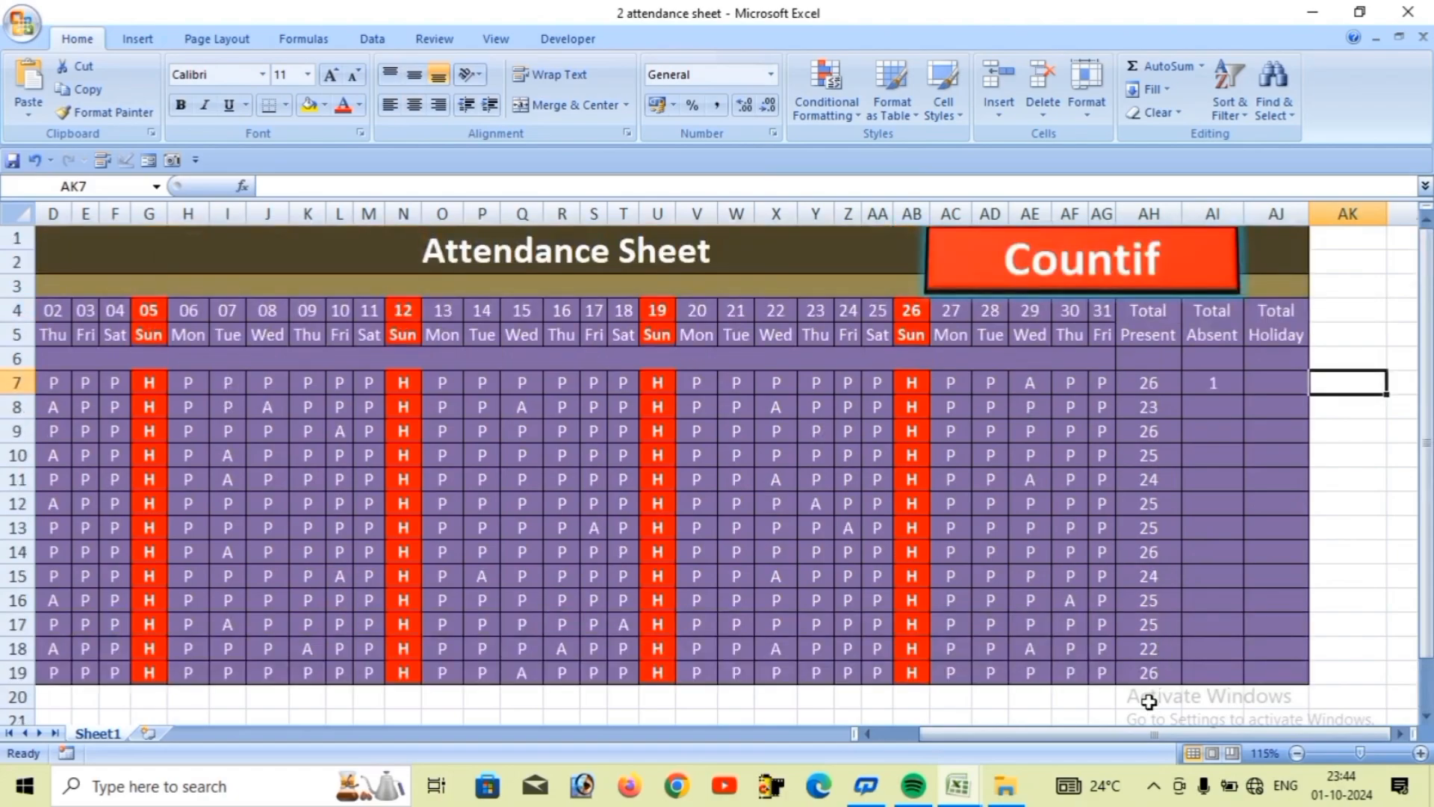
{"action": "left_click", "coordinate": [1149, 701]}
{"action": "type", "text": "="}
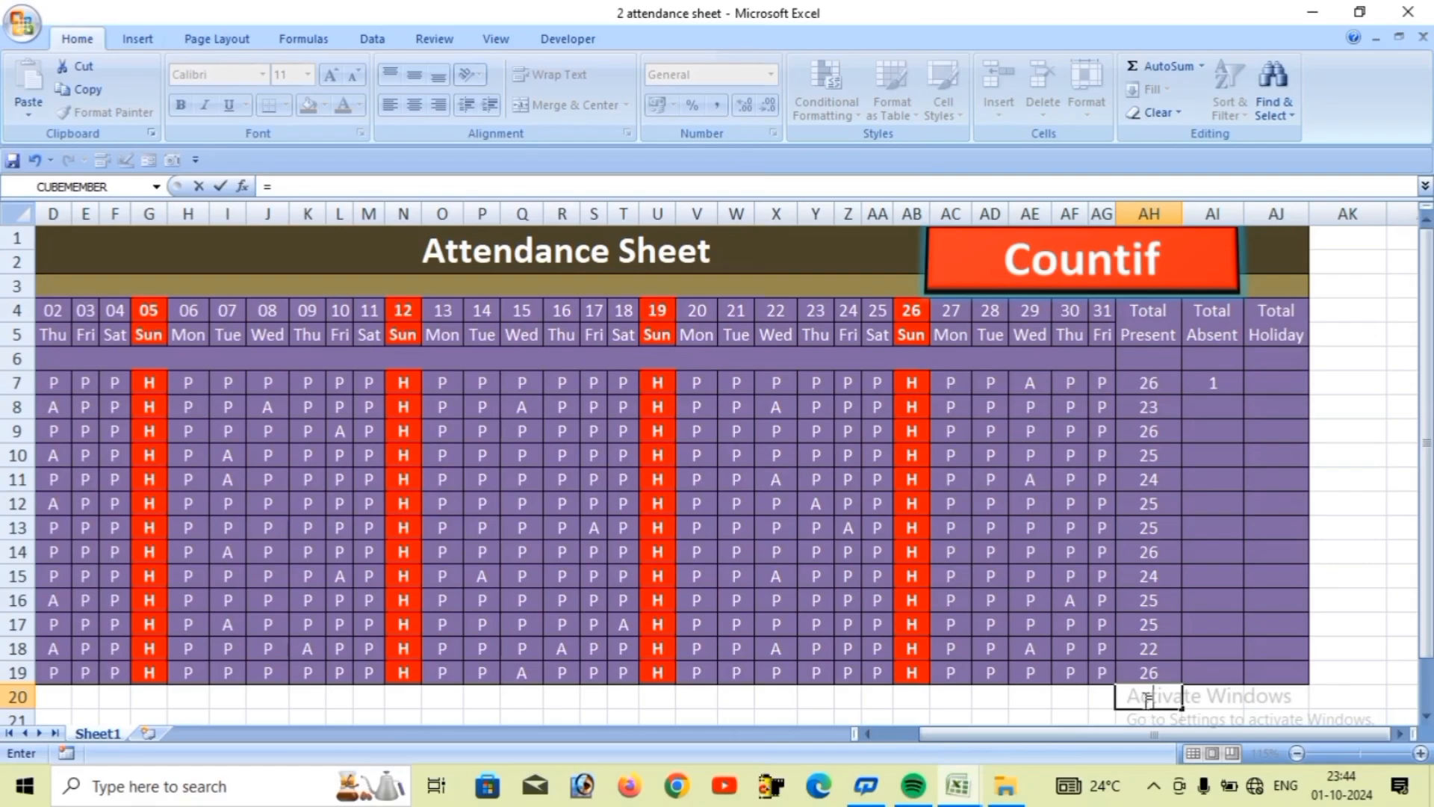
{"action": "type", "text": "COU"}
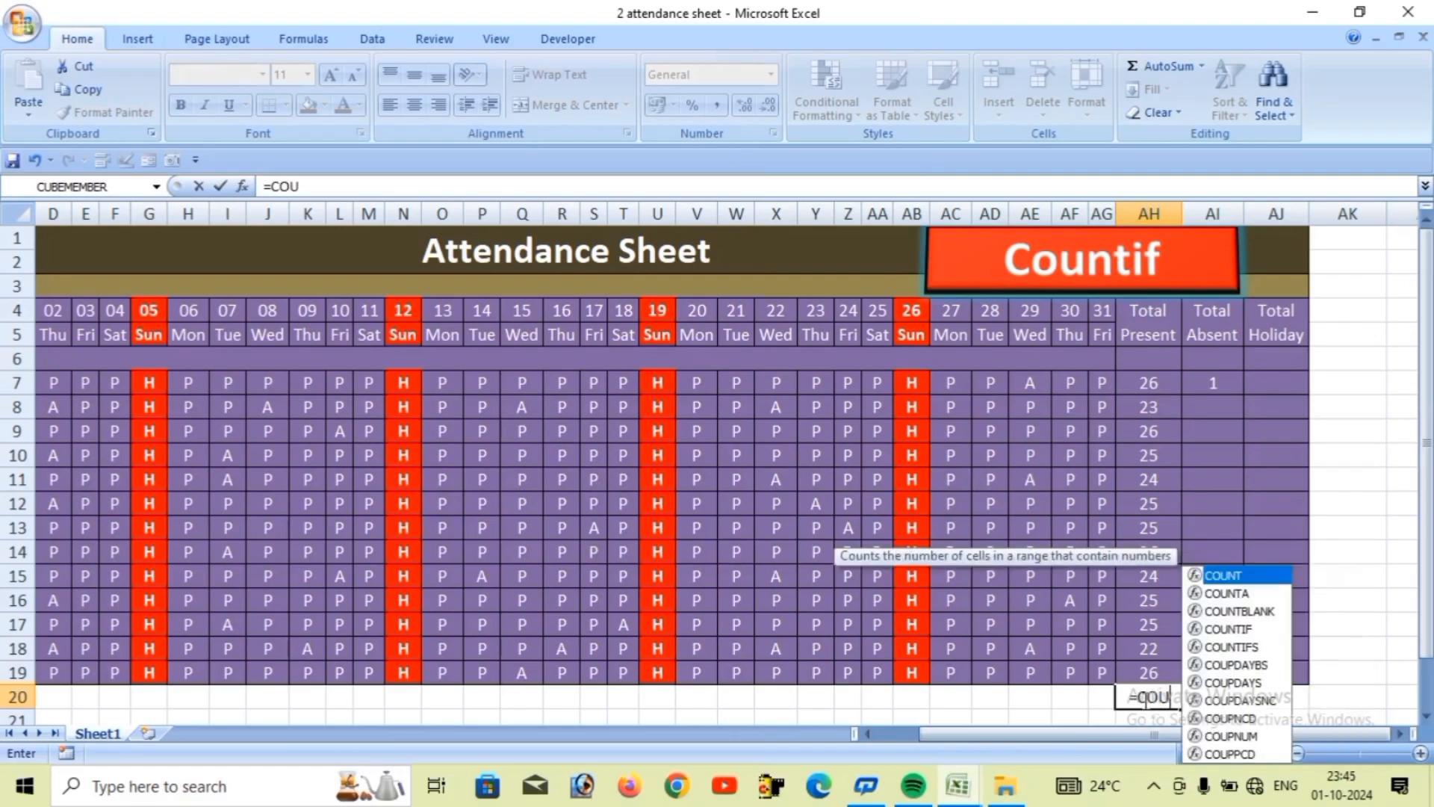
{"action": "type", "text": "NTI"}
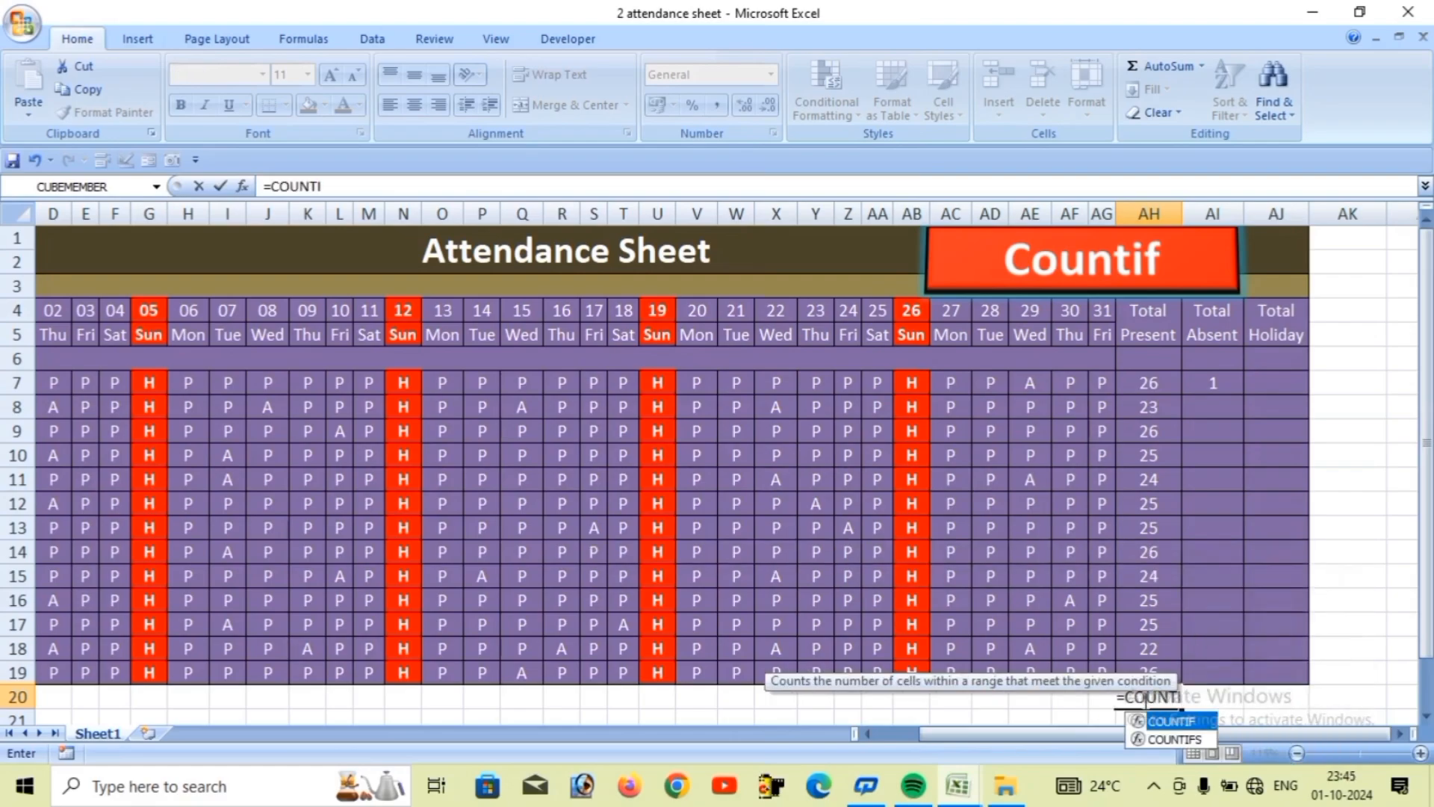
{"action": "key", "text": "Tab"}
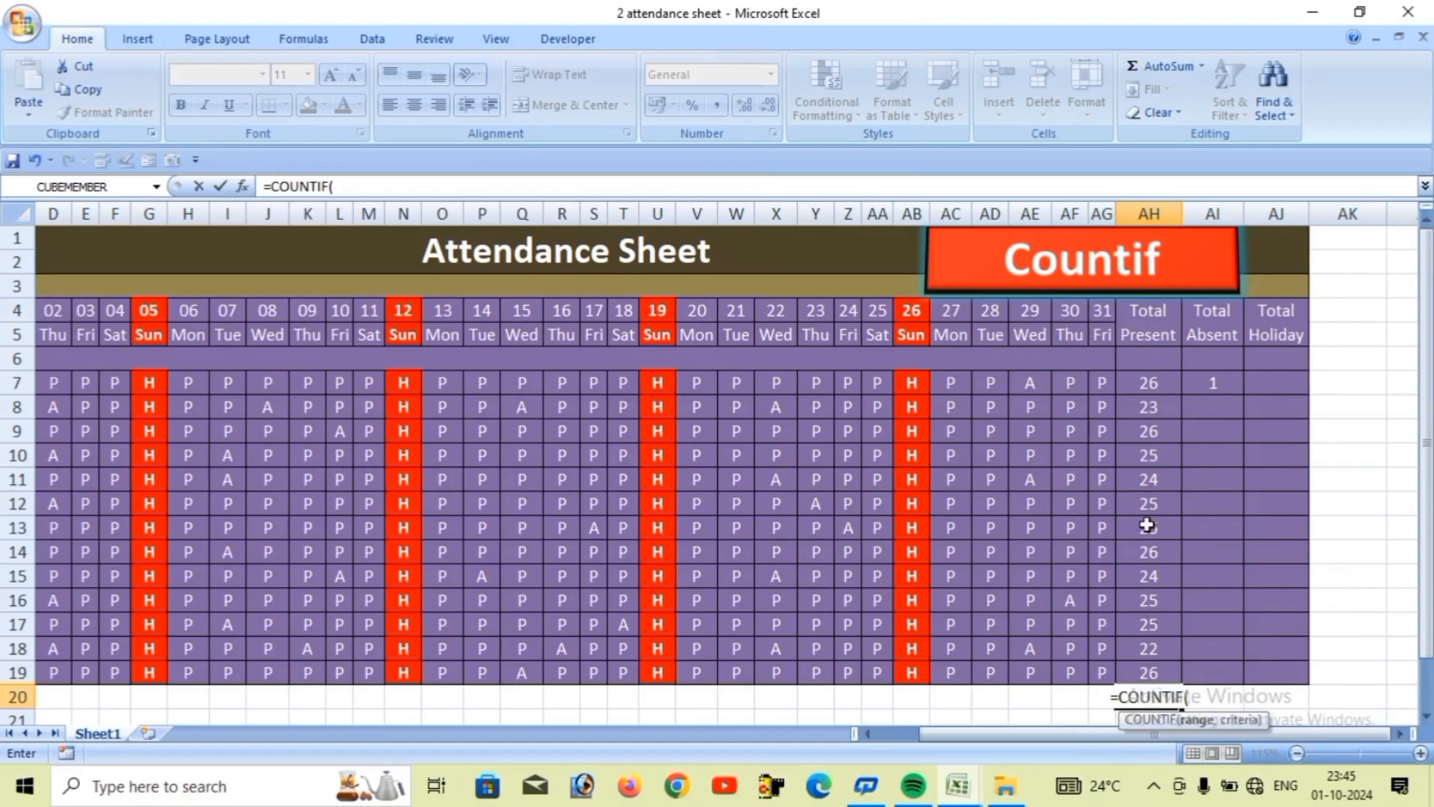
{"action": "left_click_drag", "start_coordinate": [1146, 389], "coordinate": [1147, 662]}
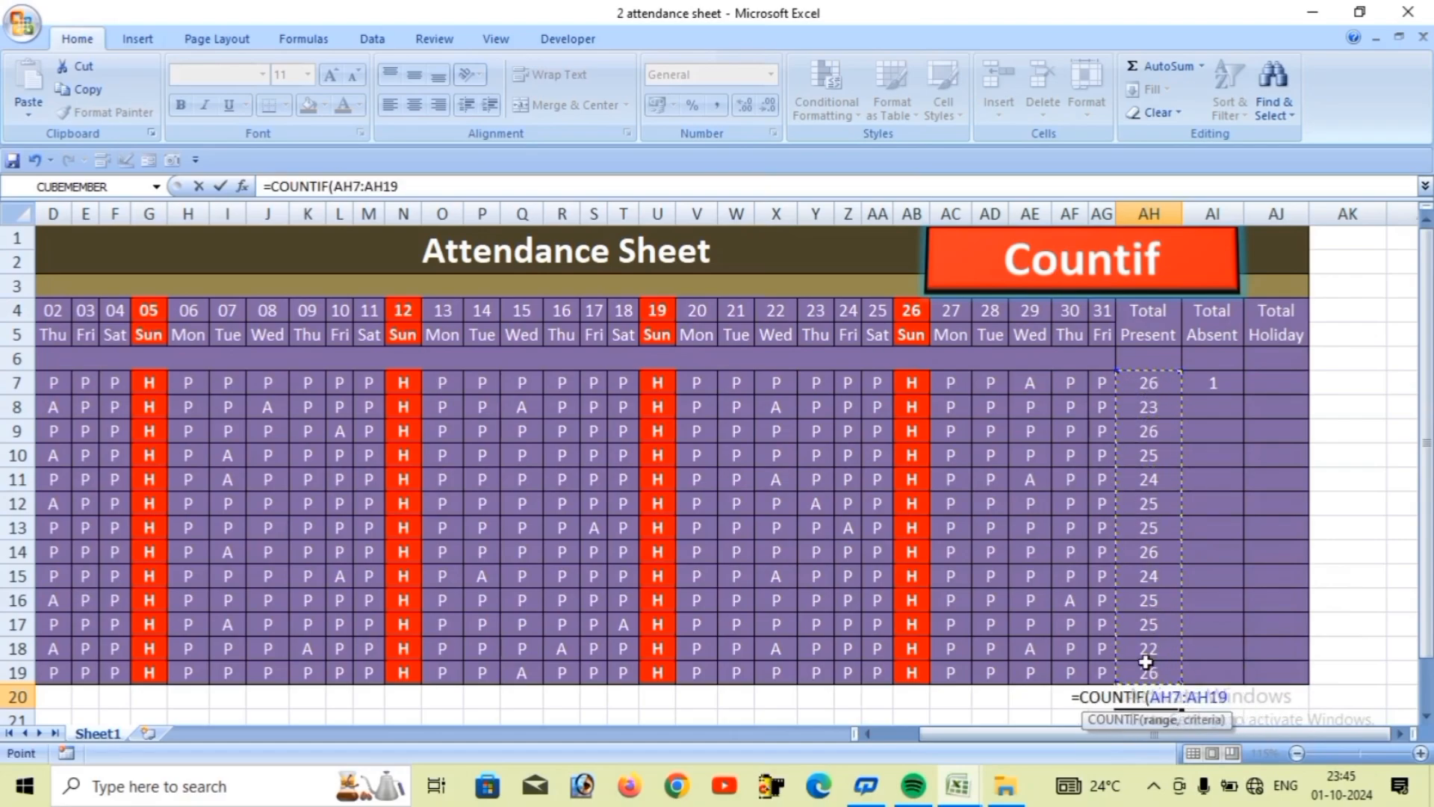
- Complete the AH20 COUNTIF formula with the criterion "25" to count employees present 25 days
{"action": "type", "text": ","}
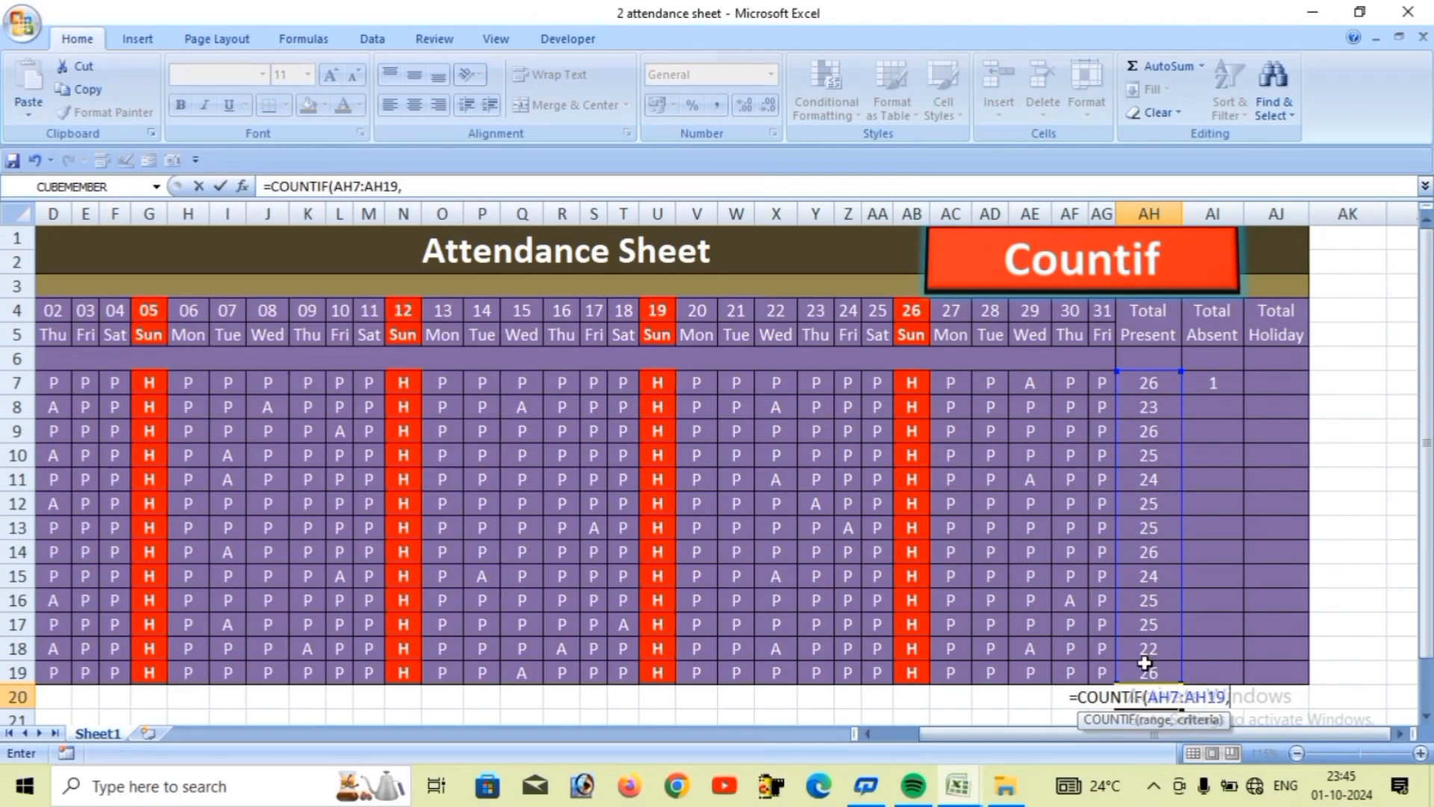
{"action": "type", "text": "\"25"}
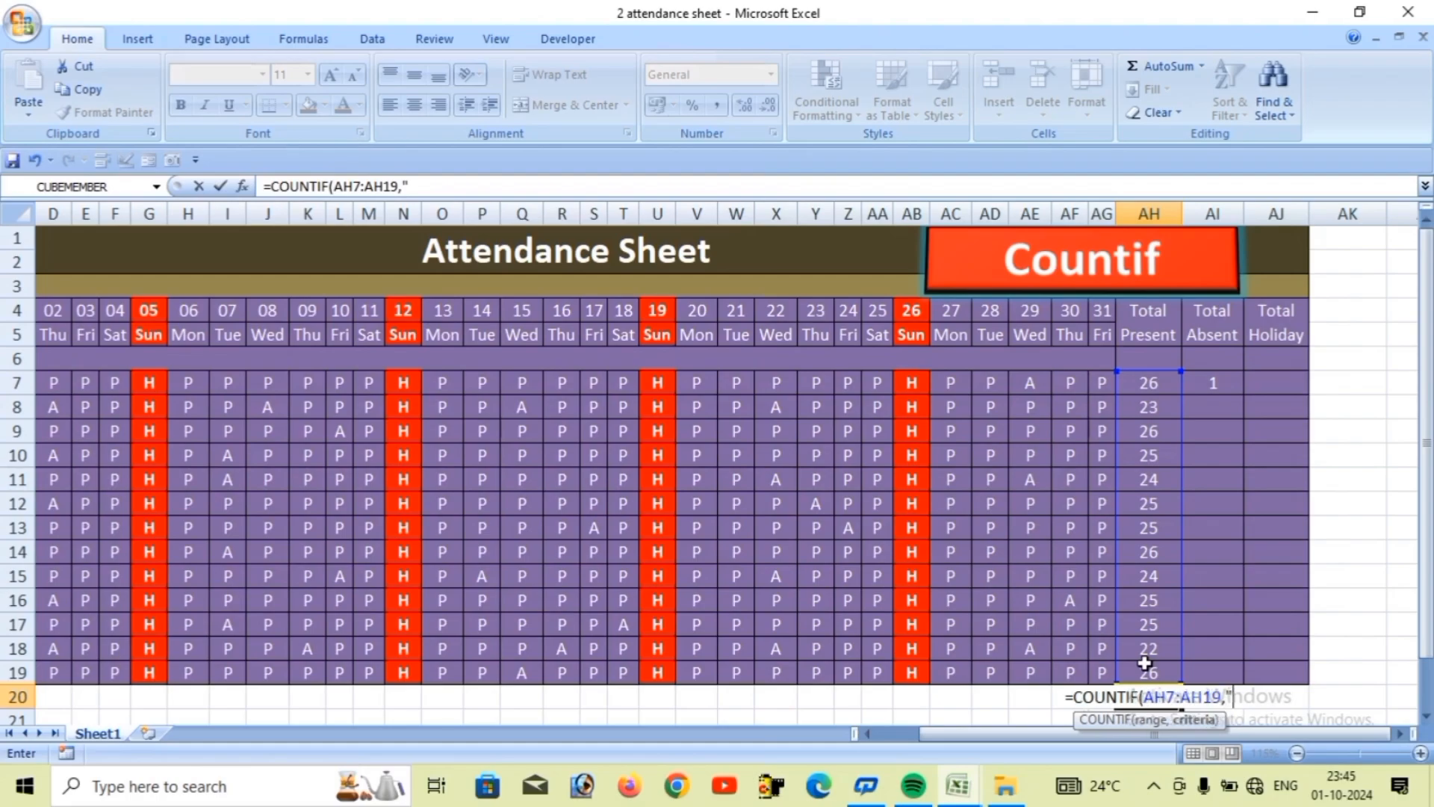
{"action": "key", "text": "BackSpace"}
{"action": "key", "text": "BackSpace"}
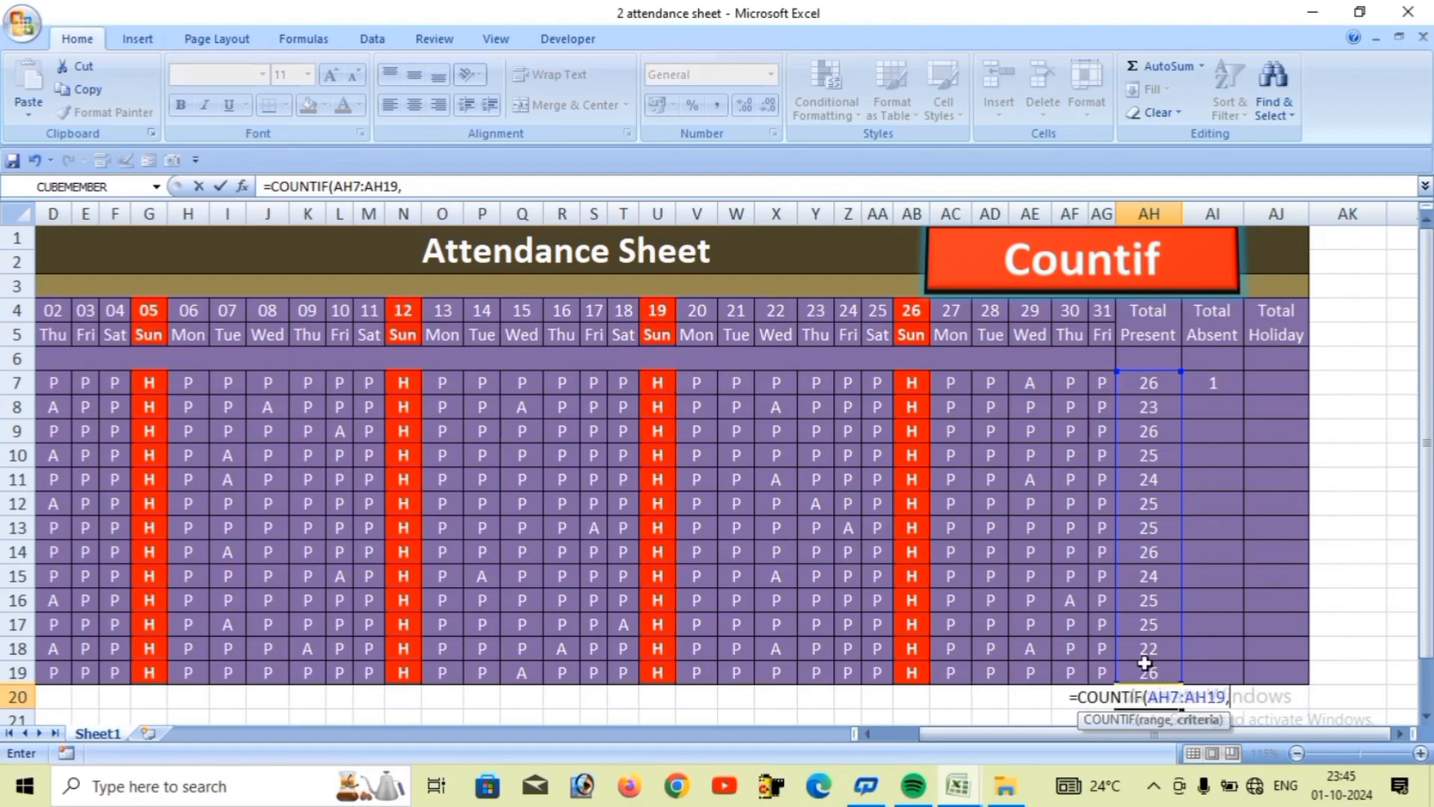
{"action": "type", "text": "2"}
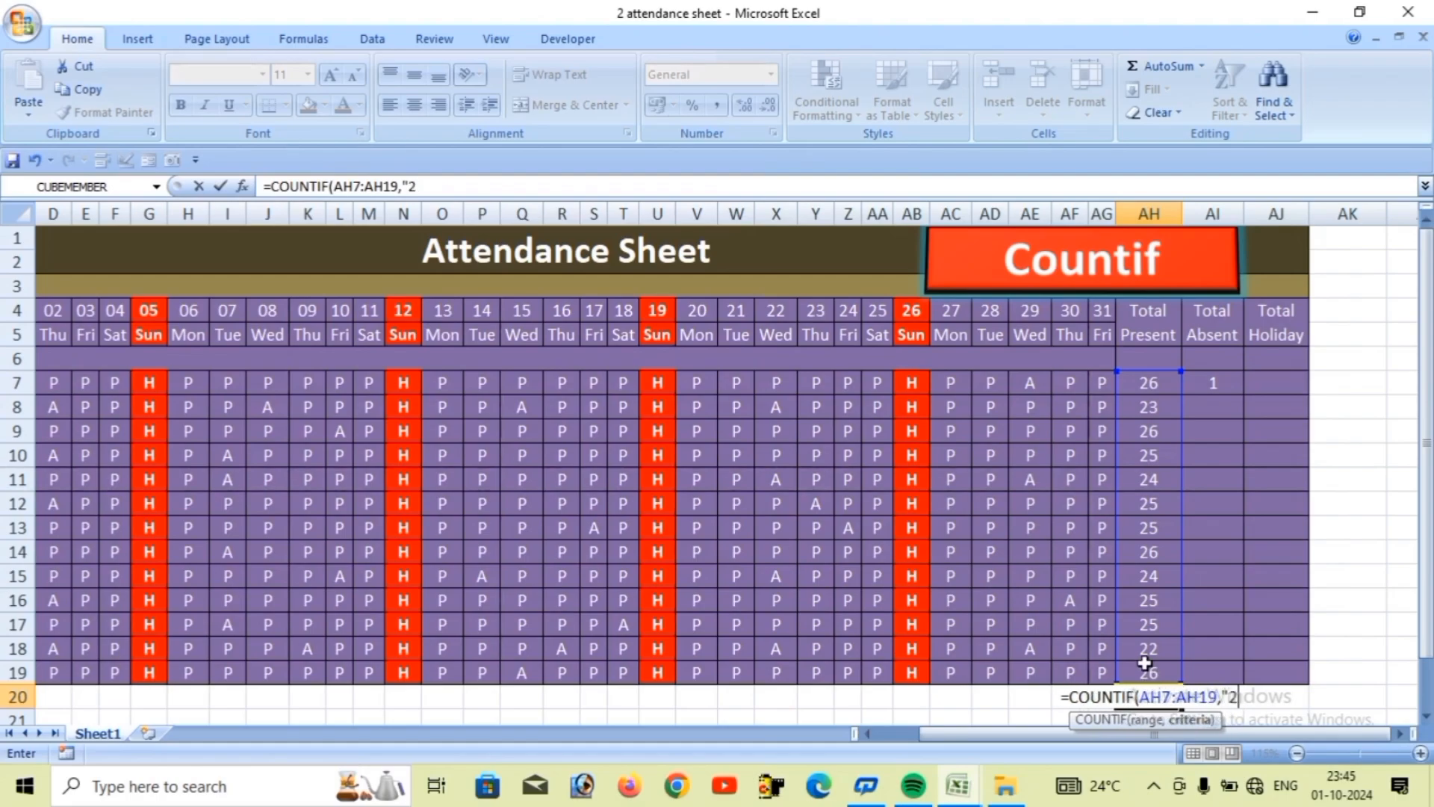
{"action": "type", "text": "5\""}
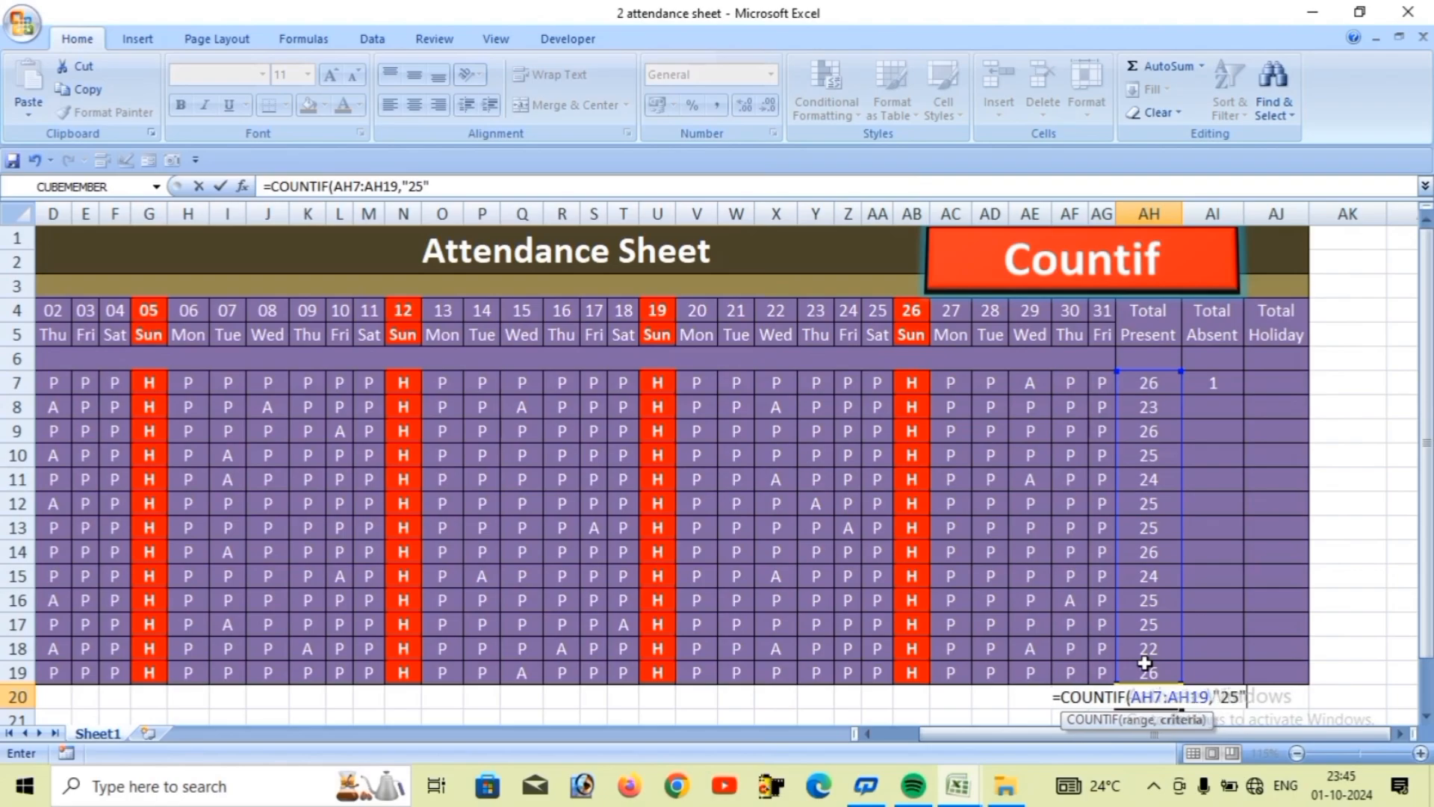
{"action": "type", "text": ")"}
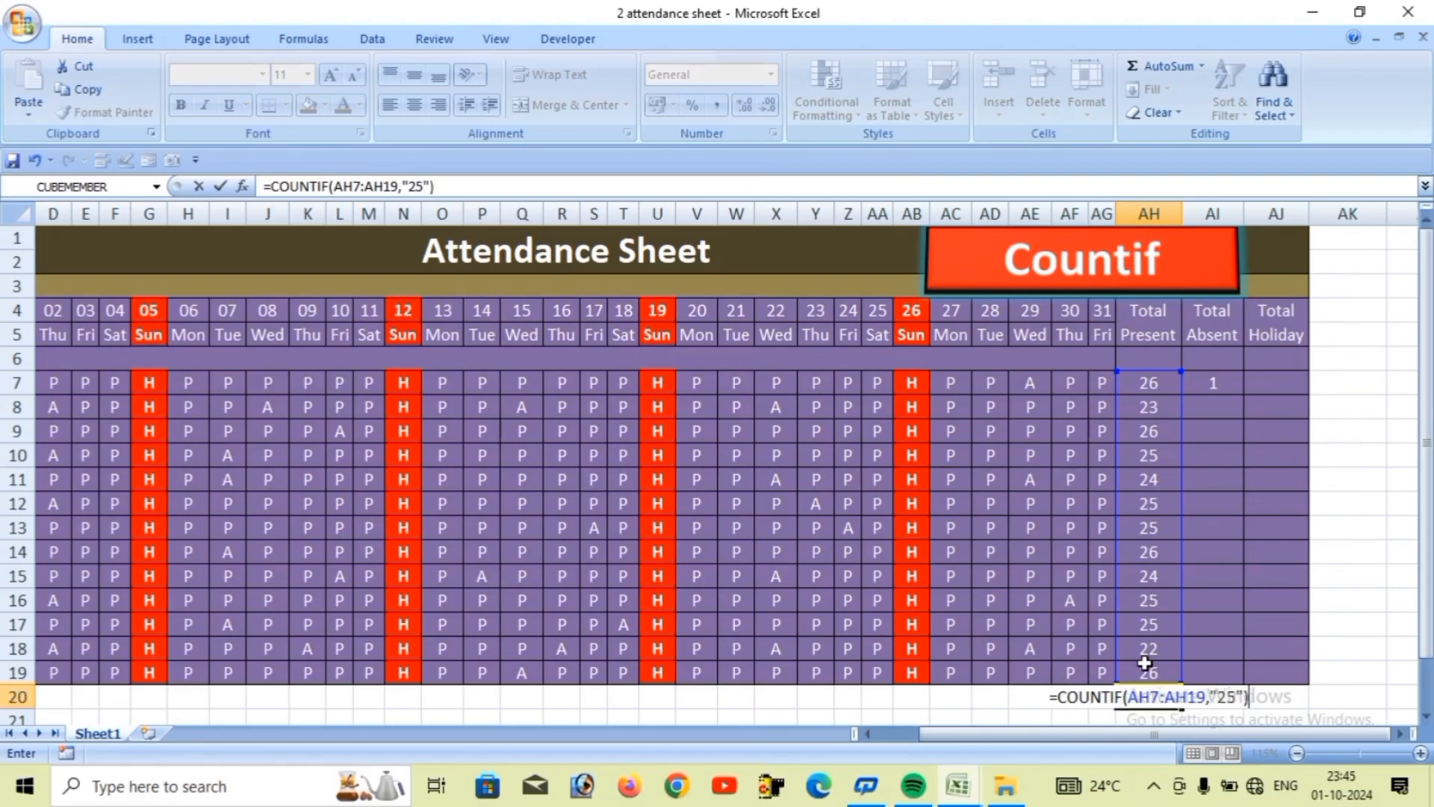
{"action": "key", "text": "Return"}
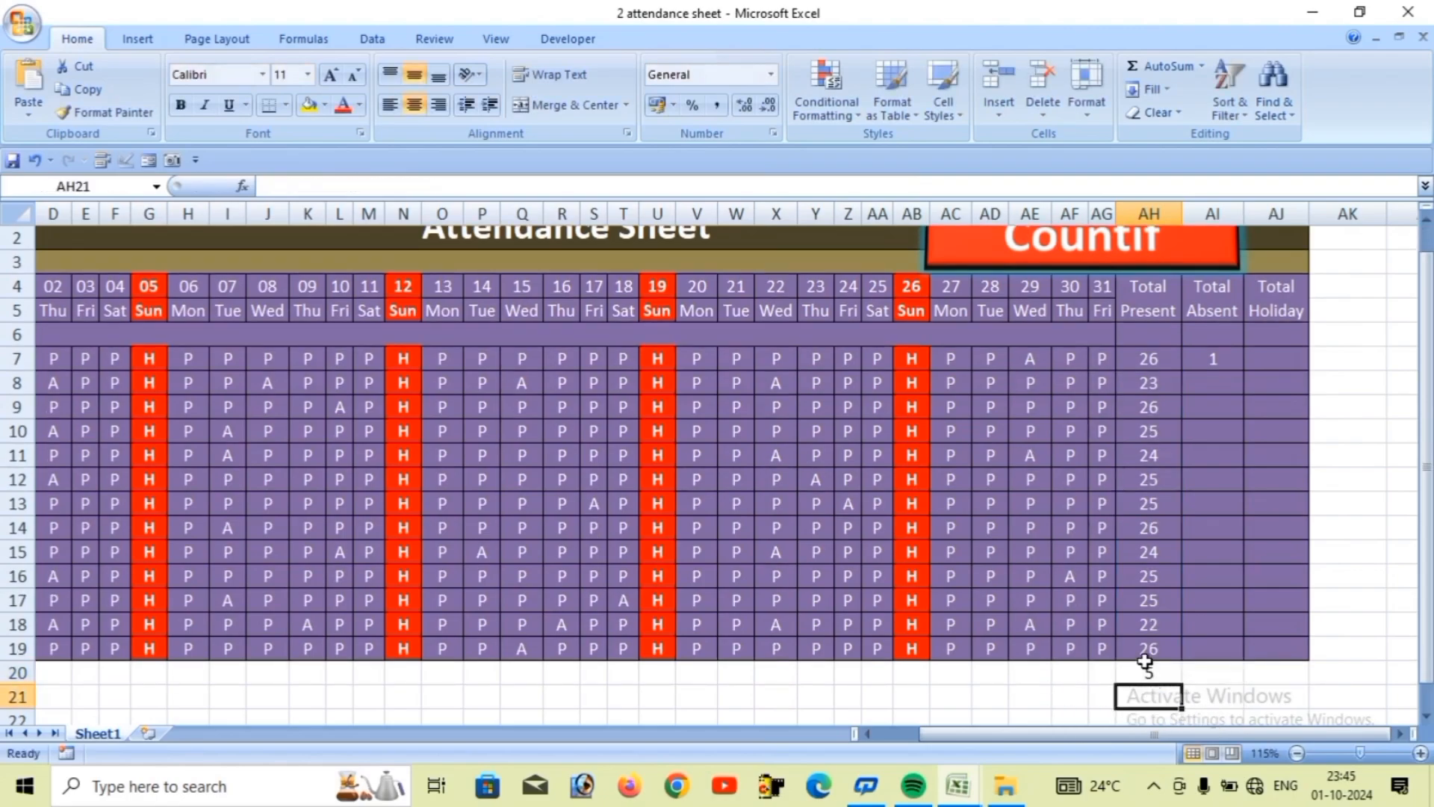
{"action": "scroll", "coordinate": [1148, 657], "scroll_direction": "up", "scroll_amount": 1}
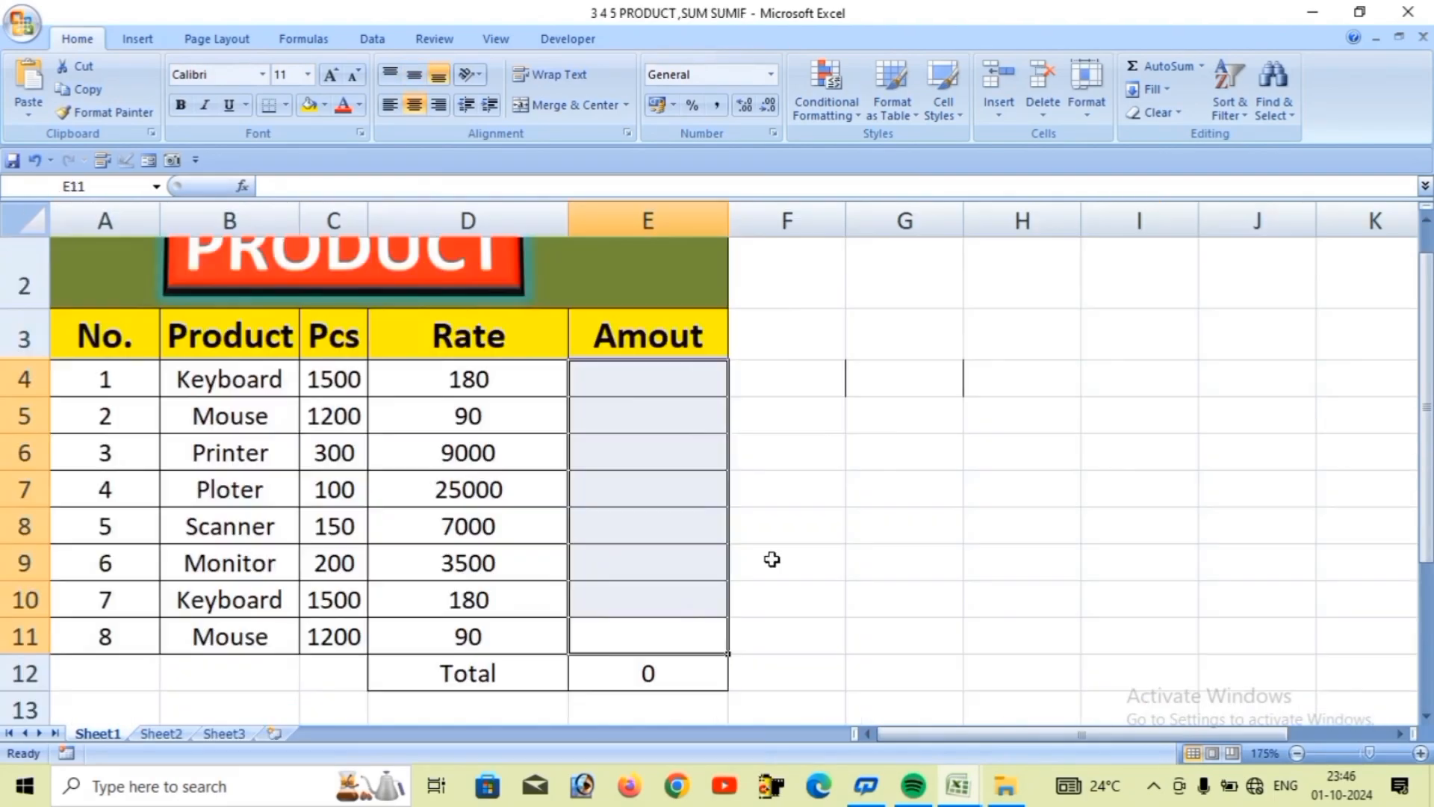
- Enter the formula =PRODUCT(C4:D4) in cell E4 to multiply the keyboard's pieces by its rate
{"action": "left_click", "coordinate": [869, 565]}
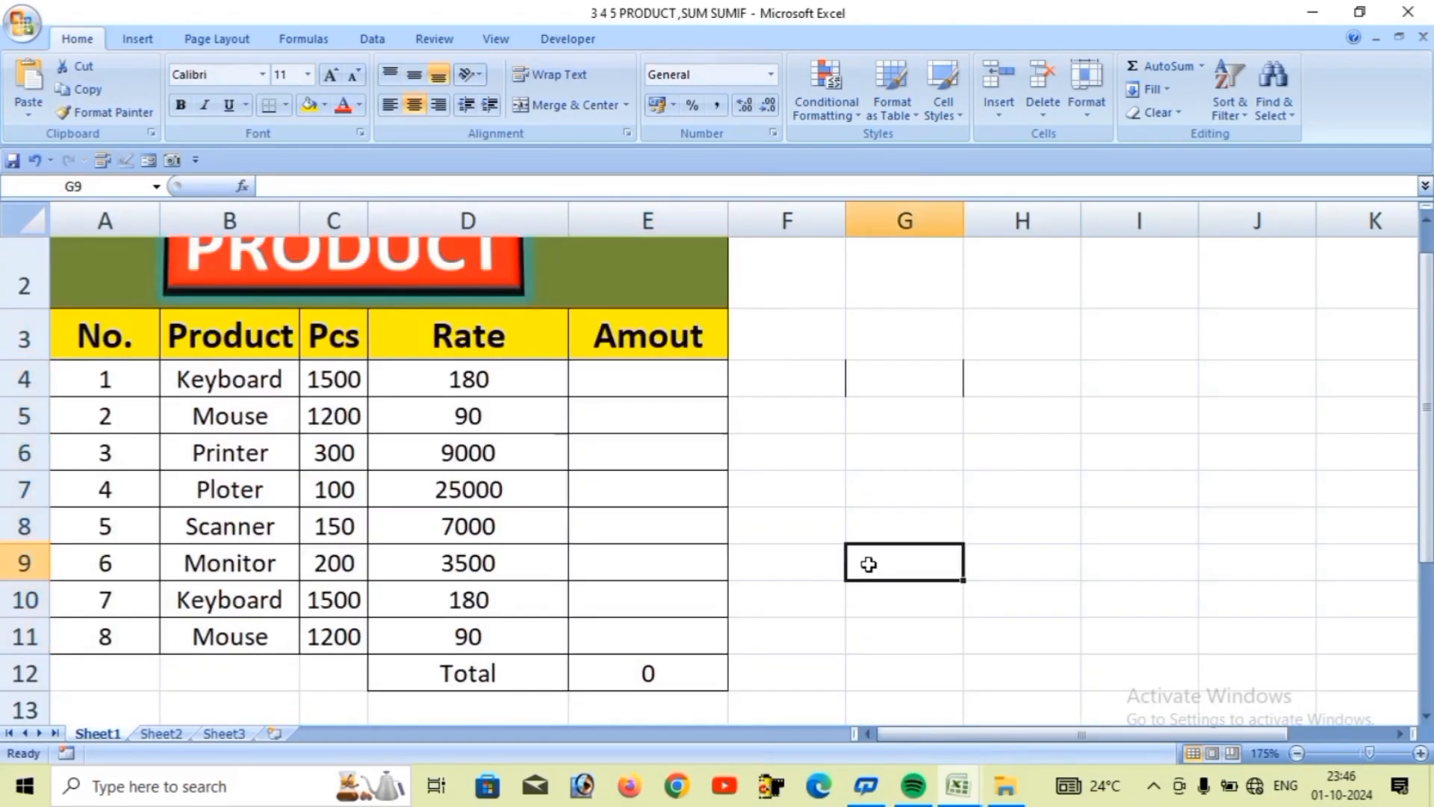
{"action": "scroll", "coordinate": [711, 452], "scroll_direction": "up", "scroll_amount": 1}
{"action": "left_click", "coordinate": [662, 427]}
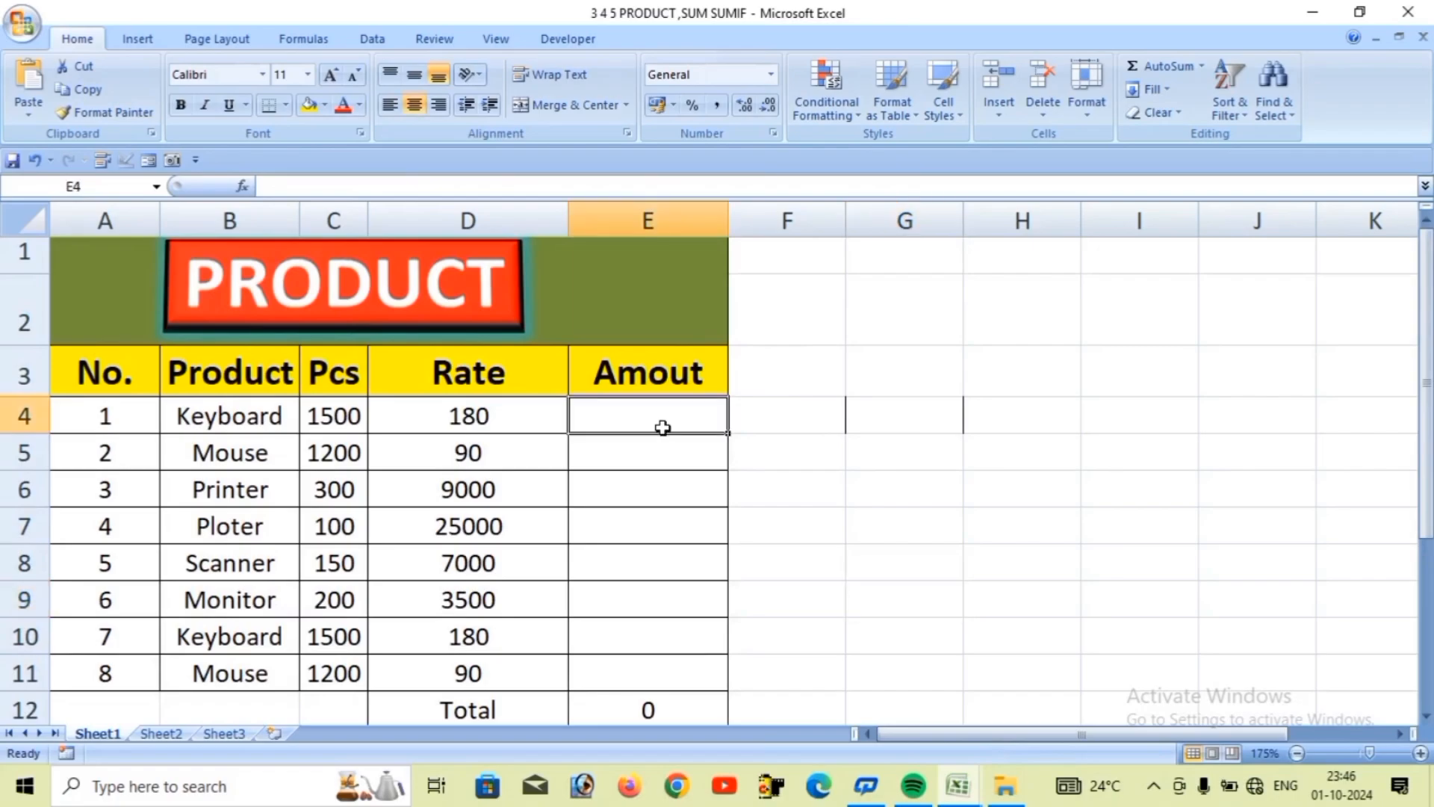
{"action": "type", "text": "="}
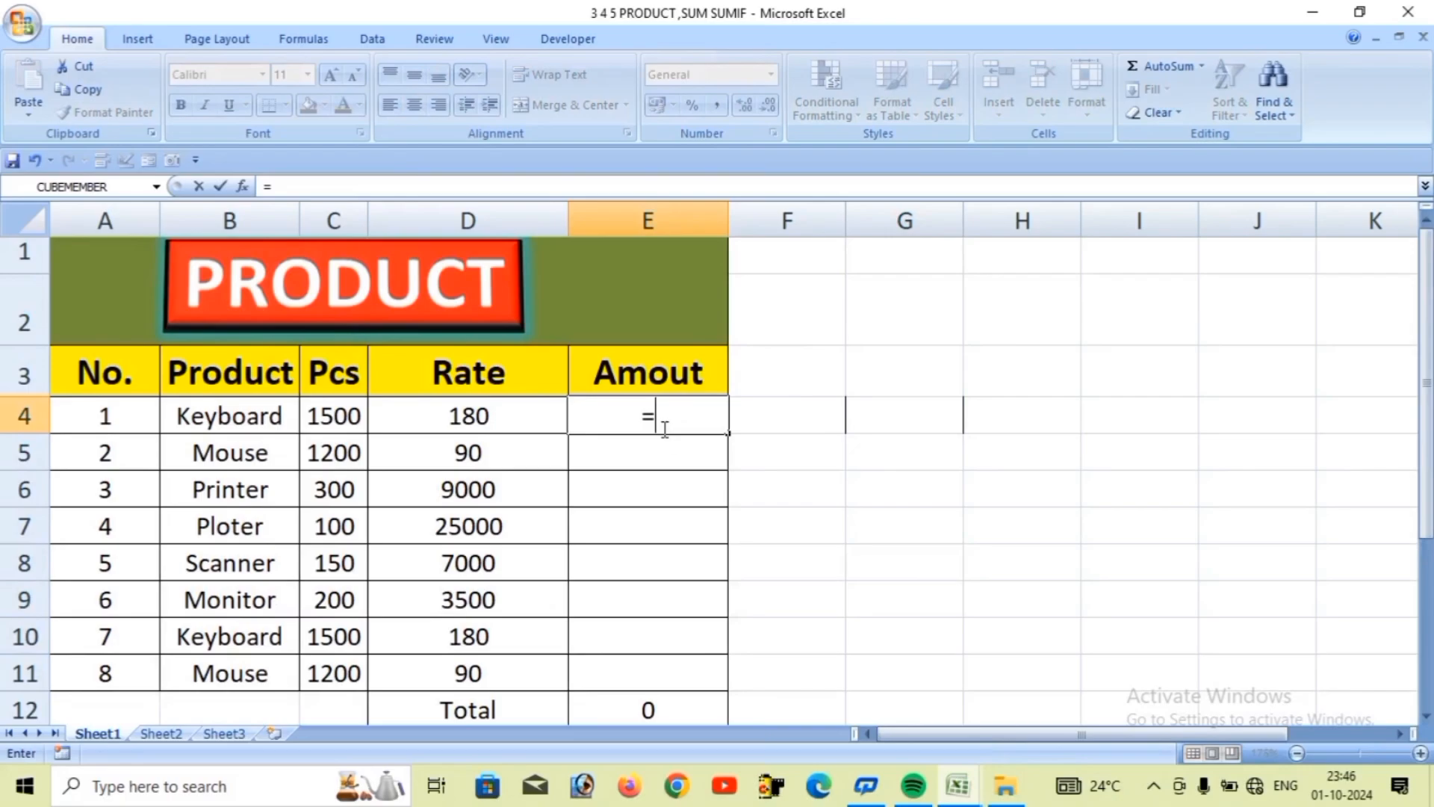
{"action": "type", "text": "PRO"}
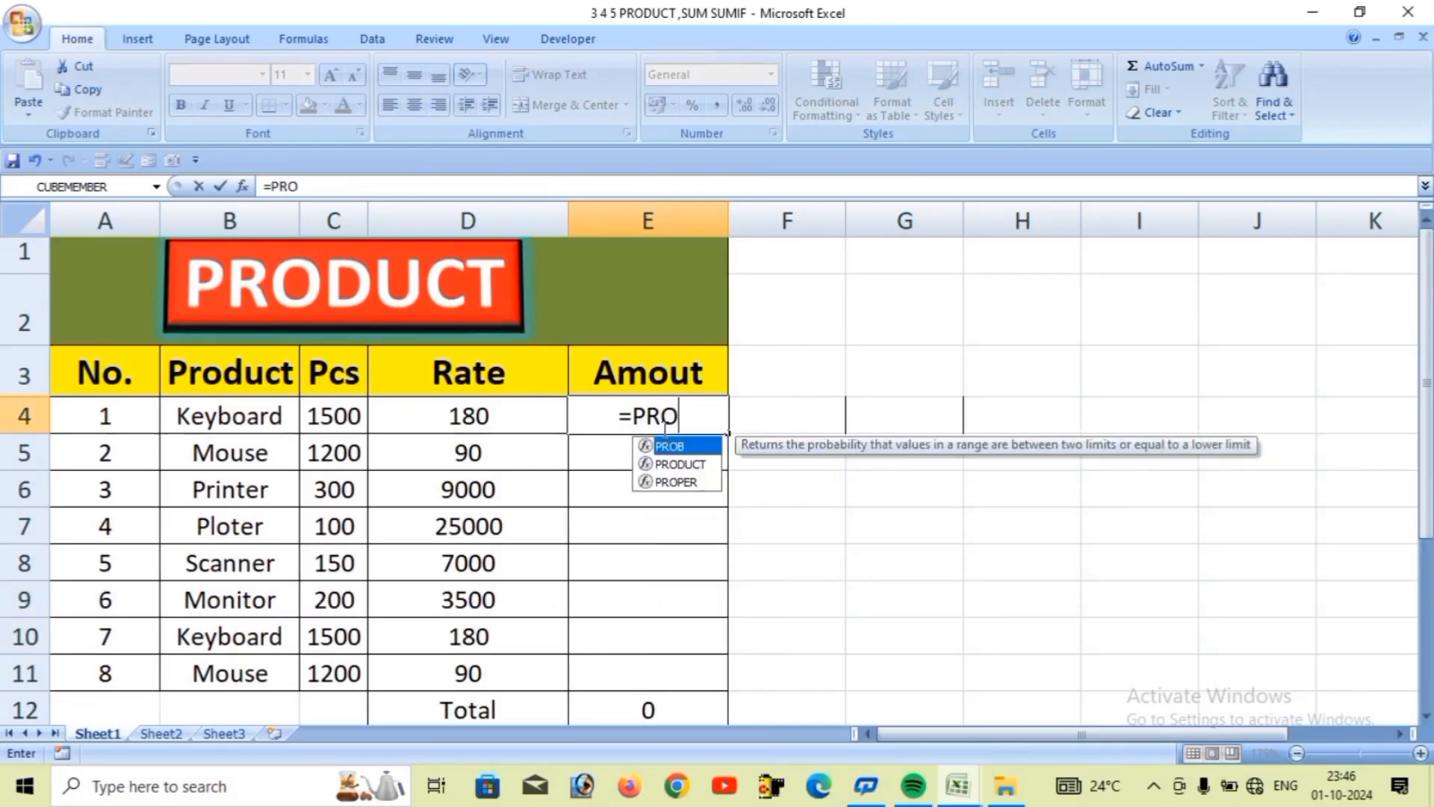
{"action": "type", "text": "DUCT("}
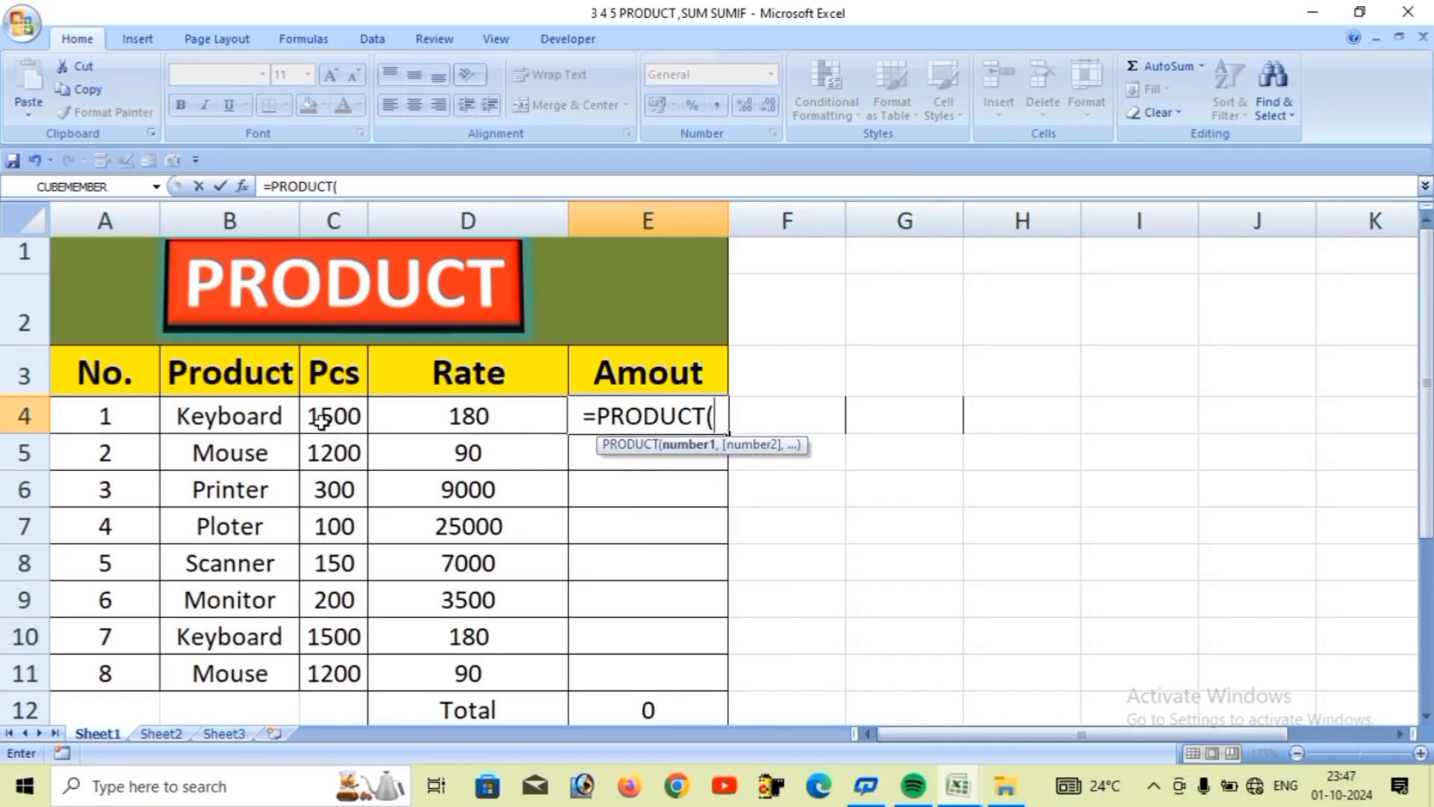
{"action": "left_click_drag", "start_coordinate": [317, 419], "coordinate": [410, 432]}
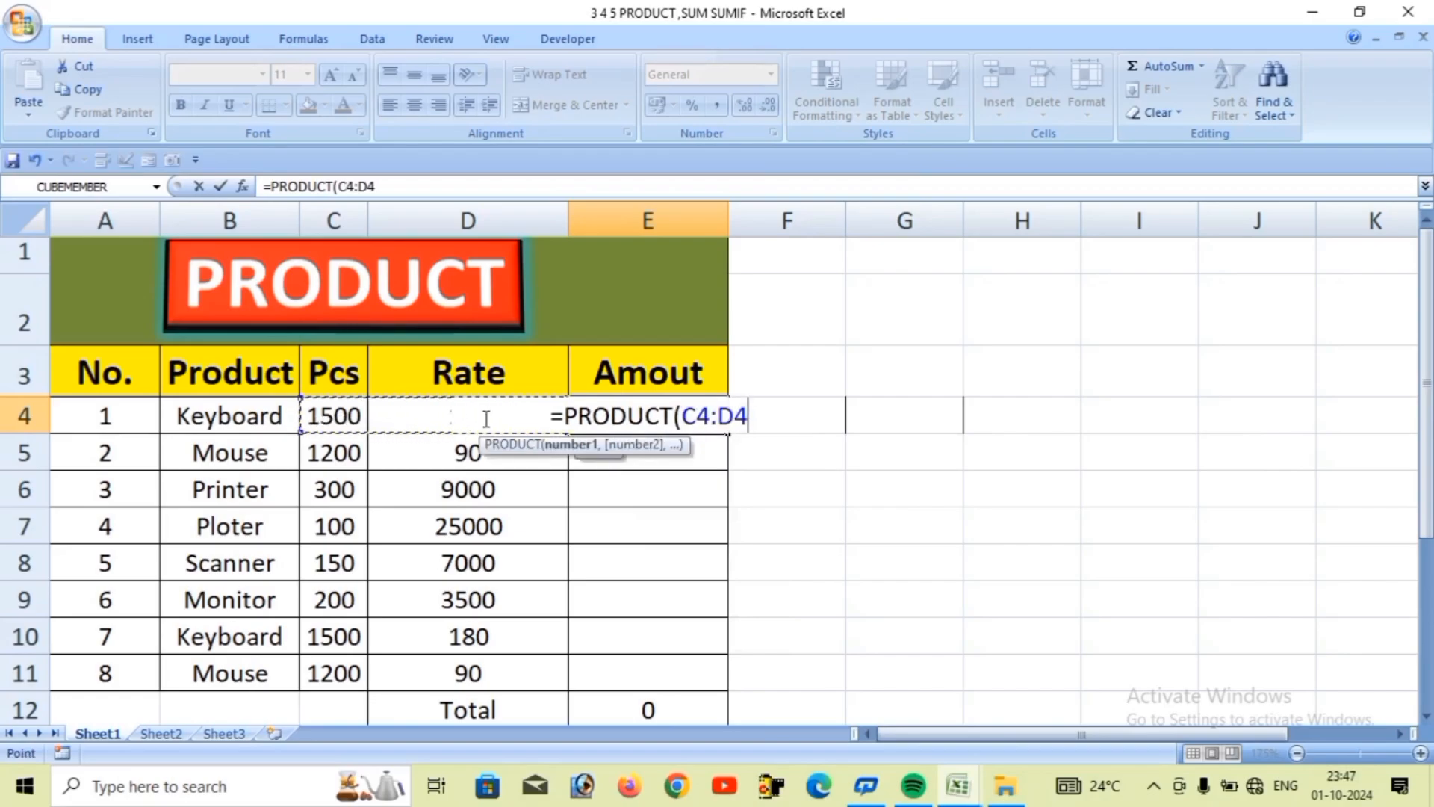
{"action": "type", "text": ")"}
{"action": "key", "text": "Return"}
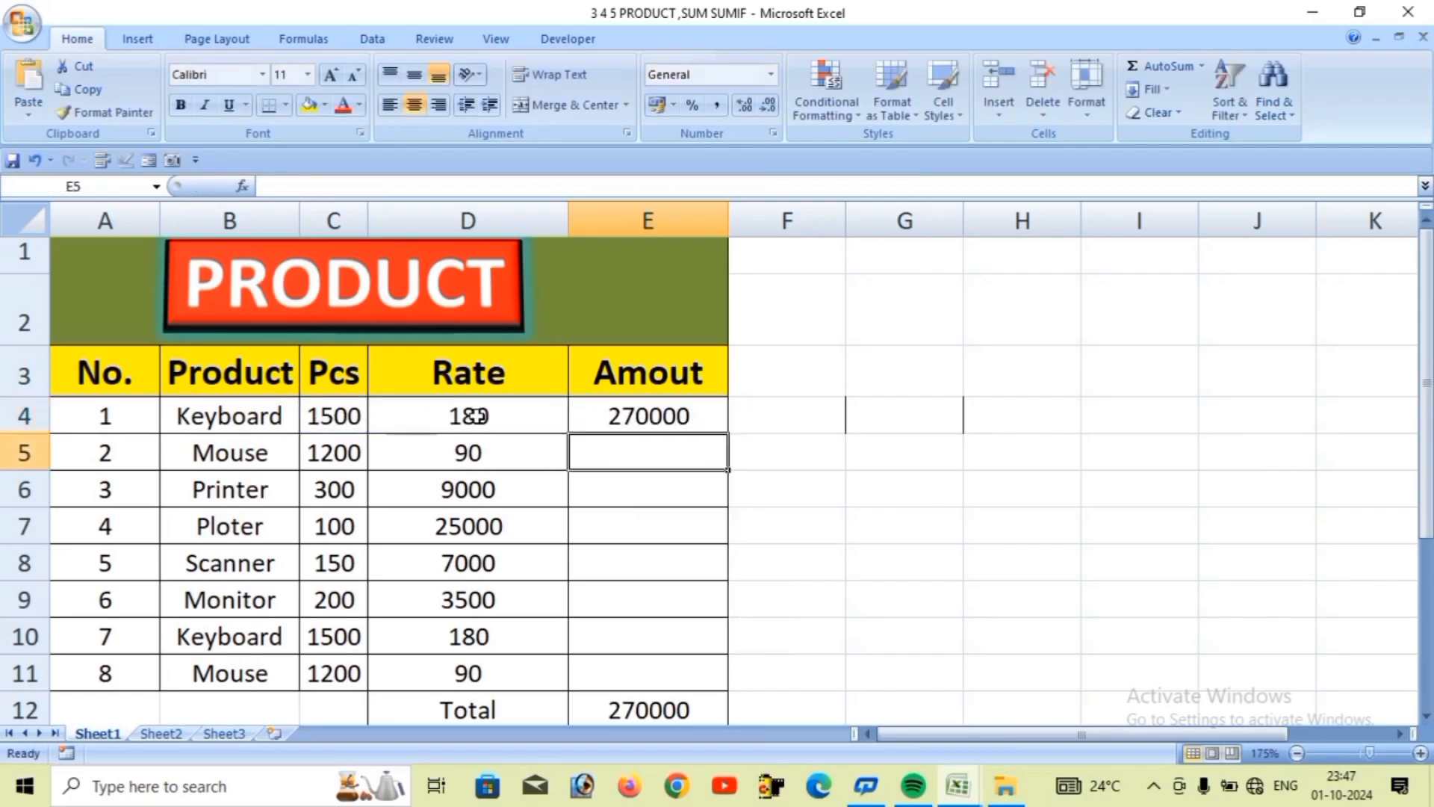
- Fill the PRODUCT formula from E4 down through E11 for all products
{"action": "left_click", "coordinate": [673, 413]}
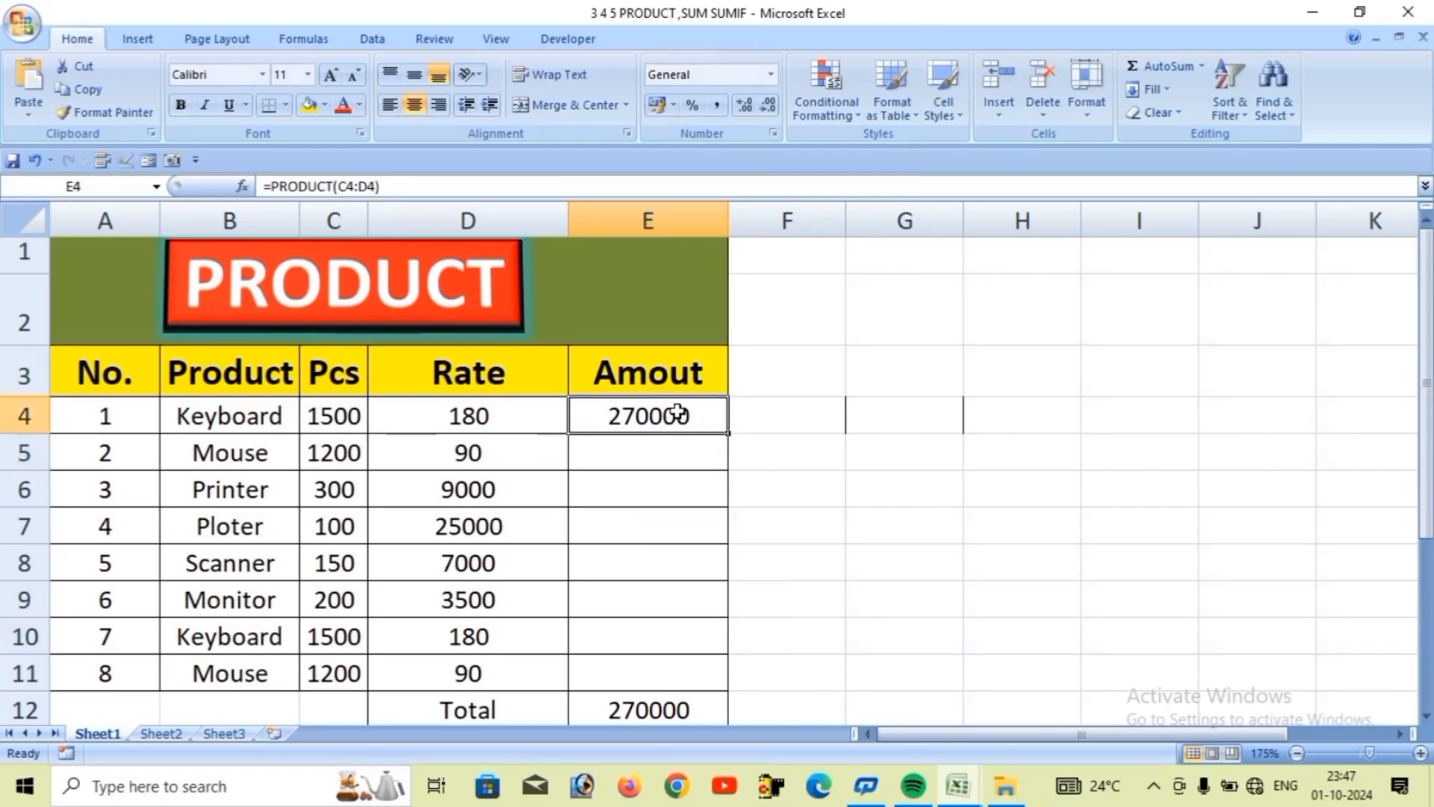
{"action": "scroll", "coordinate": [721, 586], "scroll_direction": "down", "scroll_amount": 3}
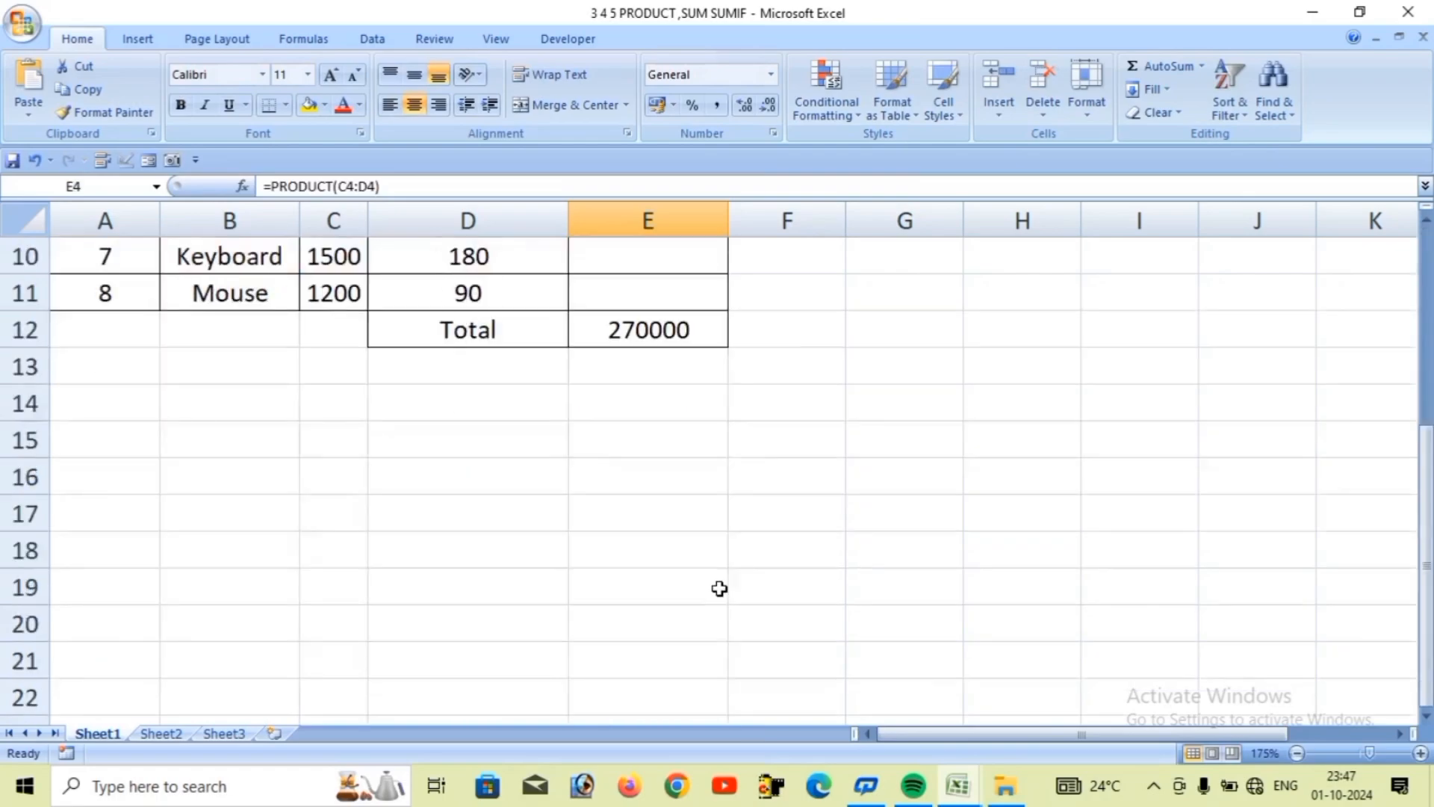
{"action": "scroll", "coordinate": [720, 588], "scroll_direction": "up", "scroll_amount": 2}
{"action": "scroll", "coordinate": [720, 589], "scroll_direction": "up", "scroll_amount": 1}
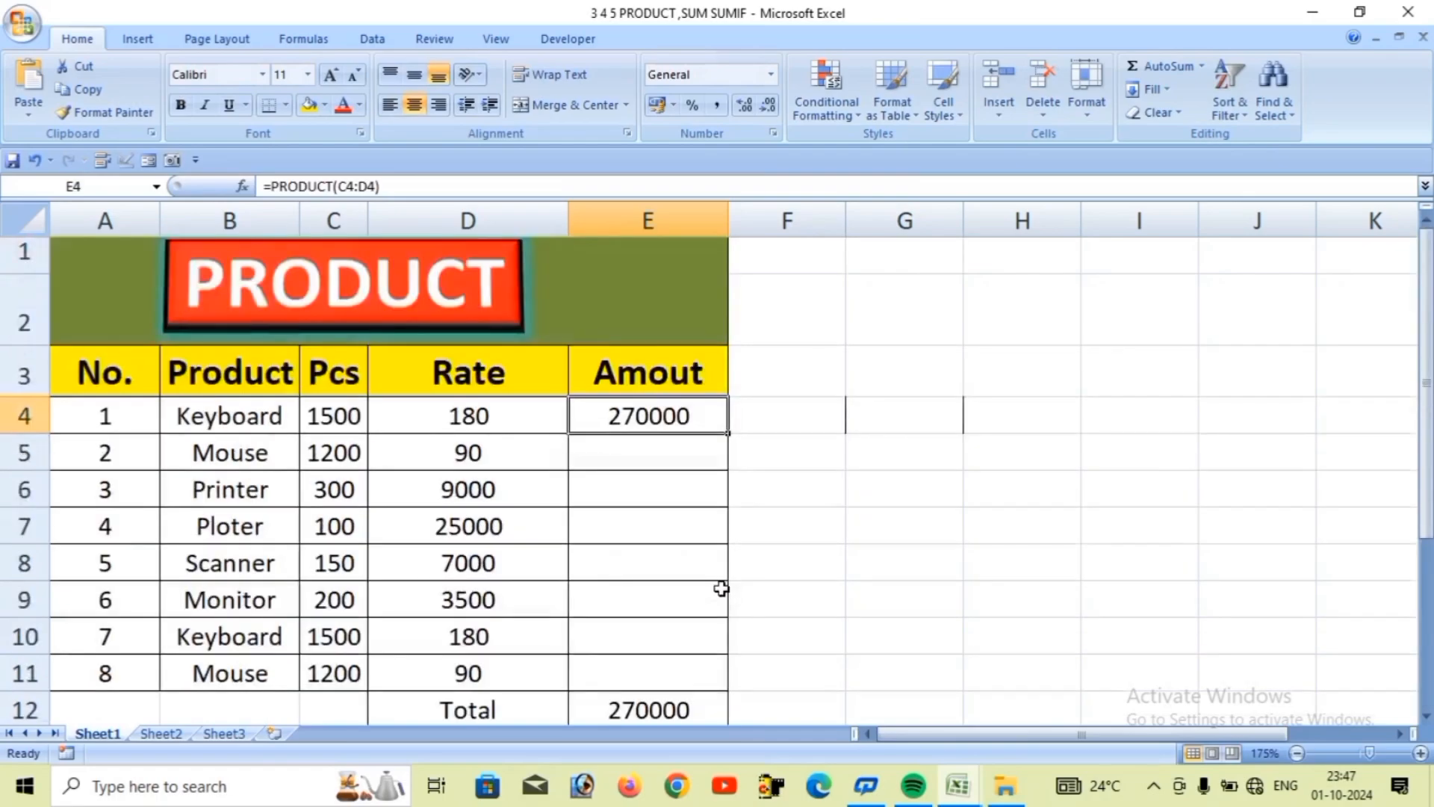
{"action": "double_click", "coordinate": [729, 434]}
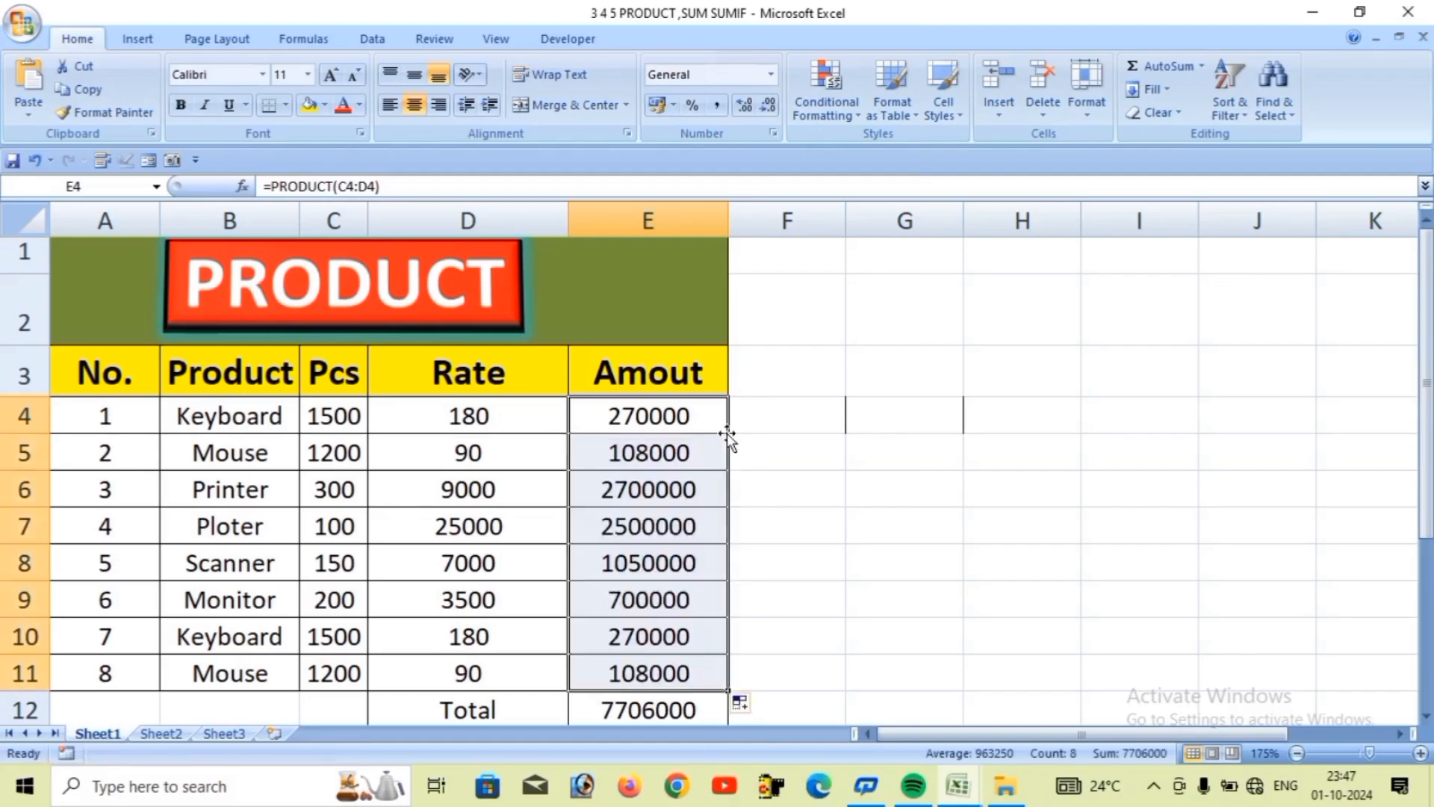
{"action": "left_click", "coordinate": [822, 516]}
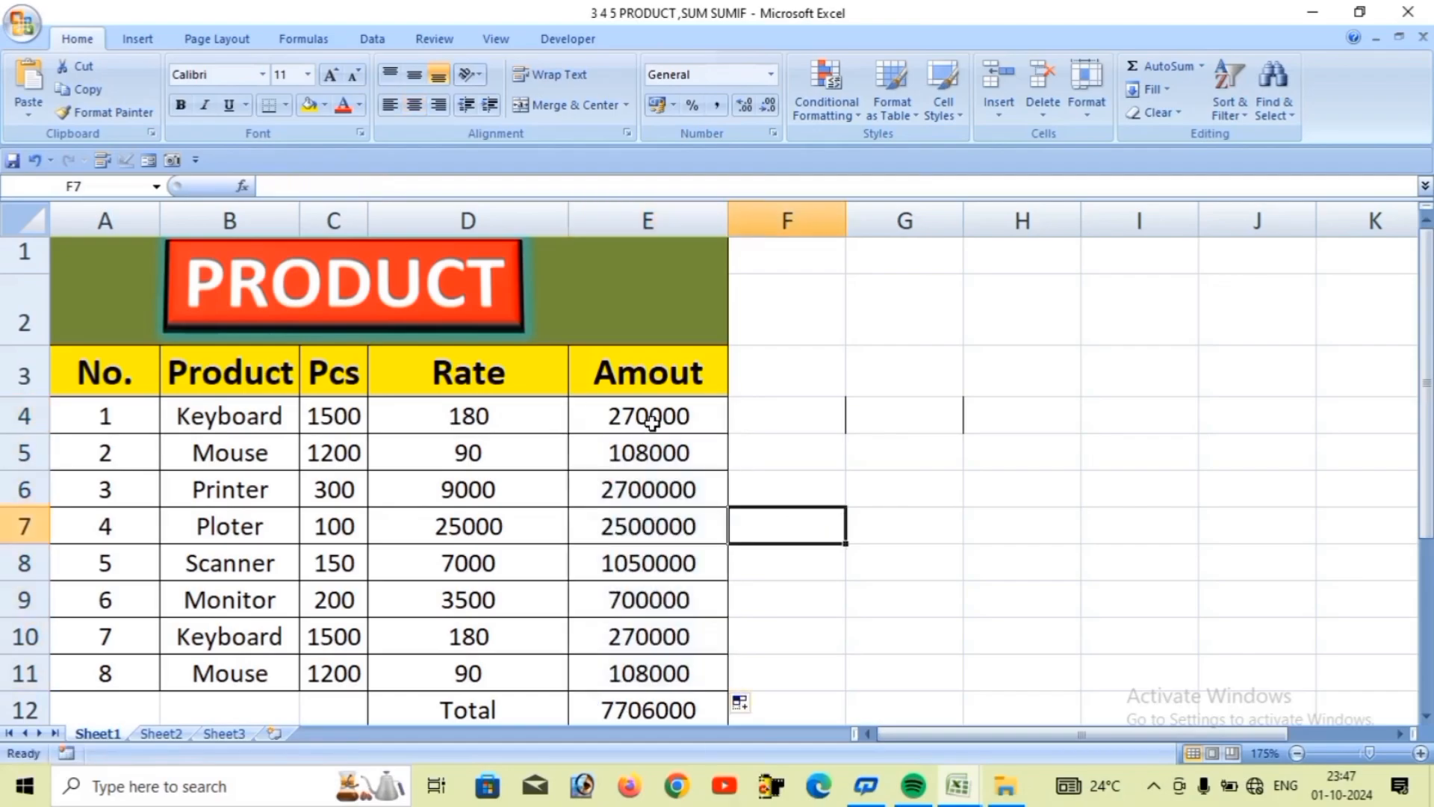
- Clear all product amounts from cells E4:E11
{"action": "left_click_drag", "start_coordinate": [656, 420], "coordinate": [639, 667]}
{"action": "key", "text": "Delete"}
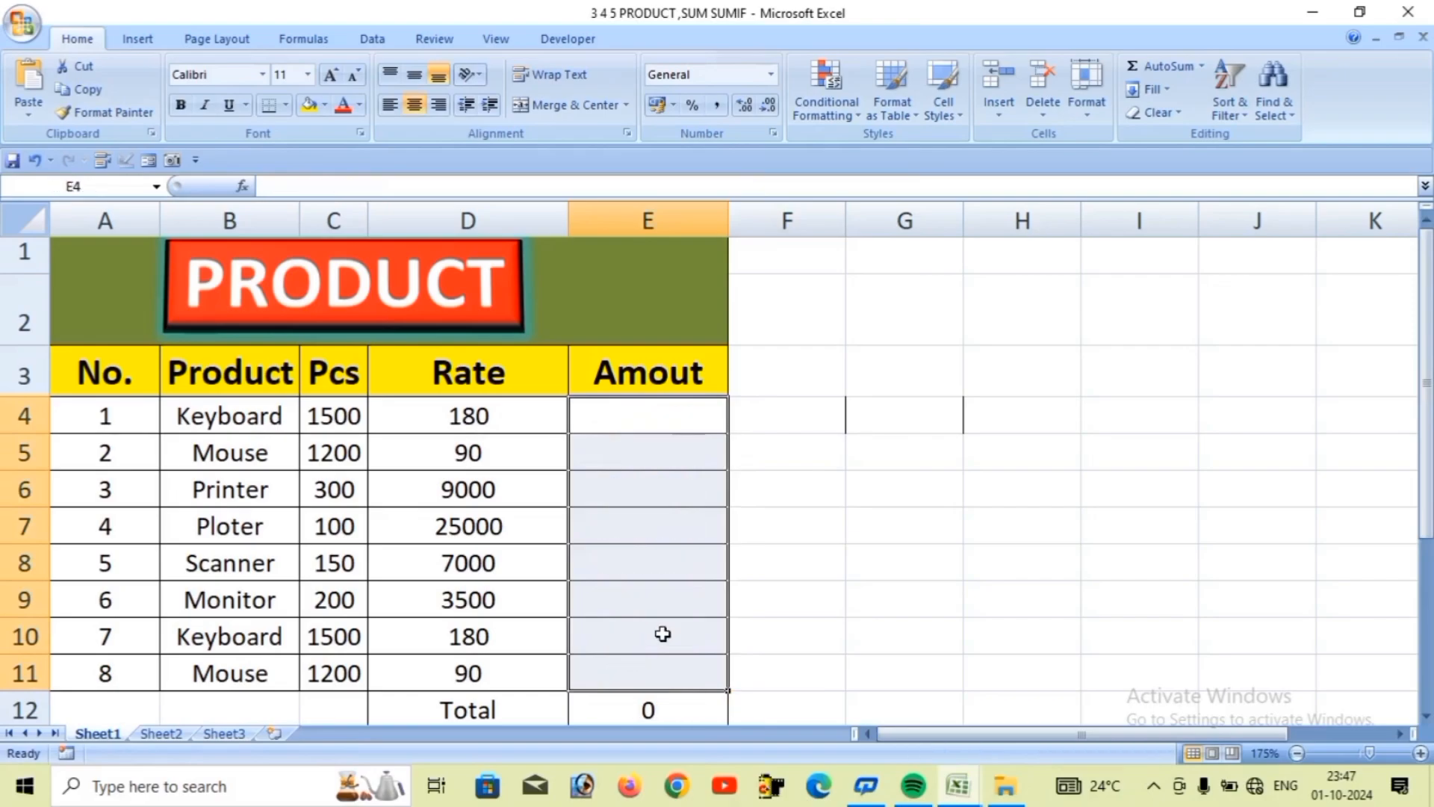
{"action": "left_click", "coordinate": [894, 563]}
- Calculate the keyboard's amount in E4 with the multiplication formula =C4*D4
{"action": "left_click", "coordinate": [682, 424]}
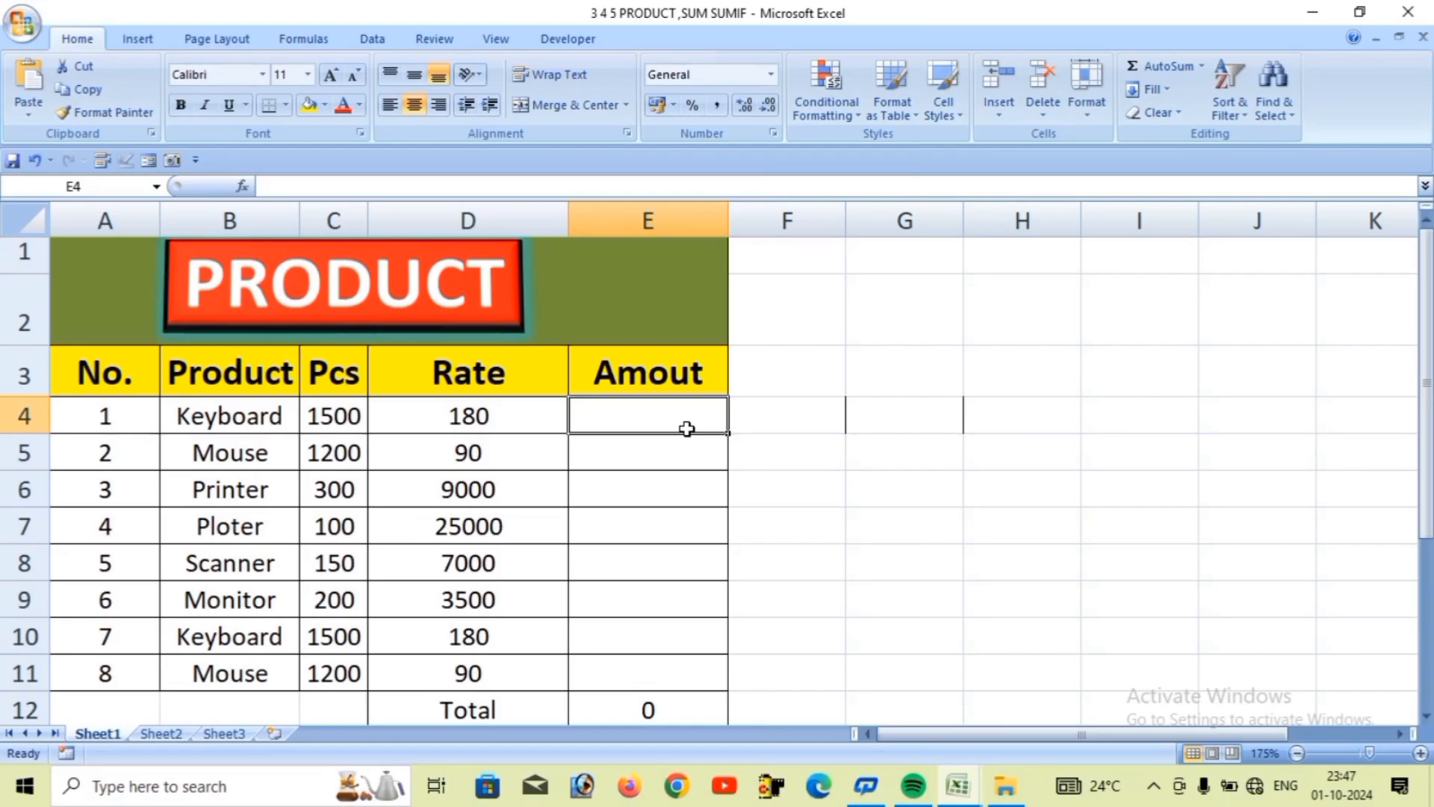
{"action": "type", "text": "="}
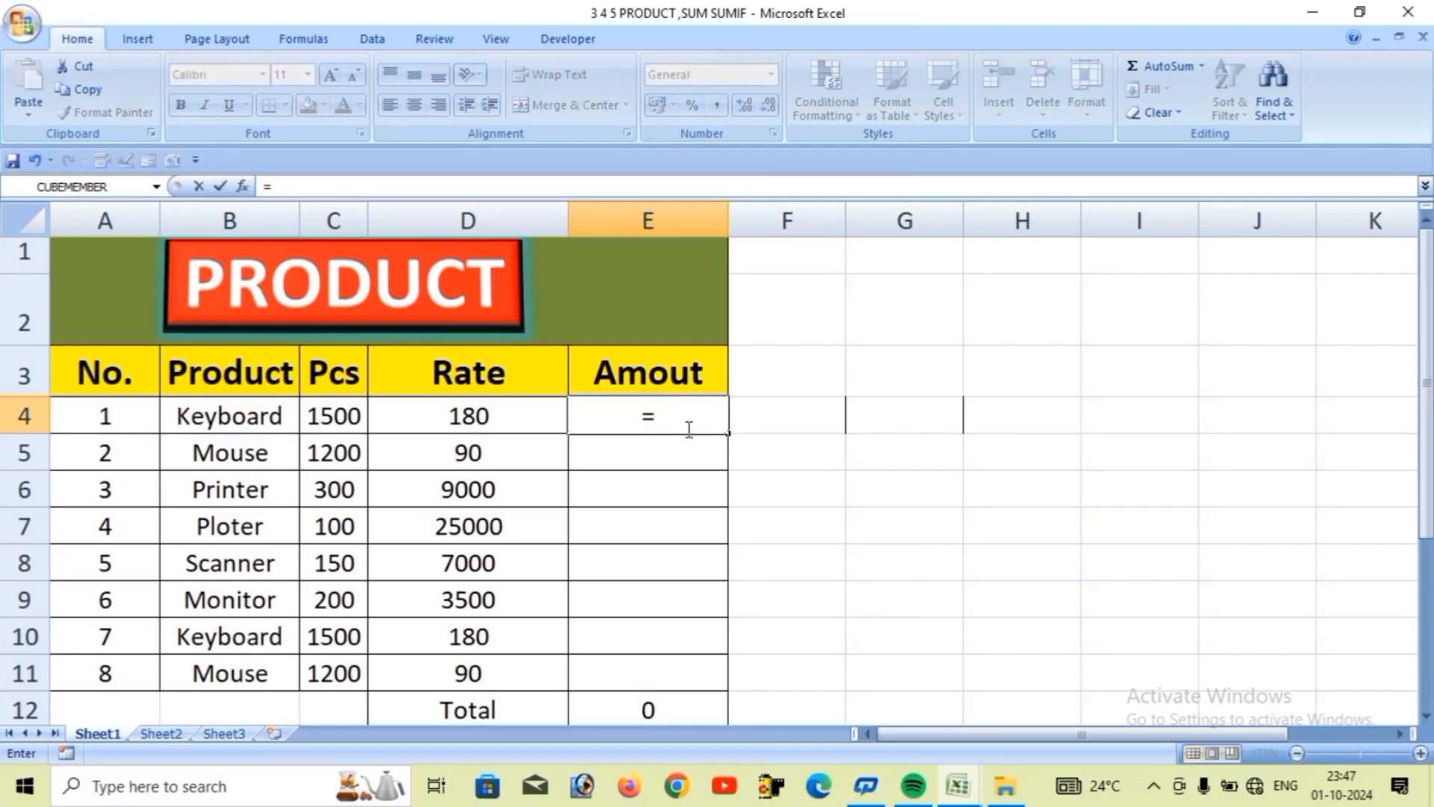
{"action": "key", "text": "Left"}
{"action": "key", "text": "Left"}
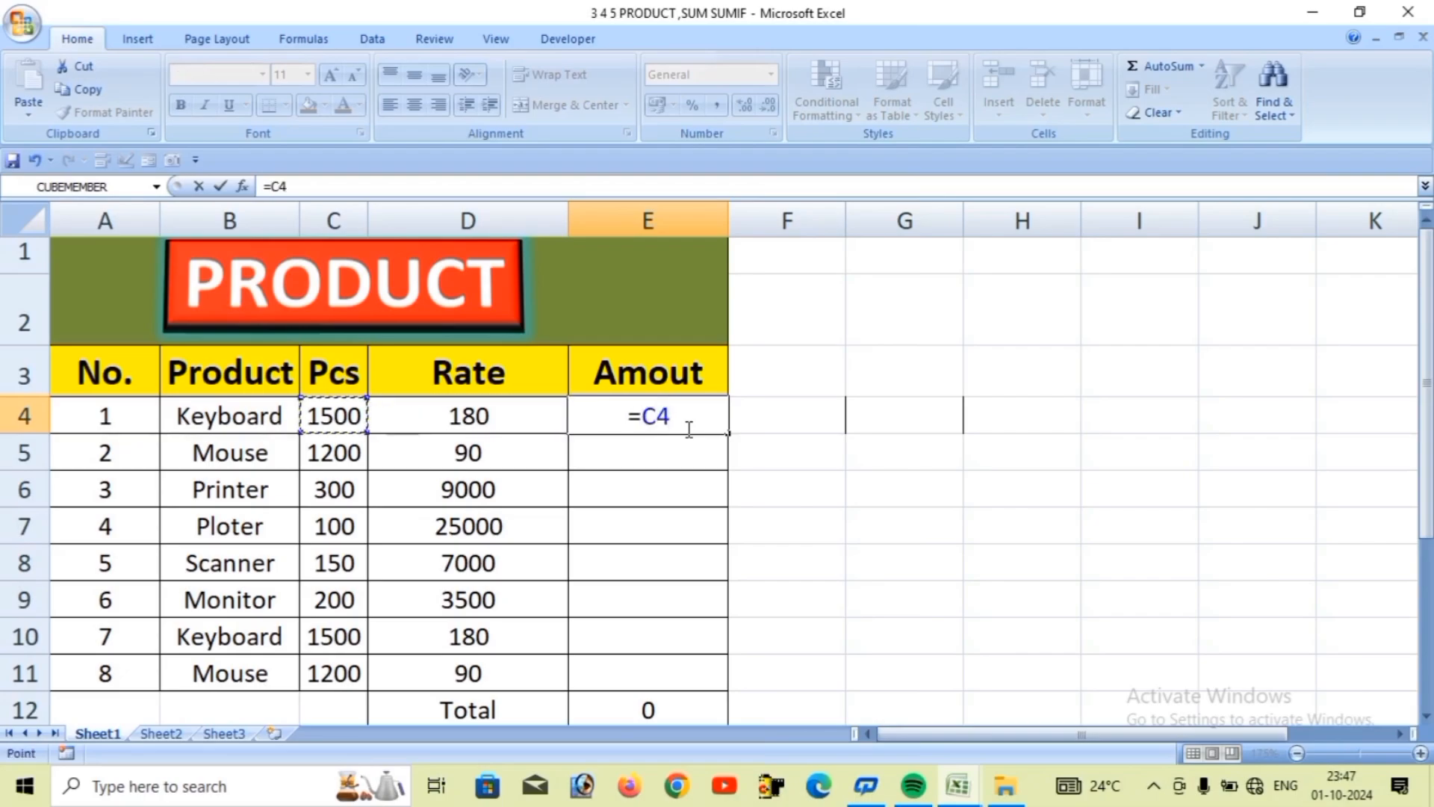
{"action": "type", "text": "*"}
{"action": "key", "text": "Left"}
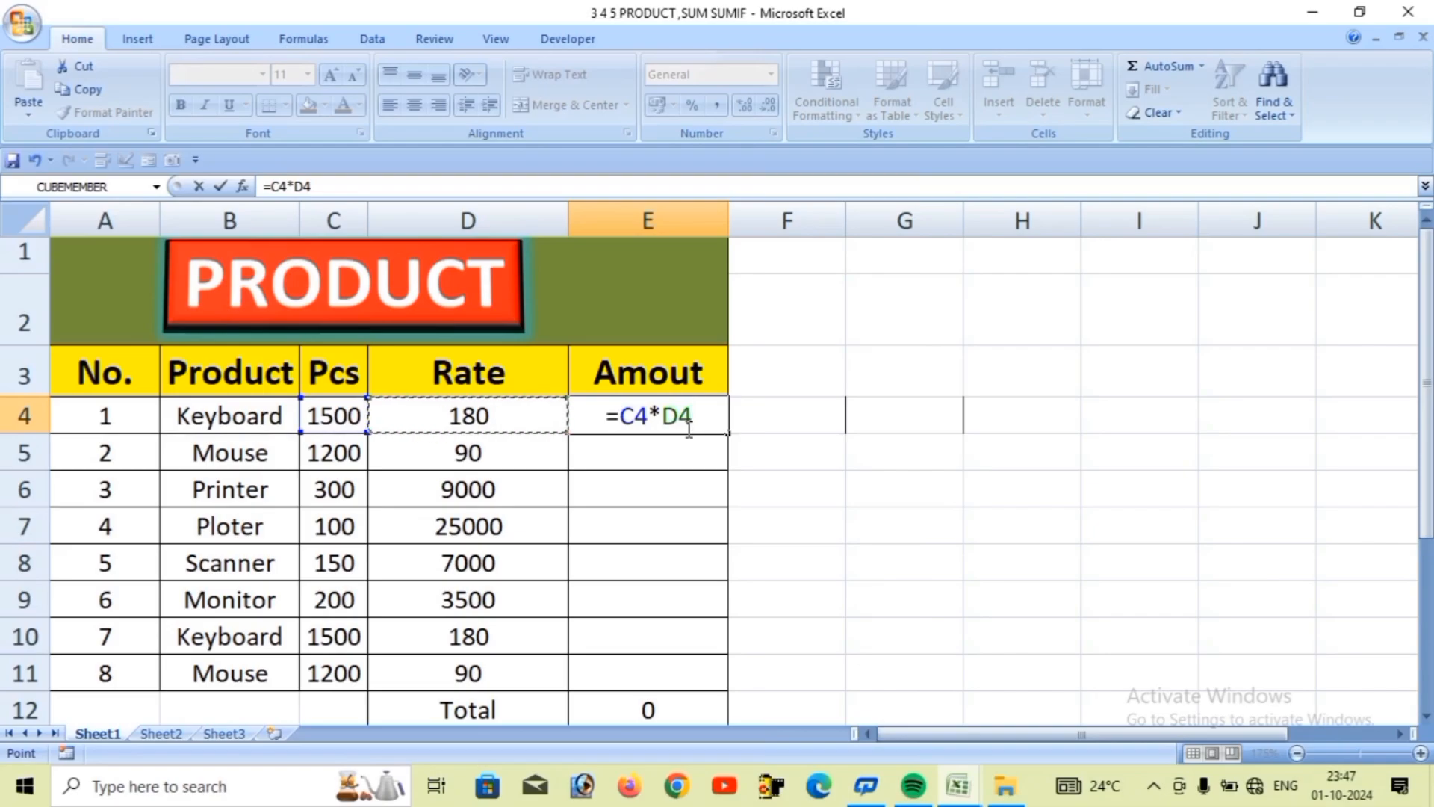
{"action": "key", "text": "Return"}
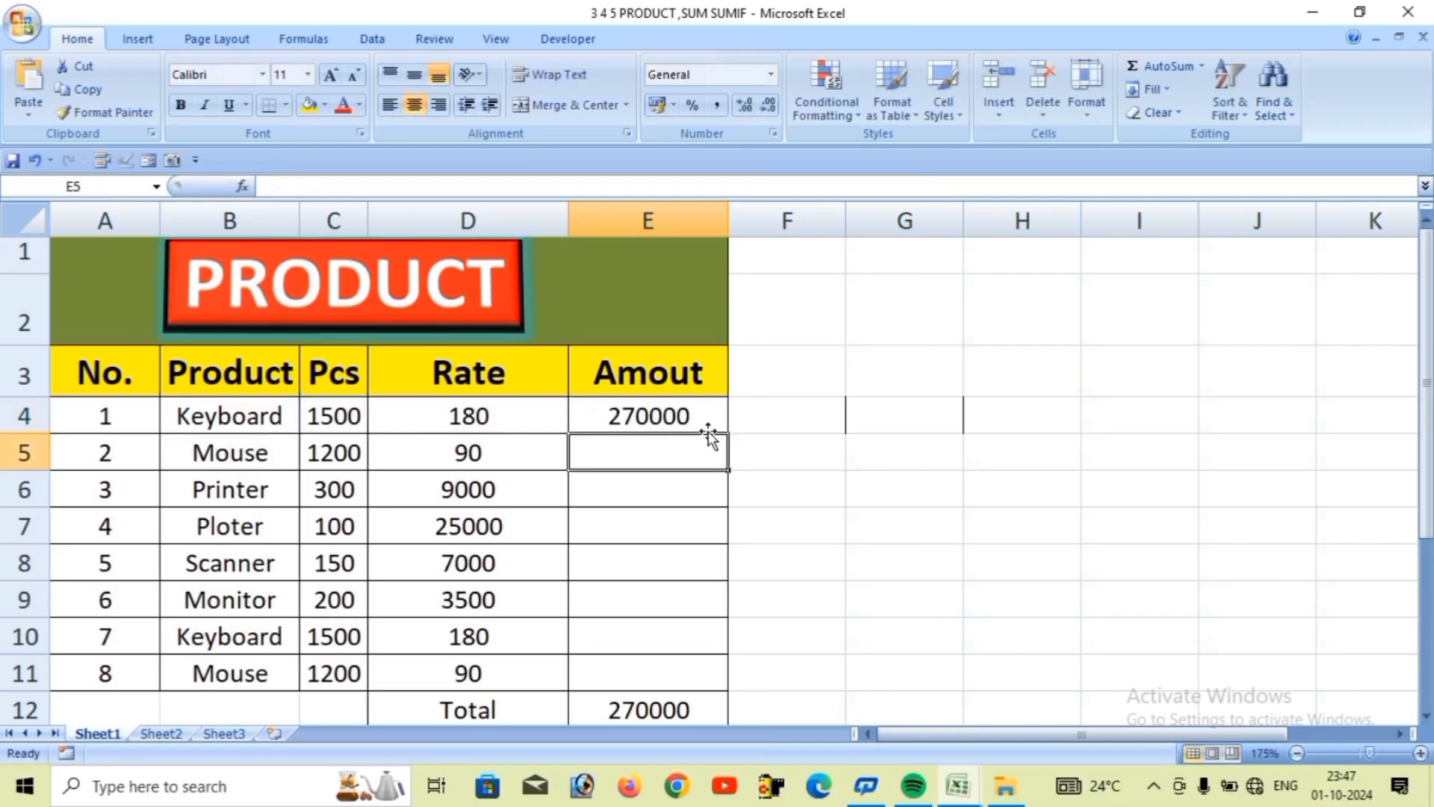
- Fill the multiplication formula from E4 down through E11 for the remaining products
{"action": "left_click", "coordinate": [707, 416]}
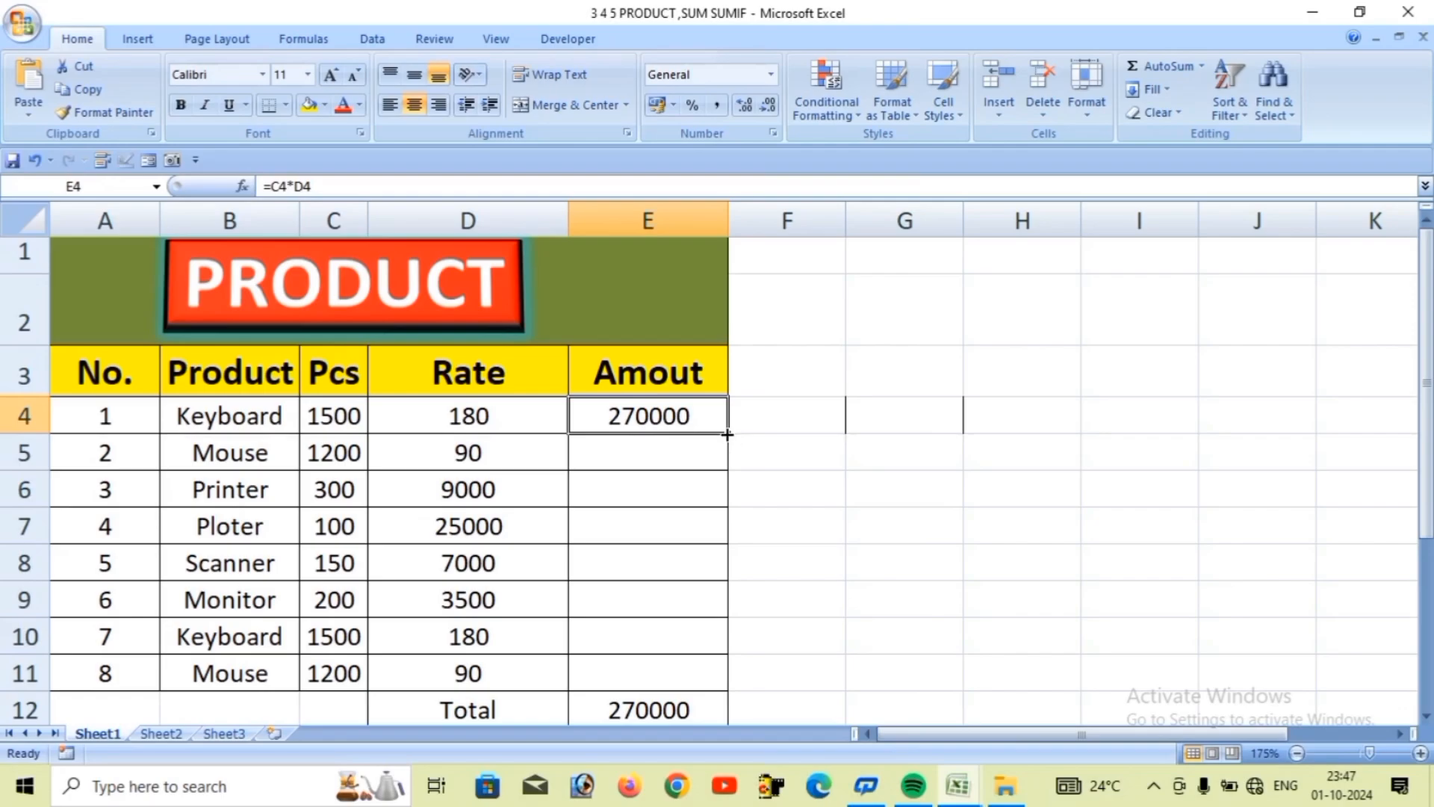
{"action": "double_click", "coordinate": [727, 434]}
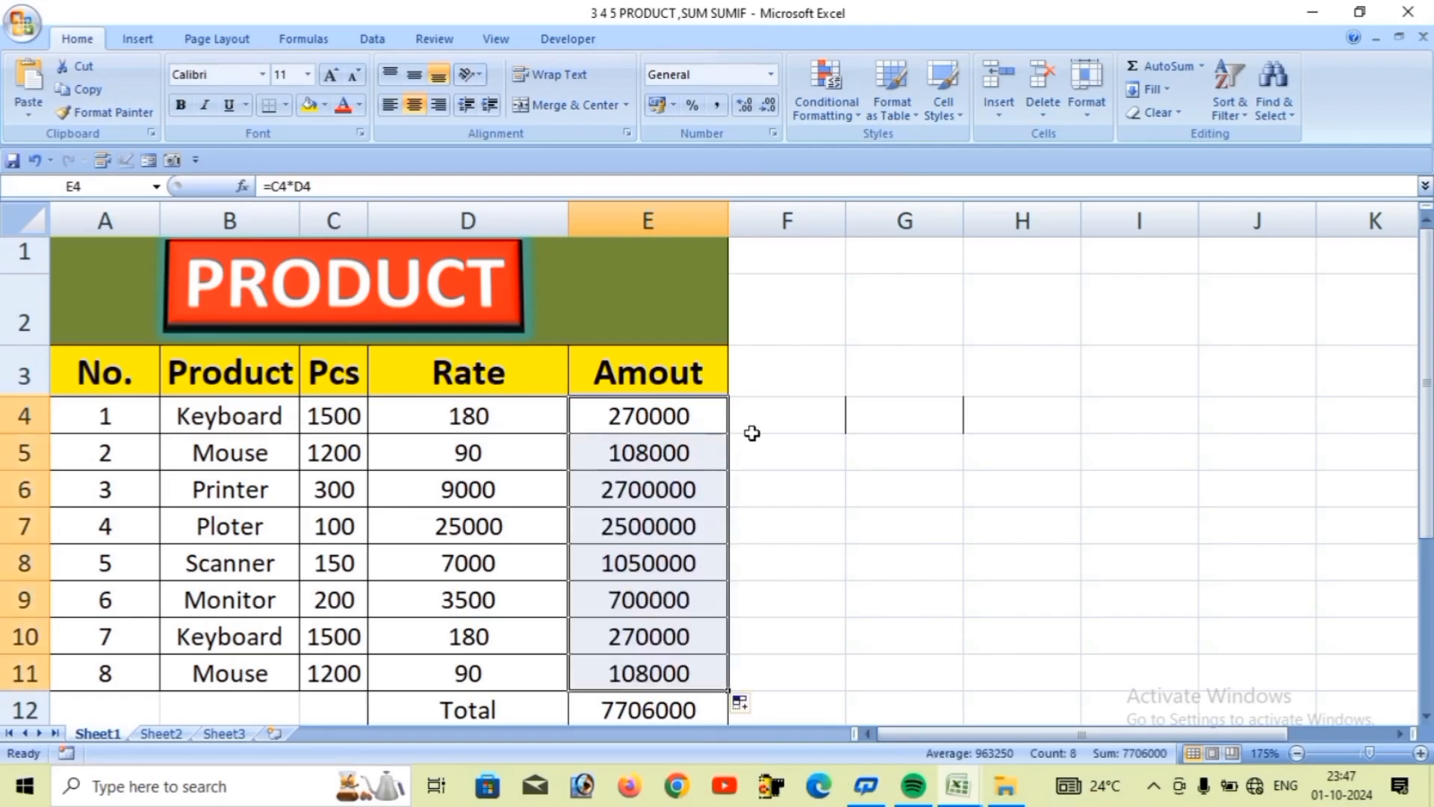
{"action": "left_click", "coordinate": [865, 639]}
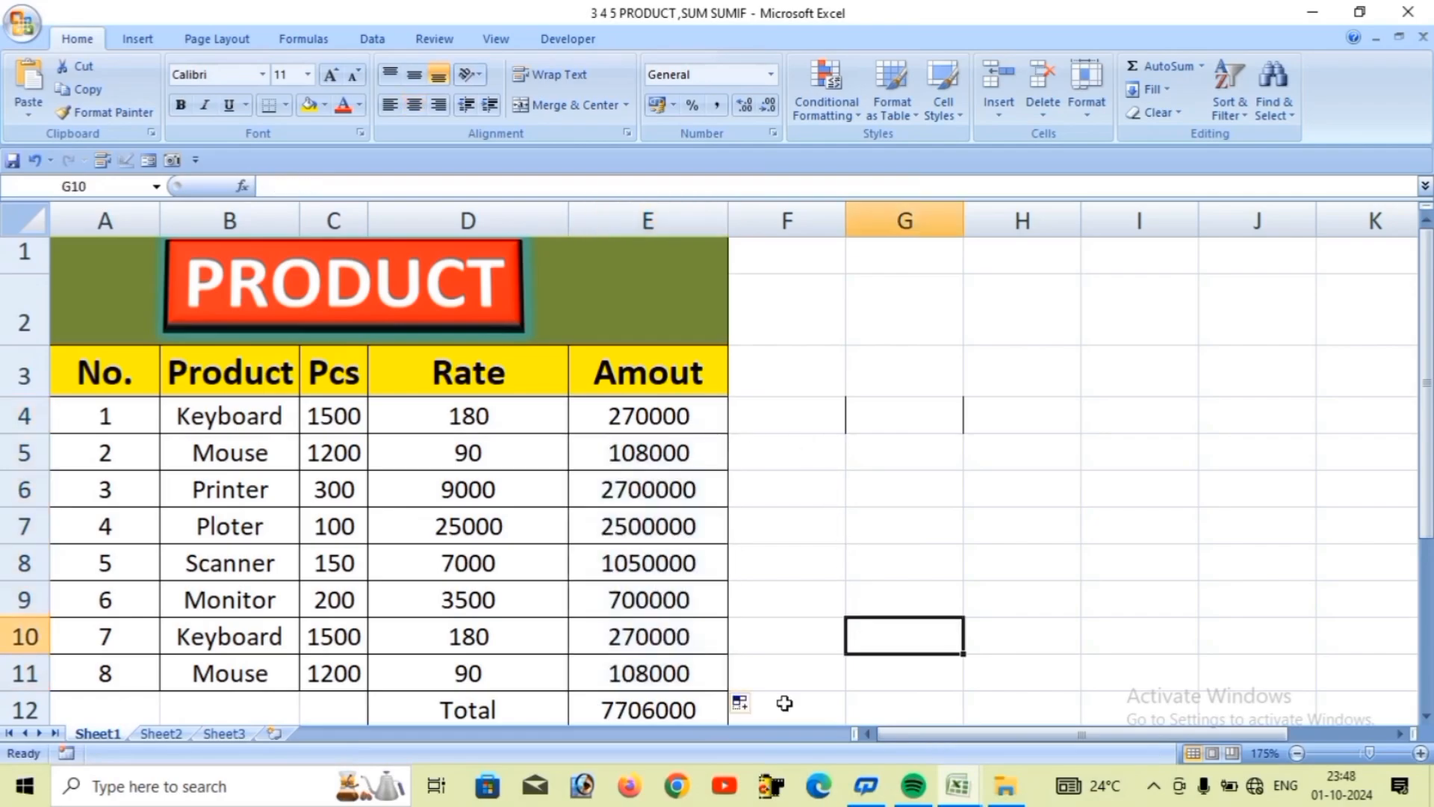
- Total the product amounts in cell E12 with a SUM formula over the range E4:E11
{"action": "left_click", "coordinate": [694, 710]}
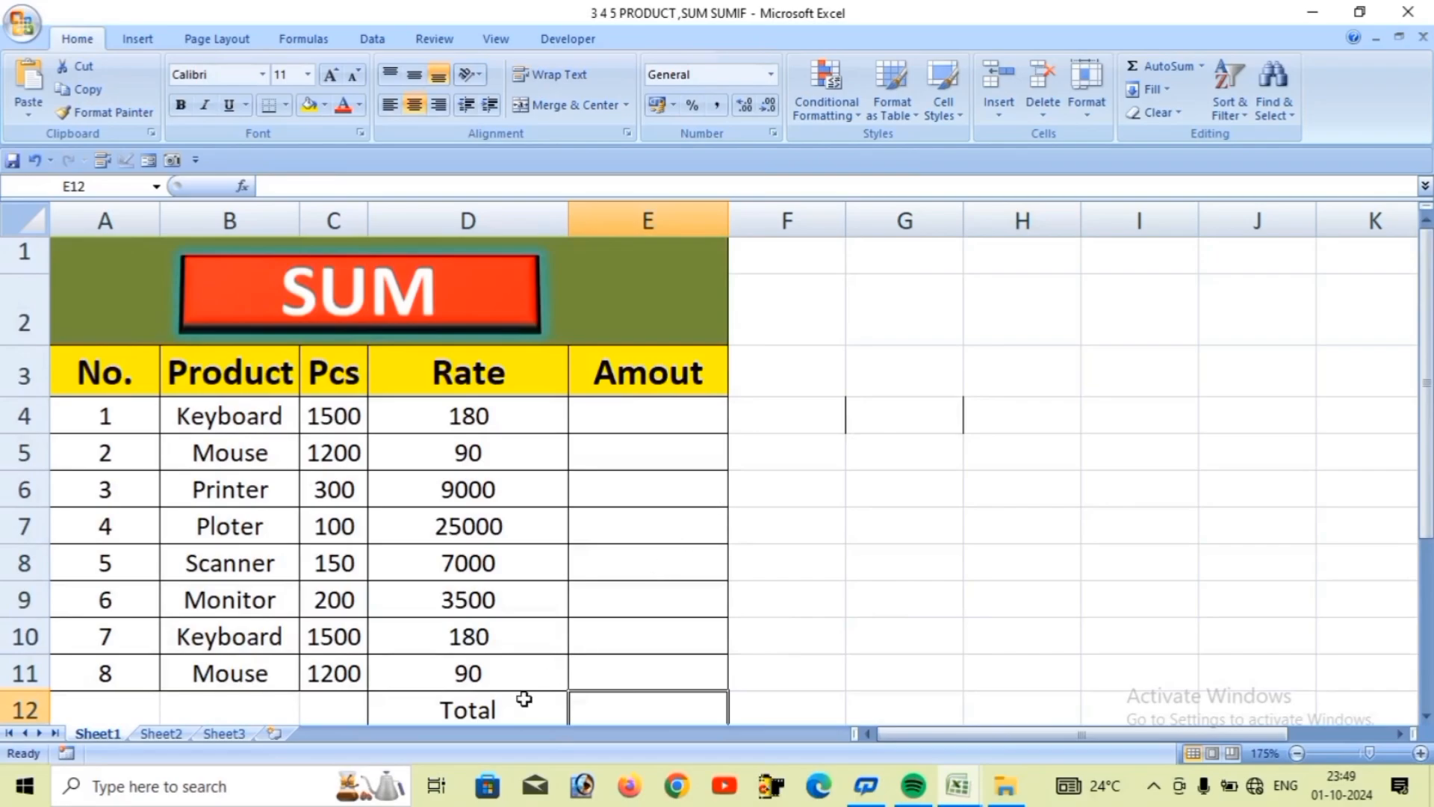
{"action": "scroll", "coordinate": [524, 698], "scroll_direction": "down", "scroll_amount": 1}
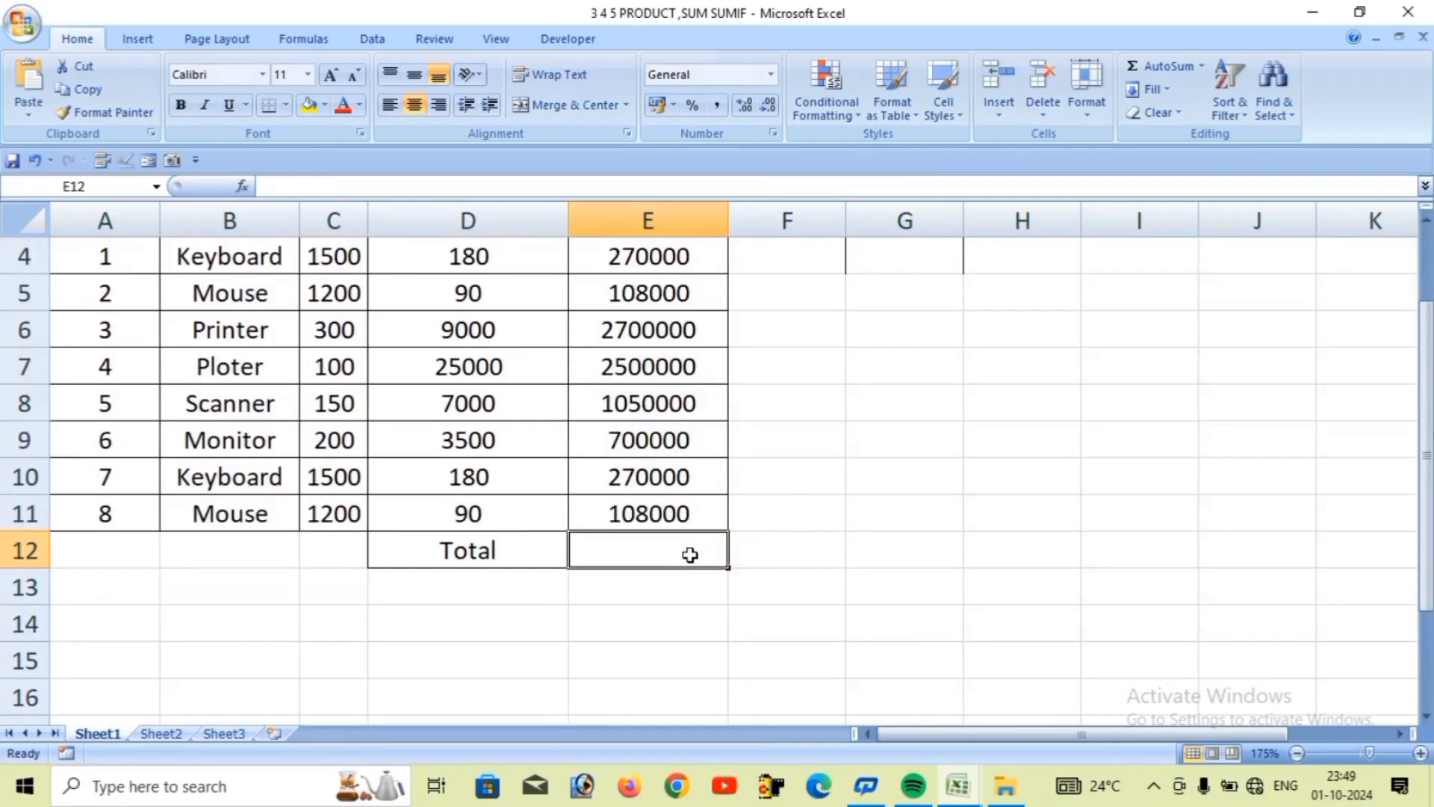
{"action": "scroll", "coordinate": [690, 554], "scroll_direction": "up", "scroll_amount": 1}
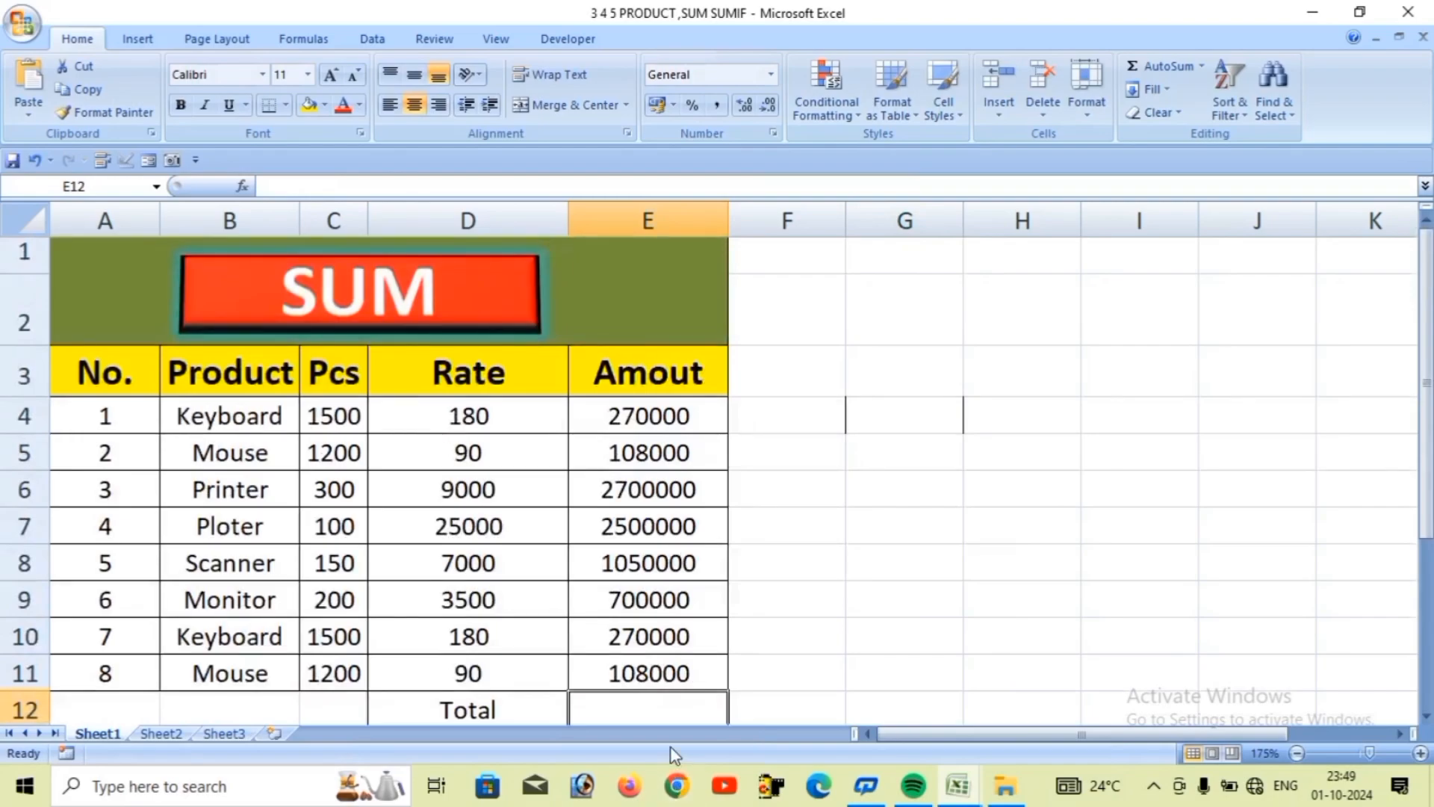
{"action": "type", "text": "="}
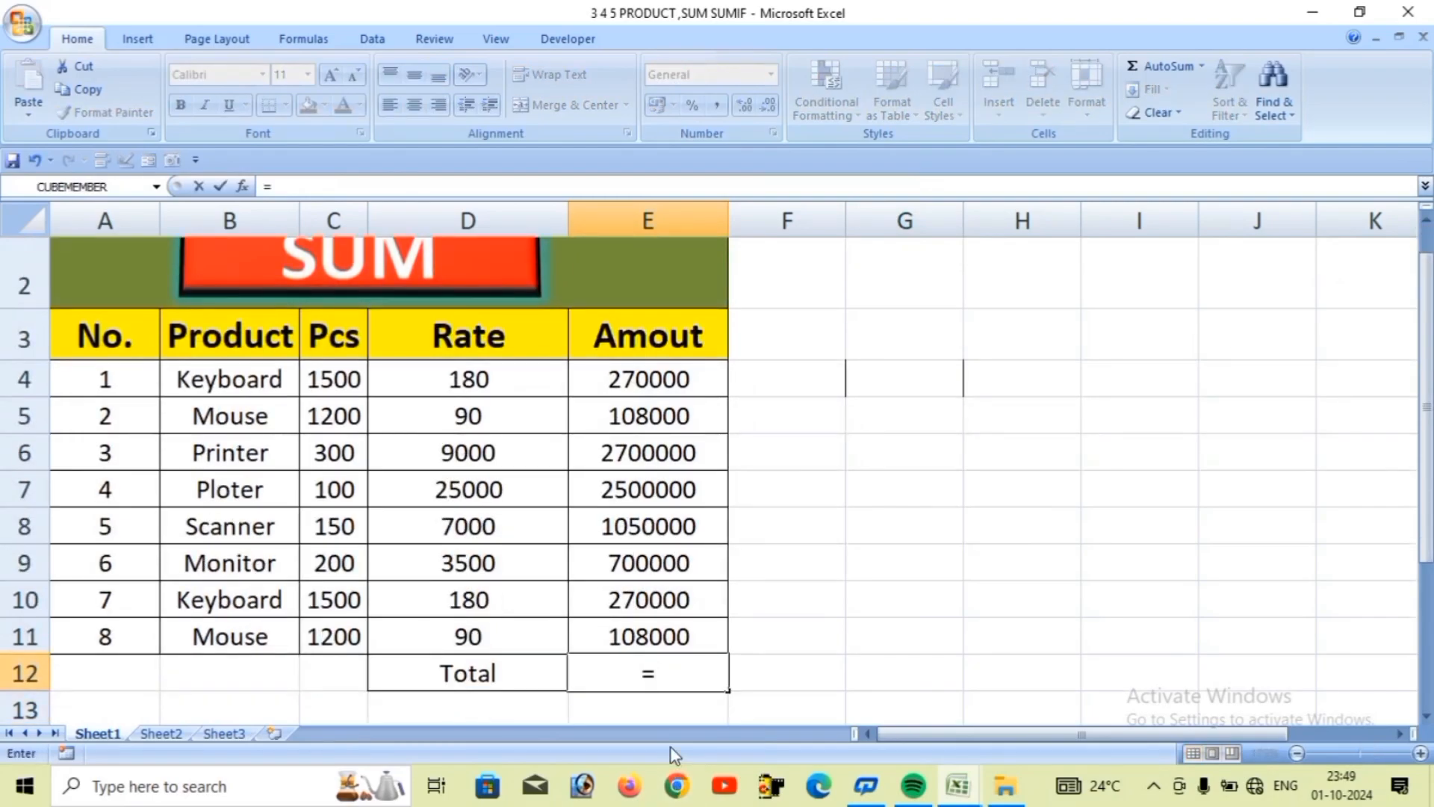
{"action": "type", "text": "SUM"}
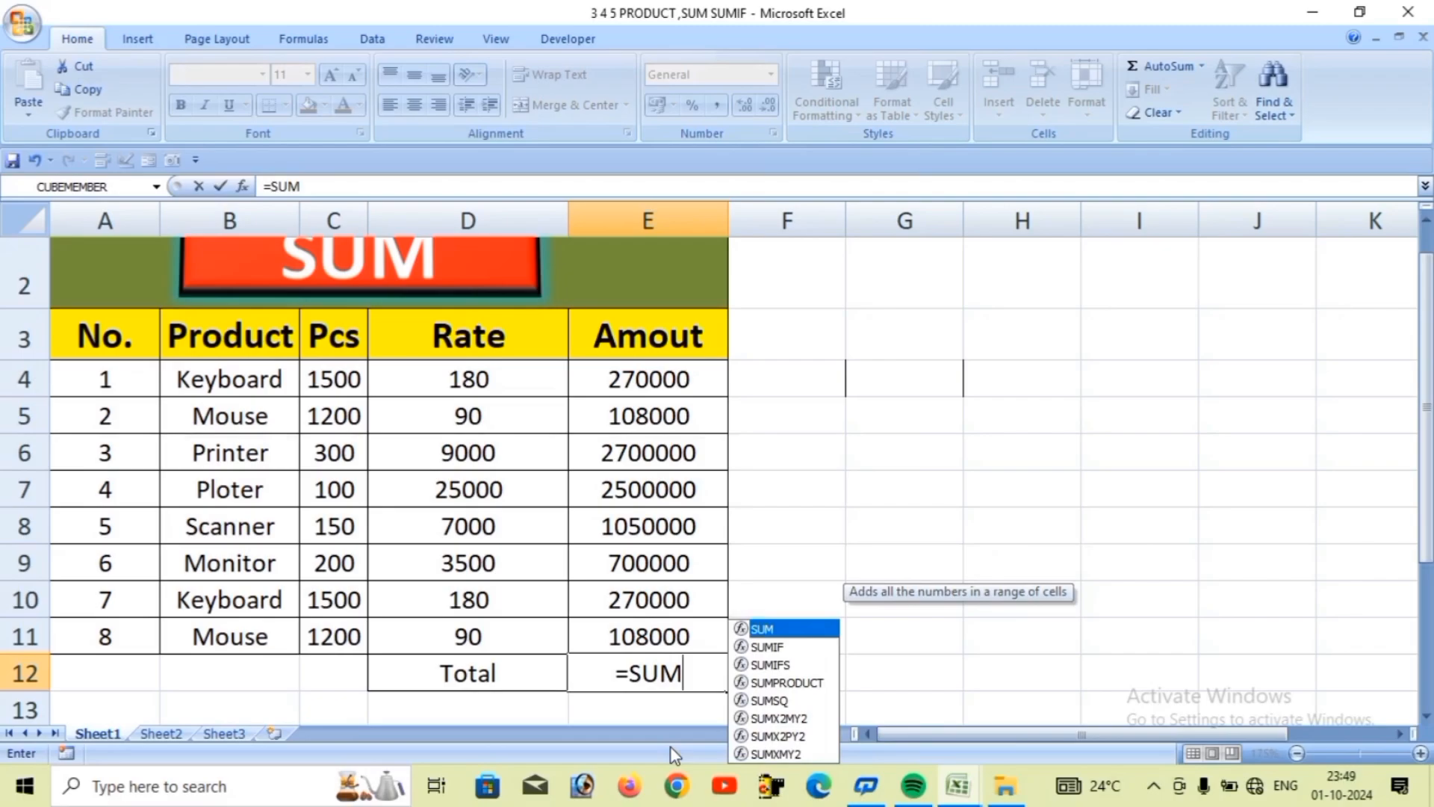
{"action": "type", "text": "("}
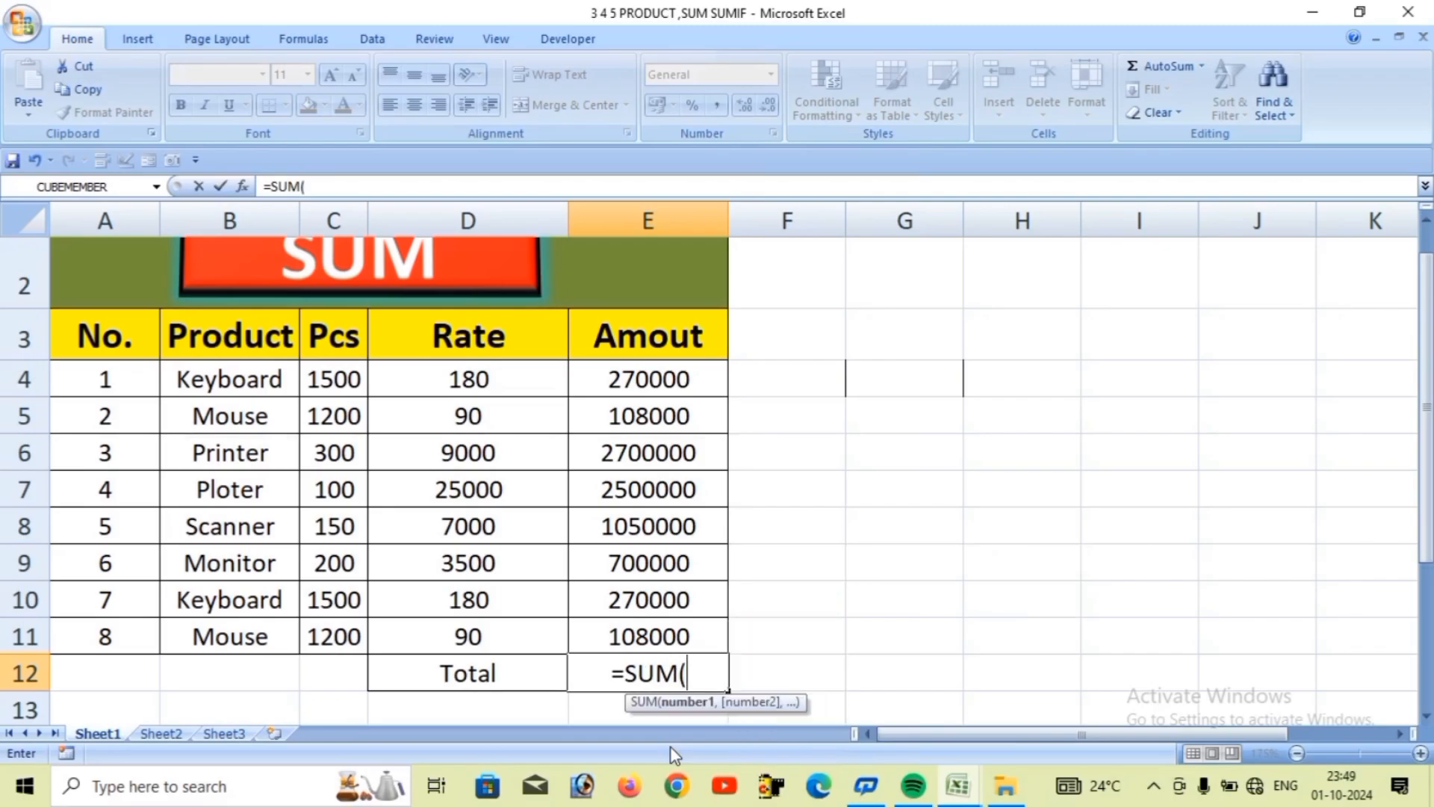
{"action": "type", "text": "E"}
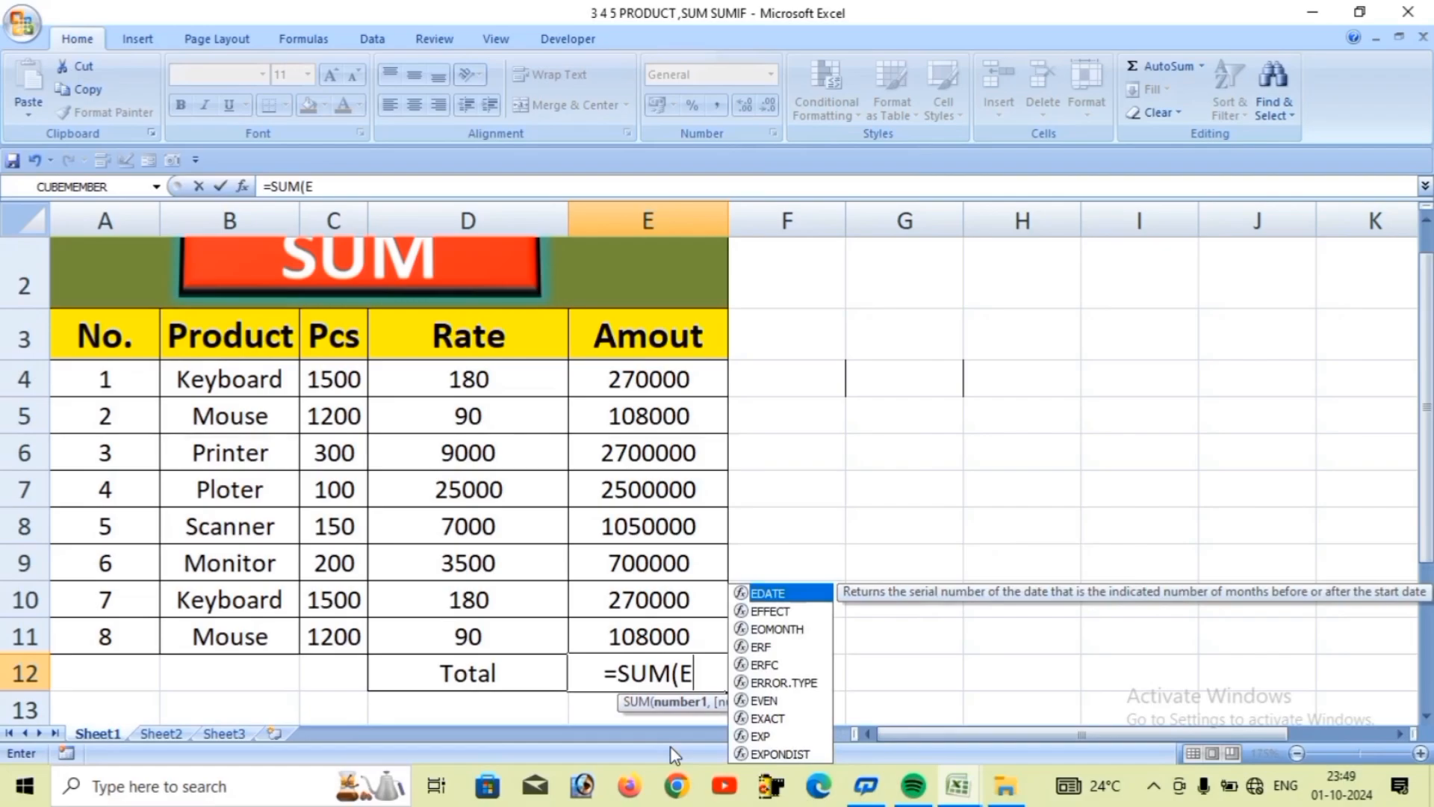
{"action": "type", "text": "4"}
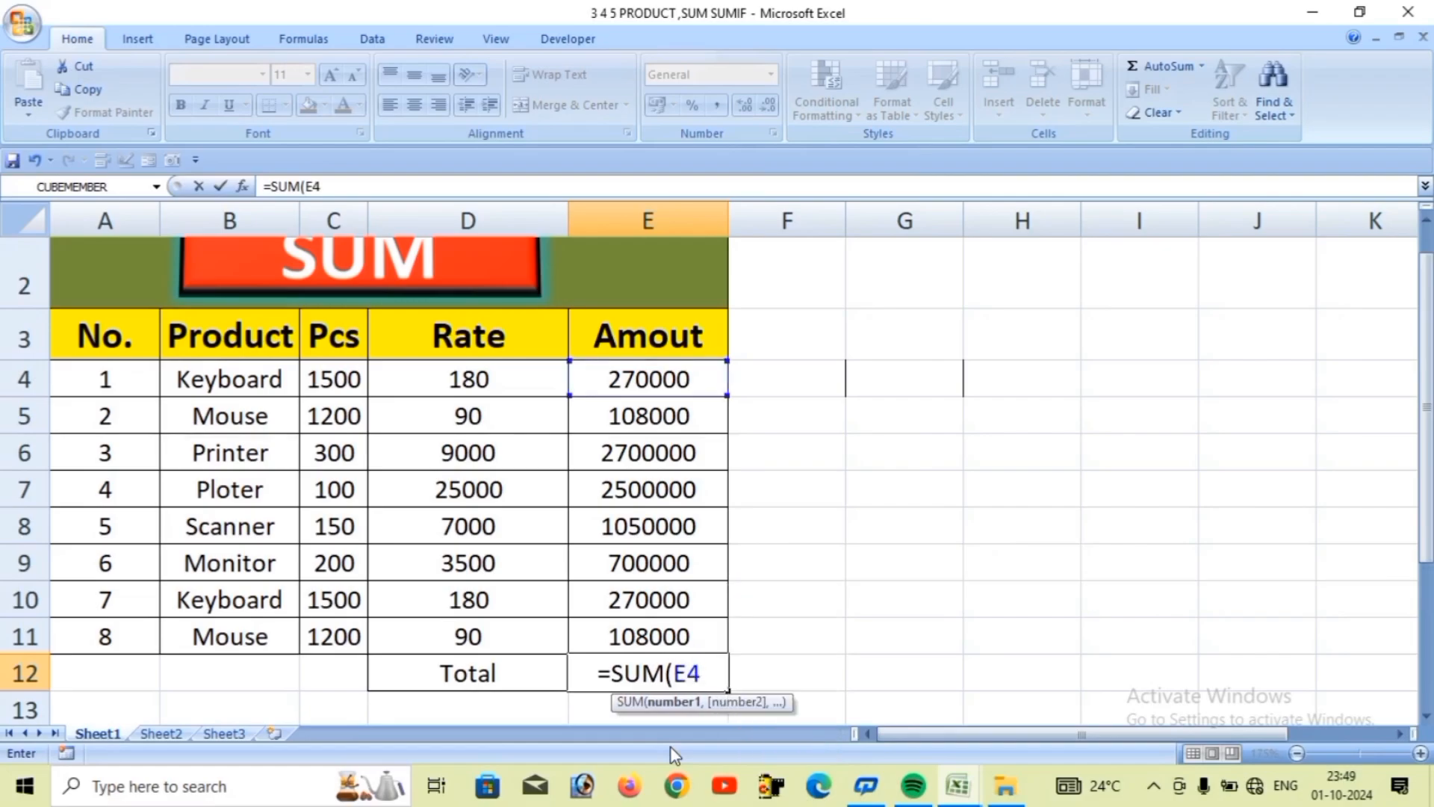
{"action": "type", "text": ":"}
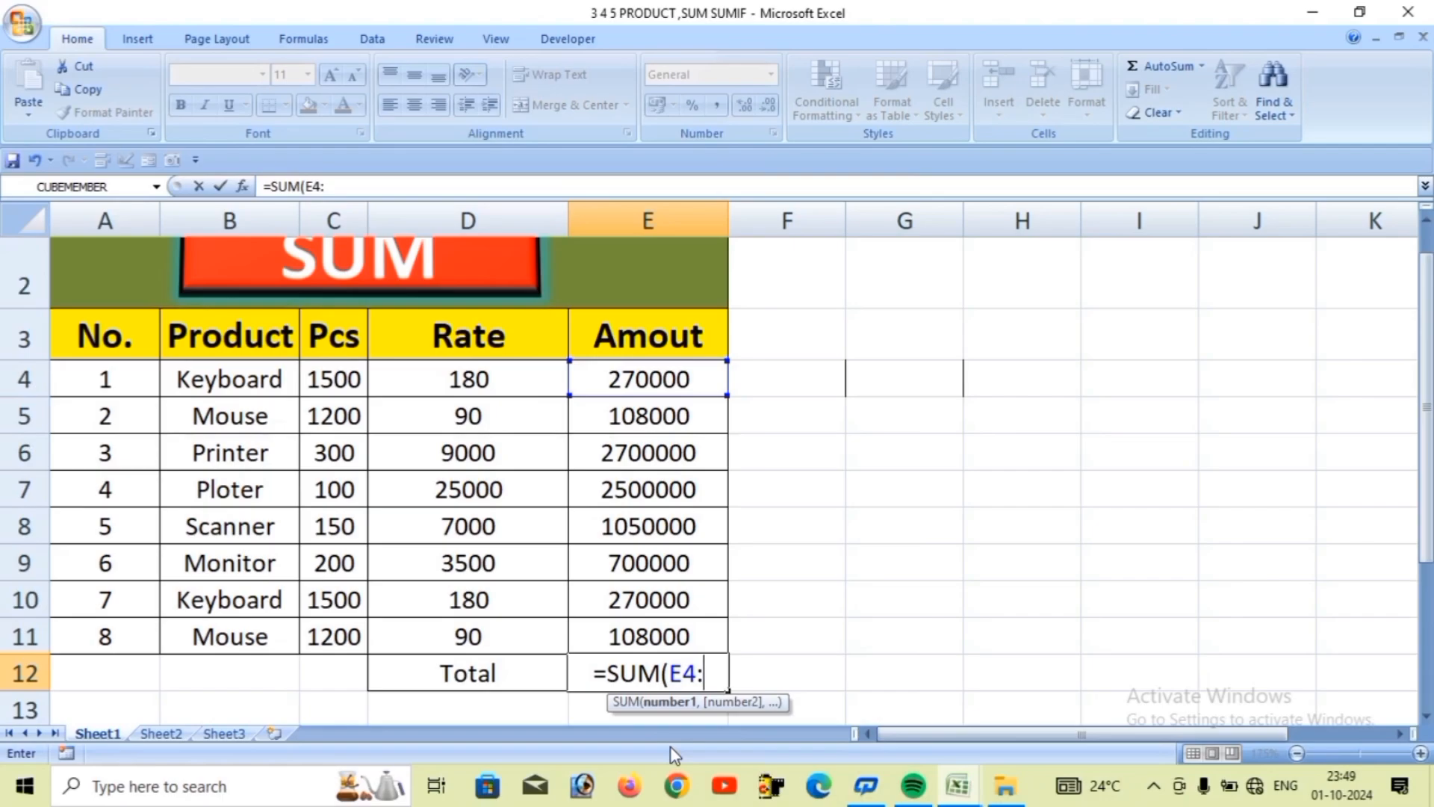
{"action": "type", "text": "e"}
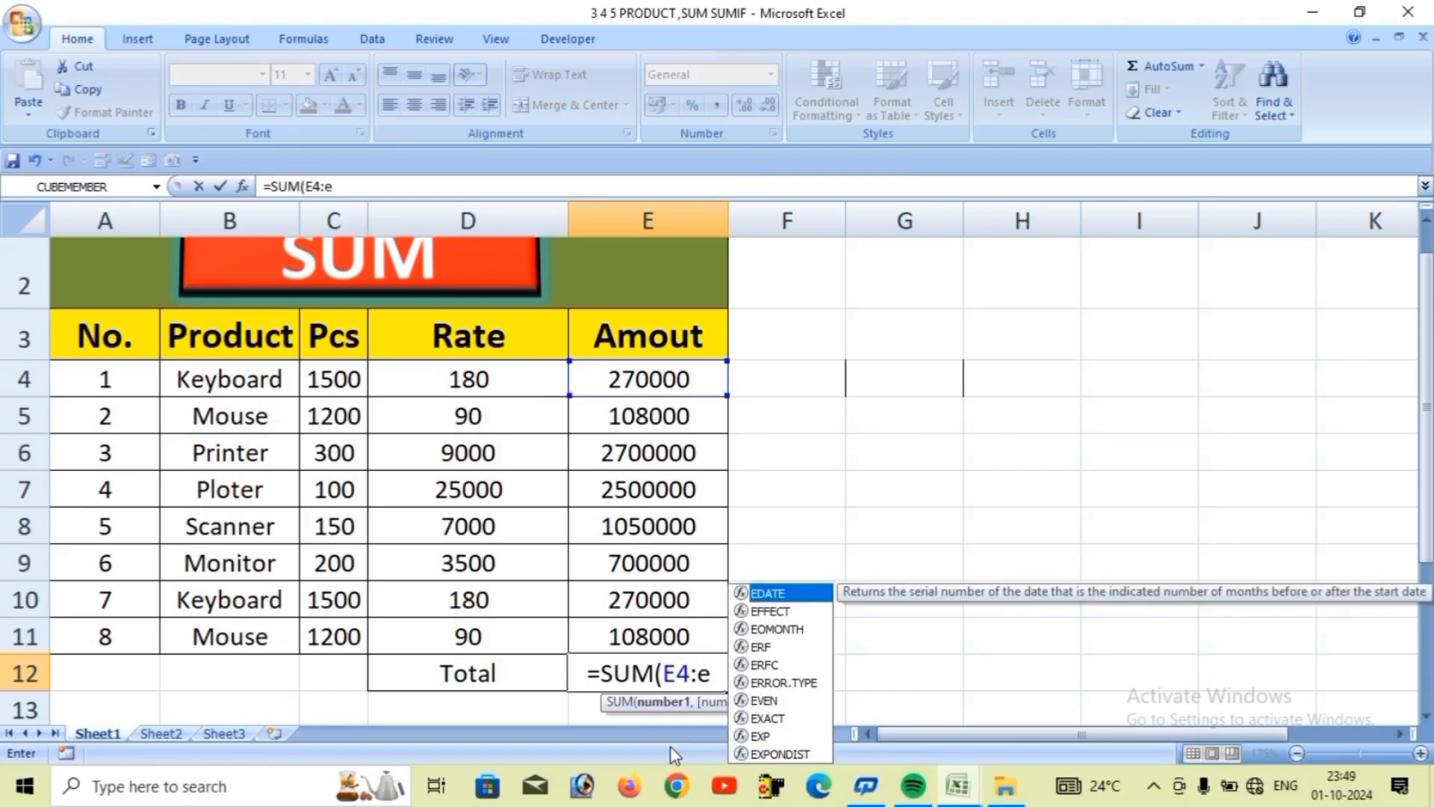
{"action": "type", "text": "11"}
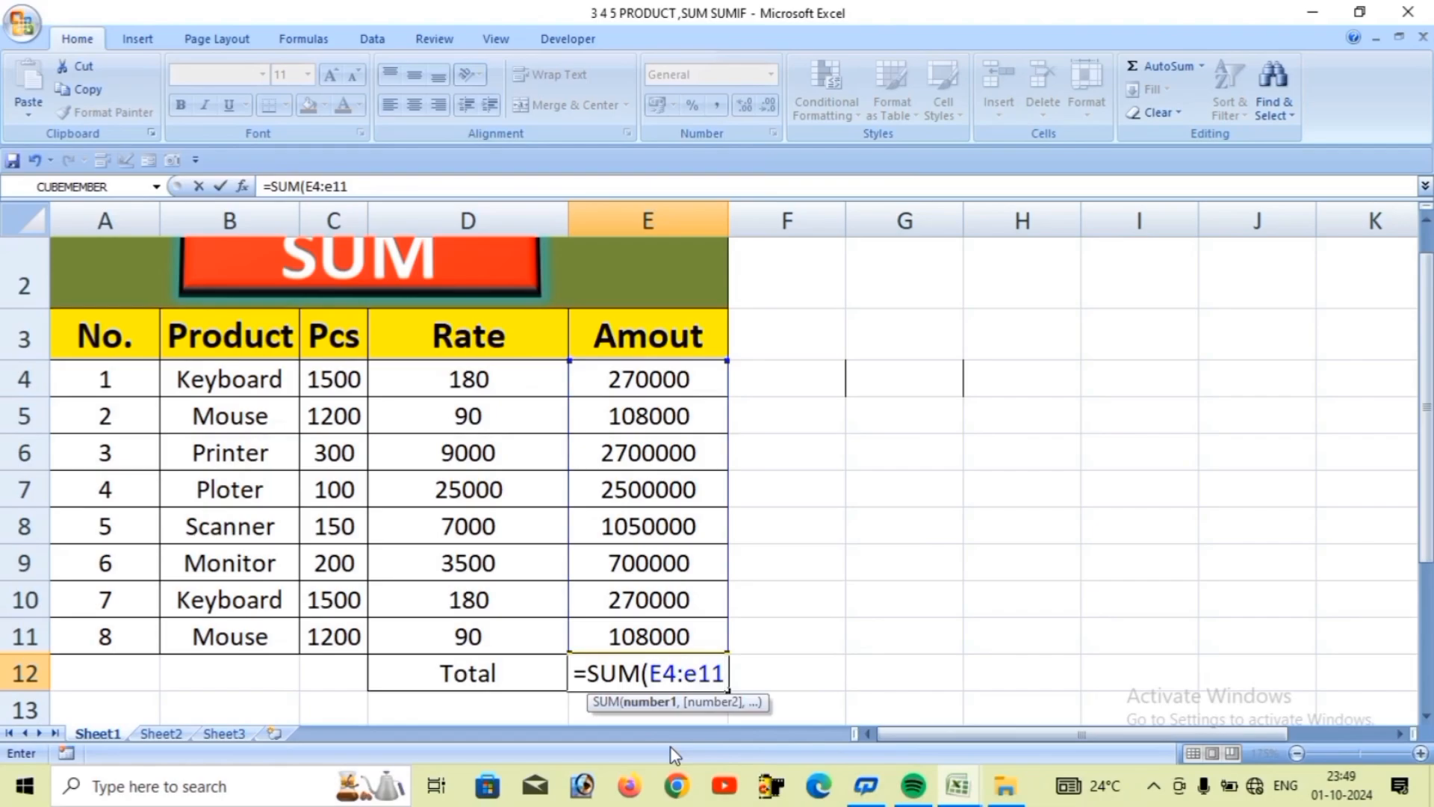
{"action": "type", "text": ")"}
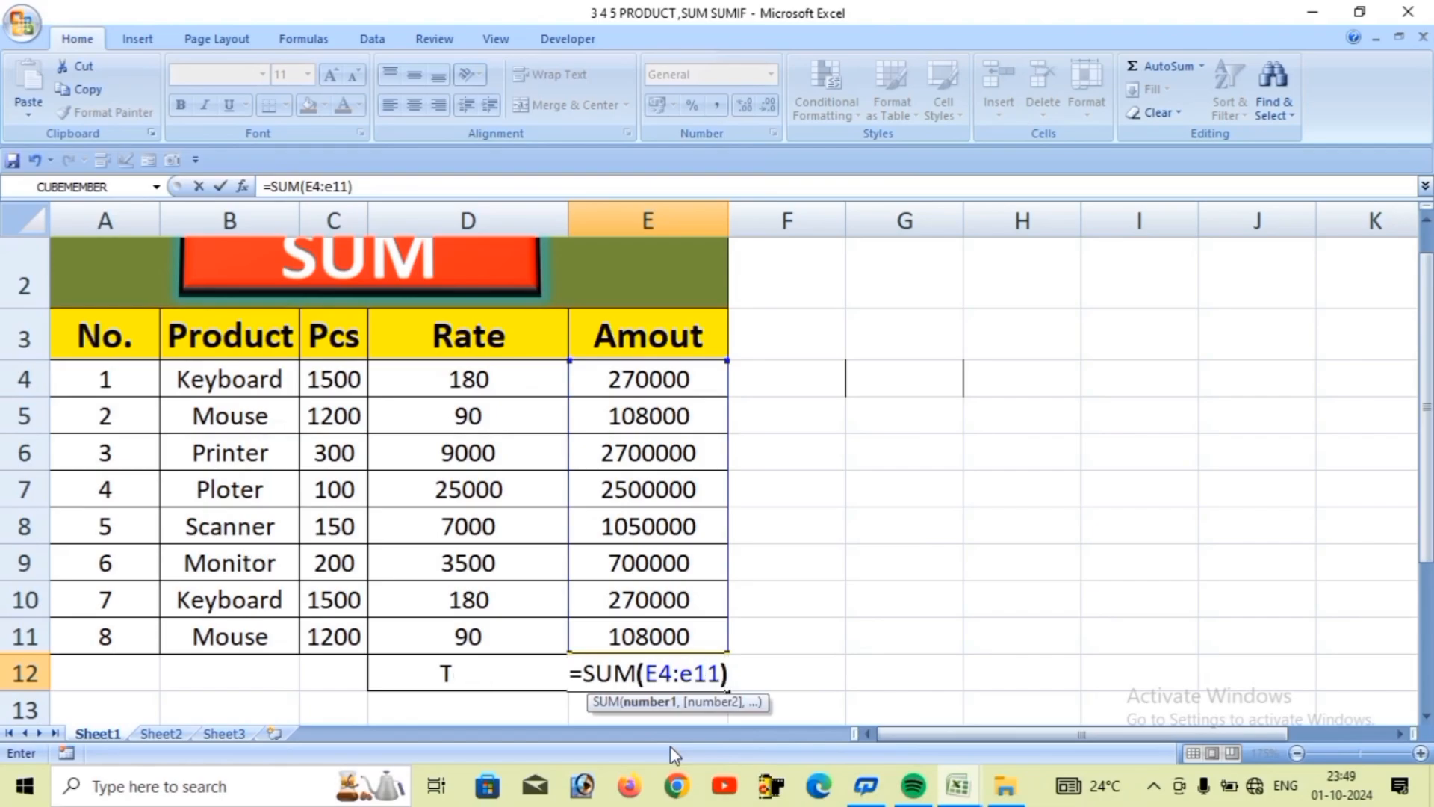
{"action": "key", "text": "Return"}
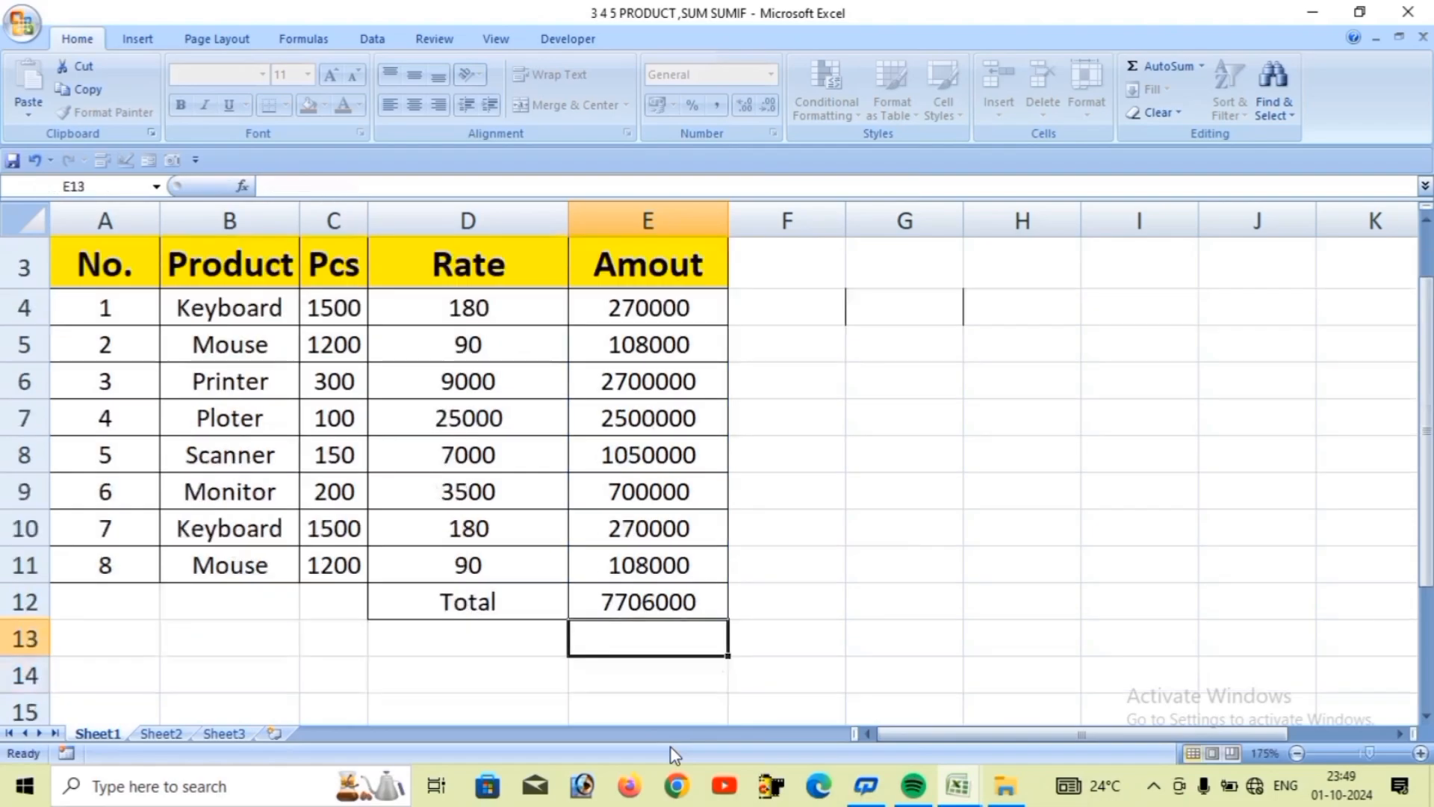
{"action": "scroll", "coordinate": [691, 710], "scroll_direction": "up", "scroll_amount": 1}
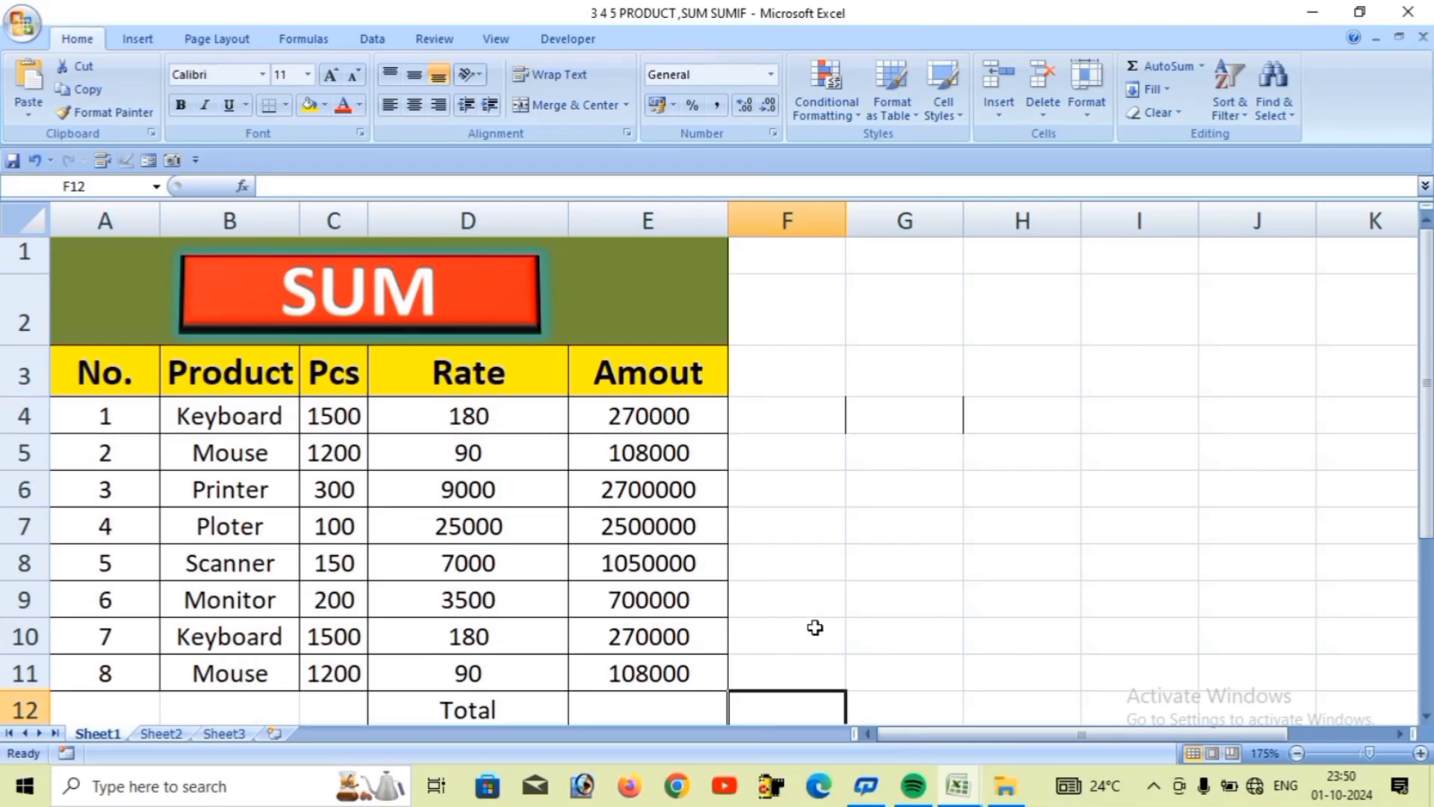
- Total the product amounts in cell E12 using AutoSum over the range E4:E11
{"action": "left_click", "coordinate": [699, 711]}
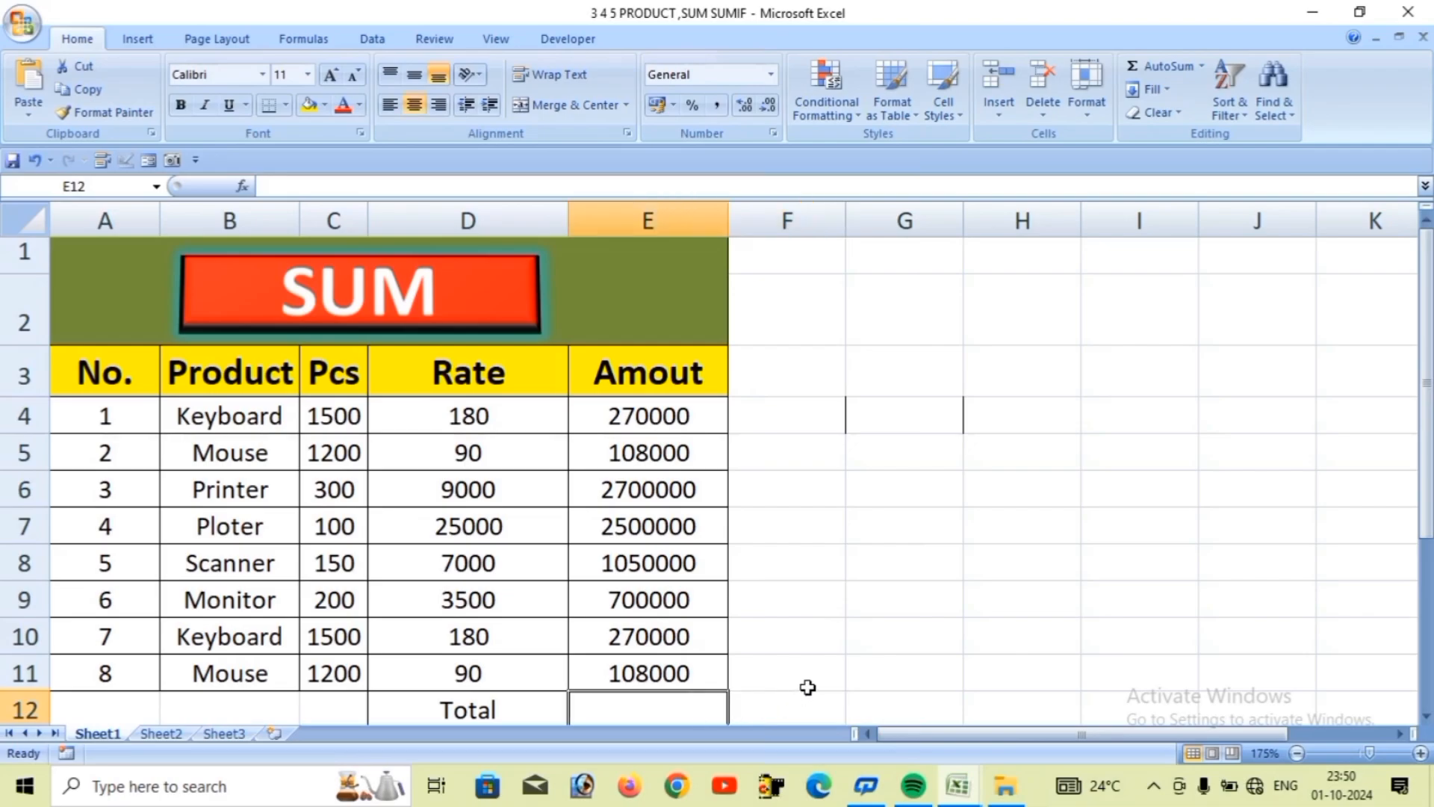
{"action": "key", "text": "alt+equal"}
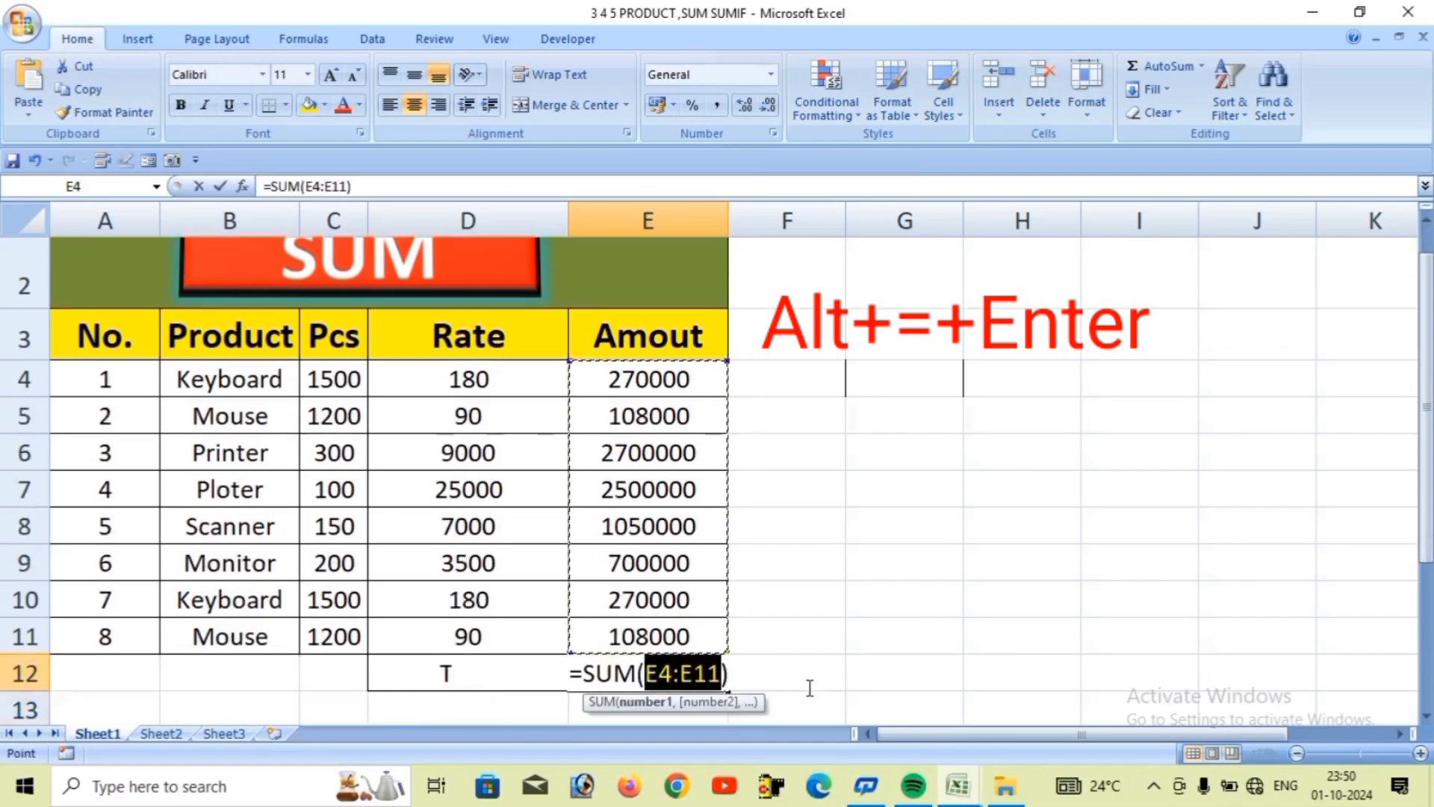
{"action": "key", "text": "Return"}
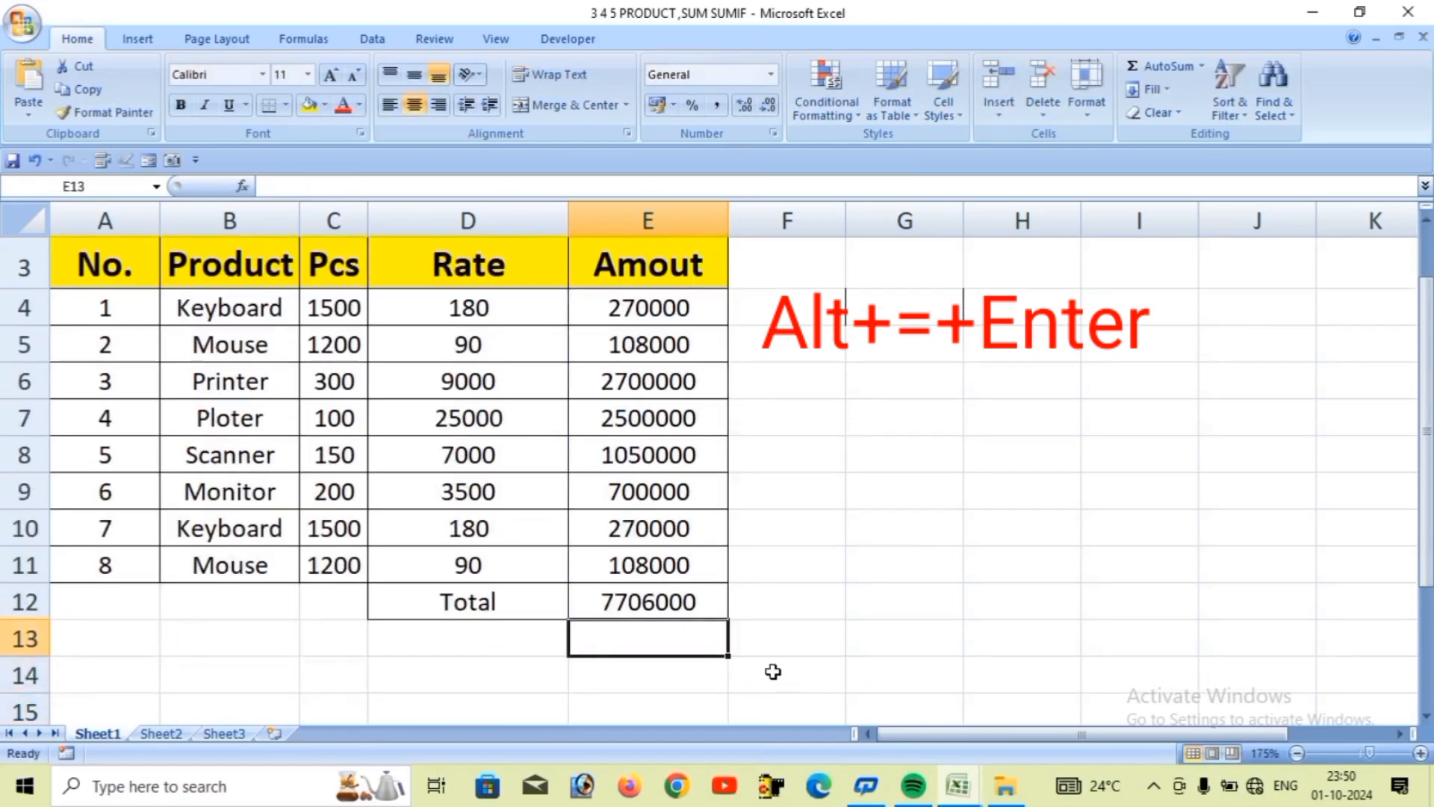
{"action": "scroll", "coordinate": [773, 673], "scroll_direction": "up", "scroll_amount": 1}
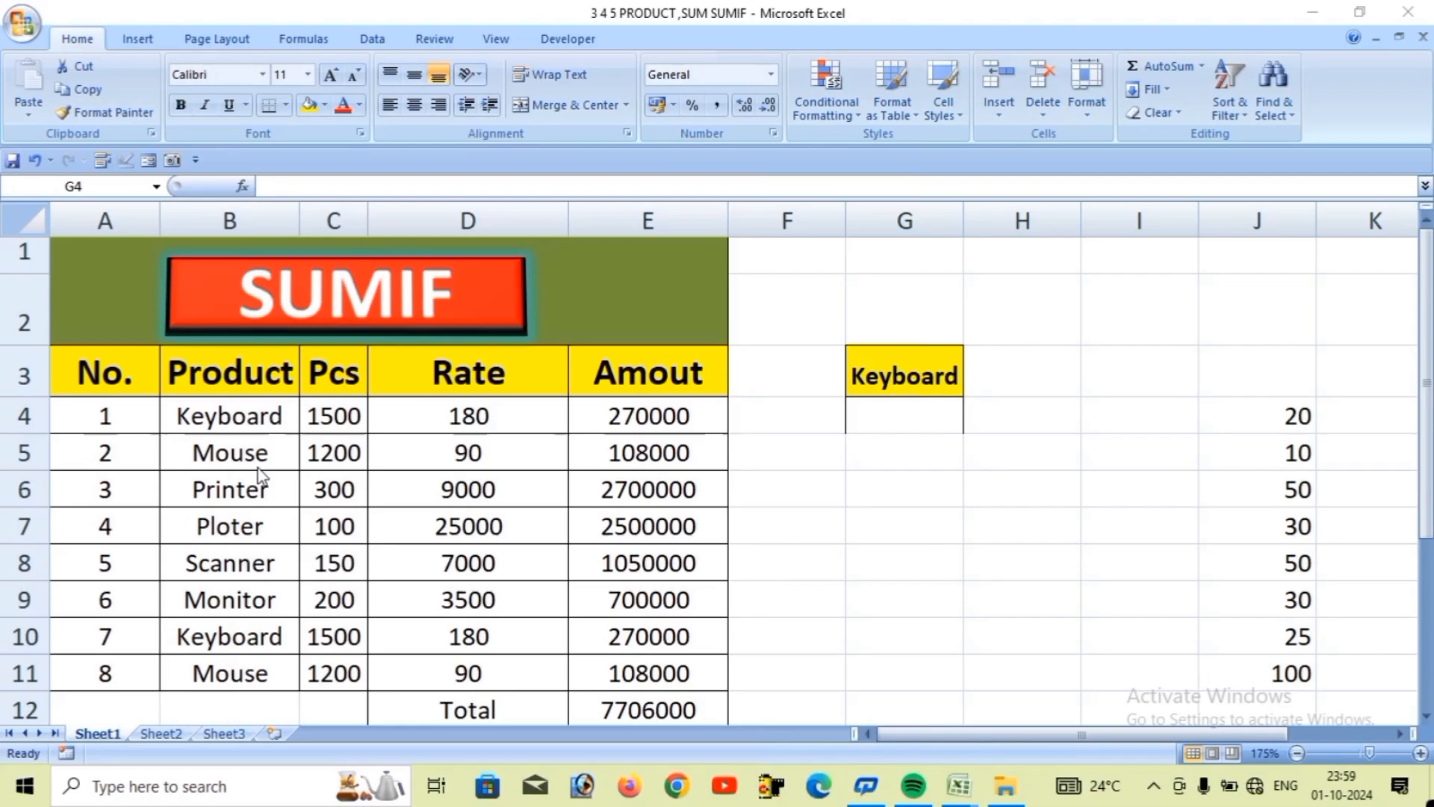
- Sum the keyboard amounts in cell G4 with =SUMIF(B4:B11,"Keyboard",E4:E11) and check against the two keyboard rows' amounts
{"action": "left_click", "coordinate": [906, 410]}
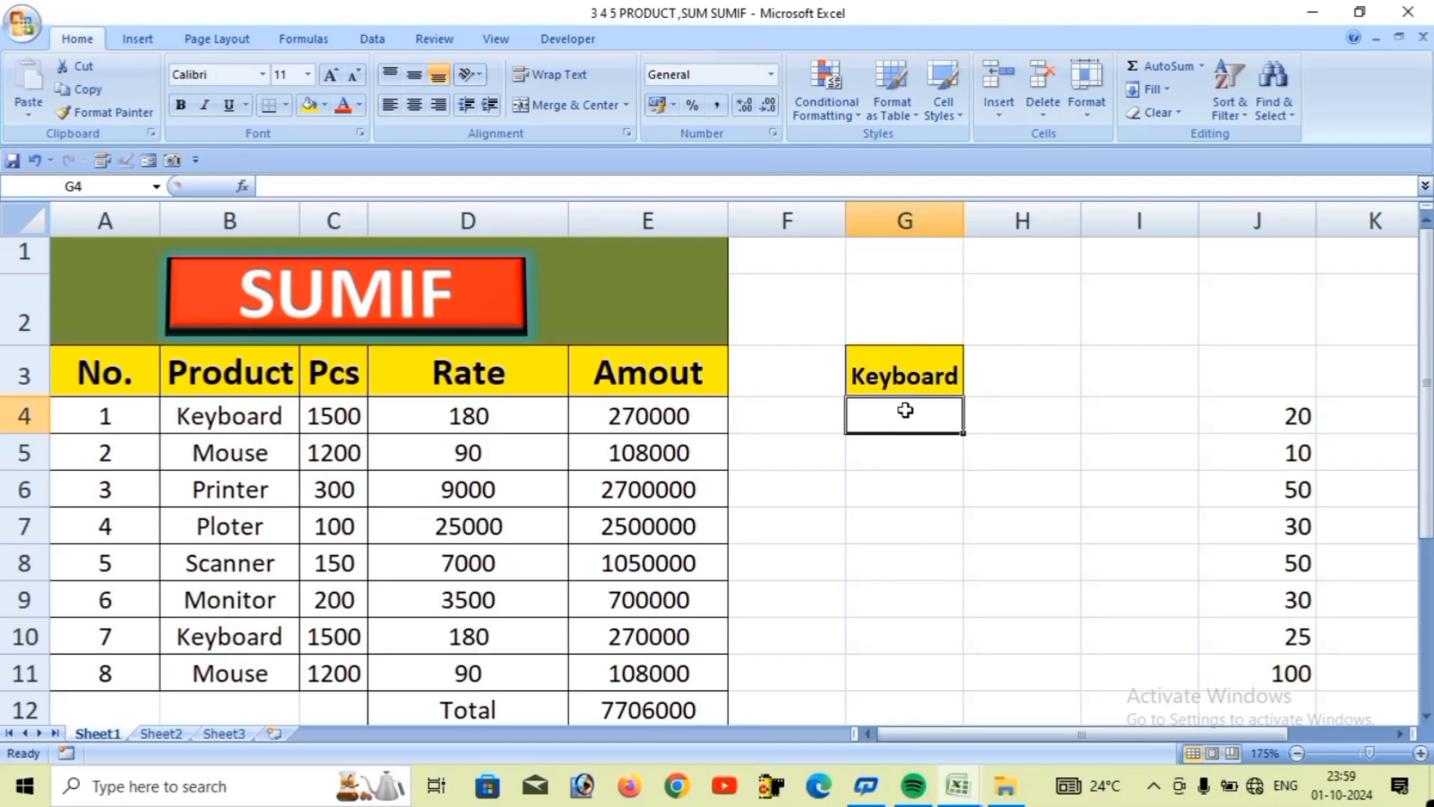
{"action": "type", "text": "="}
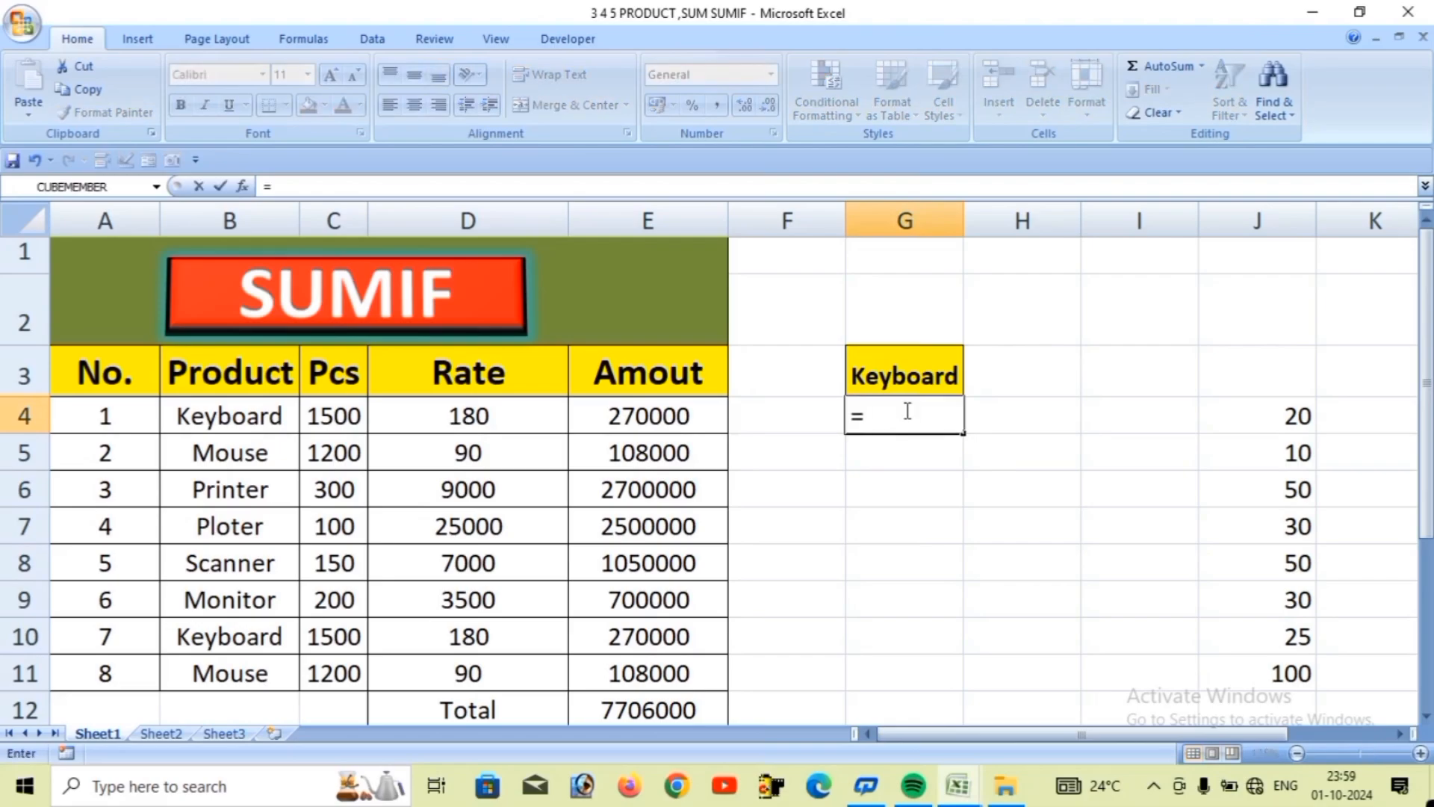
{"action": "type", "text": "SUMIF("}
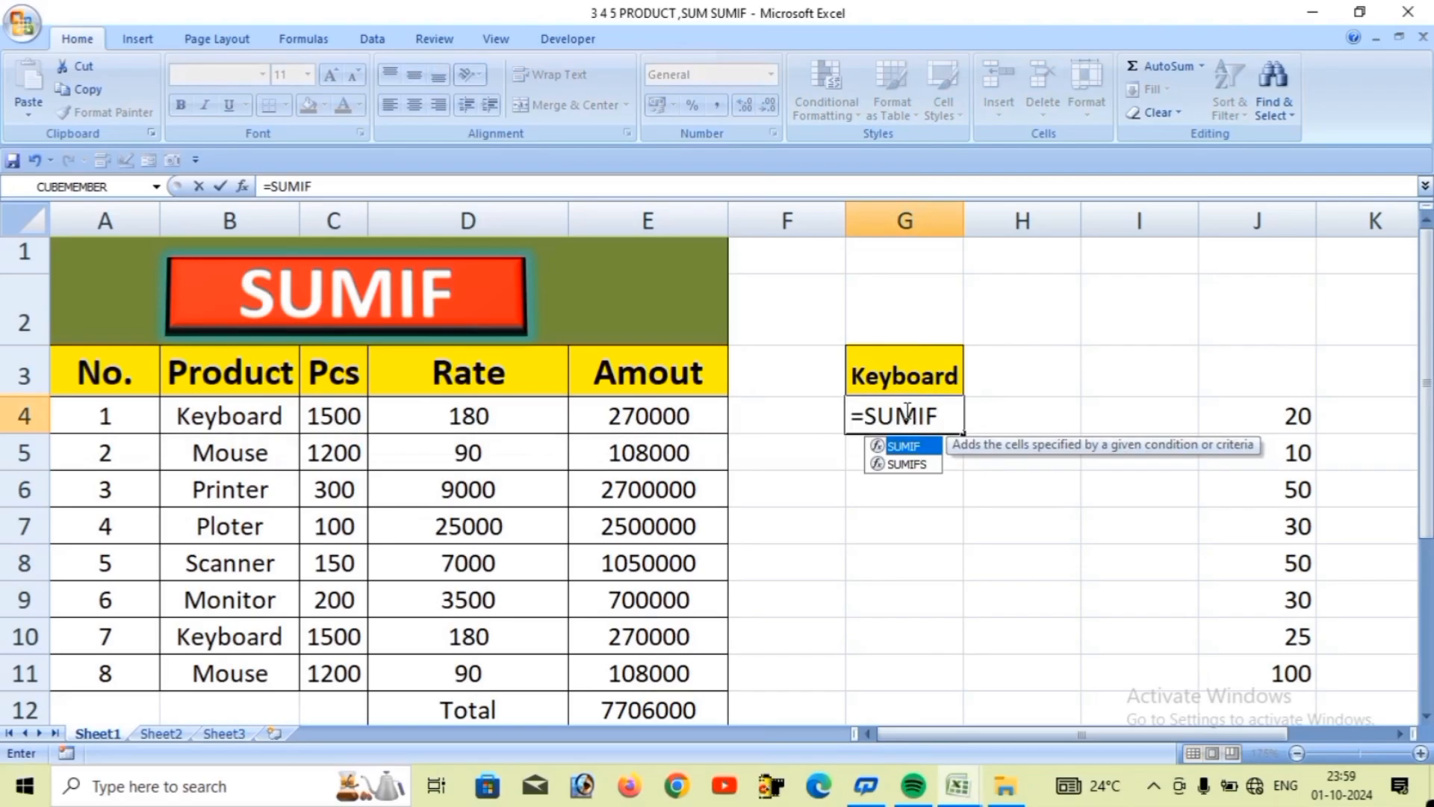
{"action": "left_click_drag", "start_coordinate": [224, 416], "coordinate": [238, 676]}
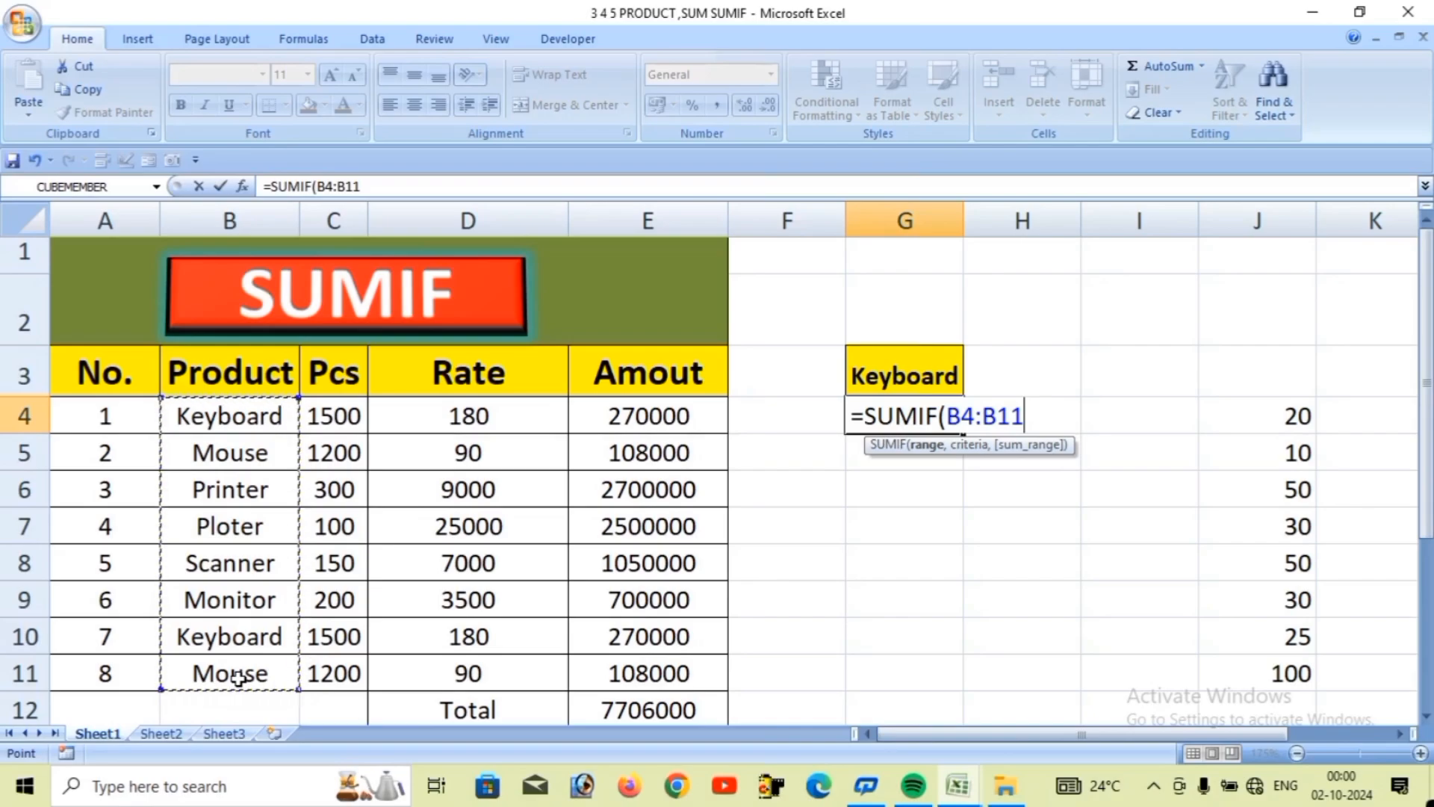
{"action": "type", "text": ","}
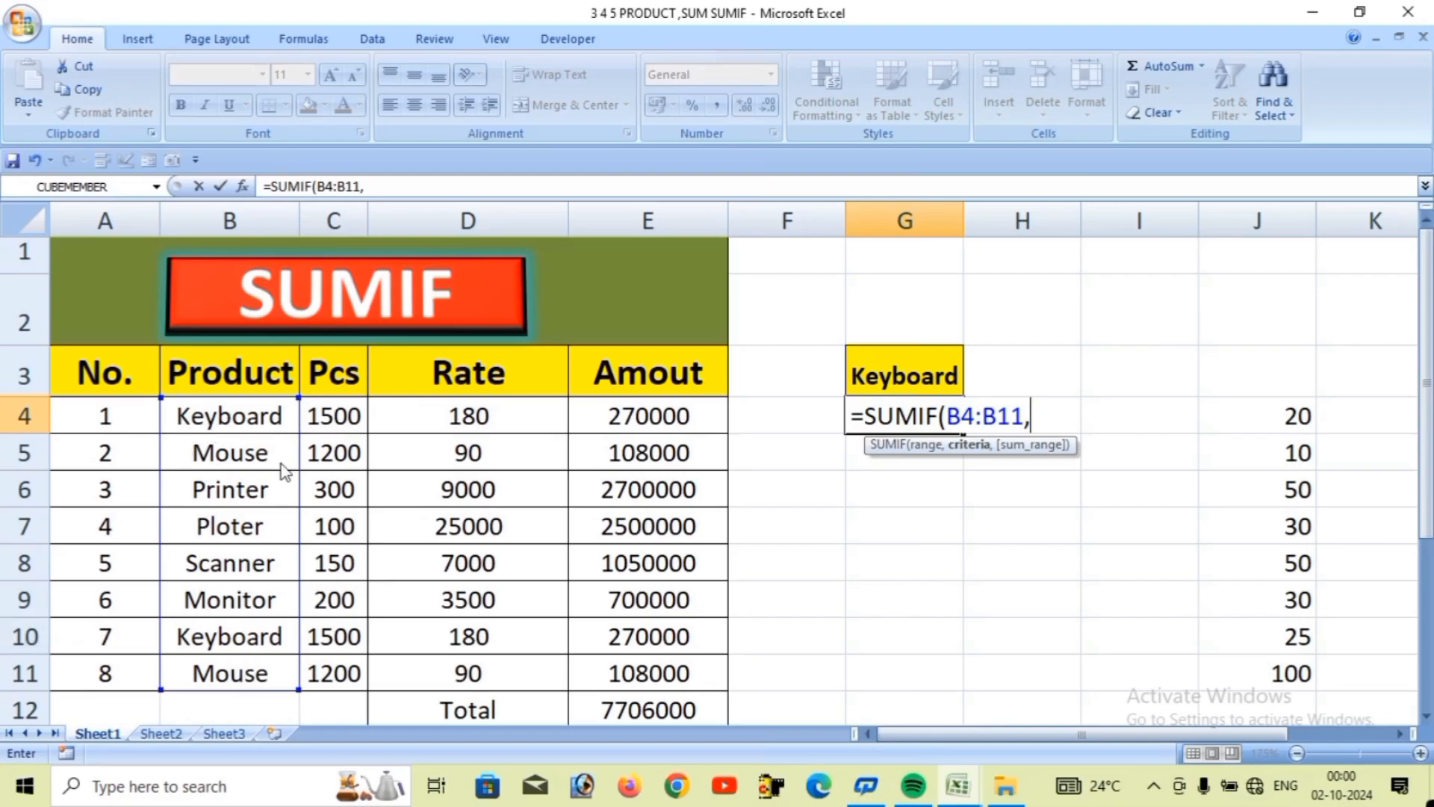
{"action": "type", "text": "\"Keyboard"}
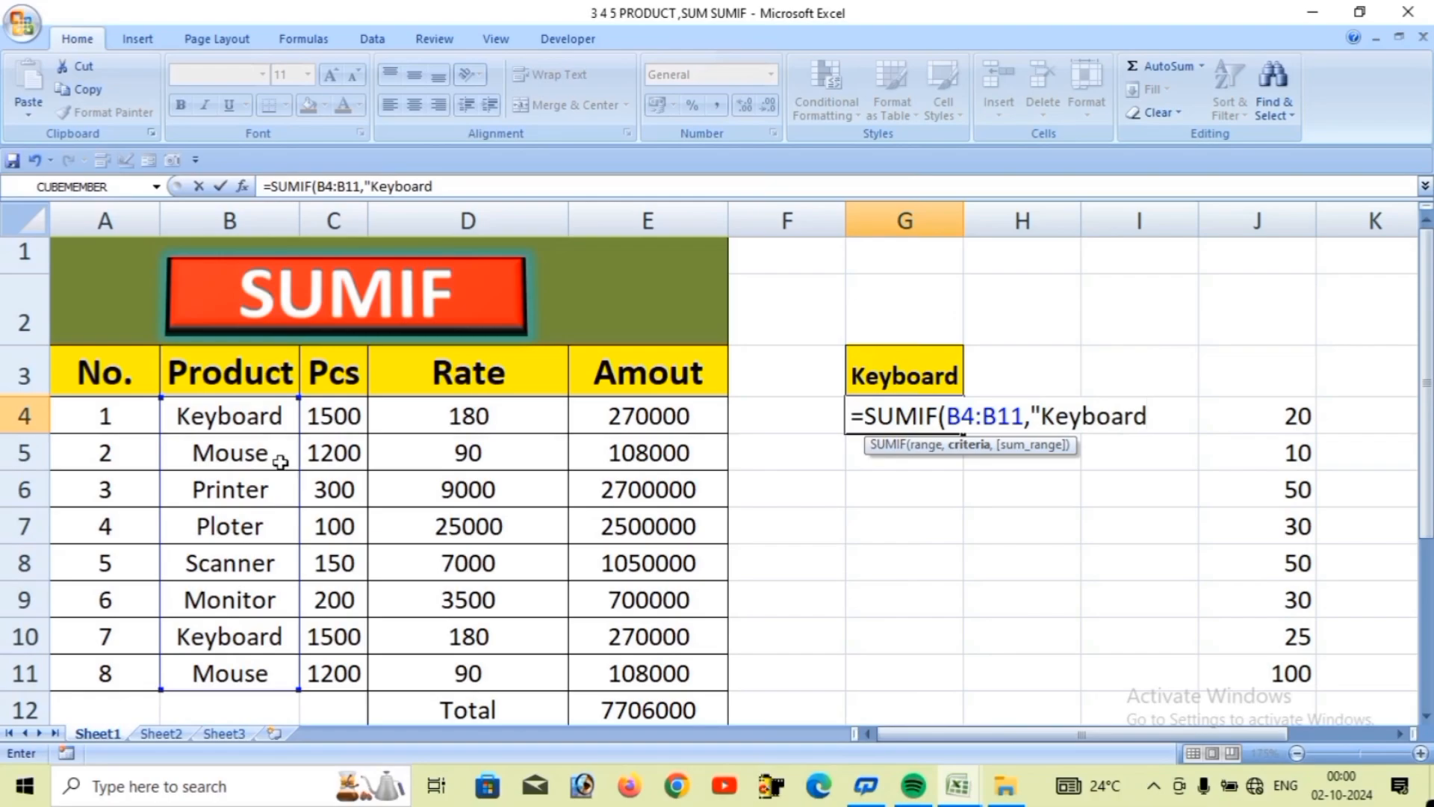
{"action": "type", "text": "\","}
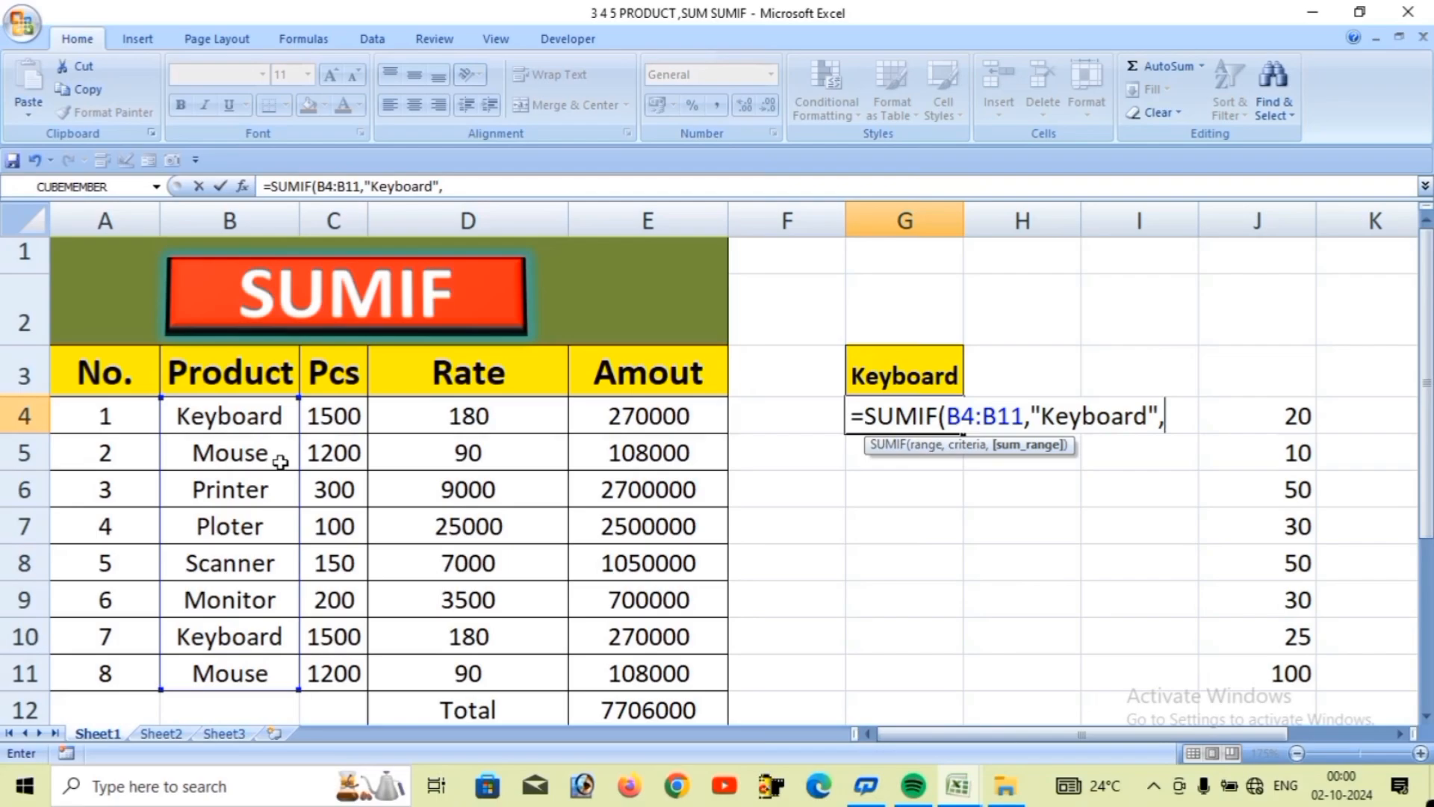
{"action": "left_click", "coordinate": [666, 410]}
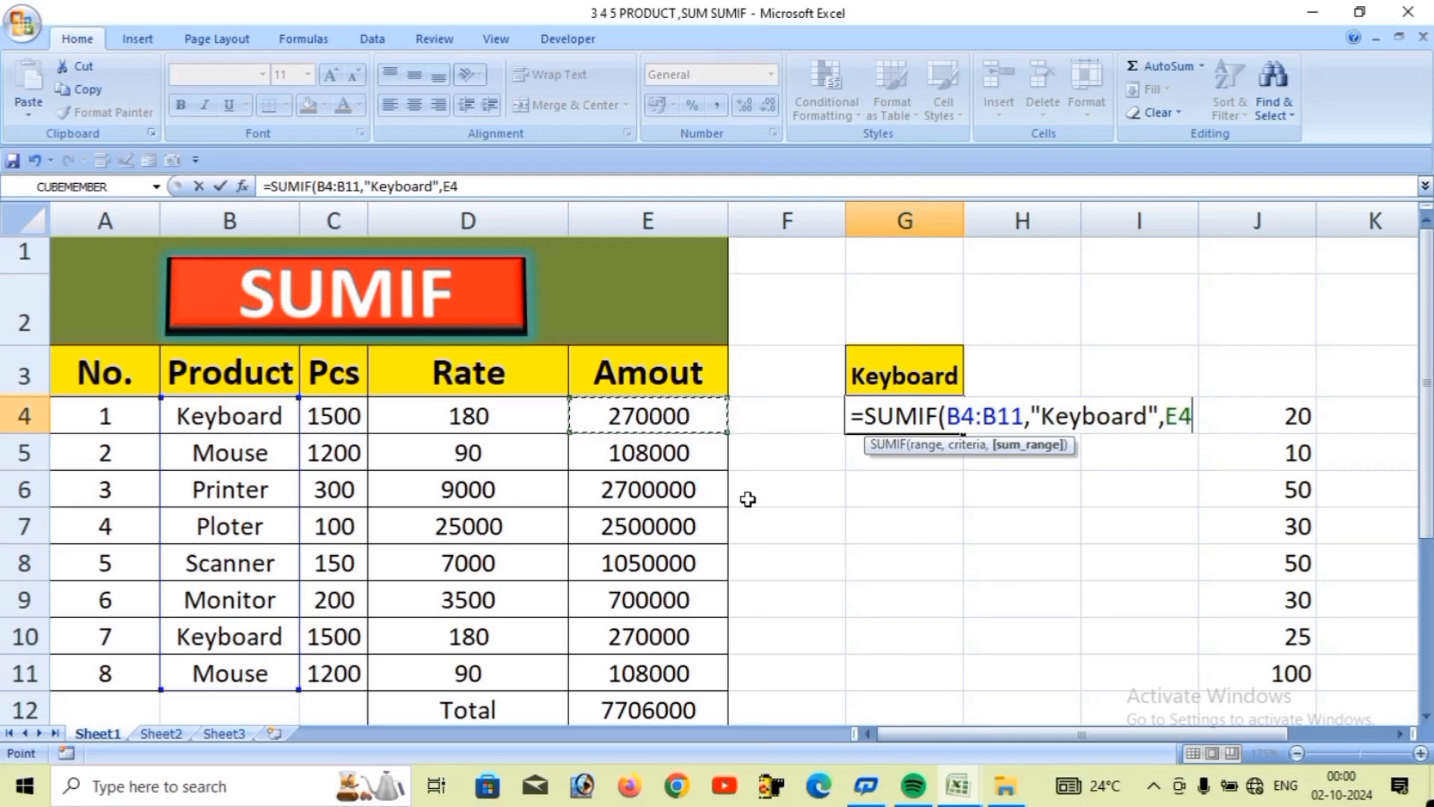
{"action": "left_click_drag", "start_coordinate": [705, 416], "coordinate": [684, 671]}
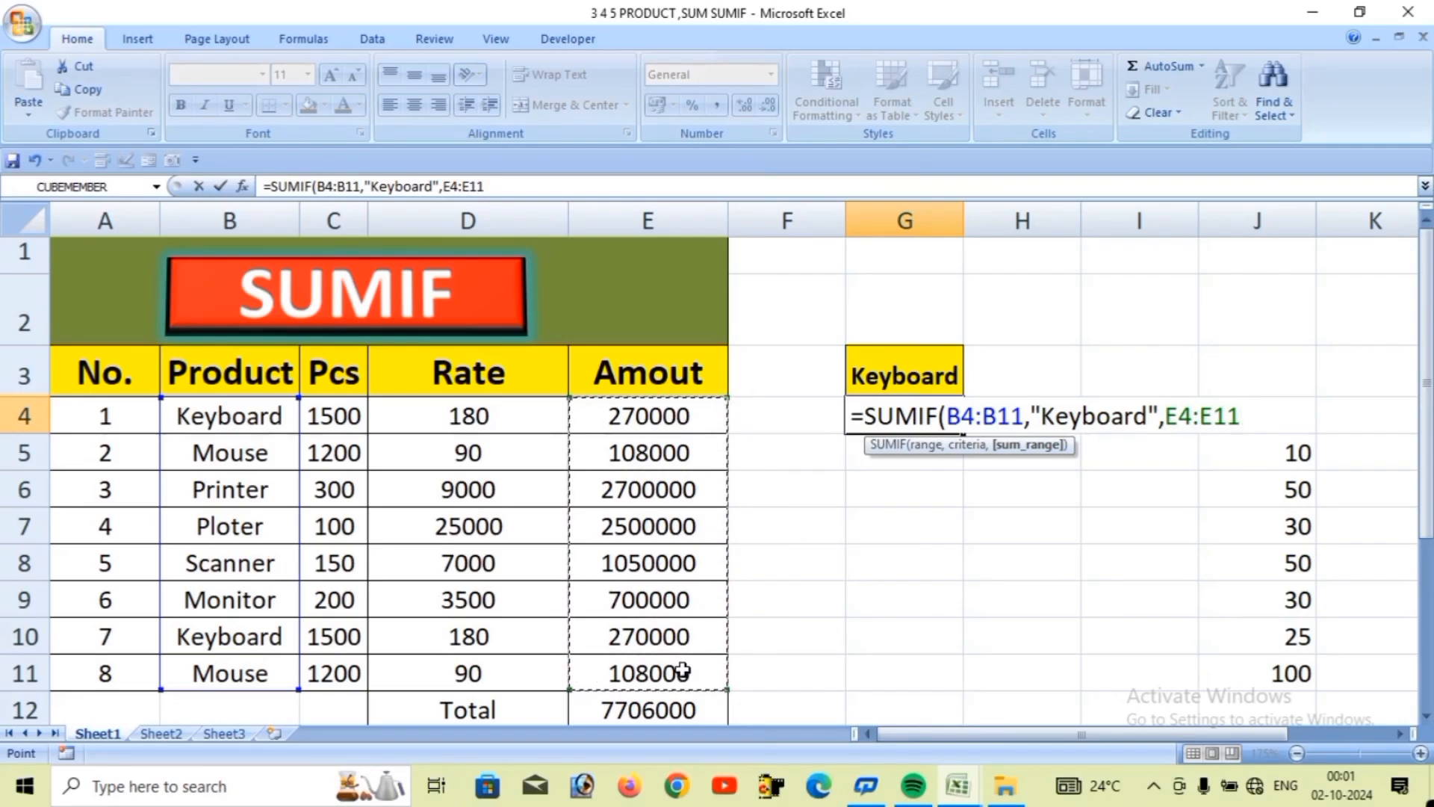
{"action": "type", "text": ")"}
{"action": "key", "text": "Return"}
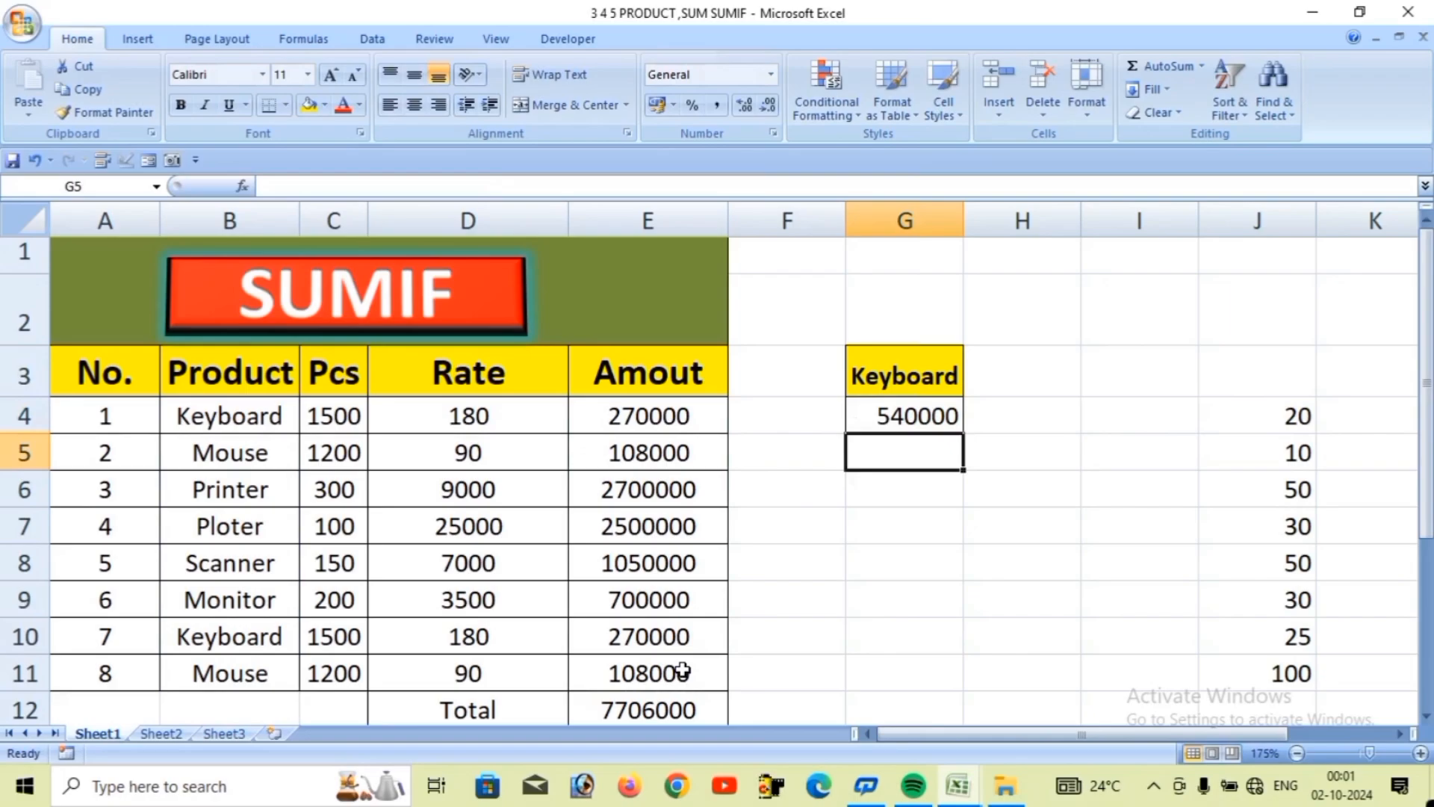
{"action": "left_click", "coordinate": [683, 642]}
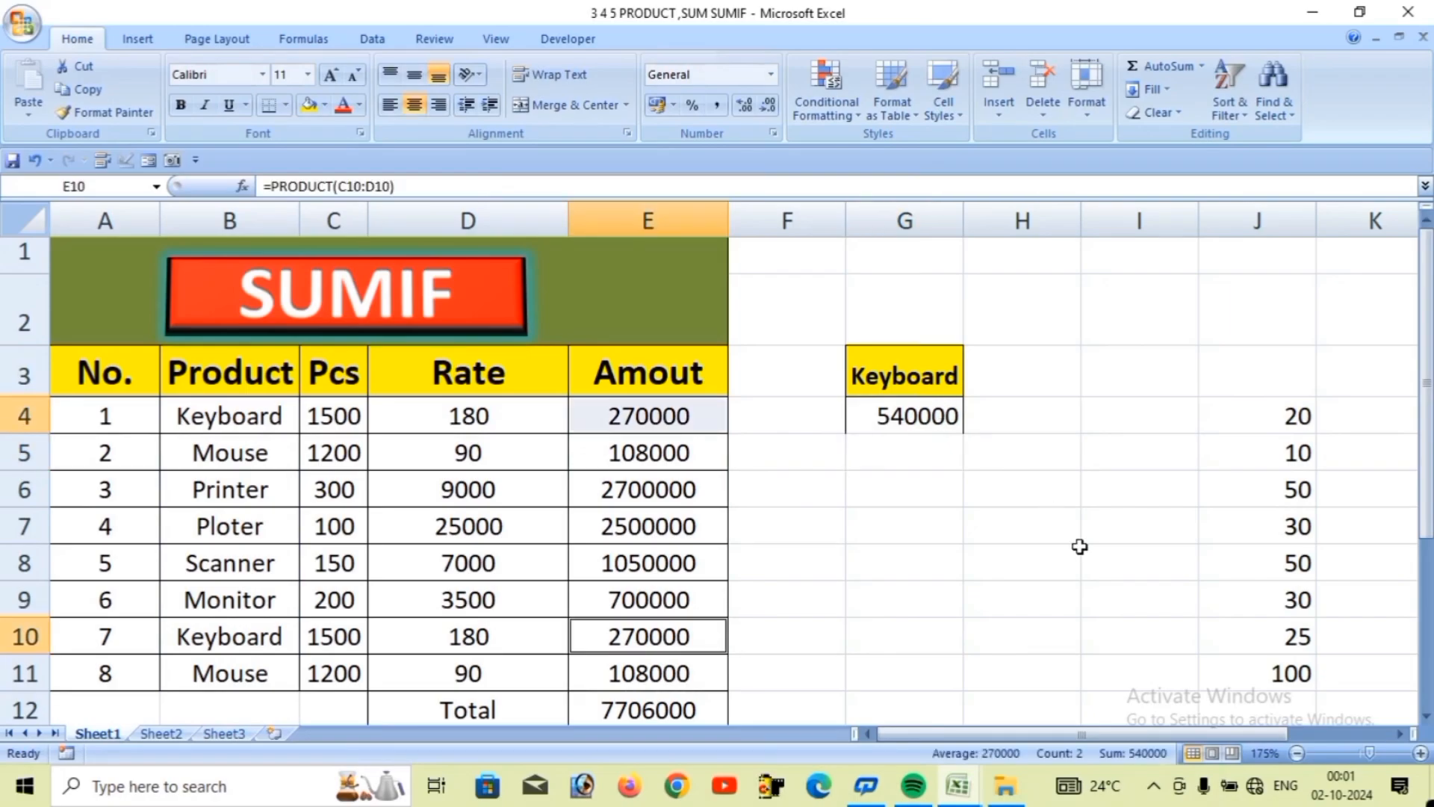
{"action": "left_click", "coordinate": [1177, 643]}
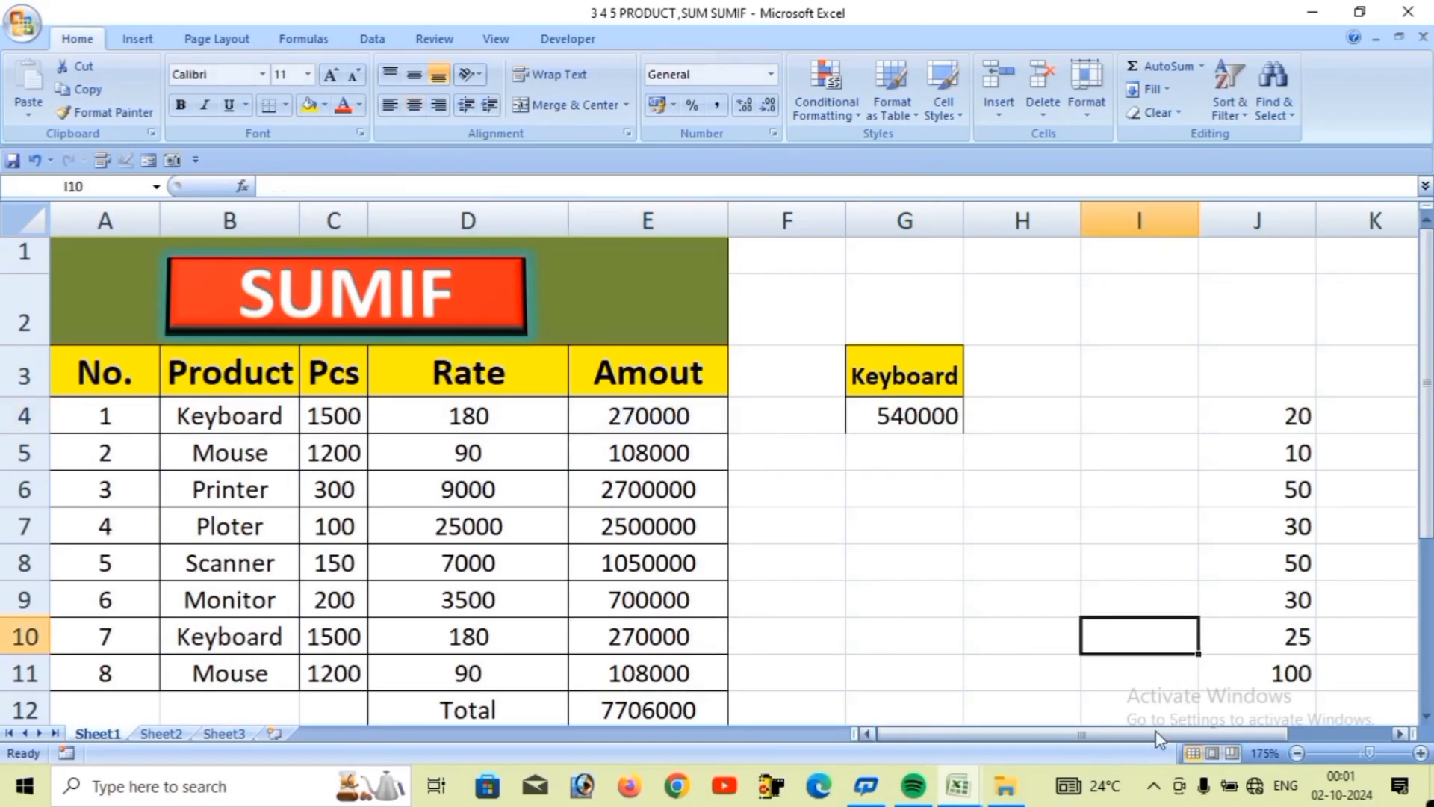
- Replace the formula in cell J11 with =SUMIF(J4:J10,"30") to add only the values equal to 30
{"action": "left_click", "coordinate": [1300, 678]}
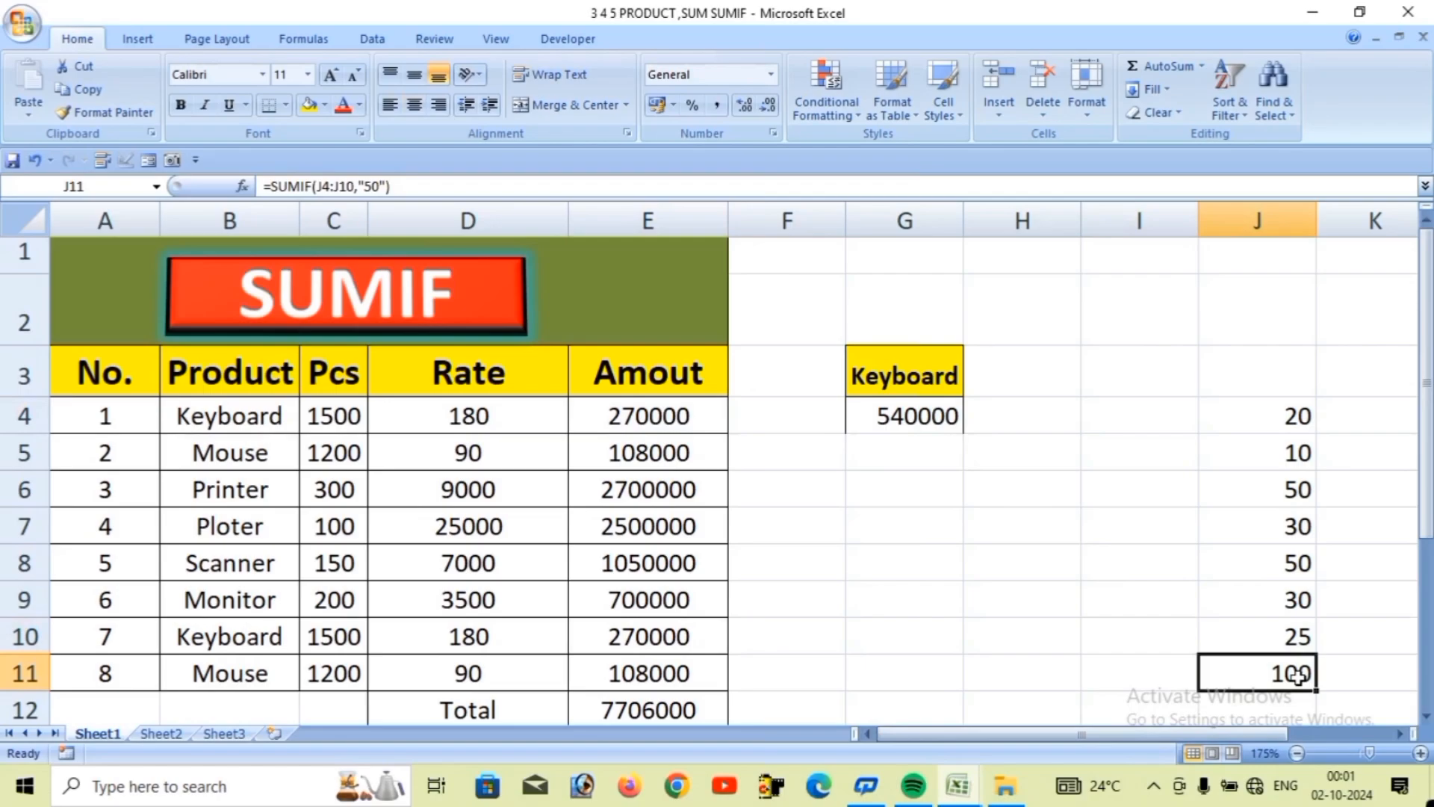
{"action": "key", "text": "Delete"}
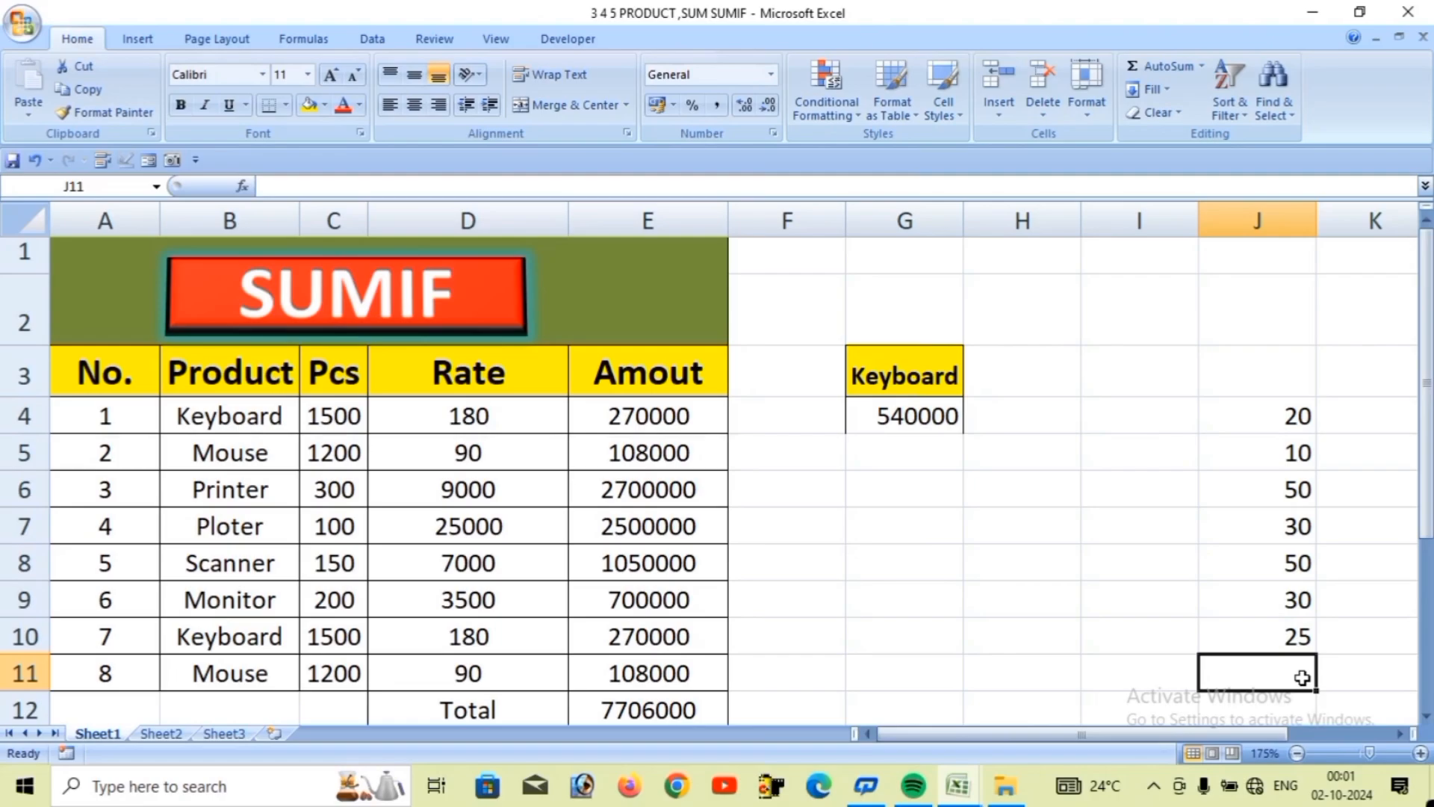
{"action": "type", "text": "="}
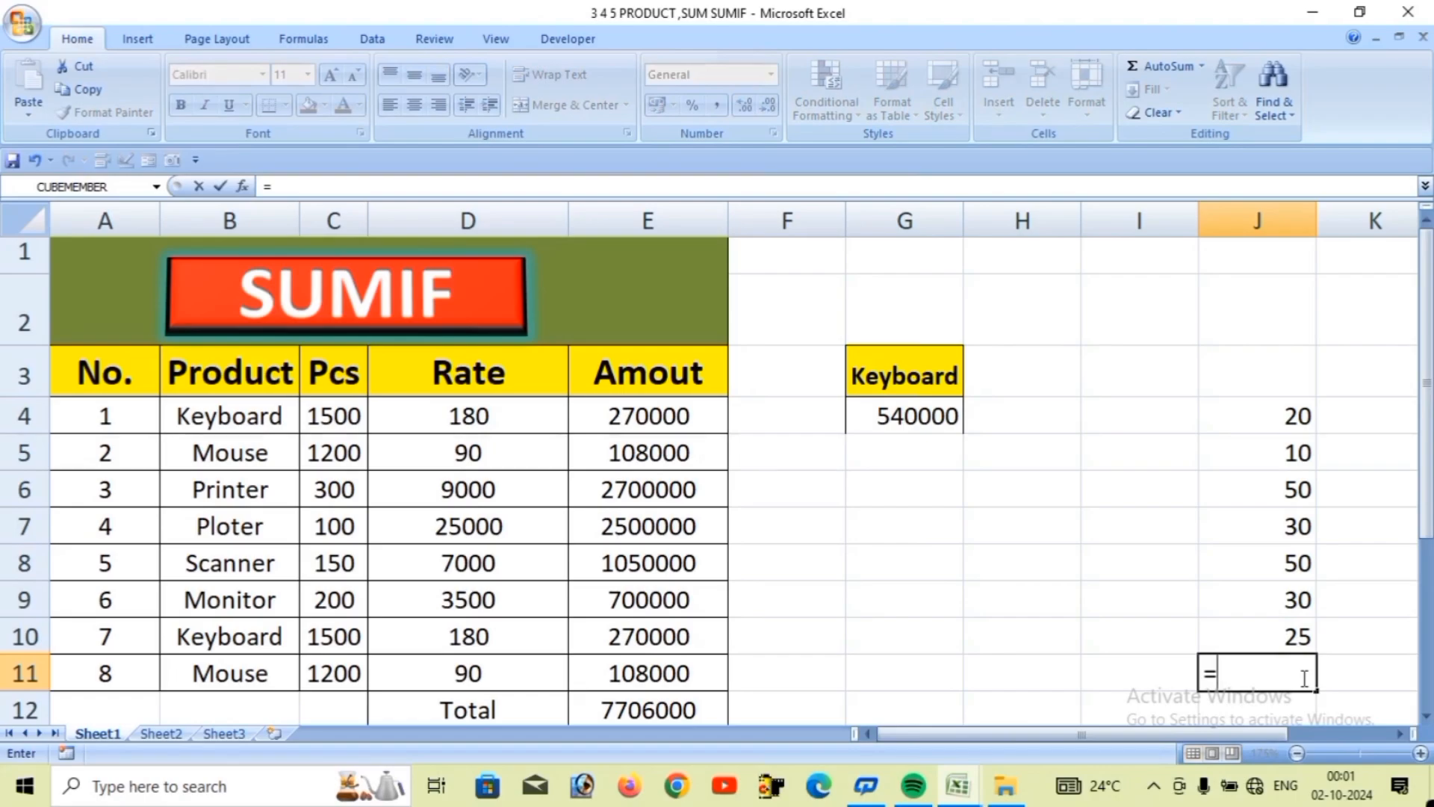
{"action": "type", "text": "su"}
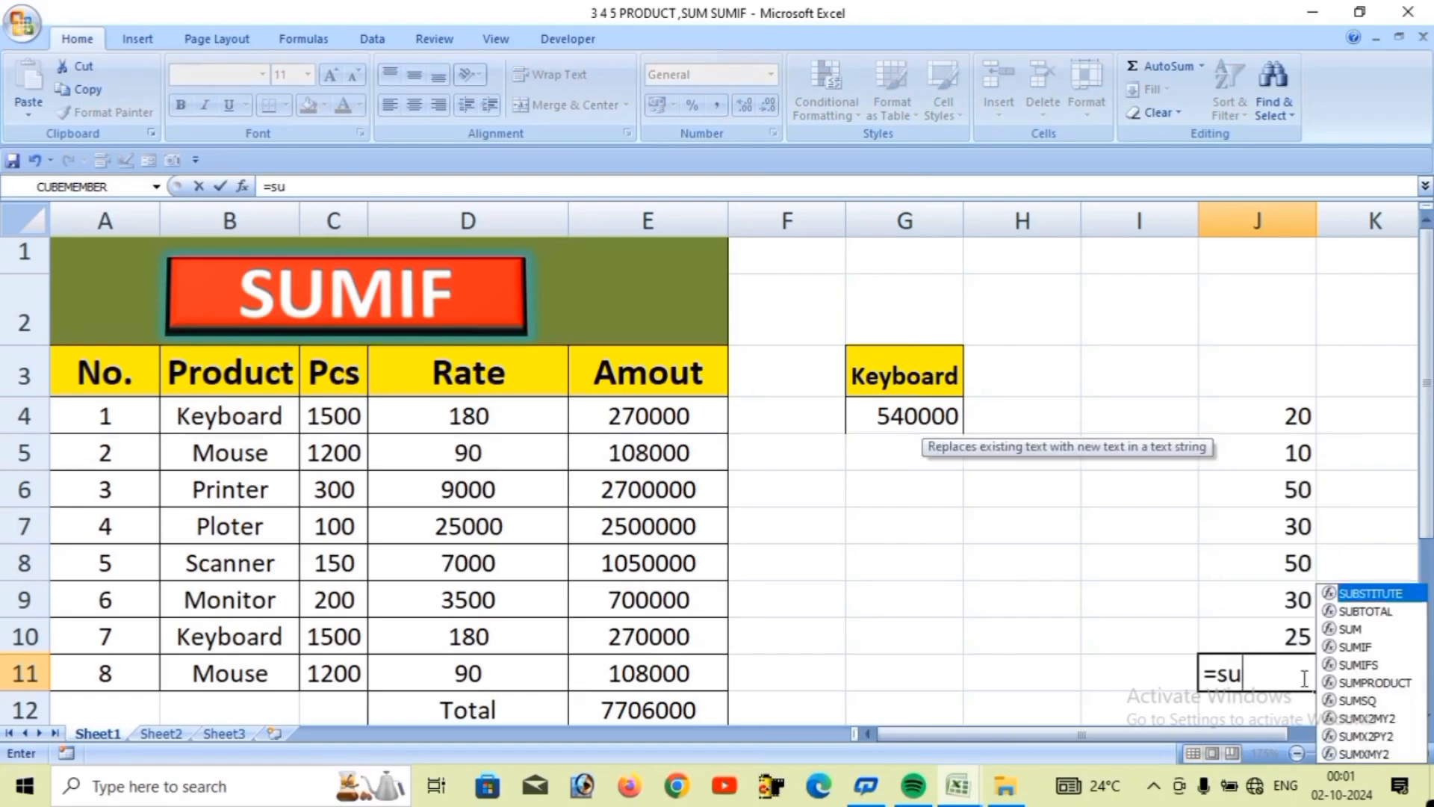
{"action": "type", "text": "mif"}
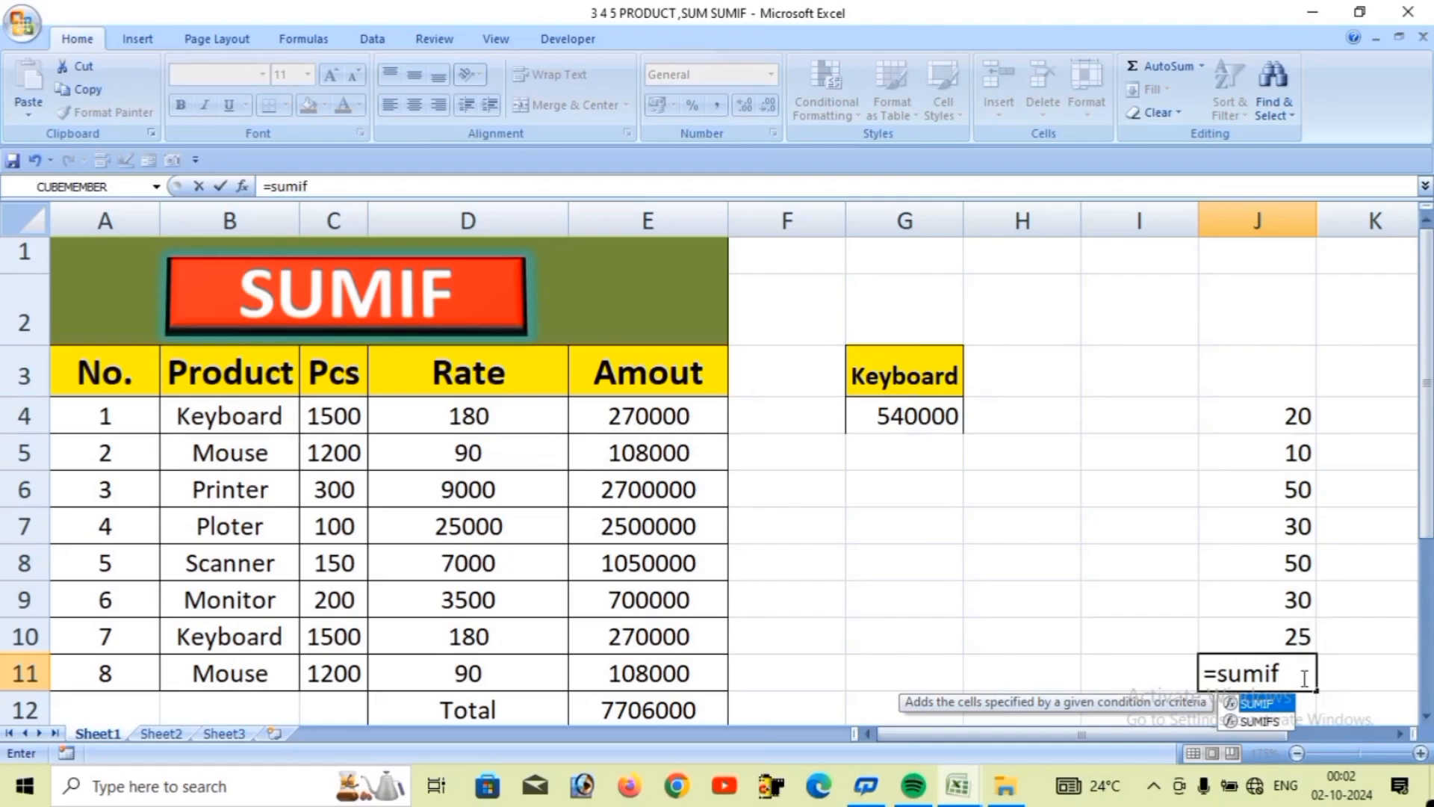
{"action": "key", "text": "Tab"}
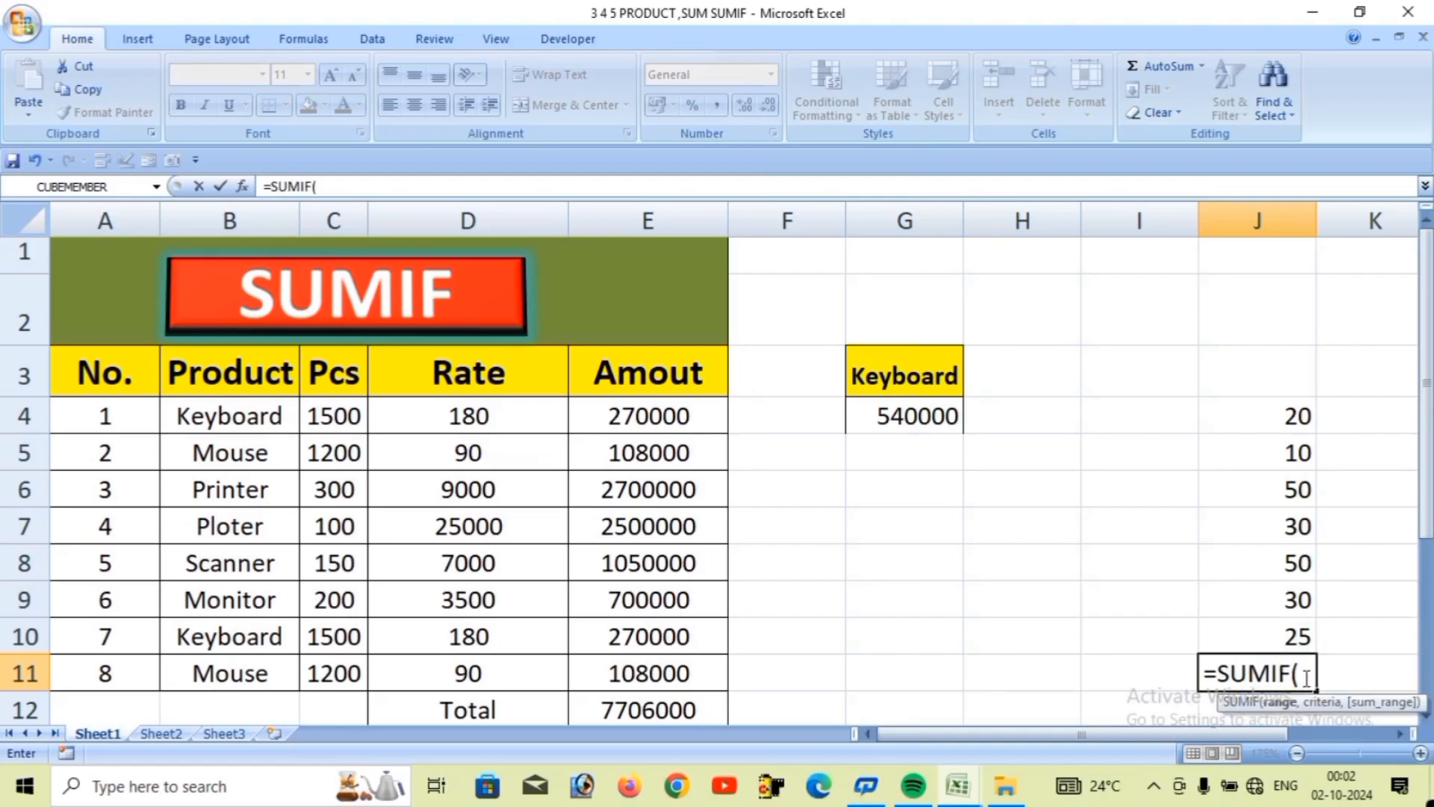
{"action": "left_click_drag", "start_coordinate": [1271, 417], "coordinate": [1275, 637]}
{"action": "type", "text": ","}
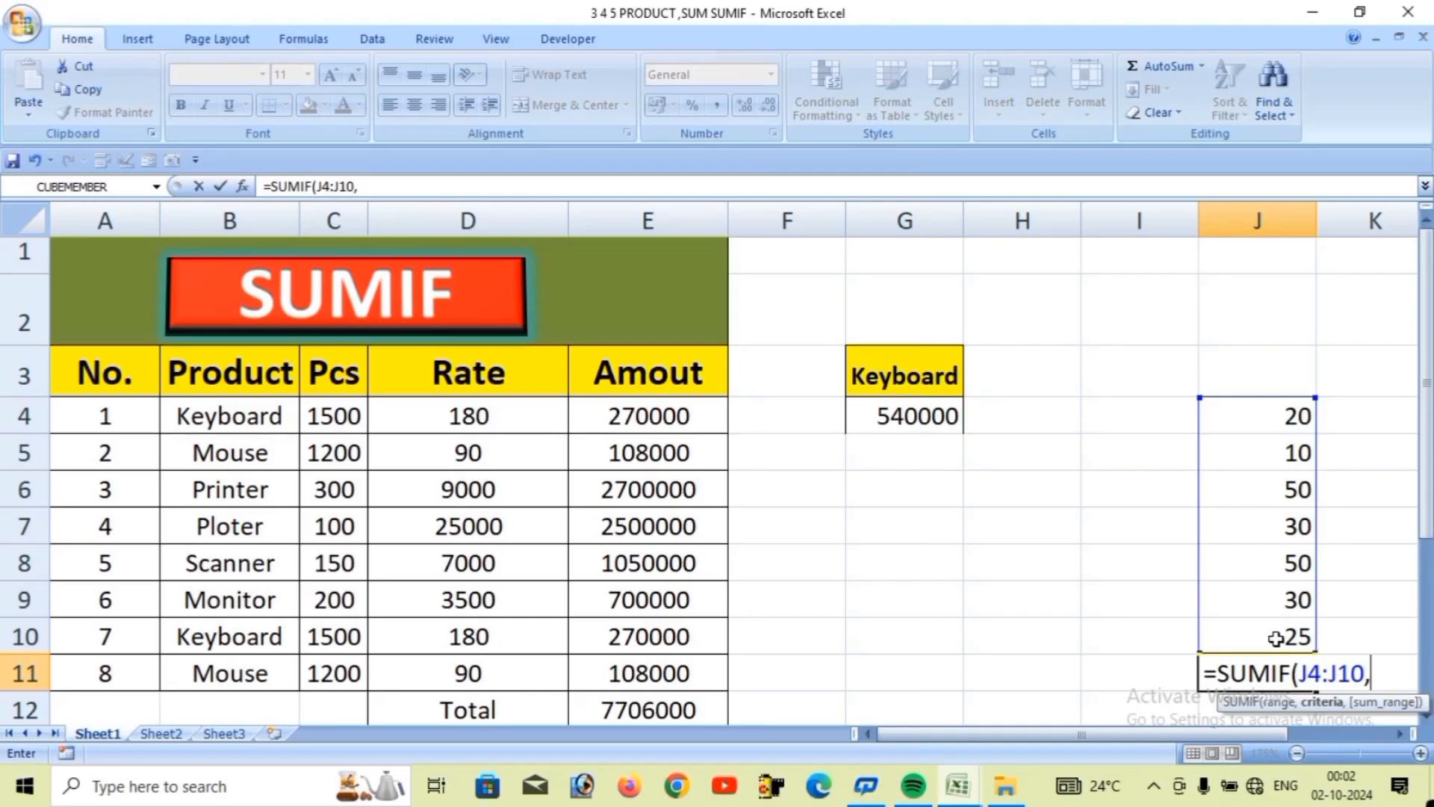
{"action": "type", "text": "\""}
{"action": "type", "text": "30\""}
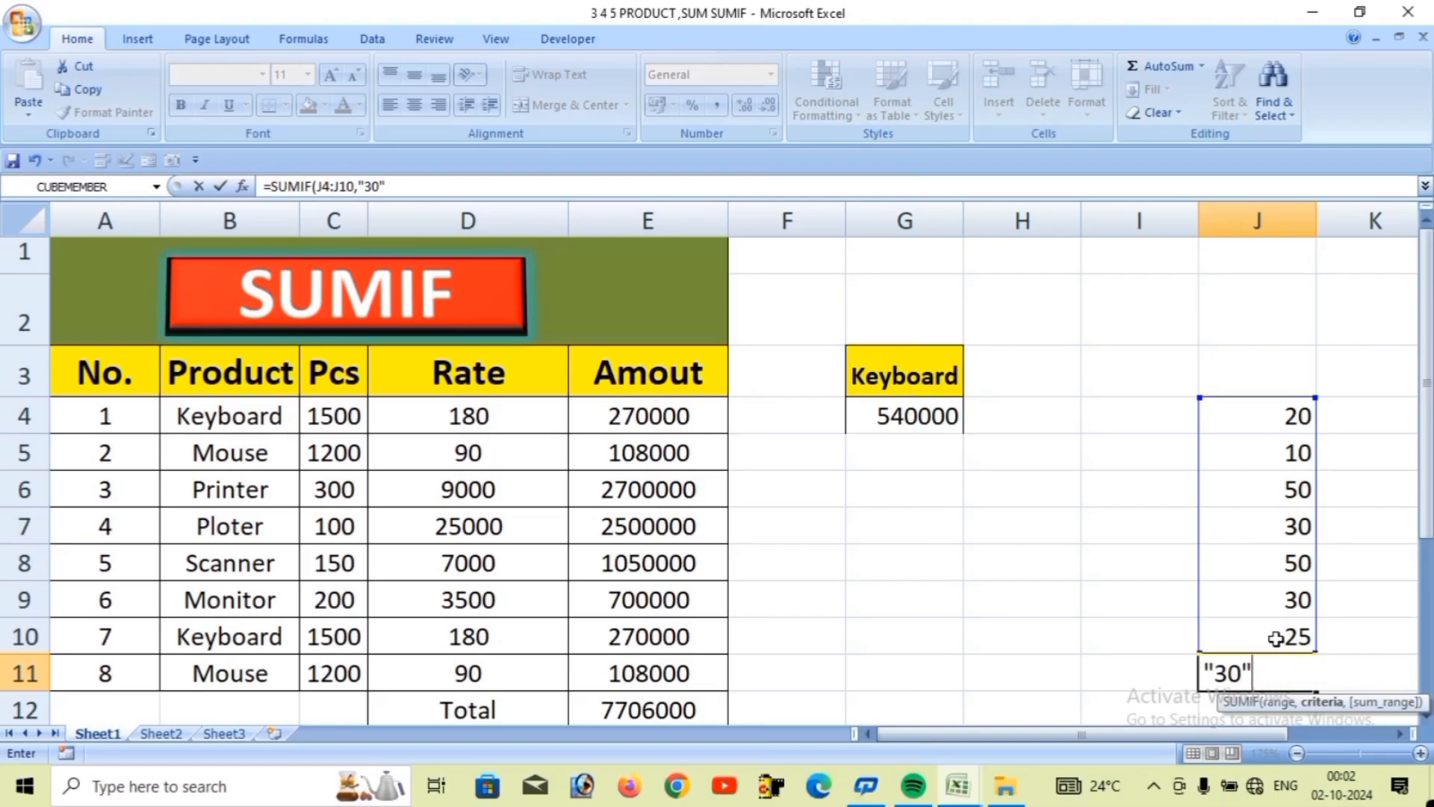
{"action": "type", "text": ")"}
{"action": "key", "text": "Return"}
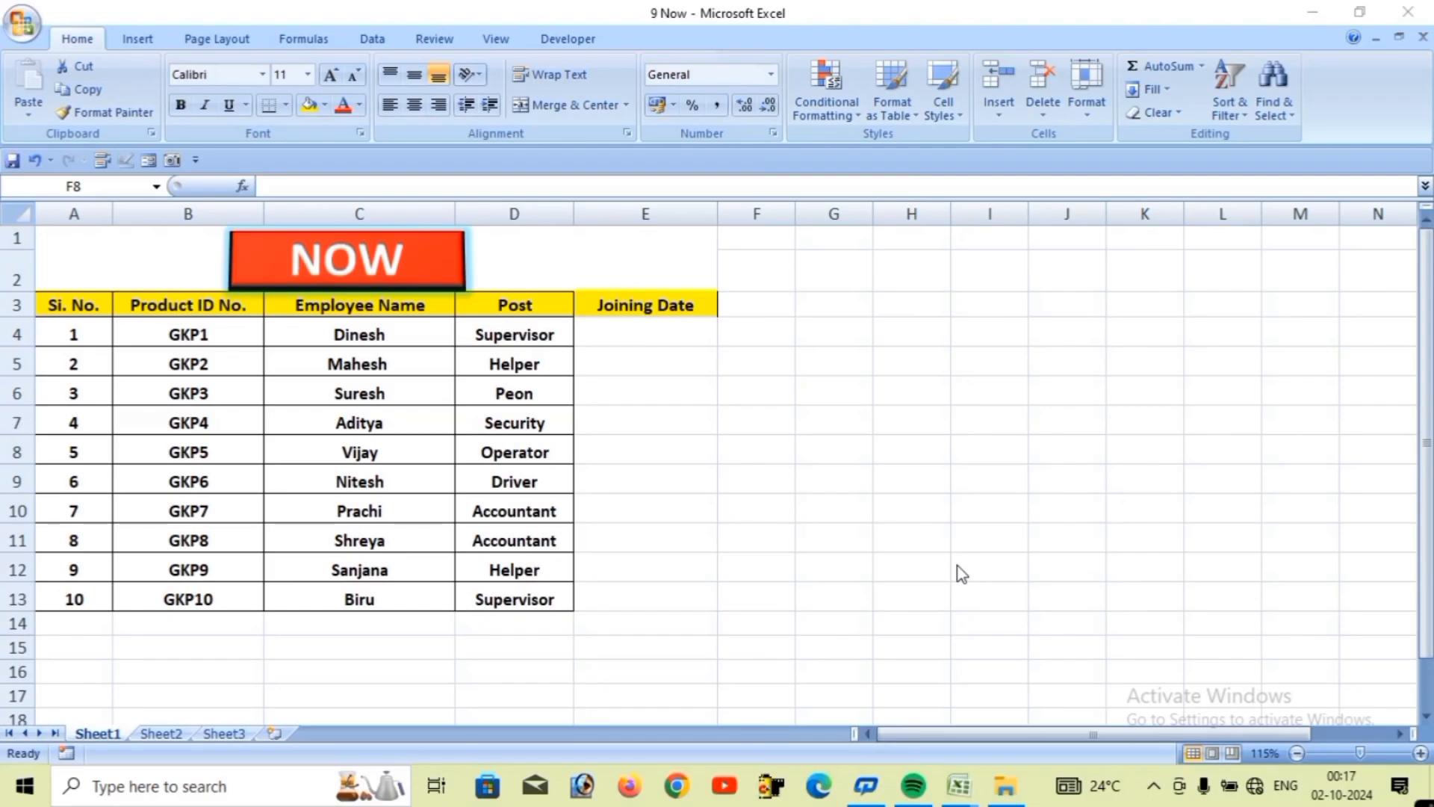
- Enter the formula =NOW() in cell E4 as the first employee's joining date
{"action": "left_click", "coordinate": [637, 337]}
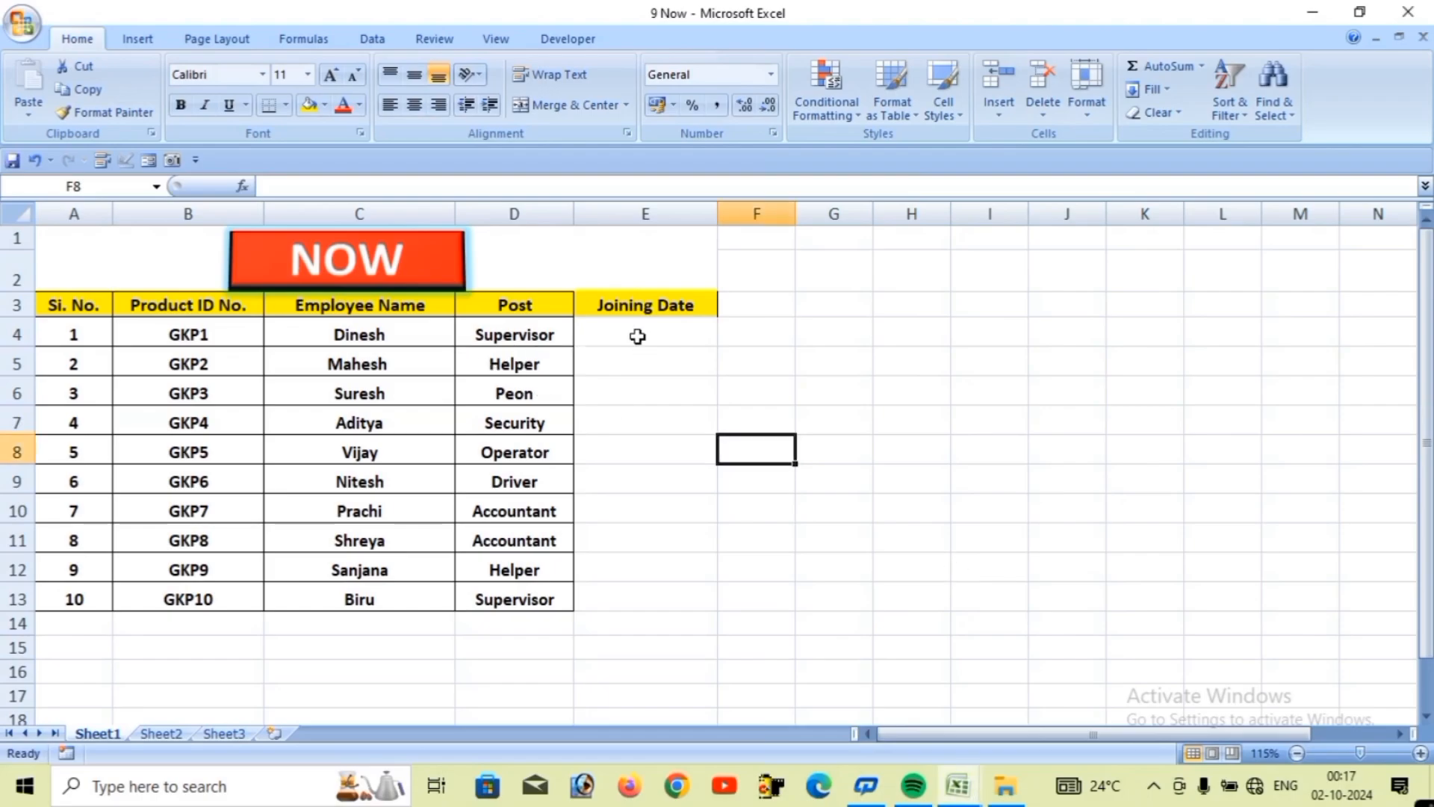
{"action": "left_click", "coordinate": [637, 337]}
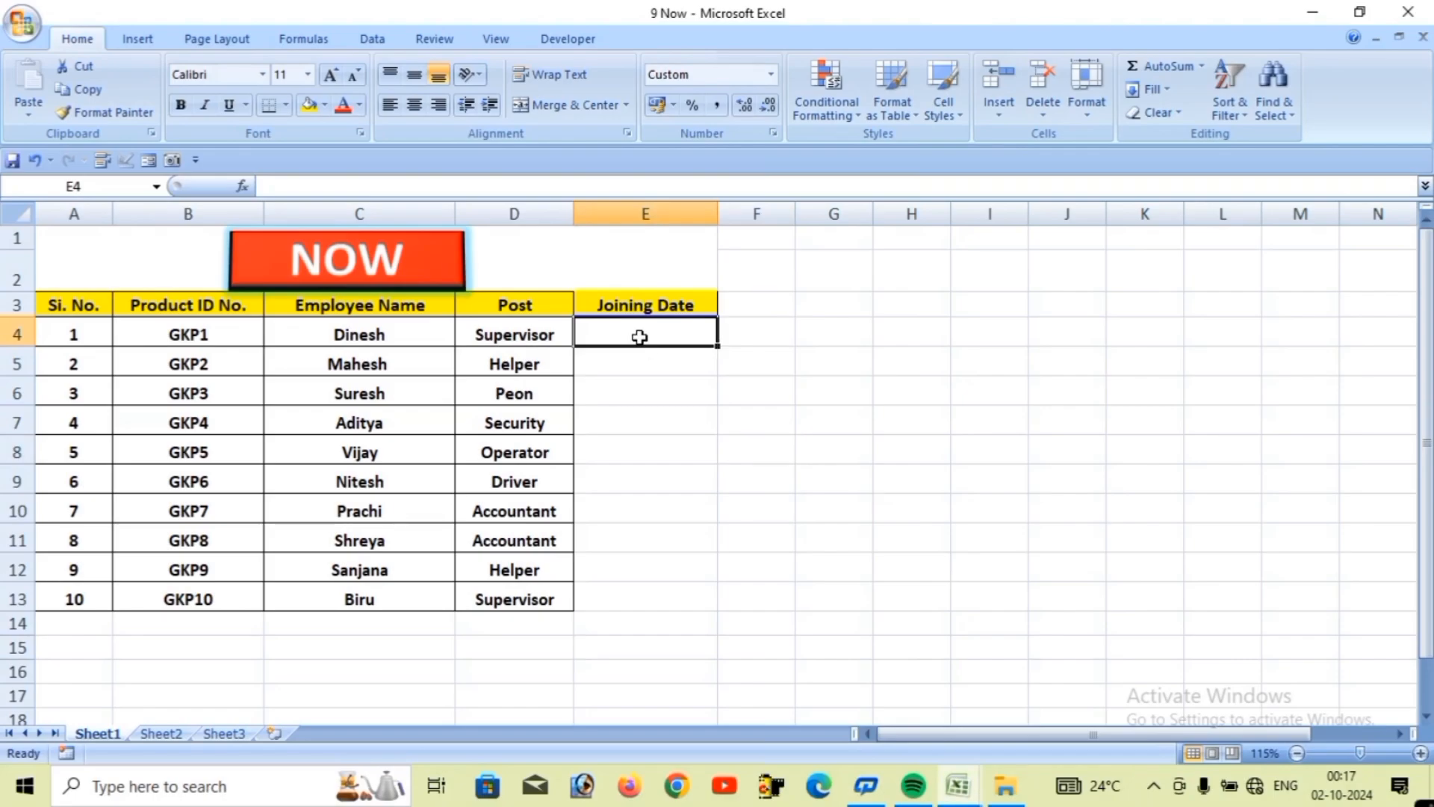
{"action": "type", "text": "="}
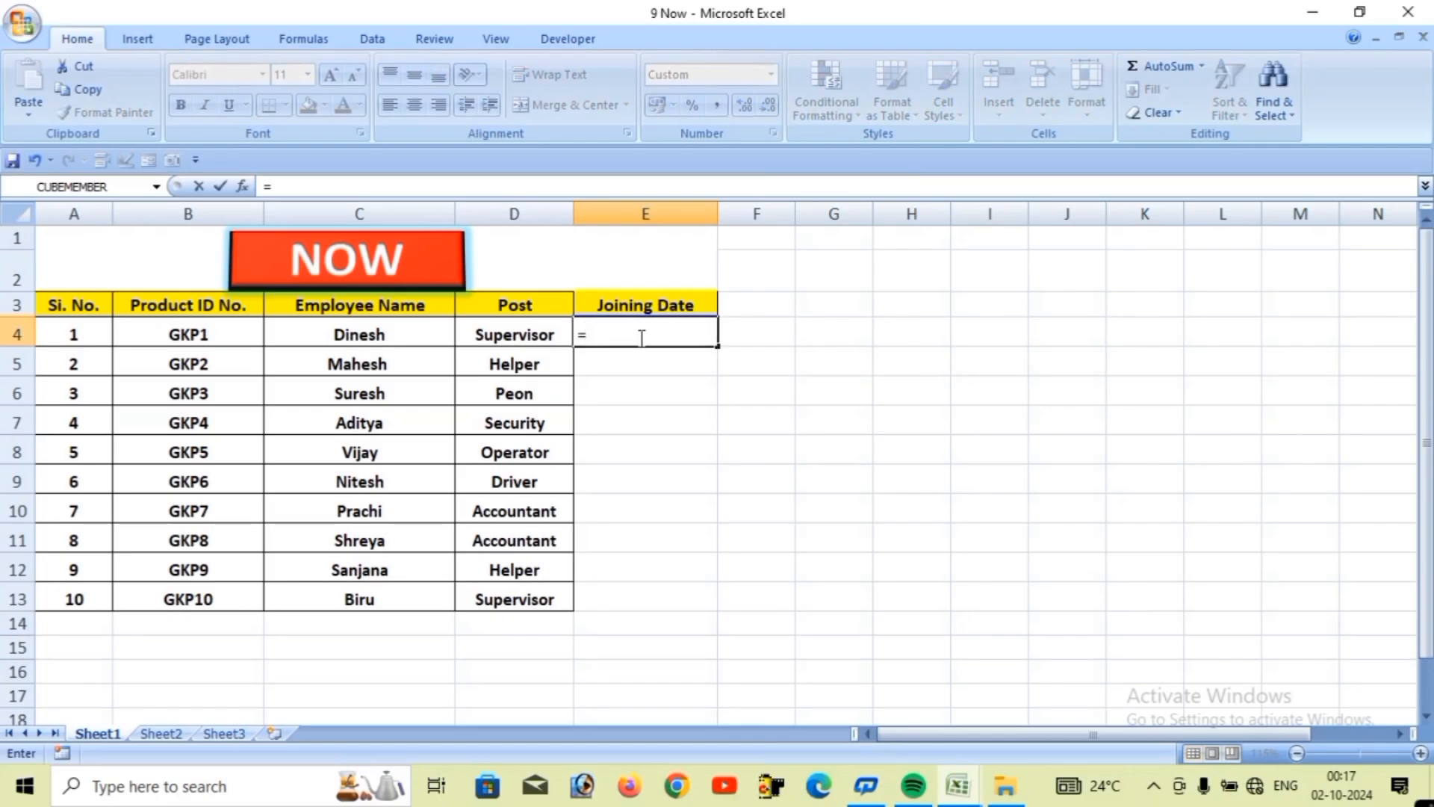
{"action": "type", "text": "NOW"}
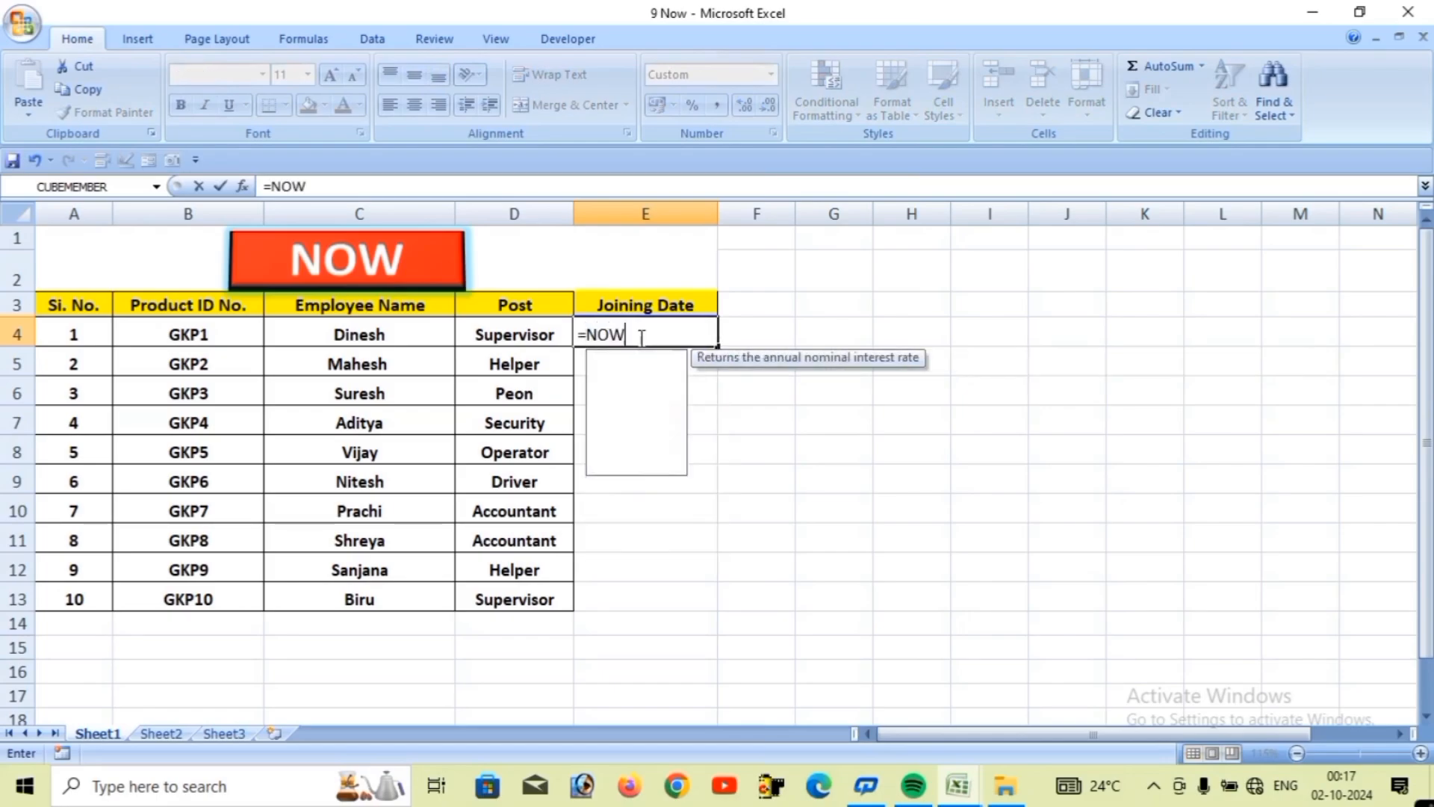
{"action": "type", "text": "("}
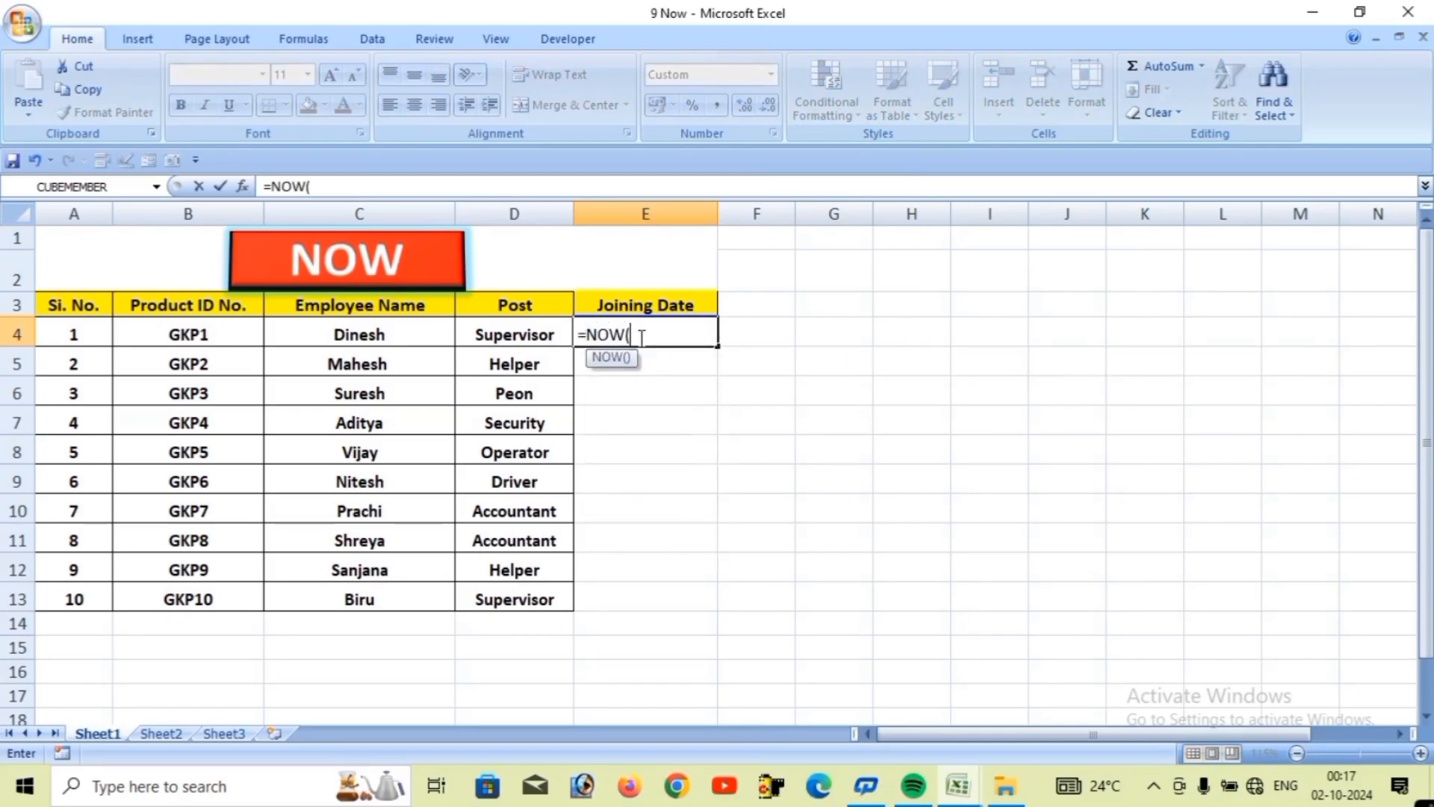
{"action": "type", "text": ")"}
{"action": "key", "text": "Return"}
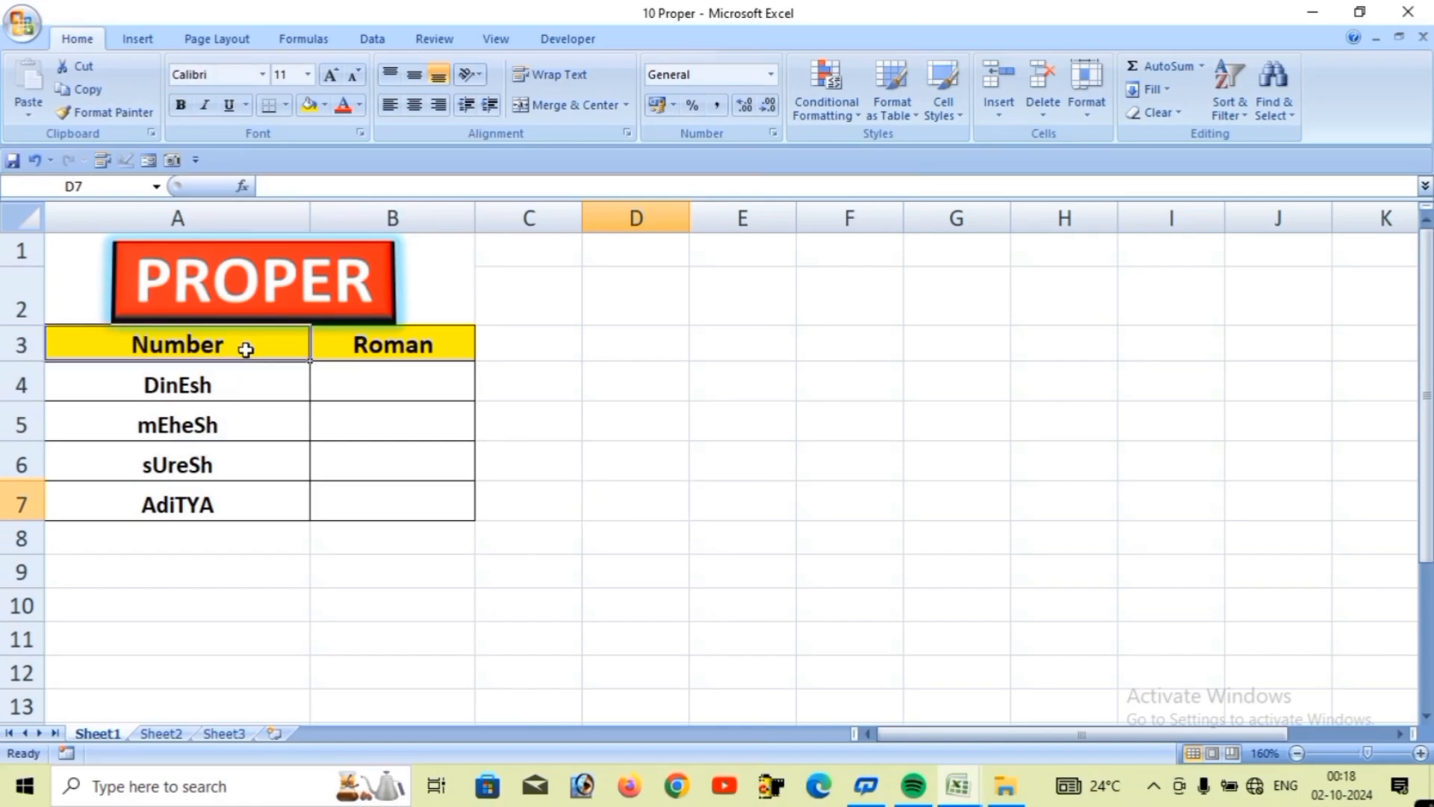
- Enter the formula =PROPER(A4) in cell B4 and fill it down for the remaining names through row 7
{"action": "left_click", "coordinate": [245, 349]}
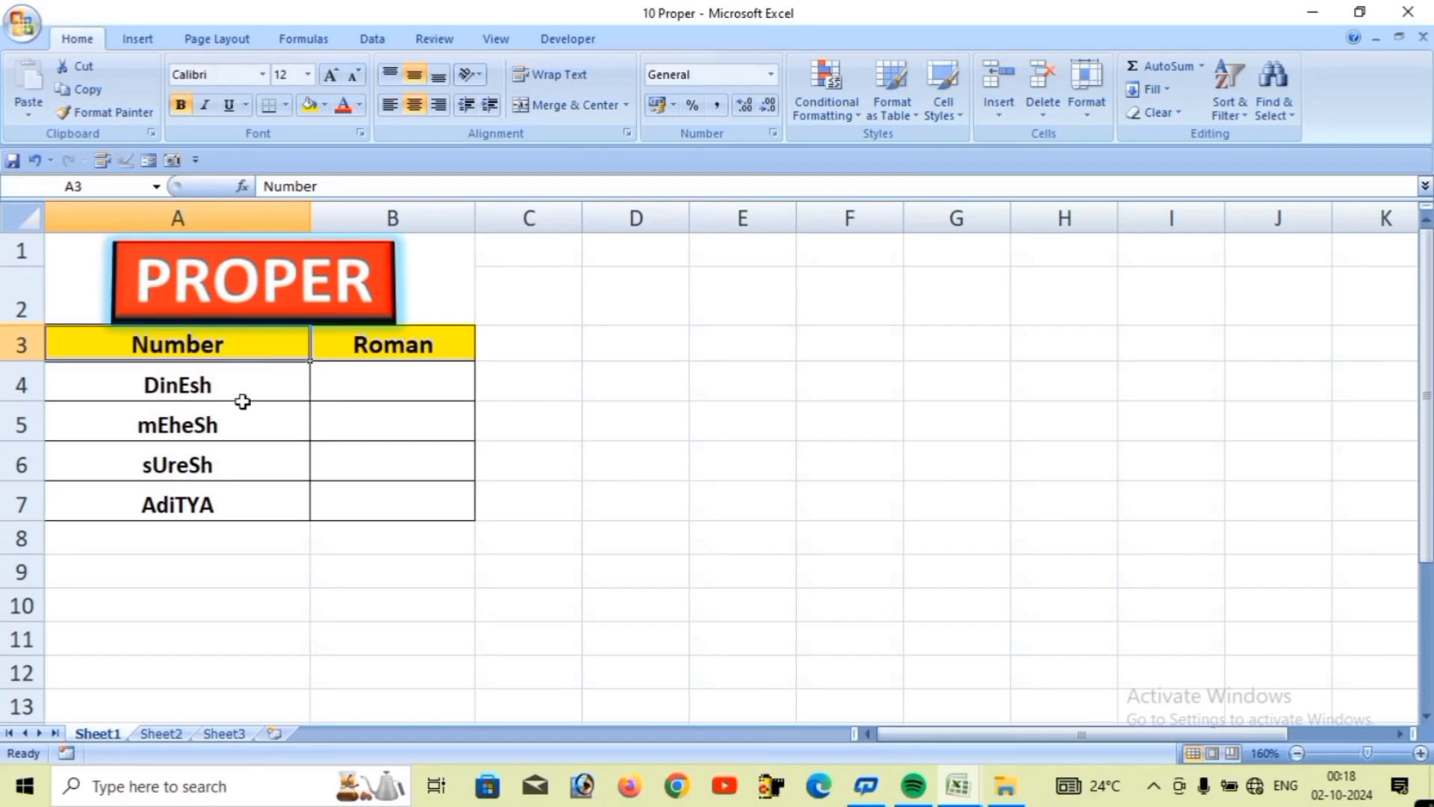
{"action": "left_click", "coordinate": [351, 384]}
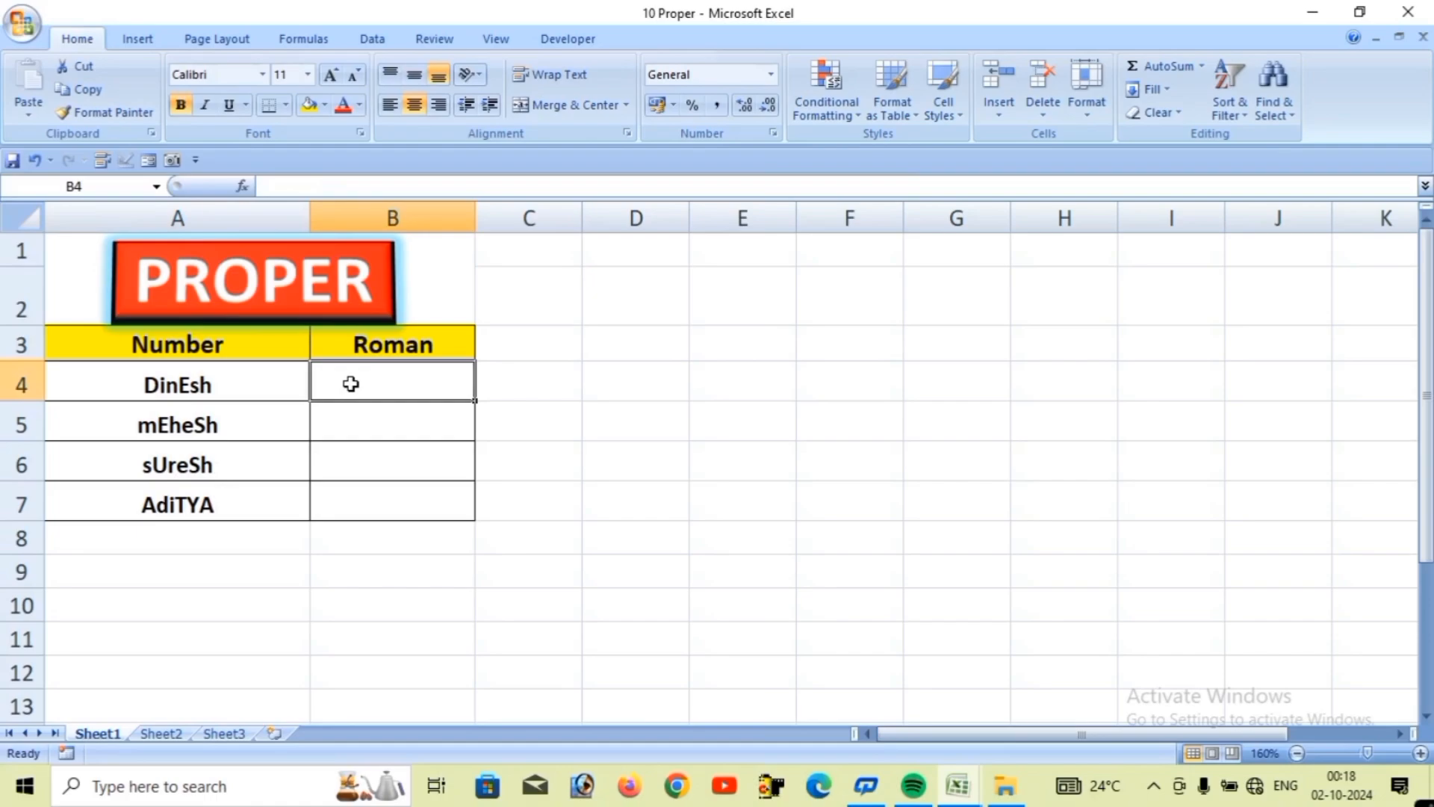
{"action": "type", "text": "="}
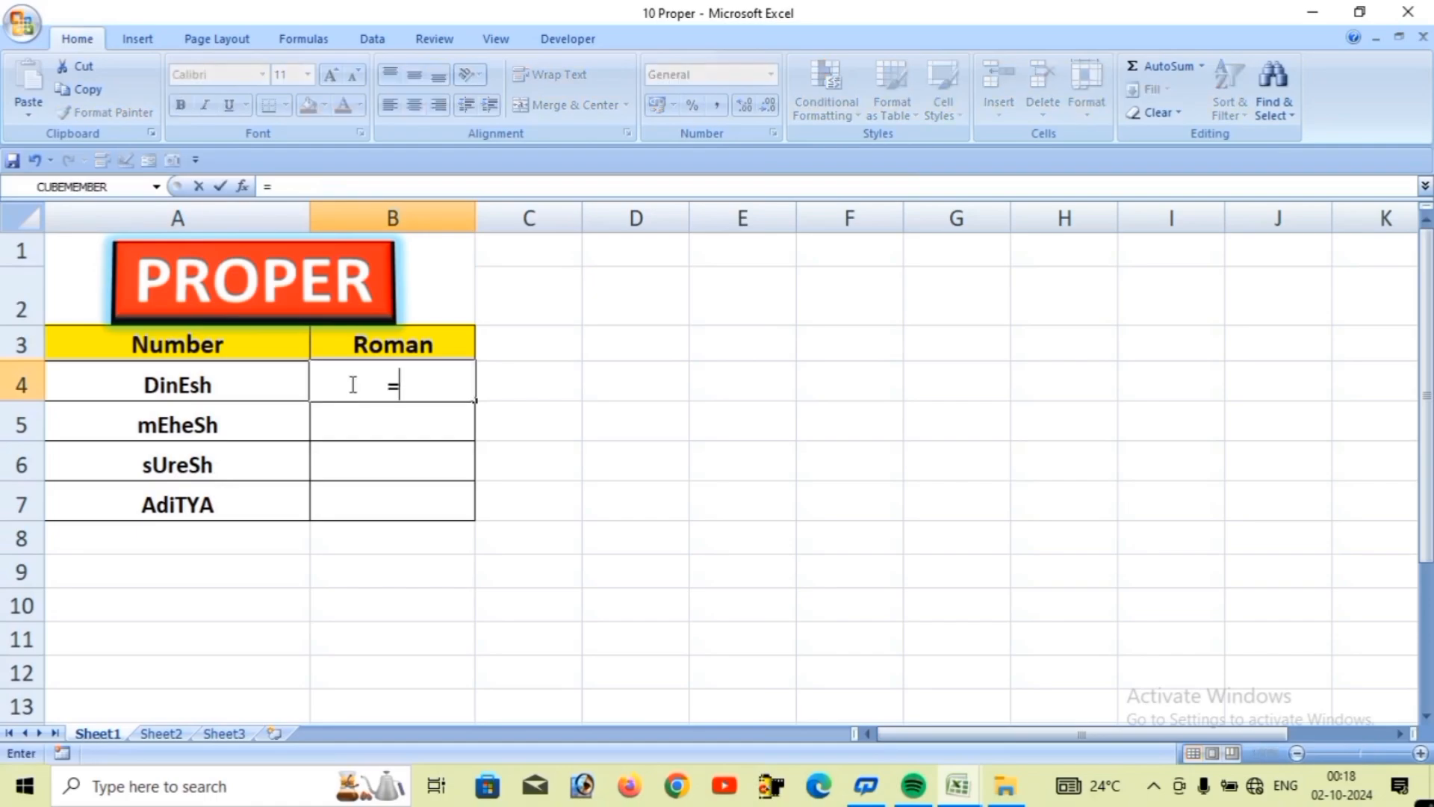
{"action": "type", "text": "PRO"}
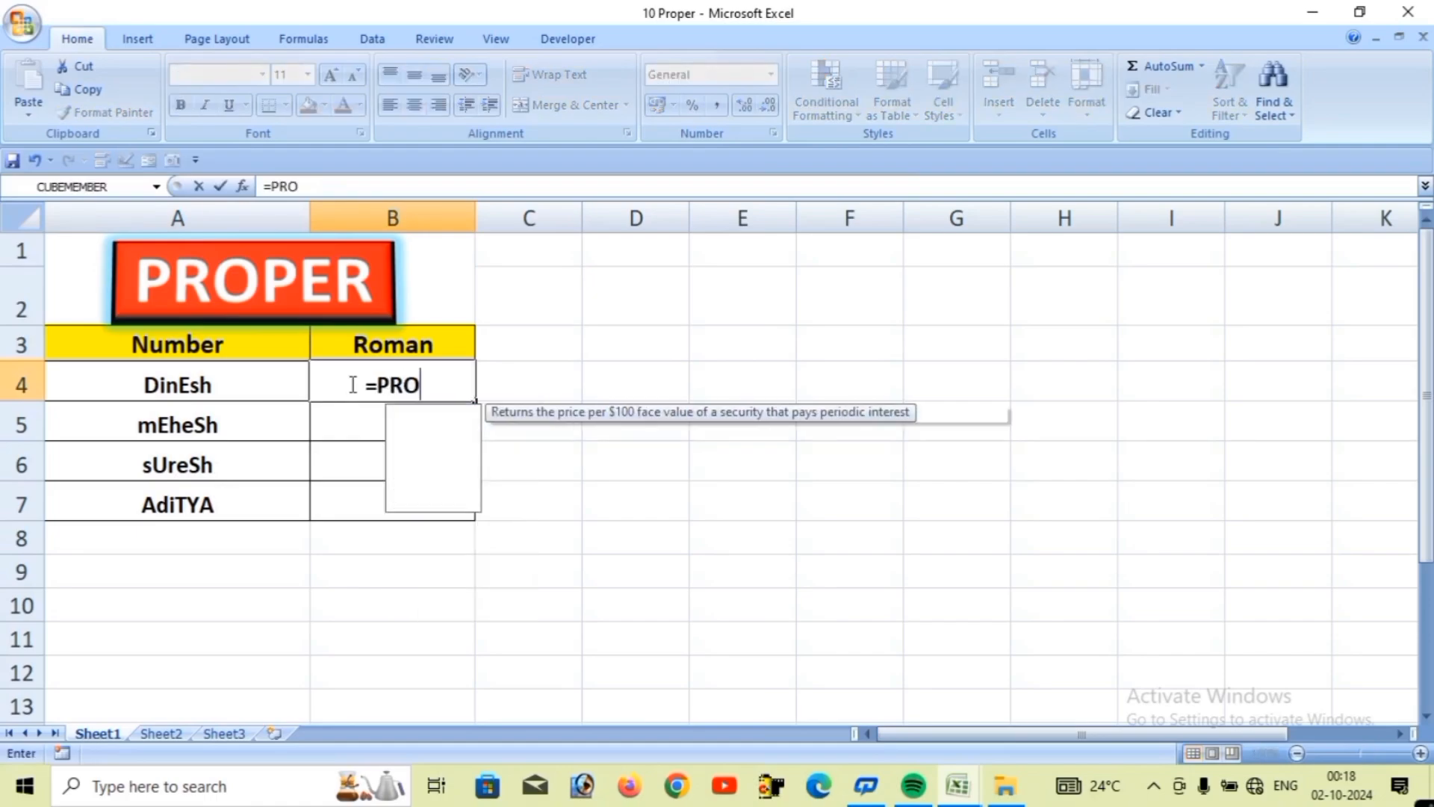
{"action": "type", "text": "PER("}
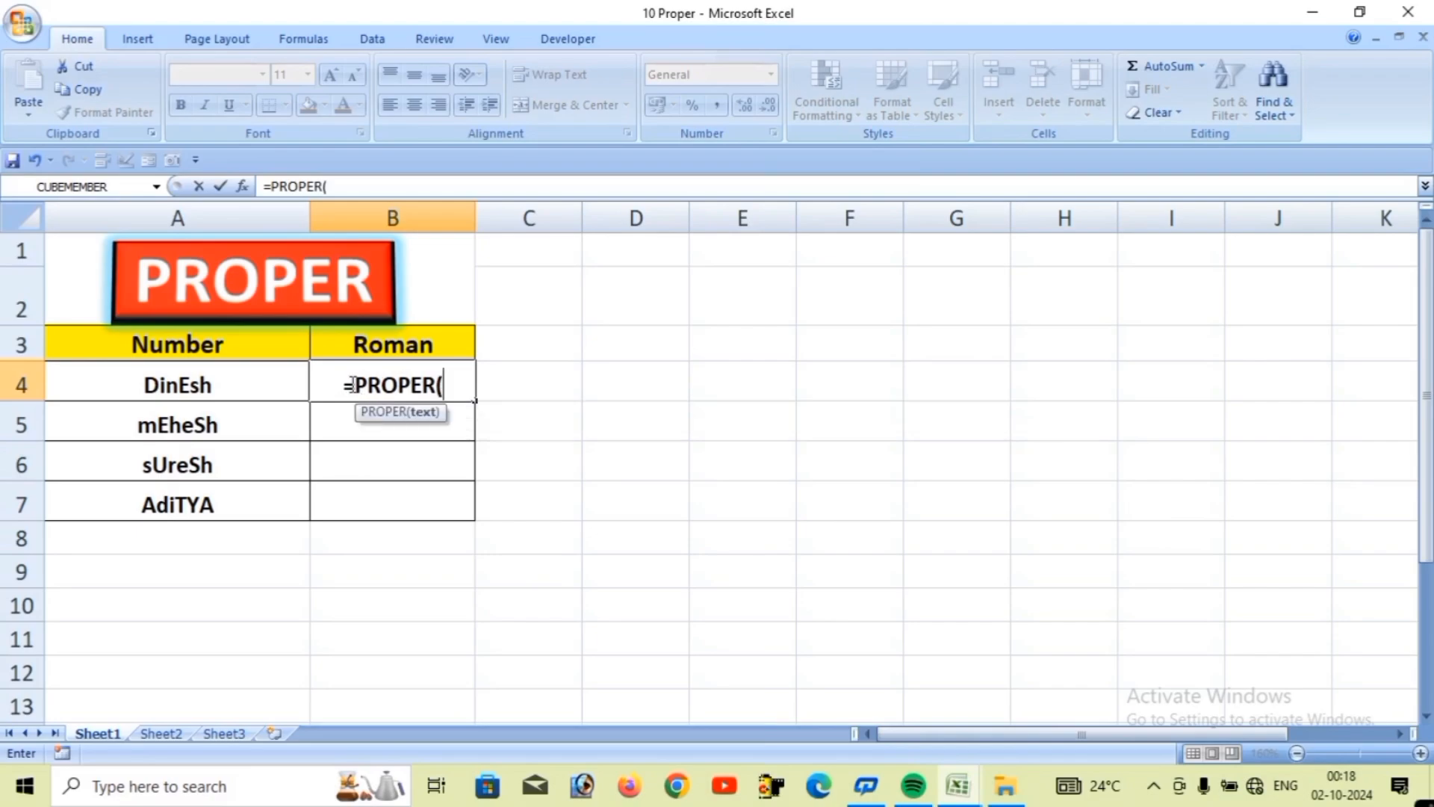
{"action": "left_click", "coordinate": [281, 390]}
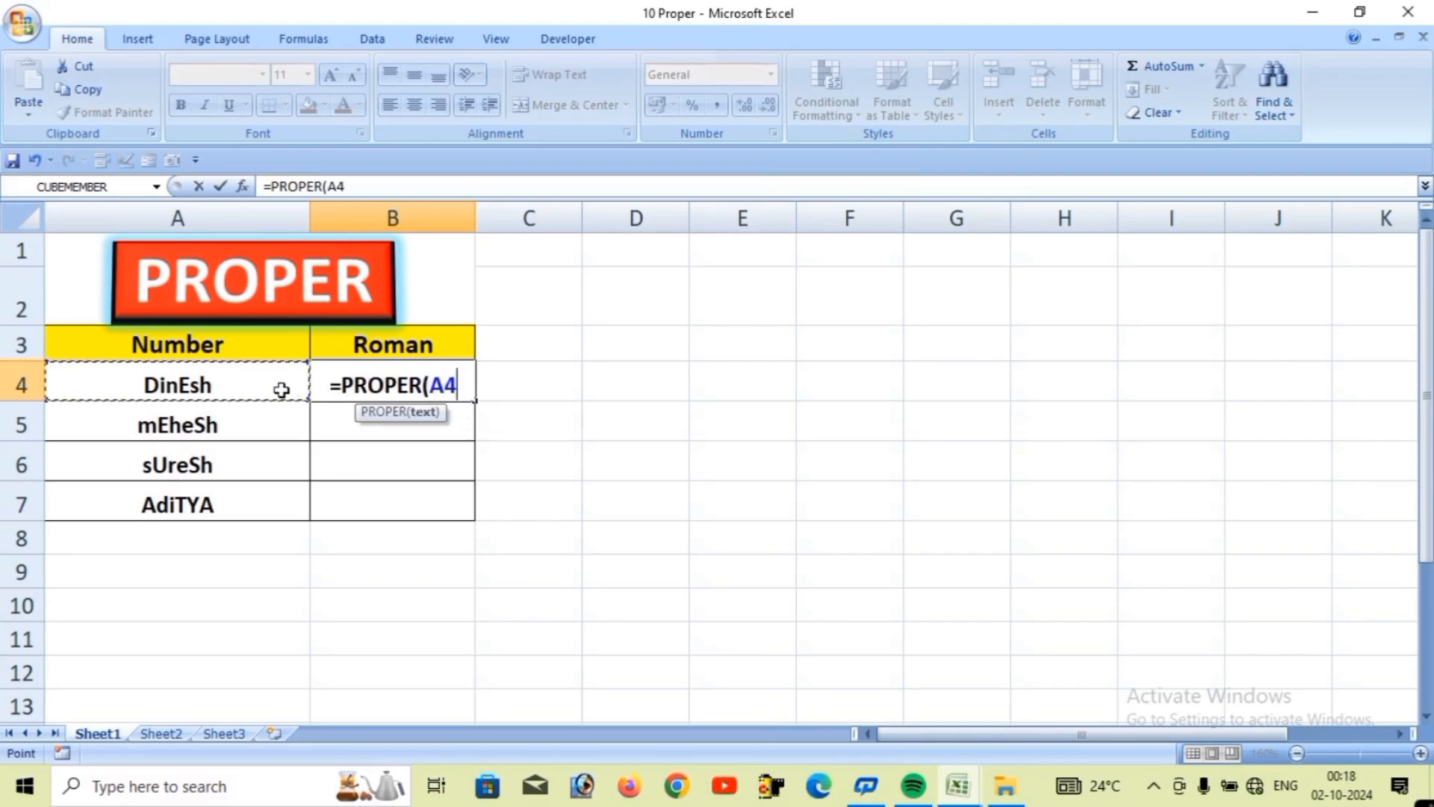
{"action": "type", "text": ")"}
{"action": "key", "text": "Return"}
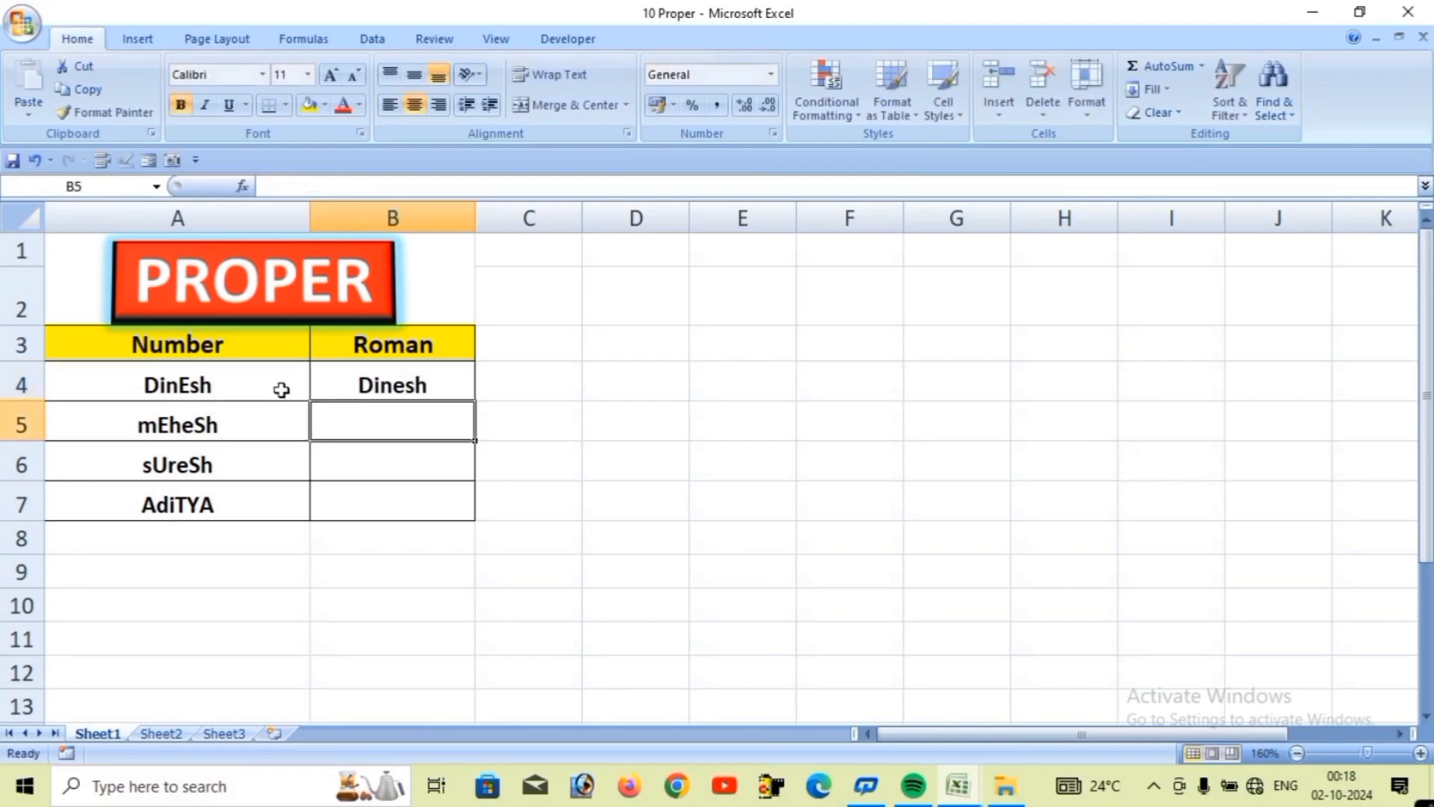
{"action": "left_click", "coordinate": [448, 388]}
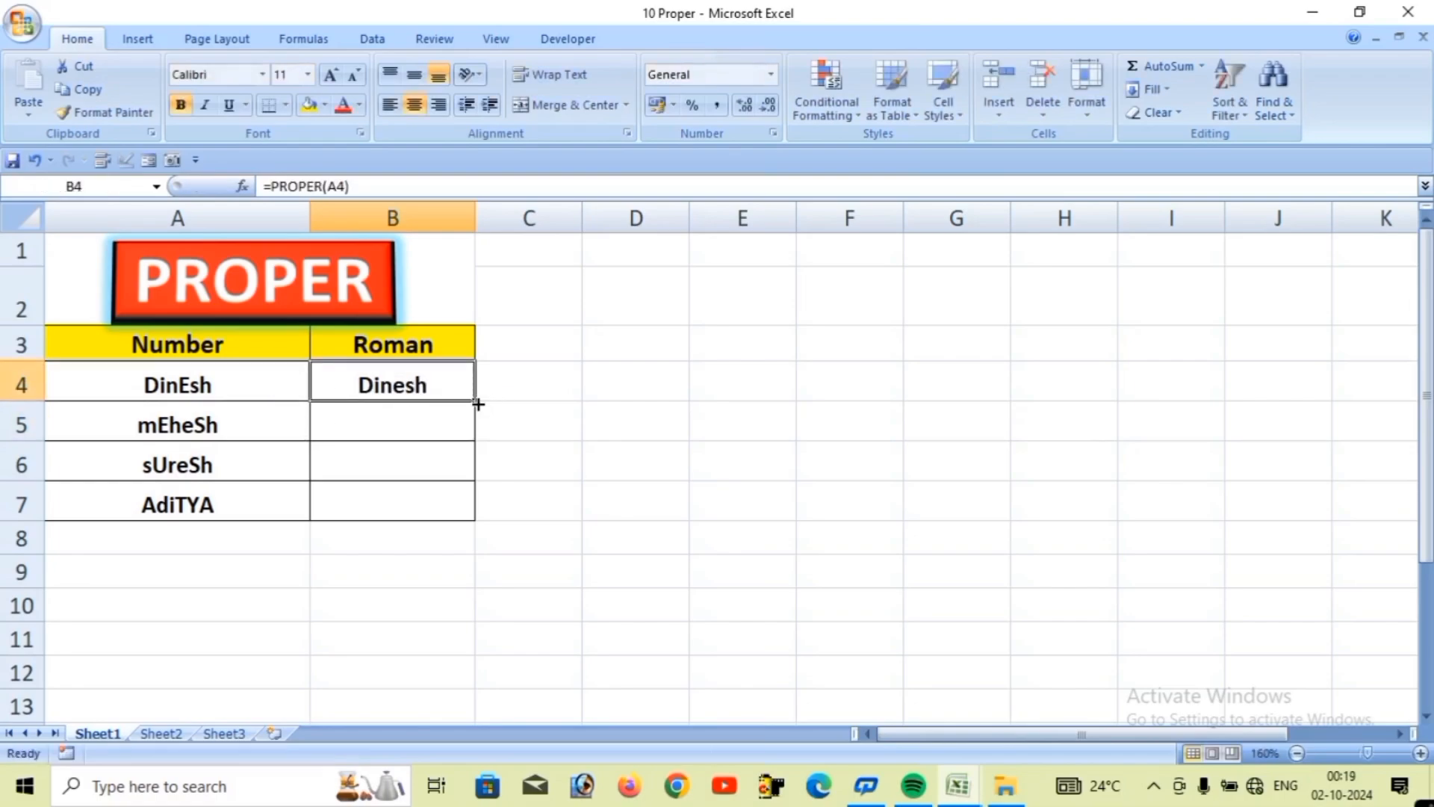
{"action": "double_click", "coordinate": [478, 403]}
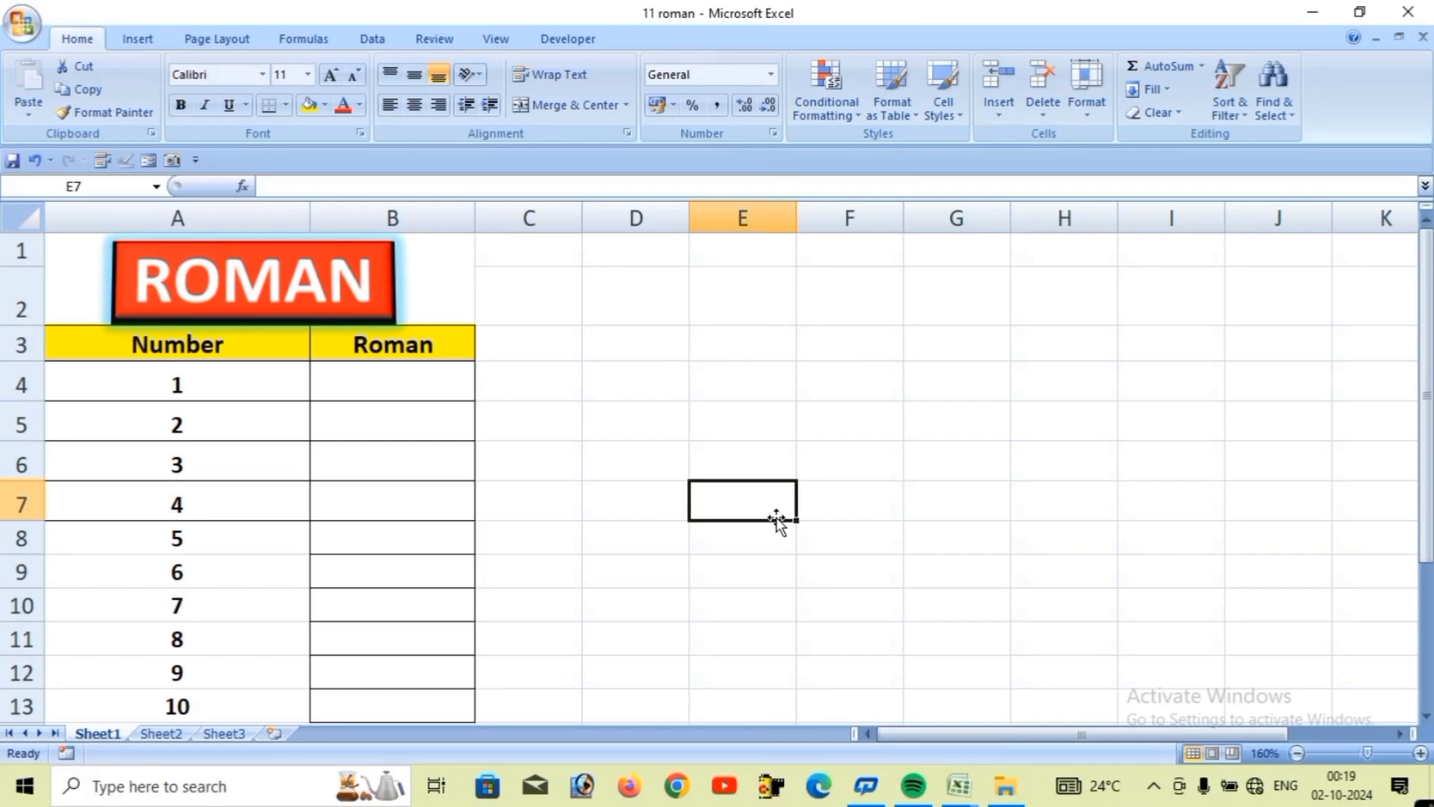
- Try the formula =ROMAN(A4) in cell B4 and clear the cell again
{"action": "left_click", "coordinate": [451, 383]}
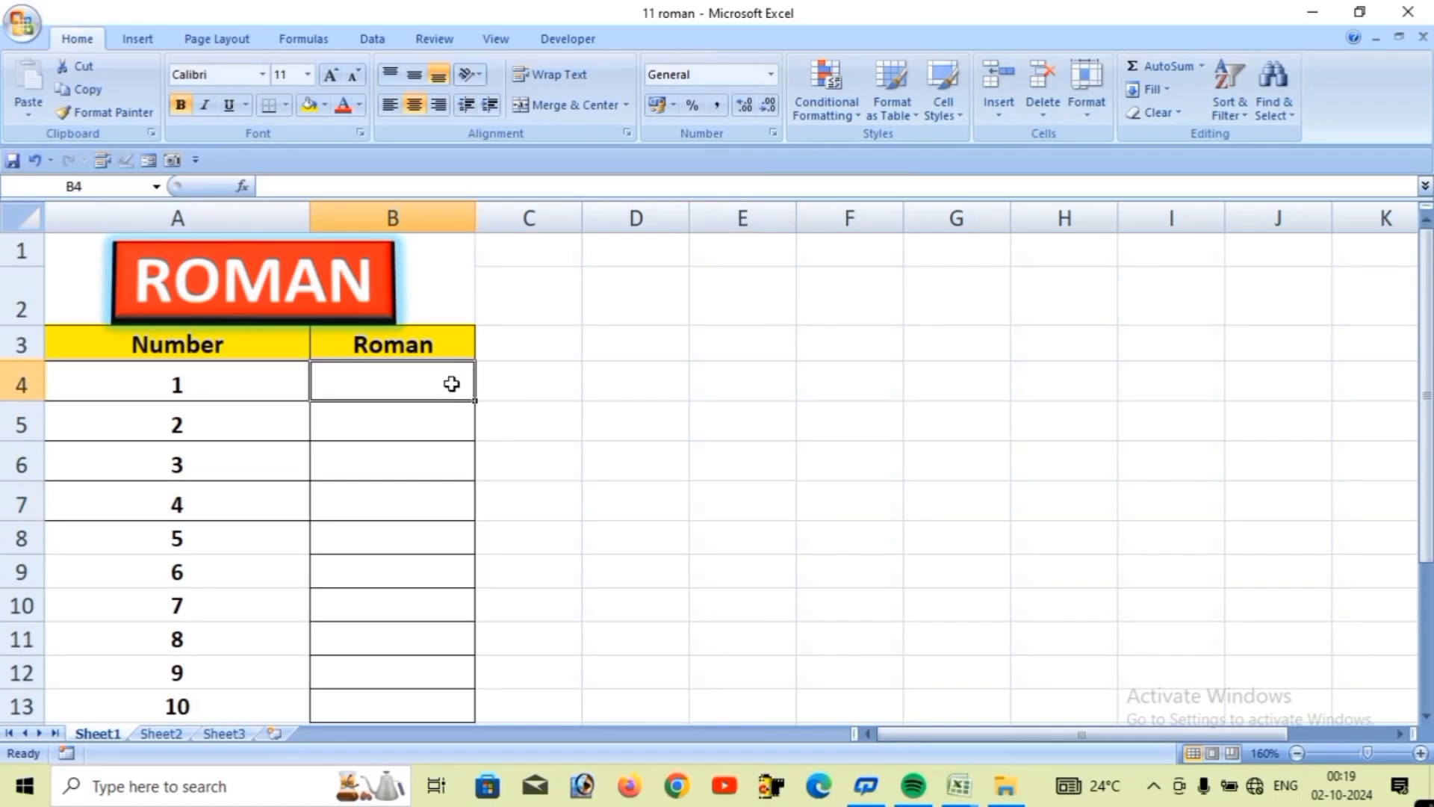
{"action": "type", "text": "=ROMAN(A4)"}
{"action": "key", "text": "Return"}
{"action": "left_click", "coordinate": [390, 383]}
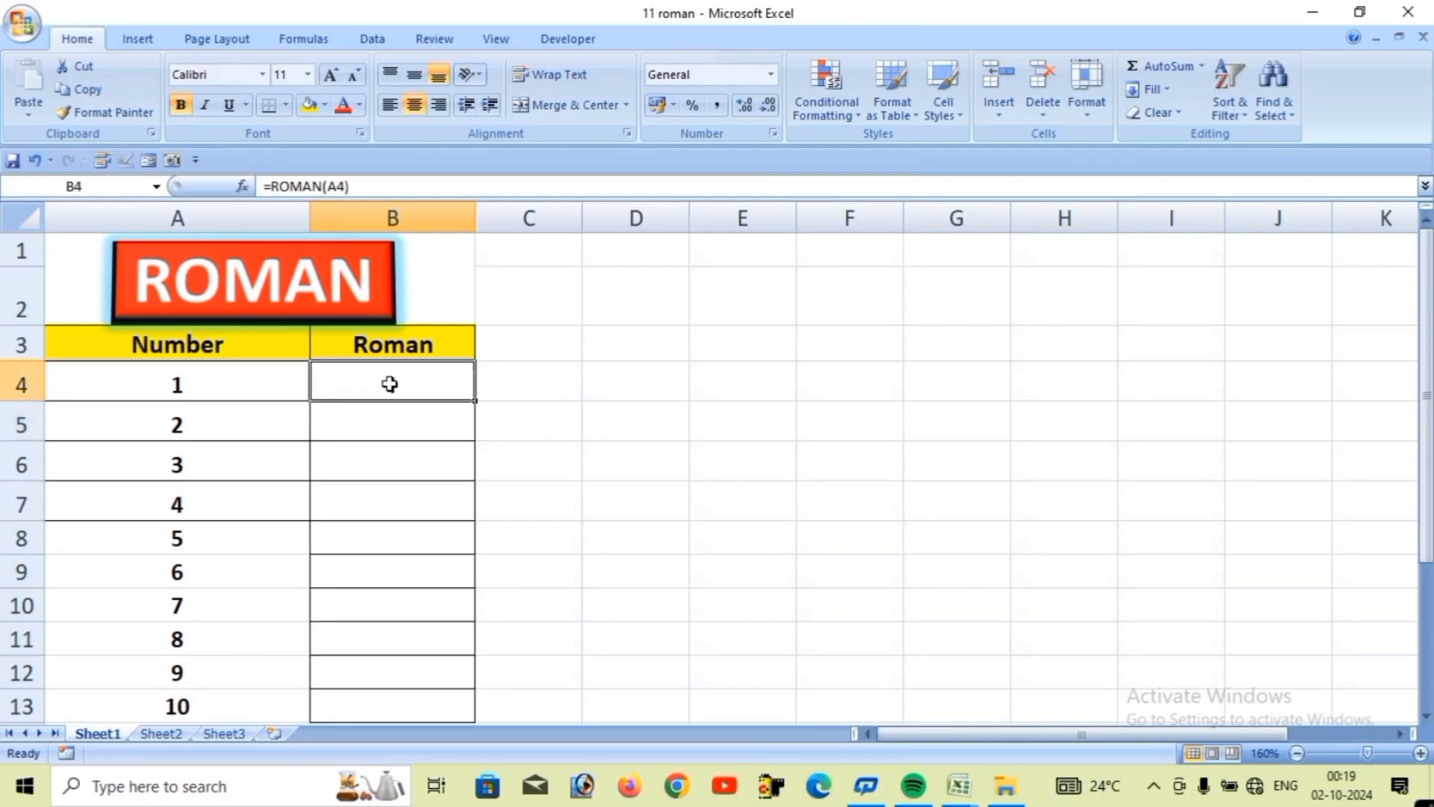
{"action": "key", "text": "Delete"}
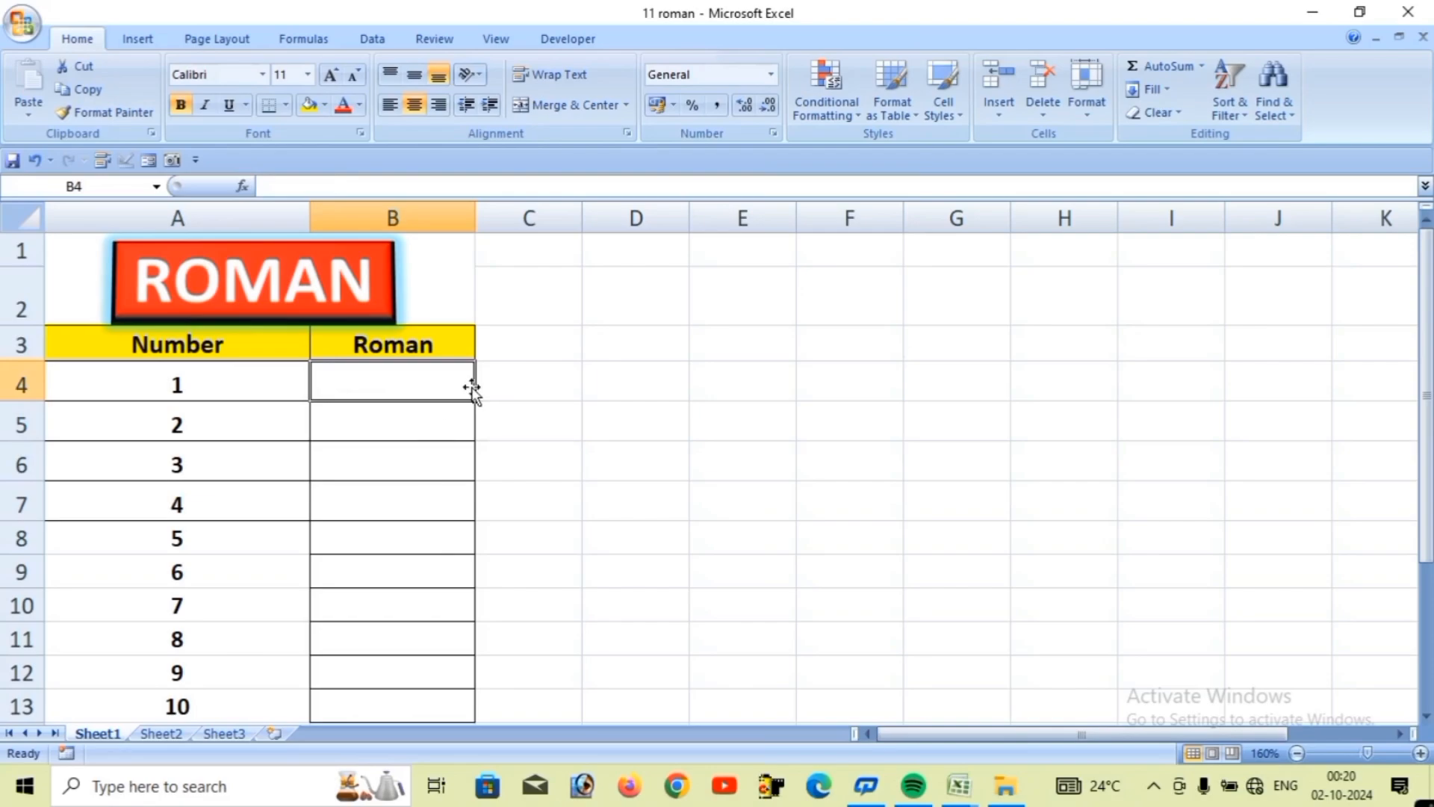
- Fill the whole range B4:B13 at once with the formula =ROMAN(A4) to convert the numbers to Roman numerals
{"action": "left_click", "coordinate": [712, 418]}
{"action": "left_click_drag", "start_coordinate": [442, 391], "coordinate": [428, 703]}
{"action": "type", "text": "=ROAM"}
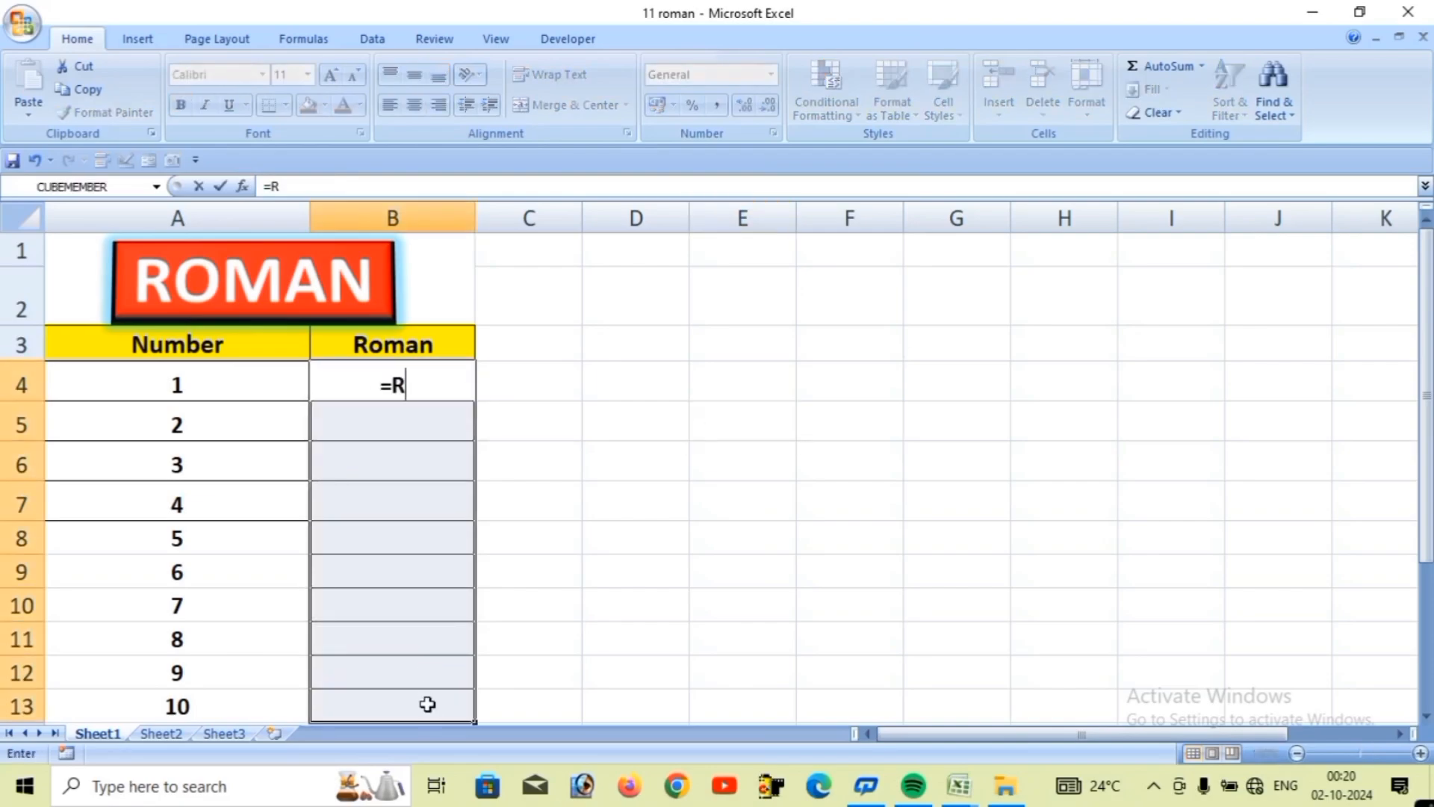
{"action": "key", "text": "BackSpace"}
{"action": "key", "text": "BackSpace"}
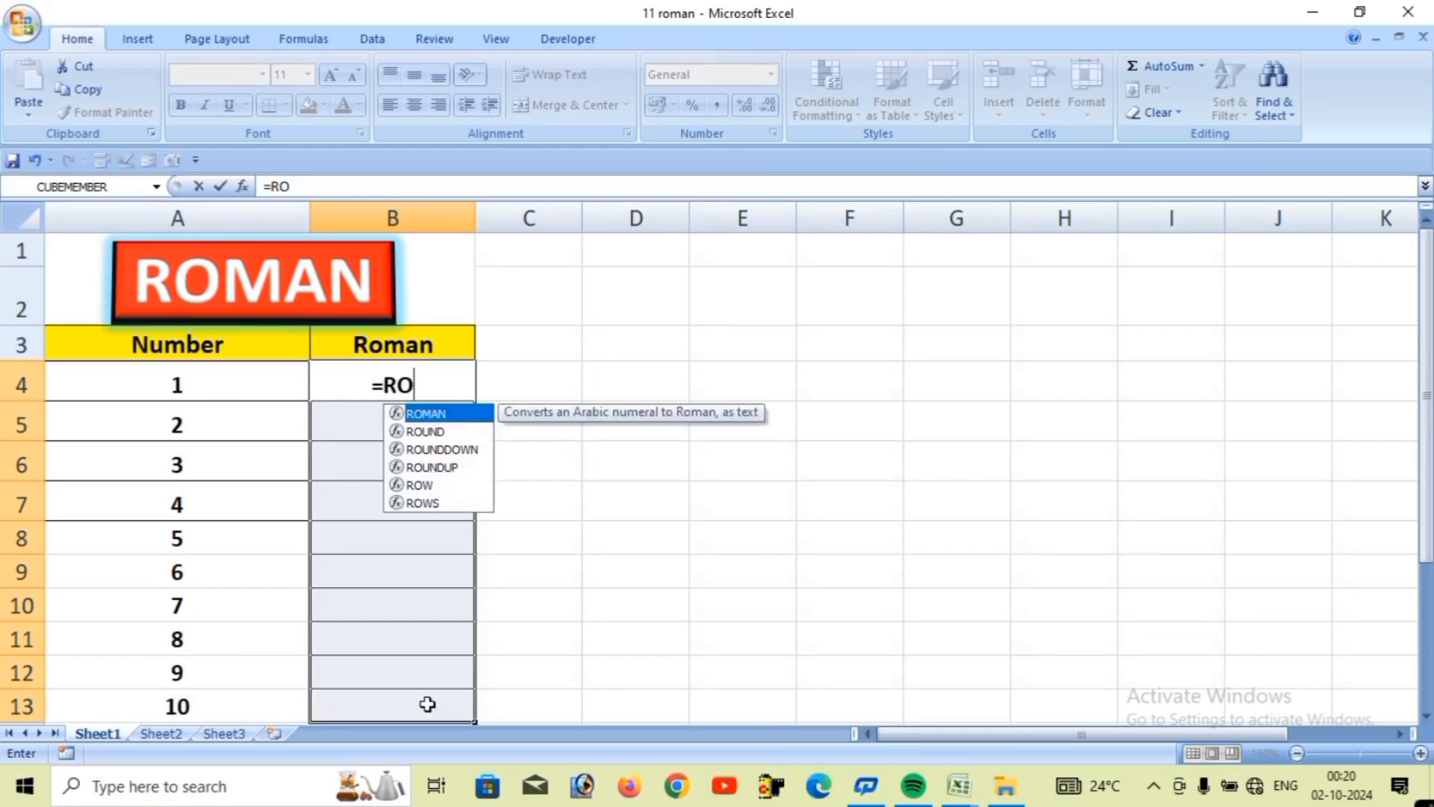
{"action": "type", "text": "MAN("}
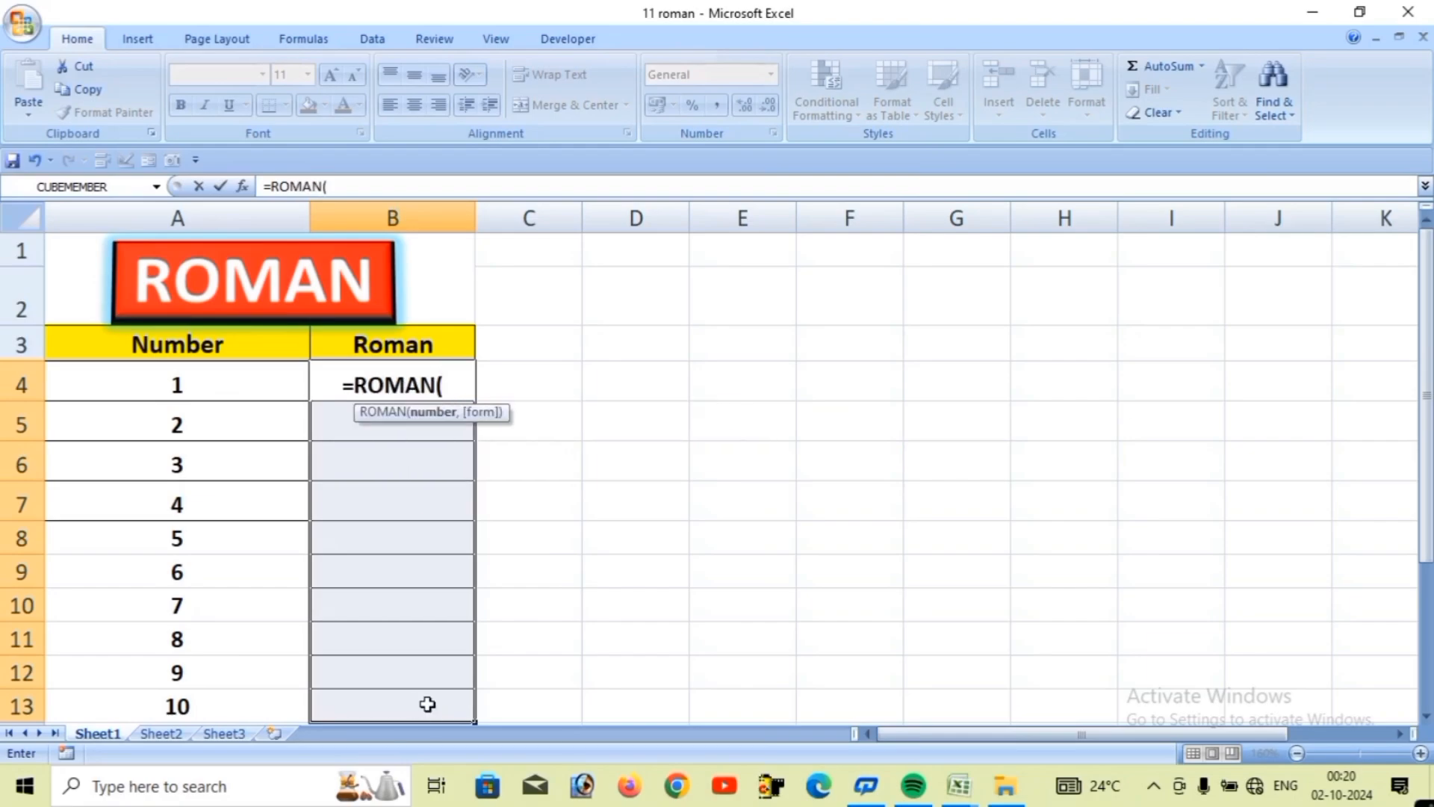
{"action": "left_click", "coordinate": [227, 382]}
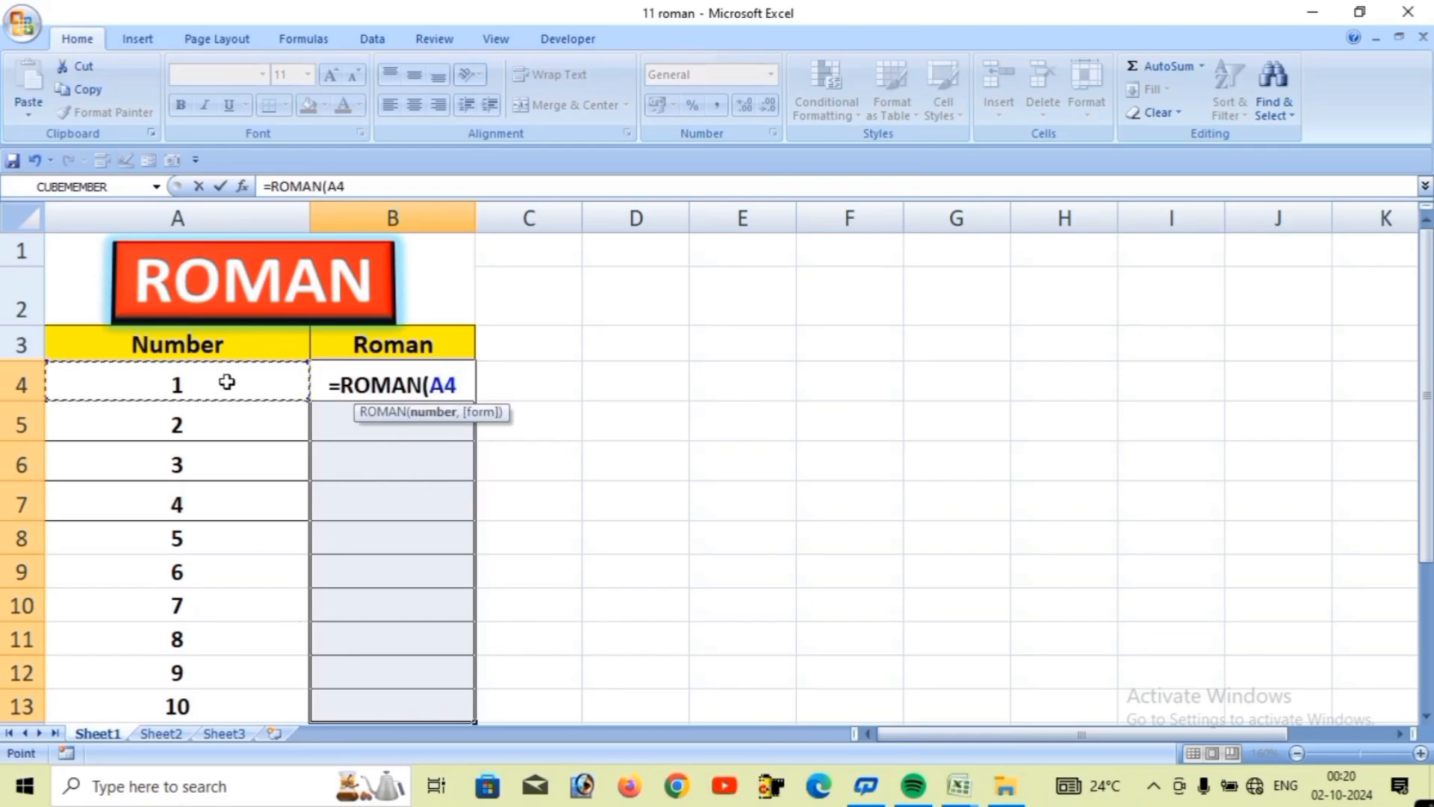
{"action": "type", "text": ")"}
{"action": "key", "text": "ctrl+Return"}
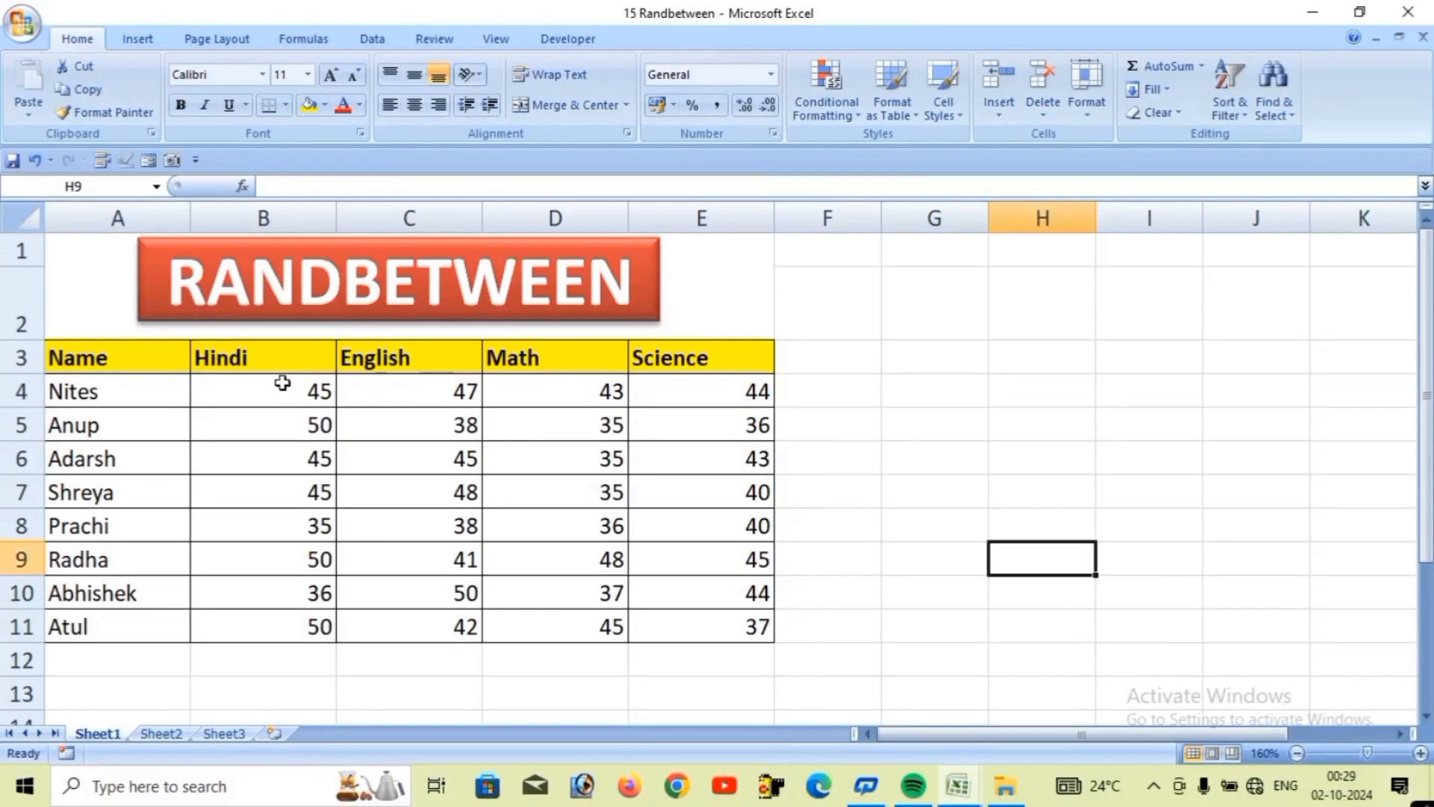
- Clear the existing subject marks from the range B4:E11
{"action": "left_click_drag", "start_coordinate": [284, 387], "coordinate": [706, 616]}
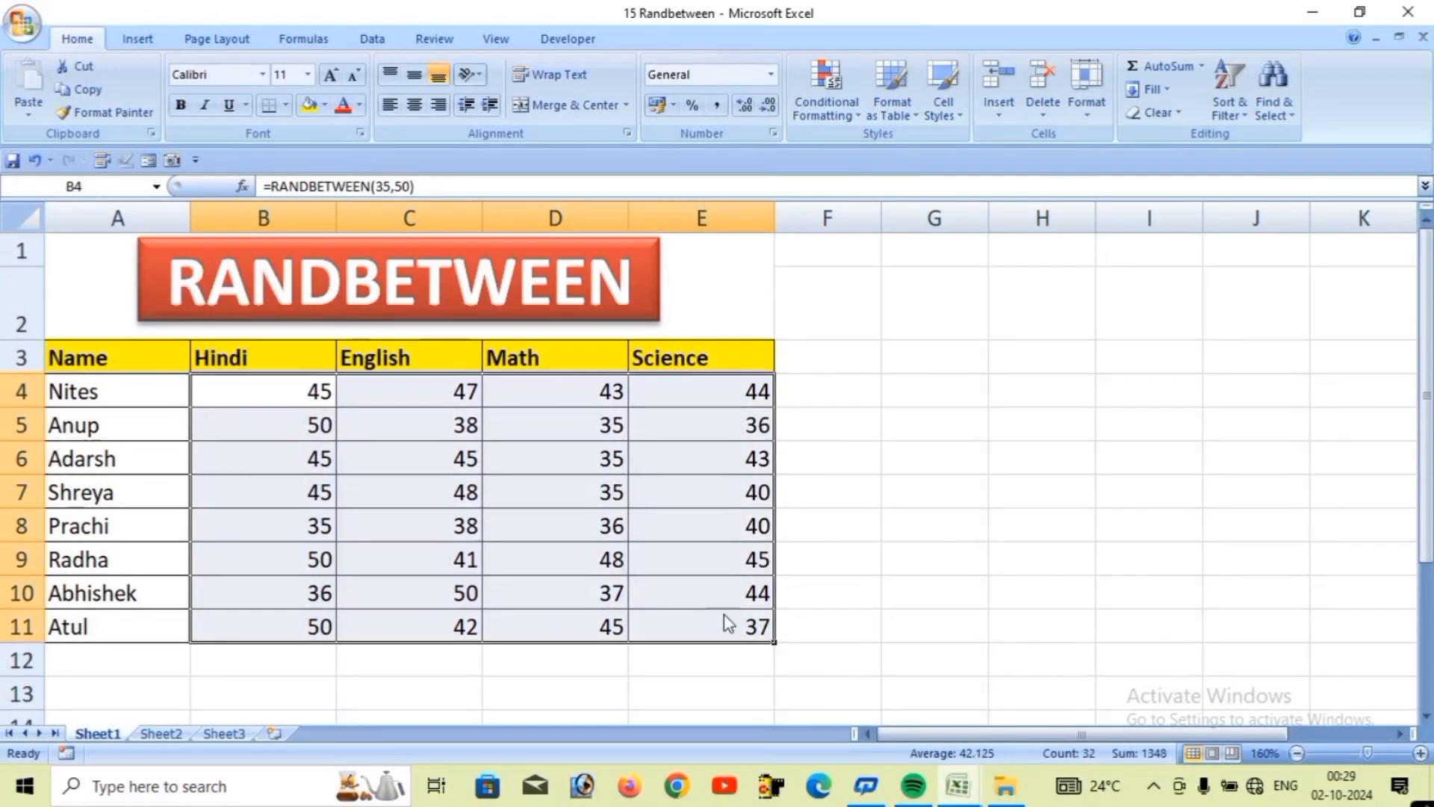
{"action": "key", "text": "Delete"}
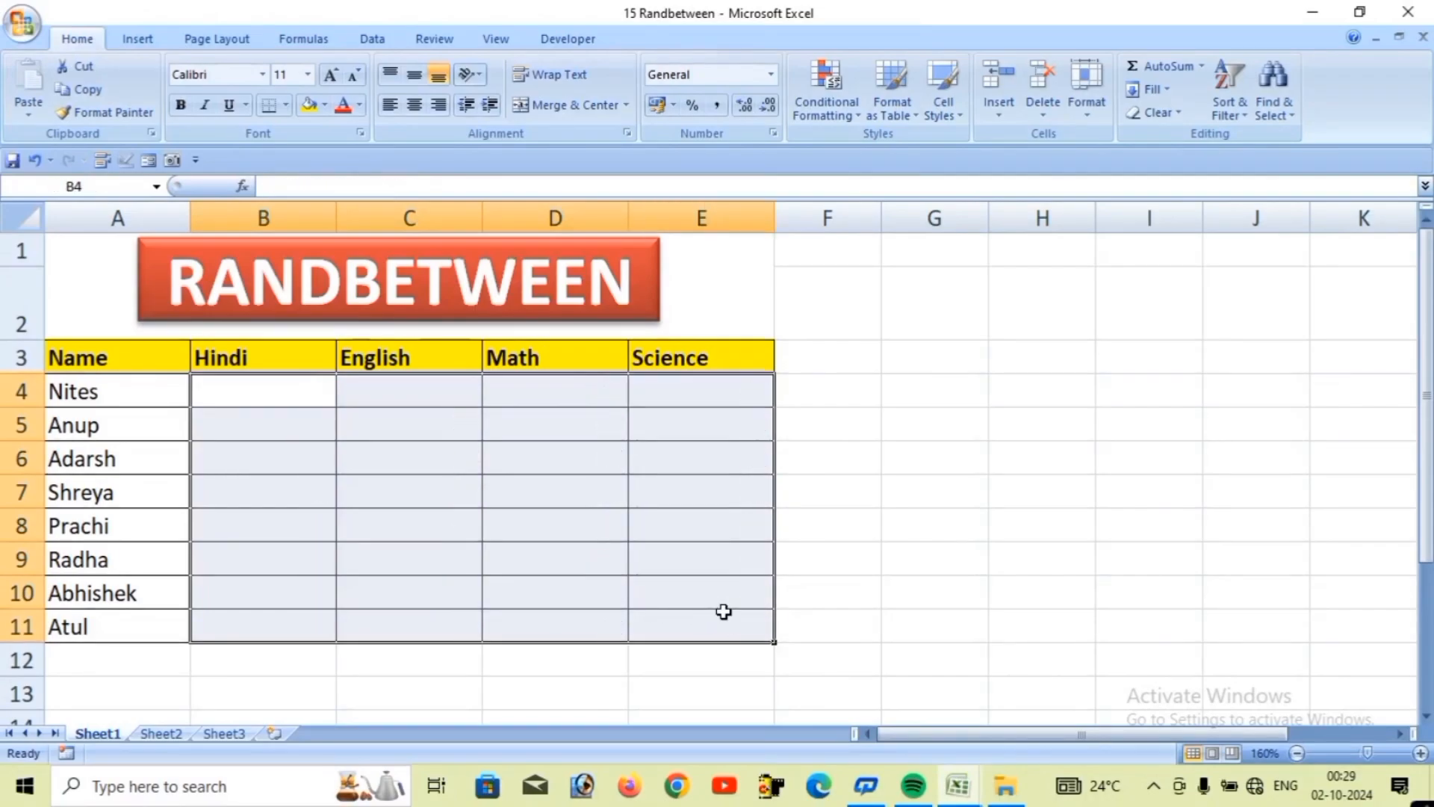
{"action": "left_click", "coordinate": [900, 524]}
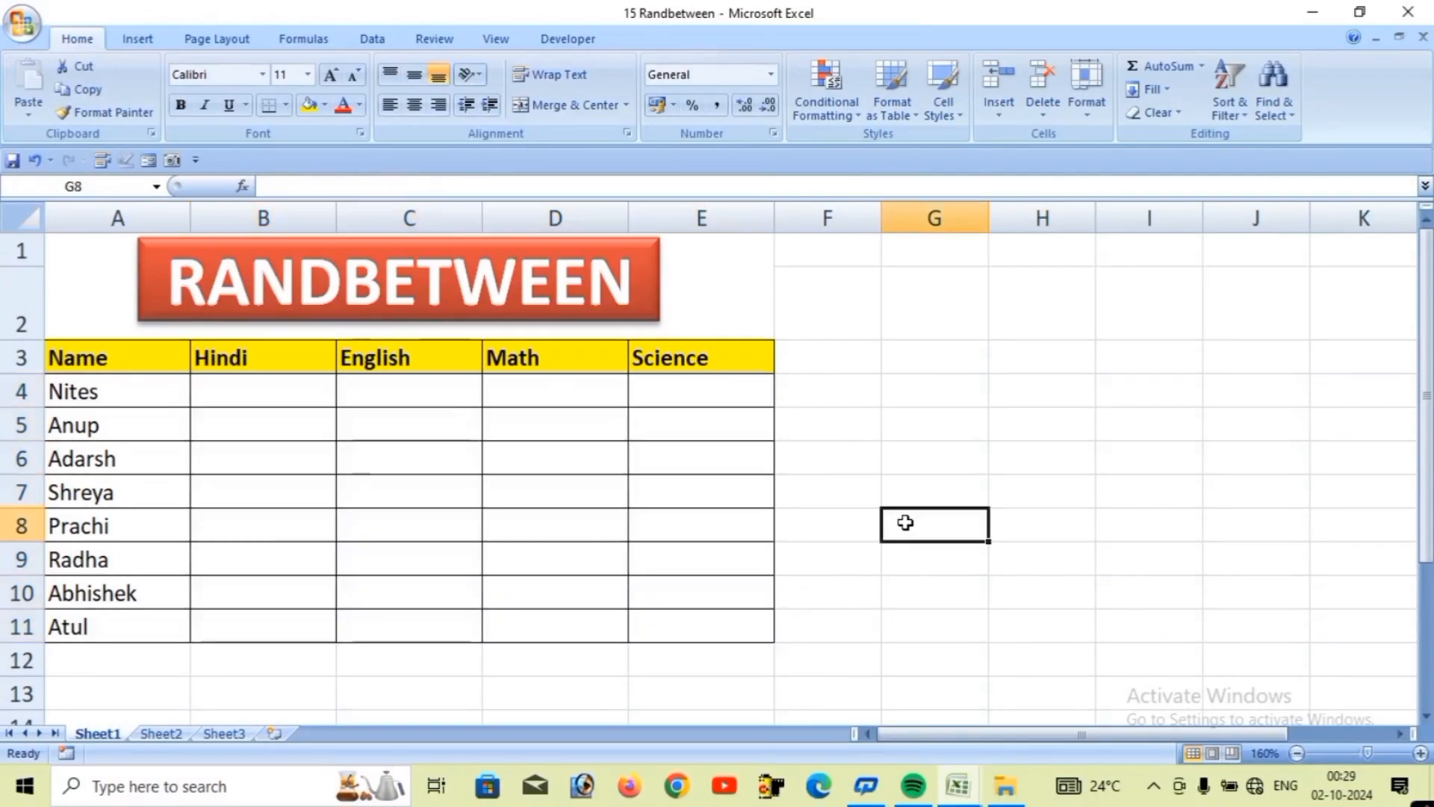
{"action": "left_click", "coordinate": [317, 400]}
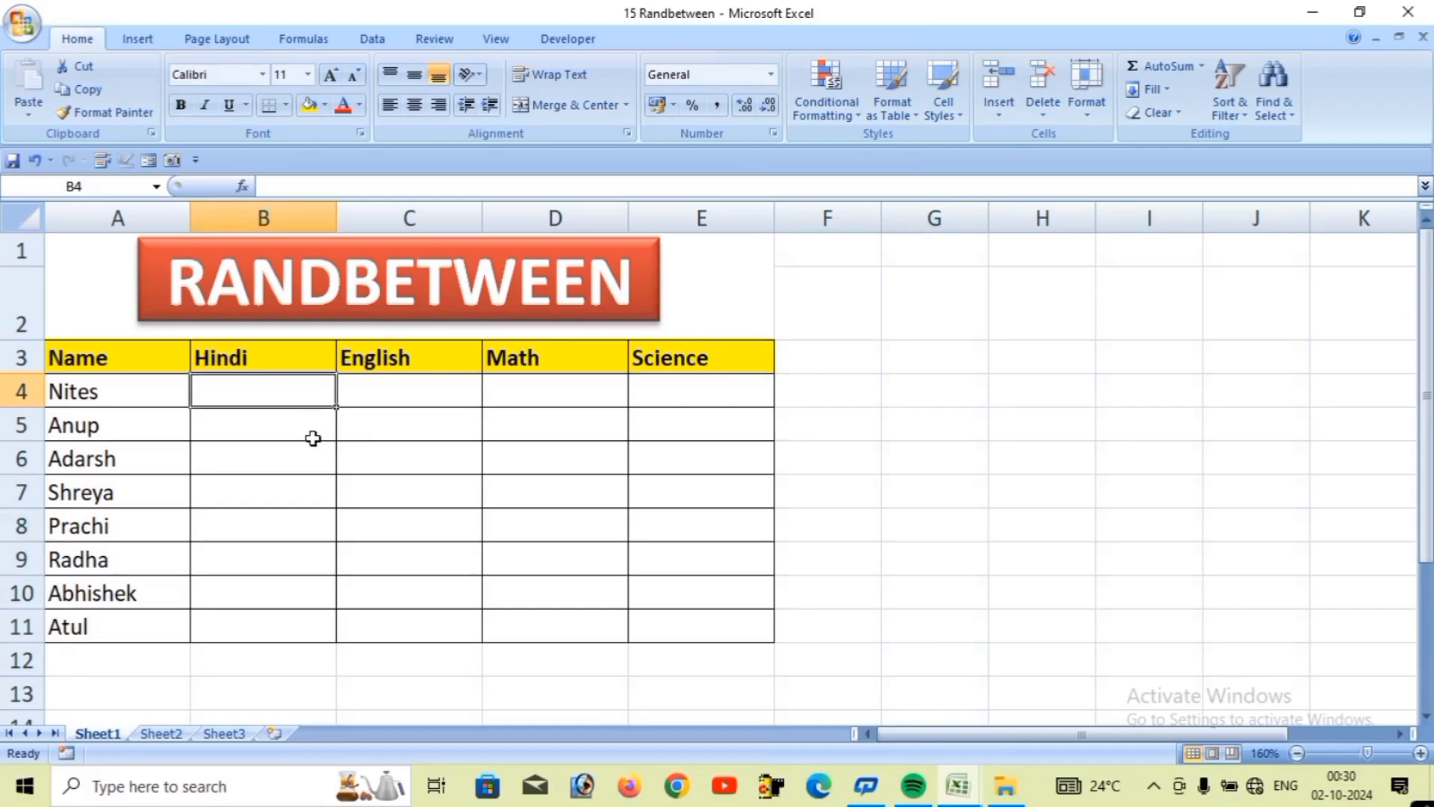
{"action": "left_click_drag", "start_coordinate": [410, 390], "coordinate": [702, 559]}
{"action": "left_click", "coordinate": [1063, 580]}
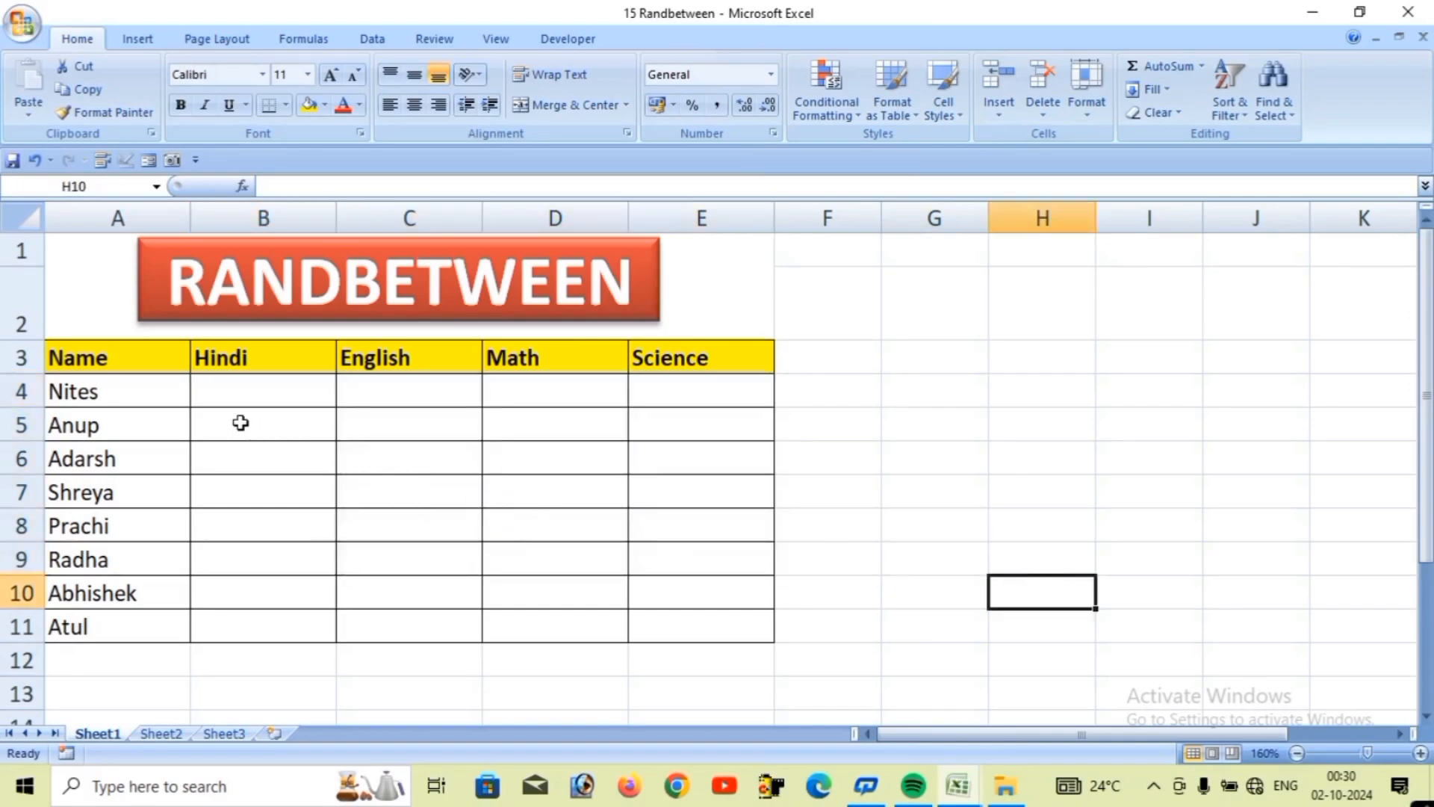
{"action": "left_click_drag", "start_coordinate": [240, 400], "coordinate": [710, 618]}
{"action": "left_click", "coordinate": [1043, 659]}
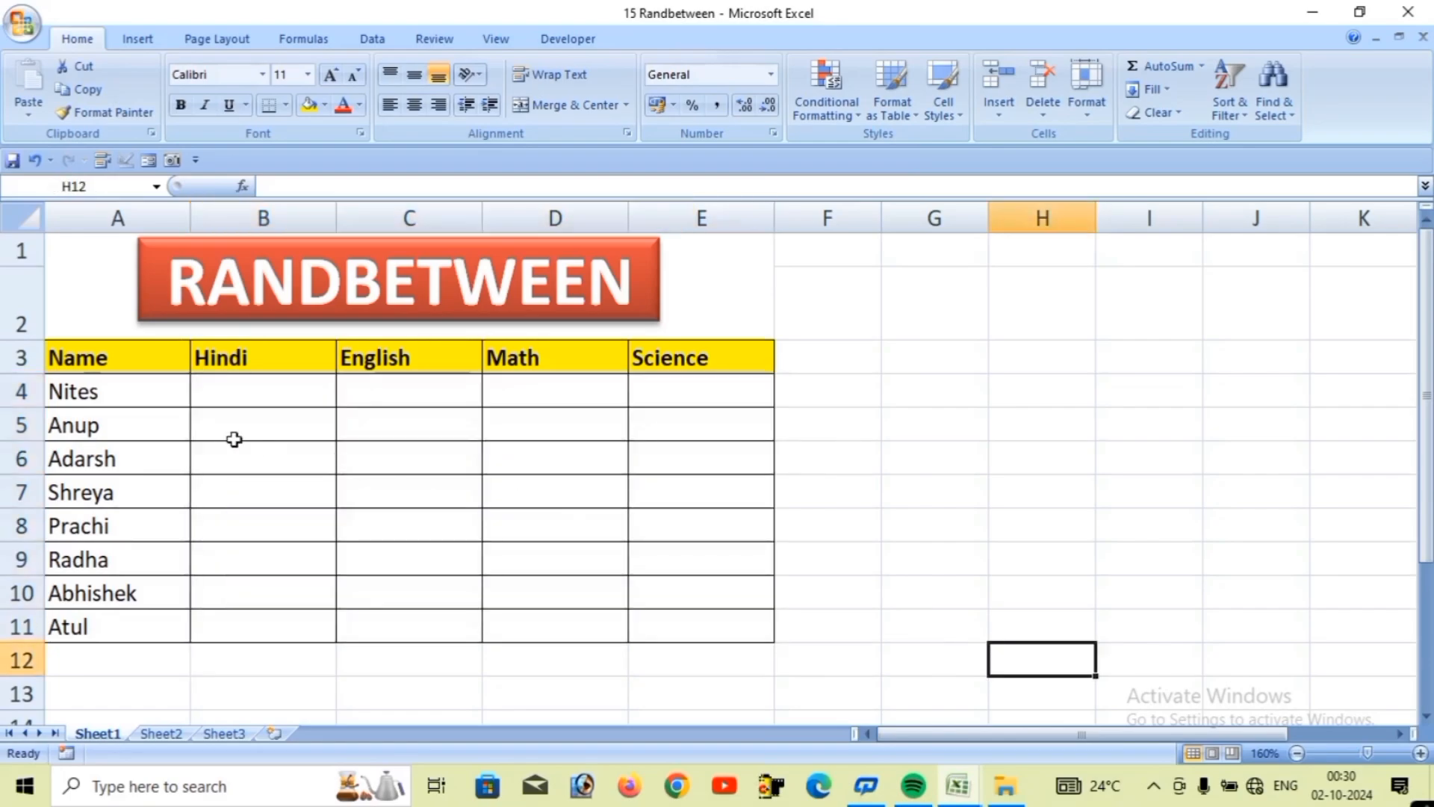
- Fill the marks range B4:E11 at once with the formula =RANDBETWEEN(35,50)
{"action": "left_click_drag", "start_coordinate": [247, 396], "coordinate": [726, 620]}
{"action": "type", "text": "="}
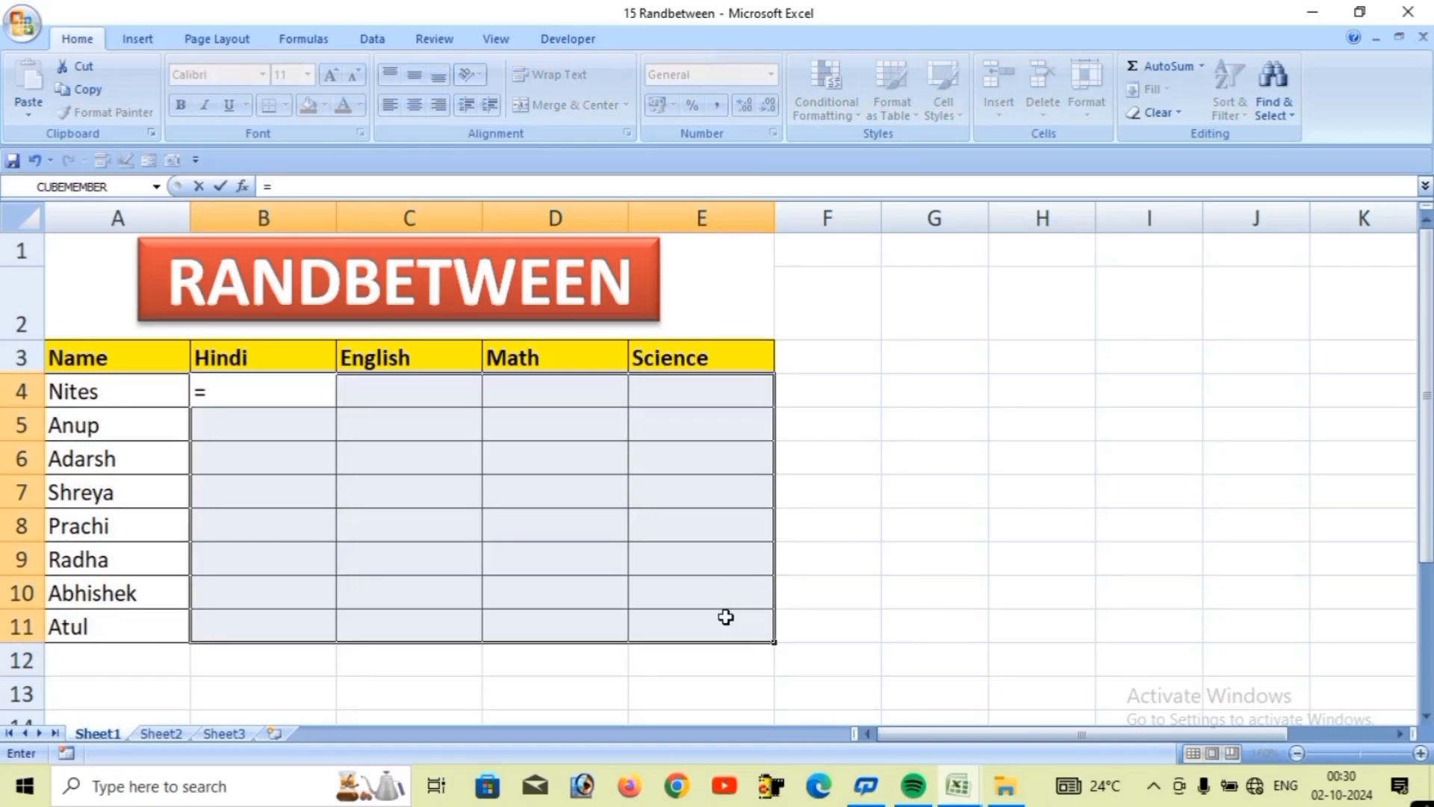
{"action": "type", "text": "rand"}
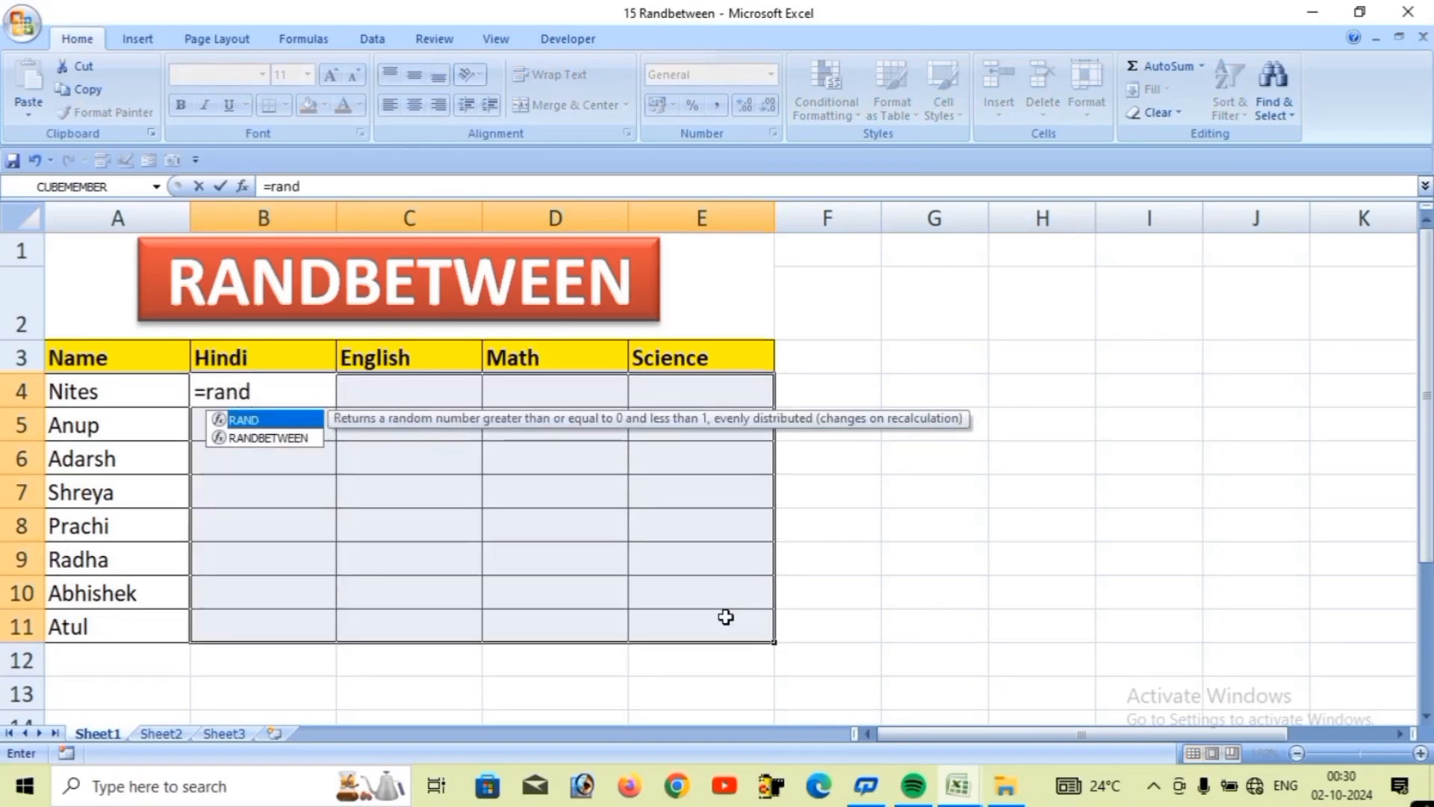
{"action": "key", "text": "Down"}
{"action": "key", "text": "Tab"}
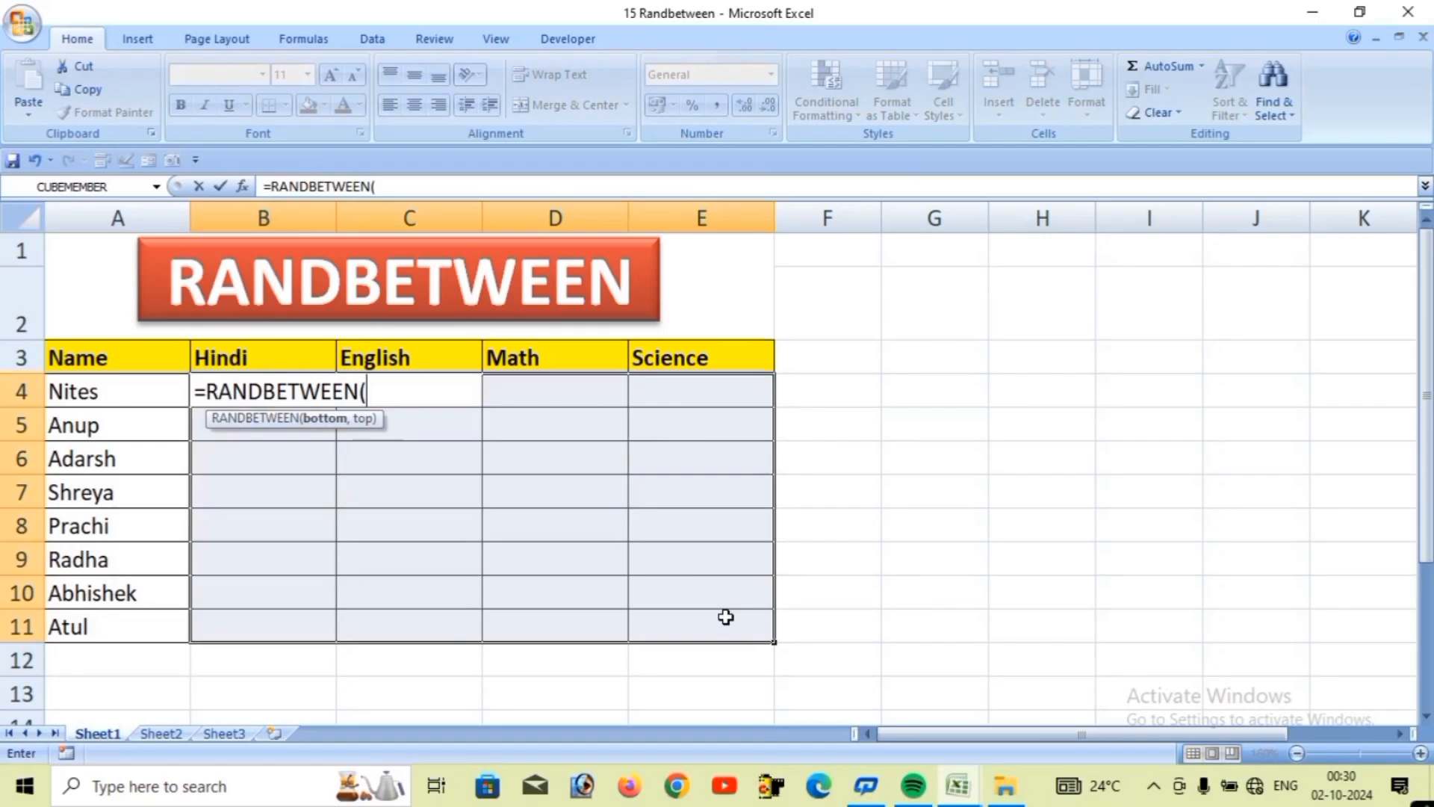
{"action": "type", "text": "35,50)"}
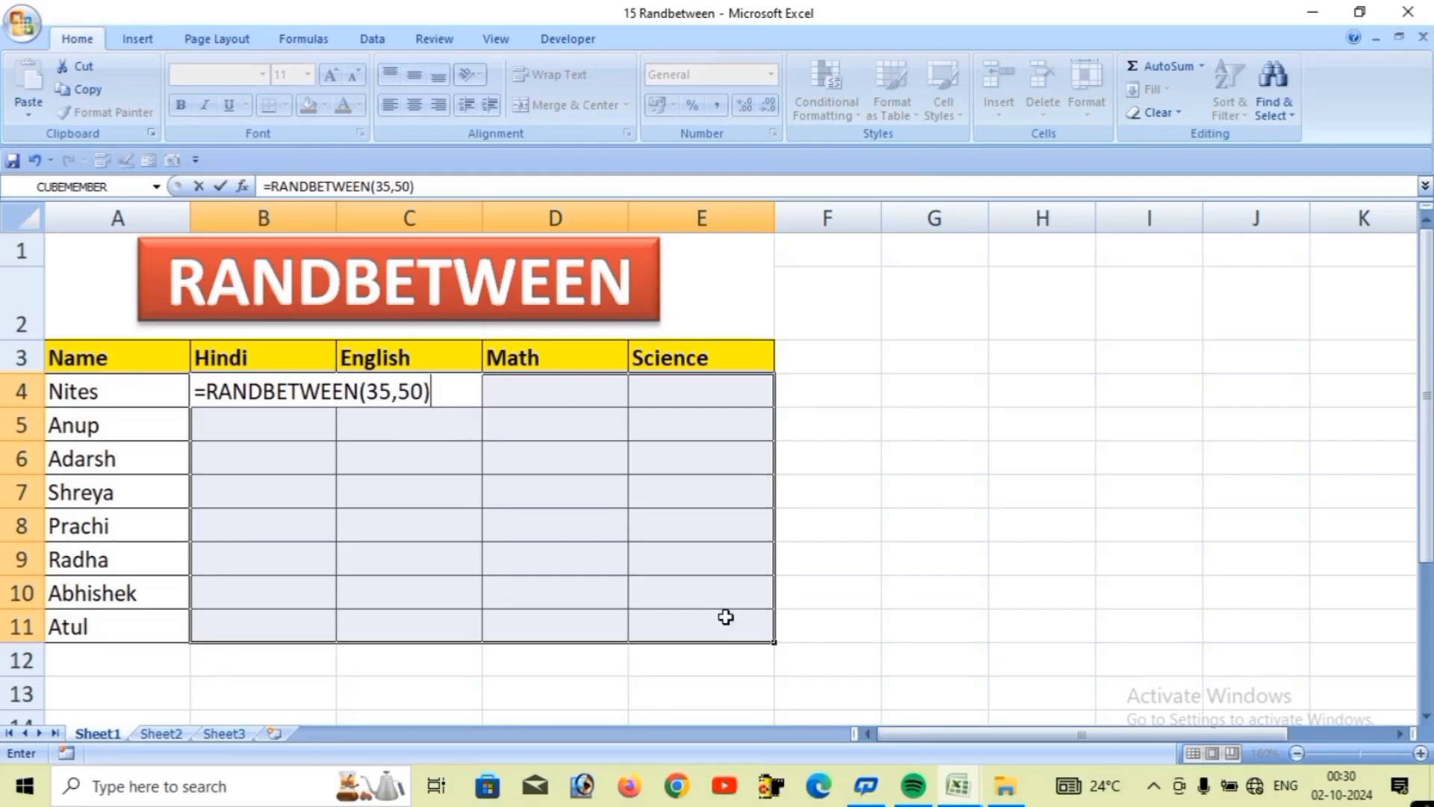
{"action": "key", "text": "ctrl+Return"}
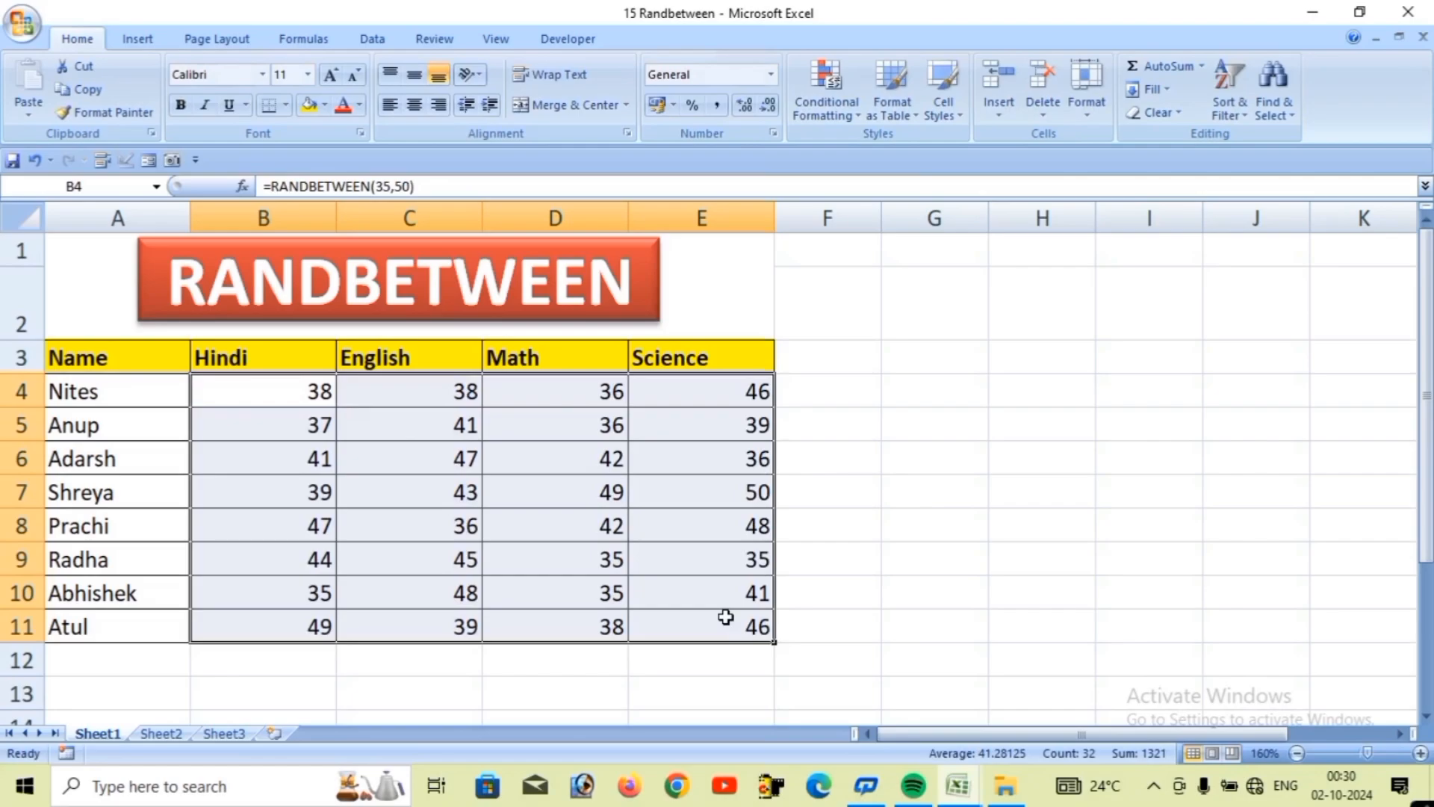
- Add the column heading Total in cell F3 beside Science
{"action": "left_click", "coordinate": [827, 362]}
{"action": "type", "text": "Total"}
{"action": "key", "text": "ctrl+Return"}
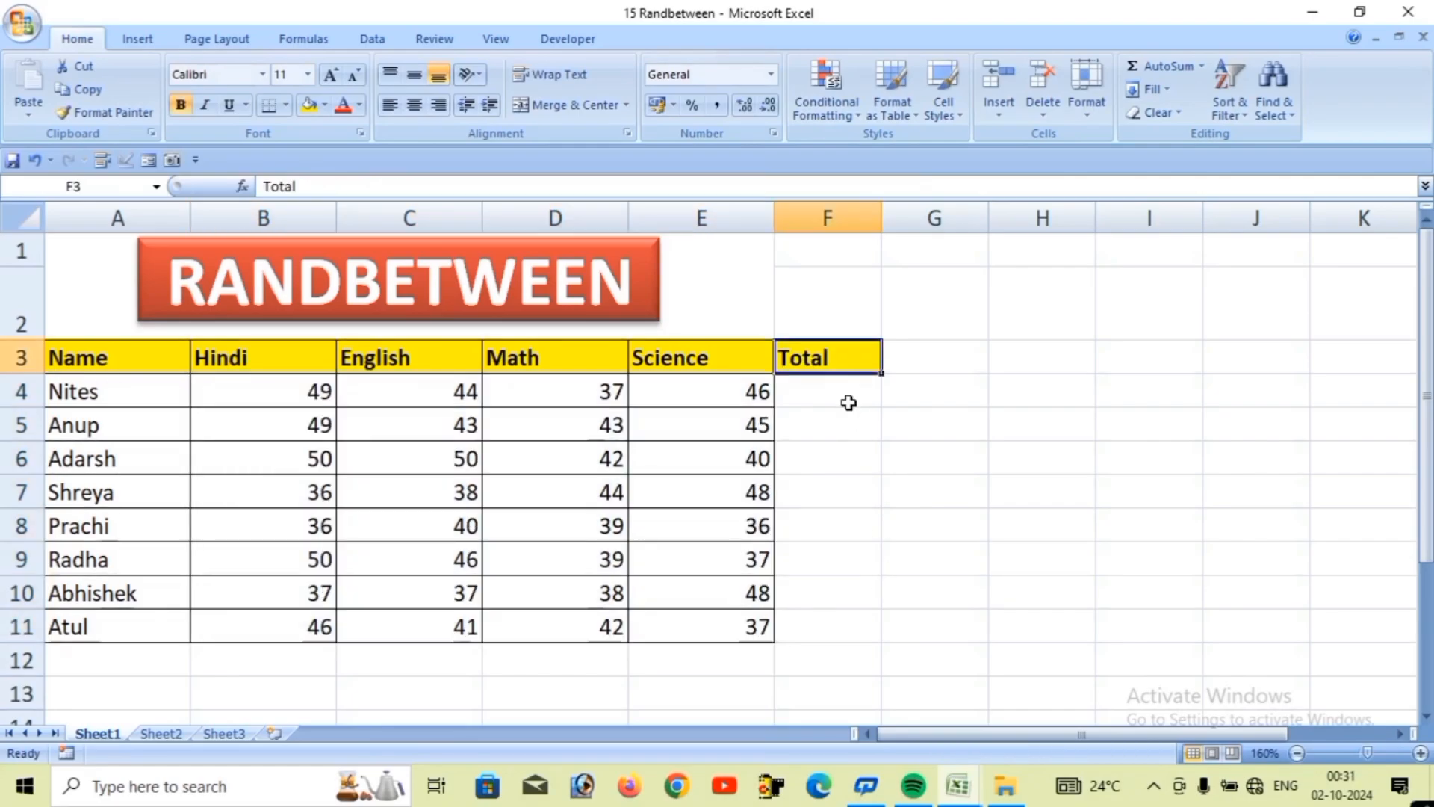
- Total the first student's marks in cell F4 with =SUM(B4:E4) using AutoSum and clear the cell again
{"action": "left_click", "coordinate": [849, 402]}
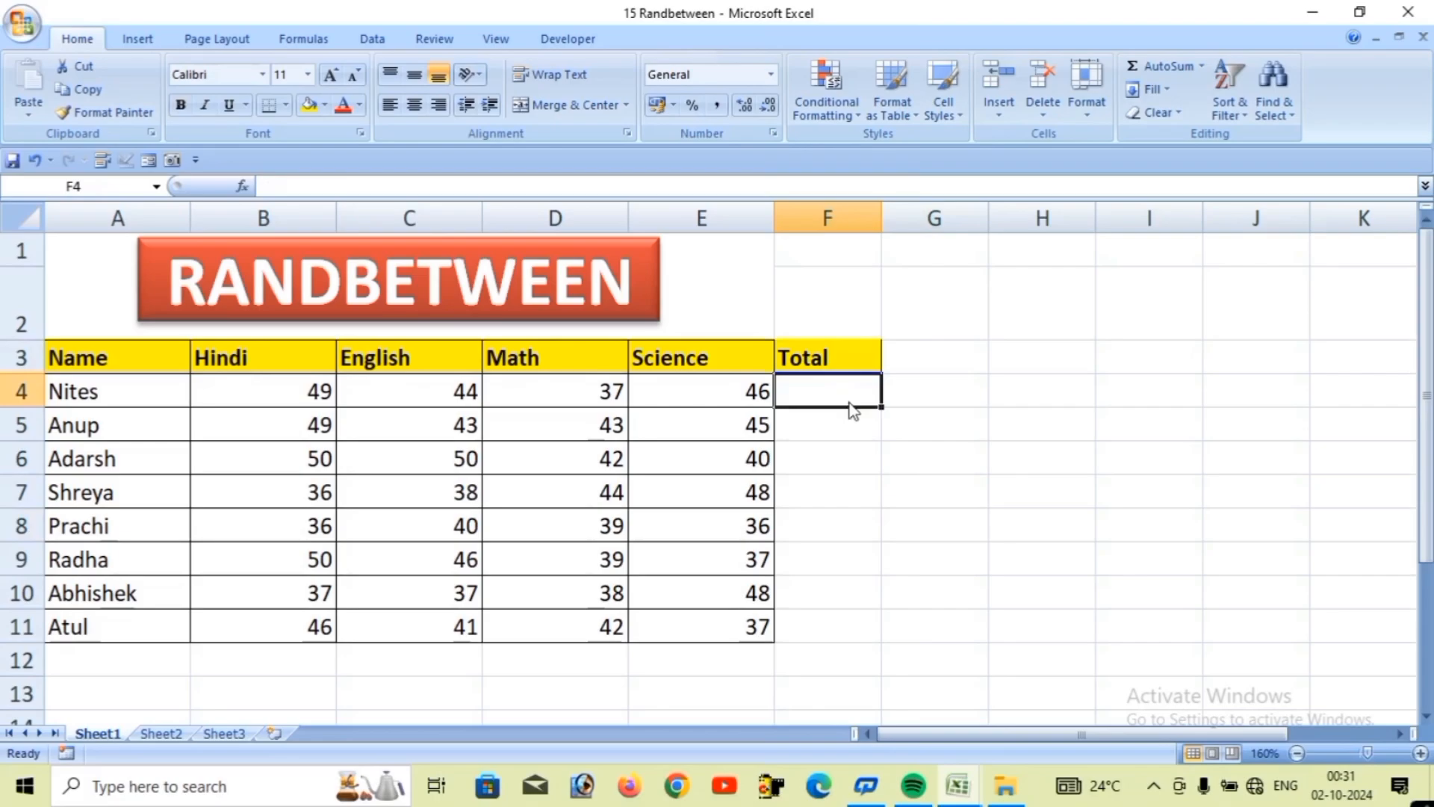
{"action": "key", "text": "Down"}
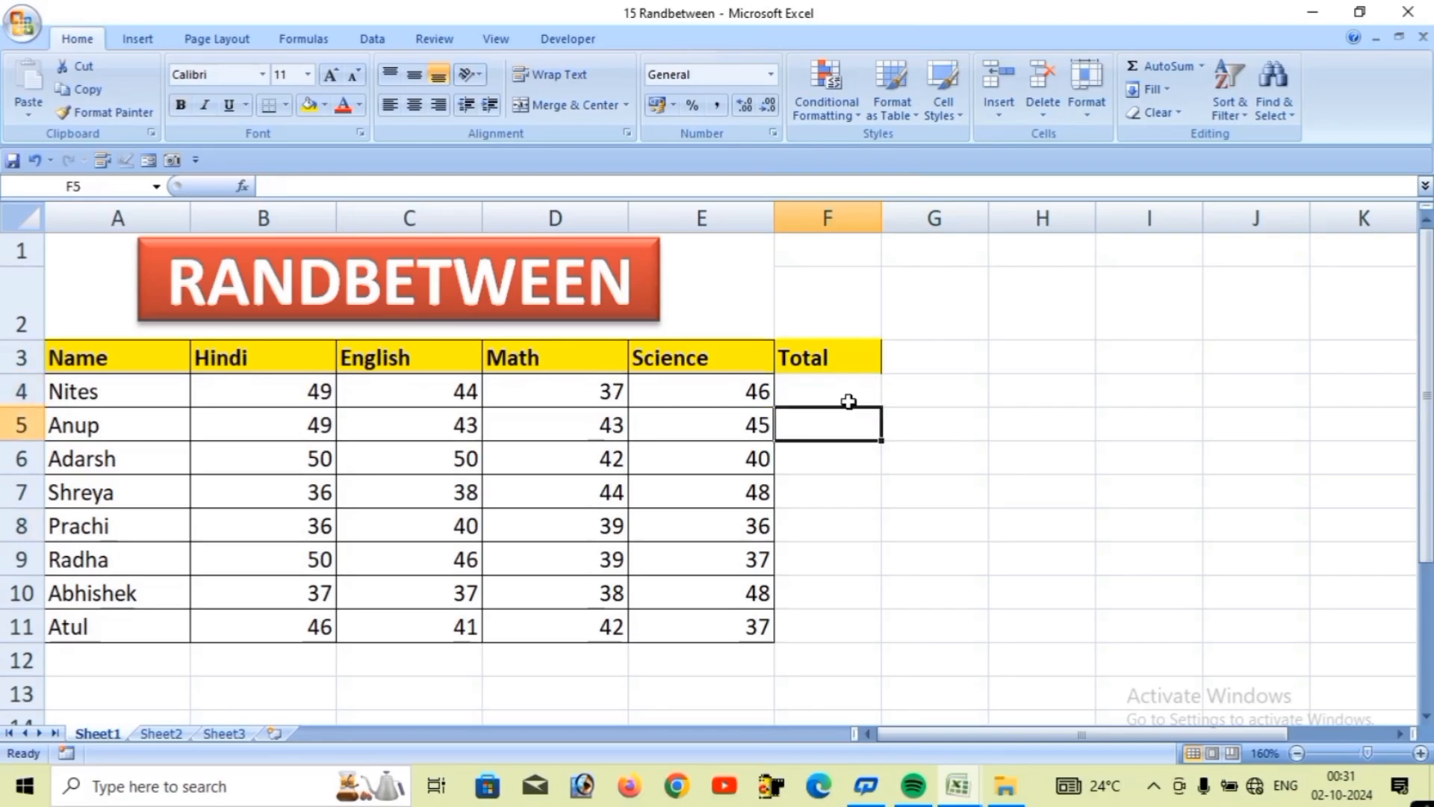
{"action": "left_click", "coordinate": [848, 402]}
{"action": "key", "text": "alt+equal"}
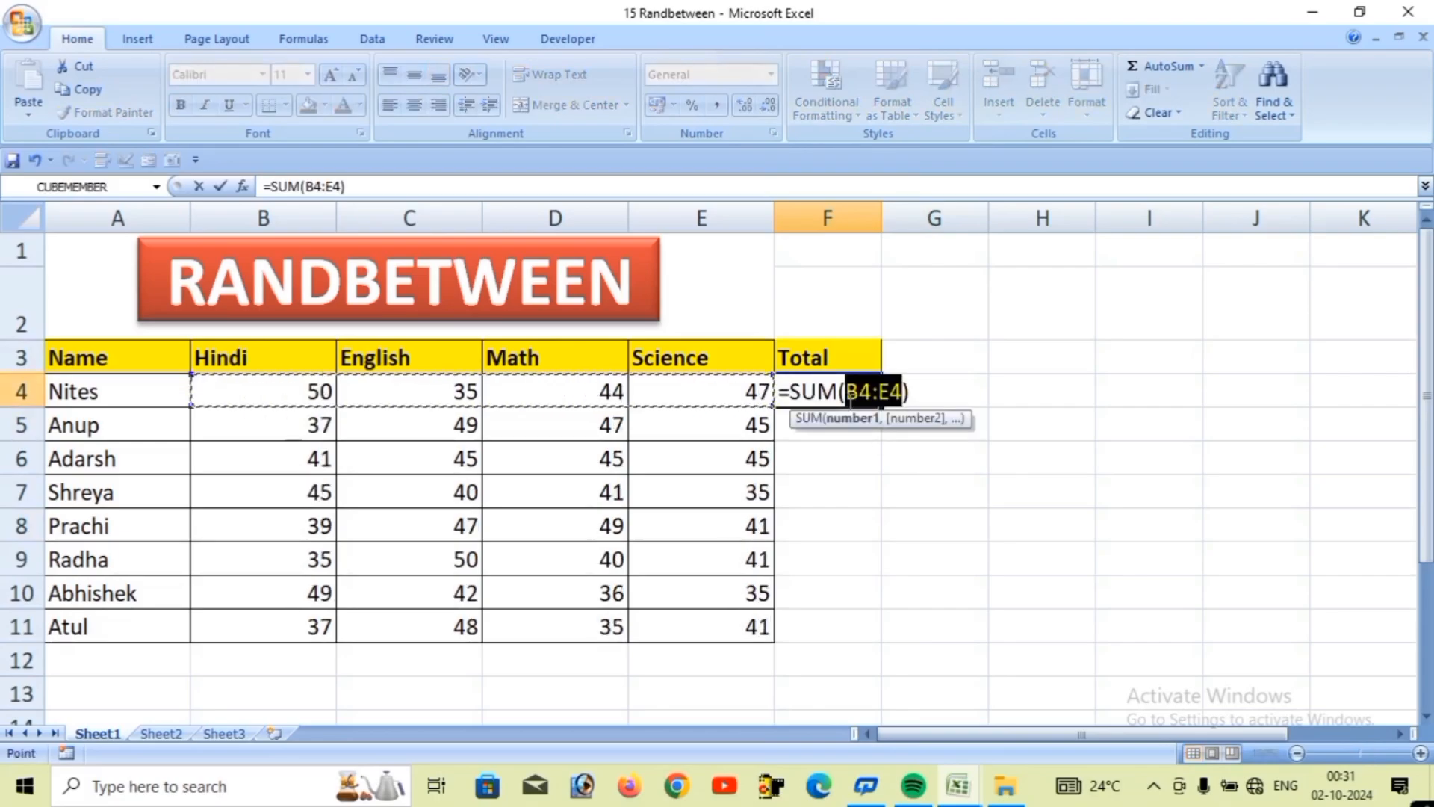
{"action": "key", "text": "Return"}
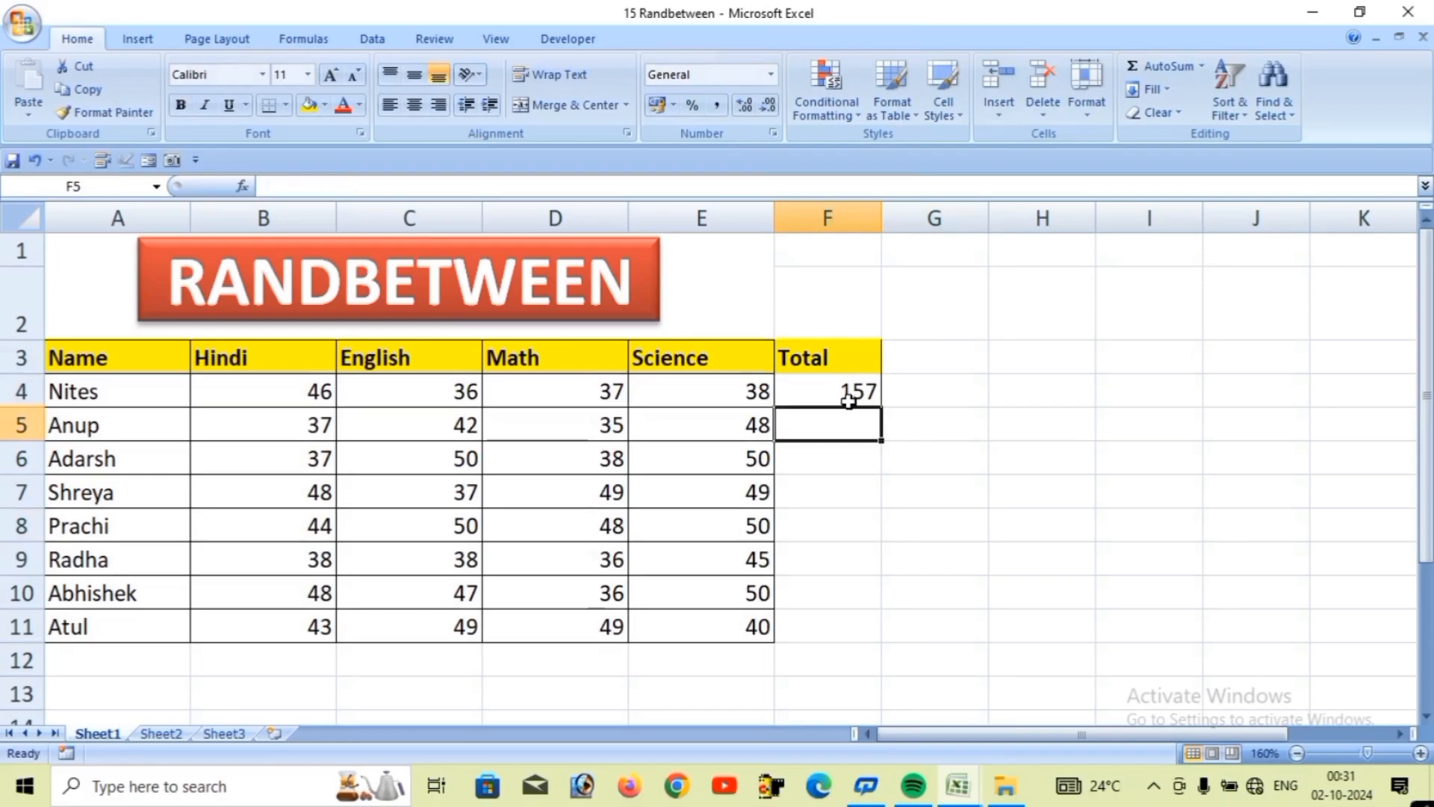
{"action": "left_click", "coordinate": [828, 390]}
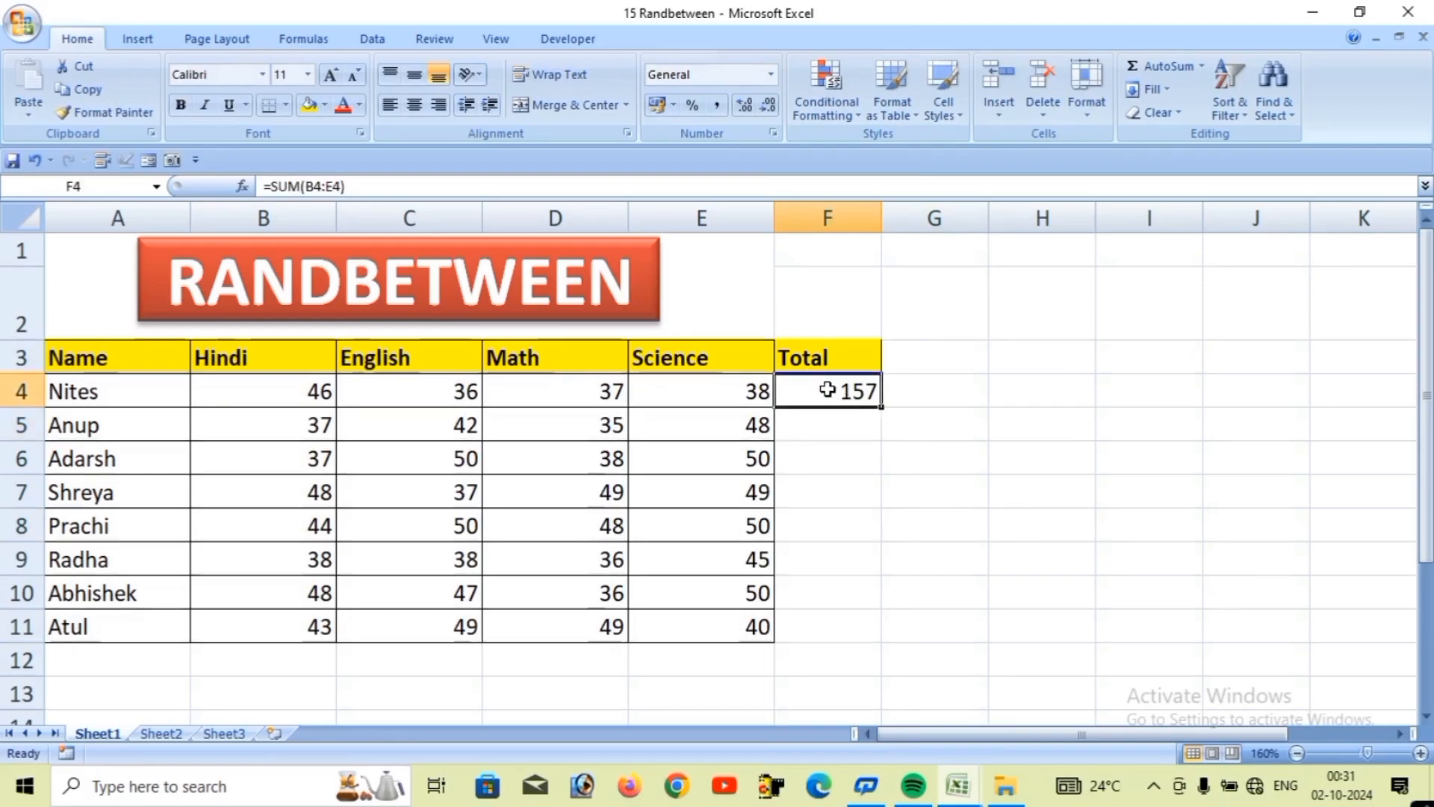
{"action": "key", "text": "Delete"}
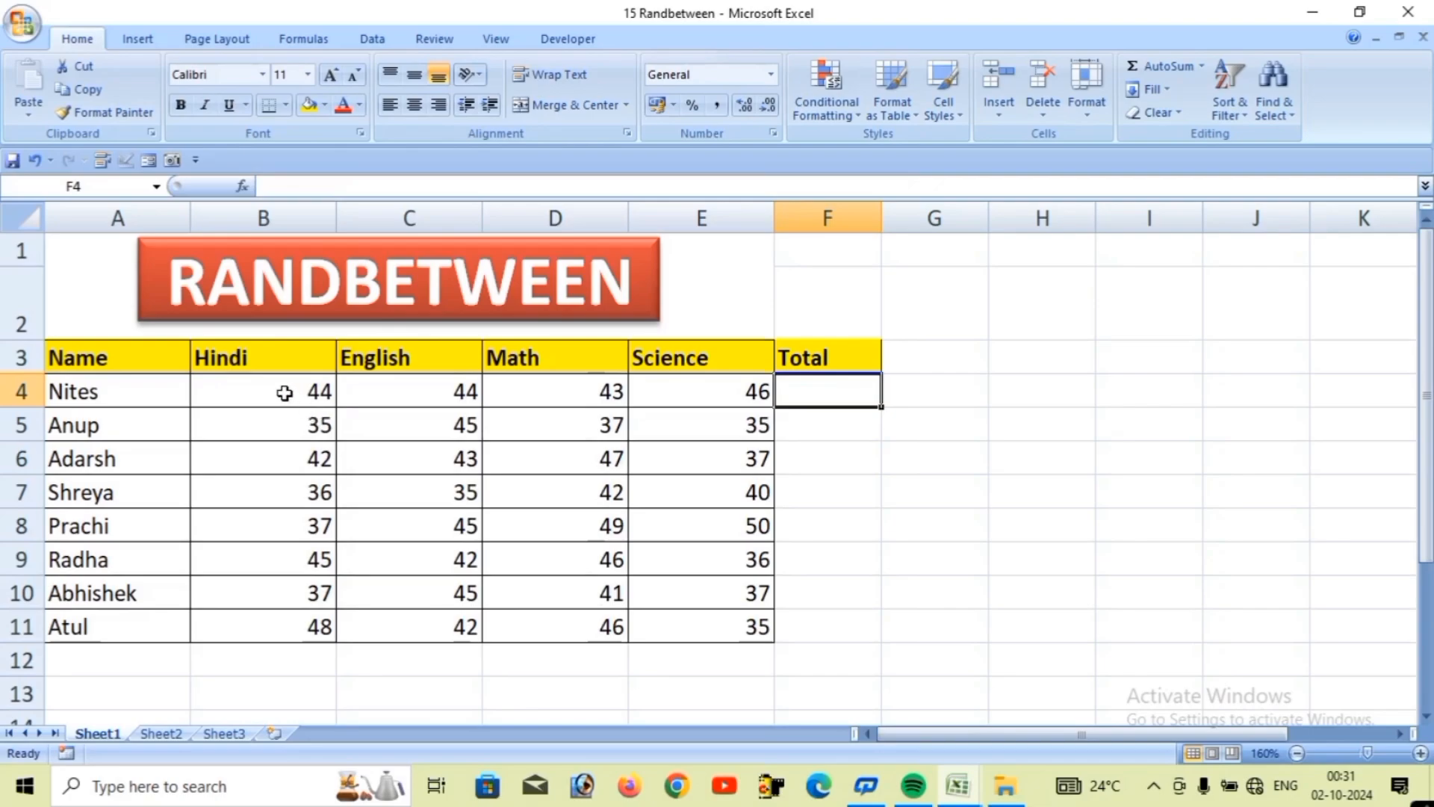
- Replace the RANDBETWEEN formulas in B4:E11 with their fixed values by copying the range and pasting it in place as Values
{"action": "left_click_drag", "start_coordinate": [284, 393], "coordinate": [739, 632]}
{"action": "key", "text": "ctrl+c"}
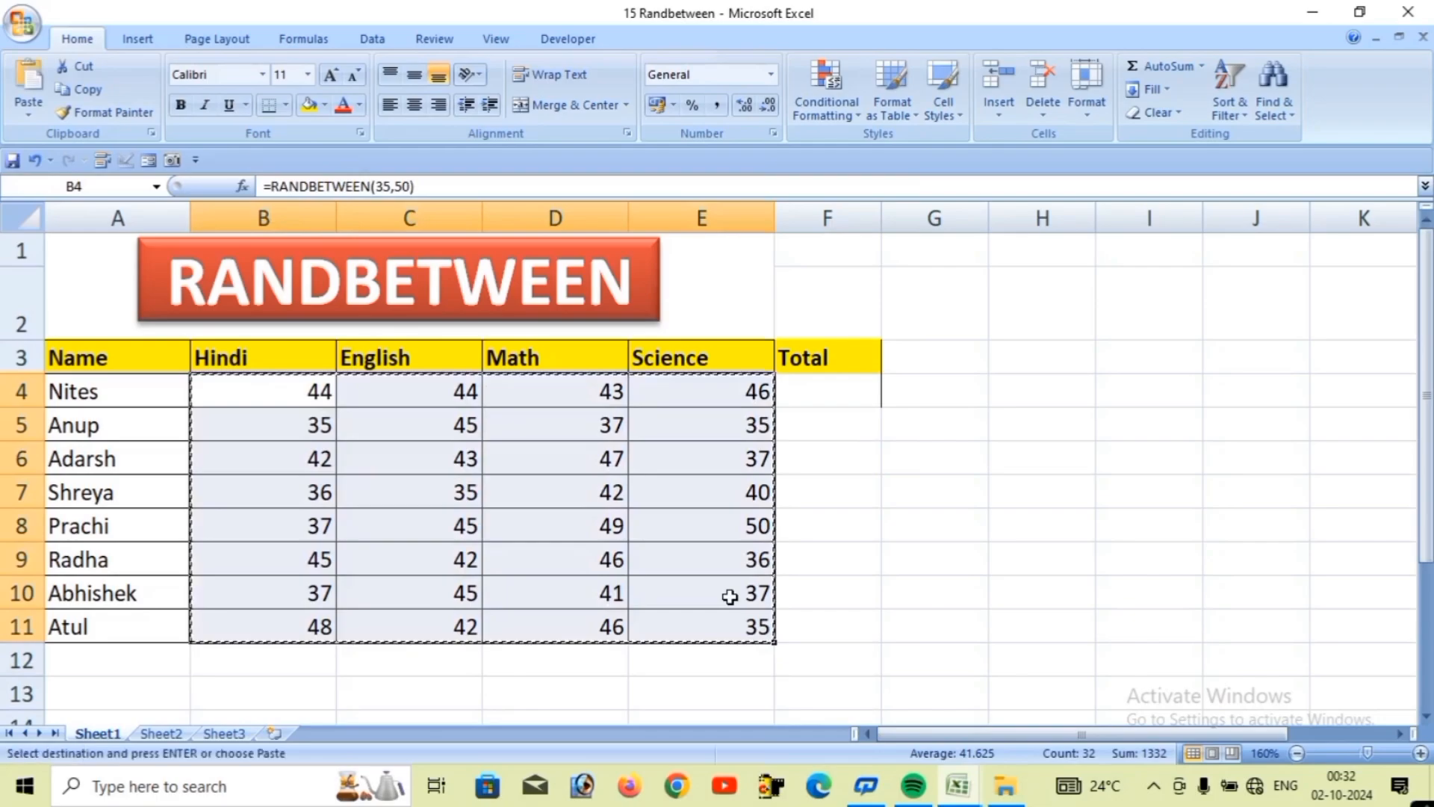
{"action": "key", "text": "ctrl+alt+v"}
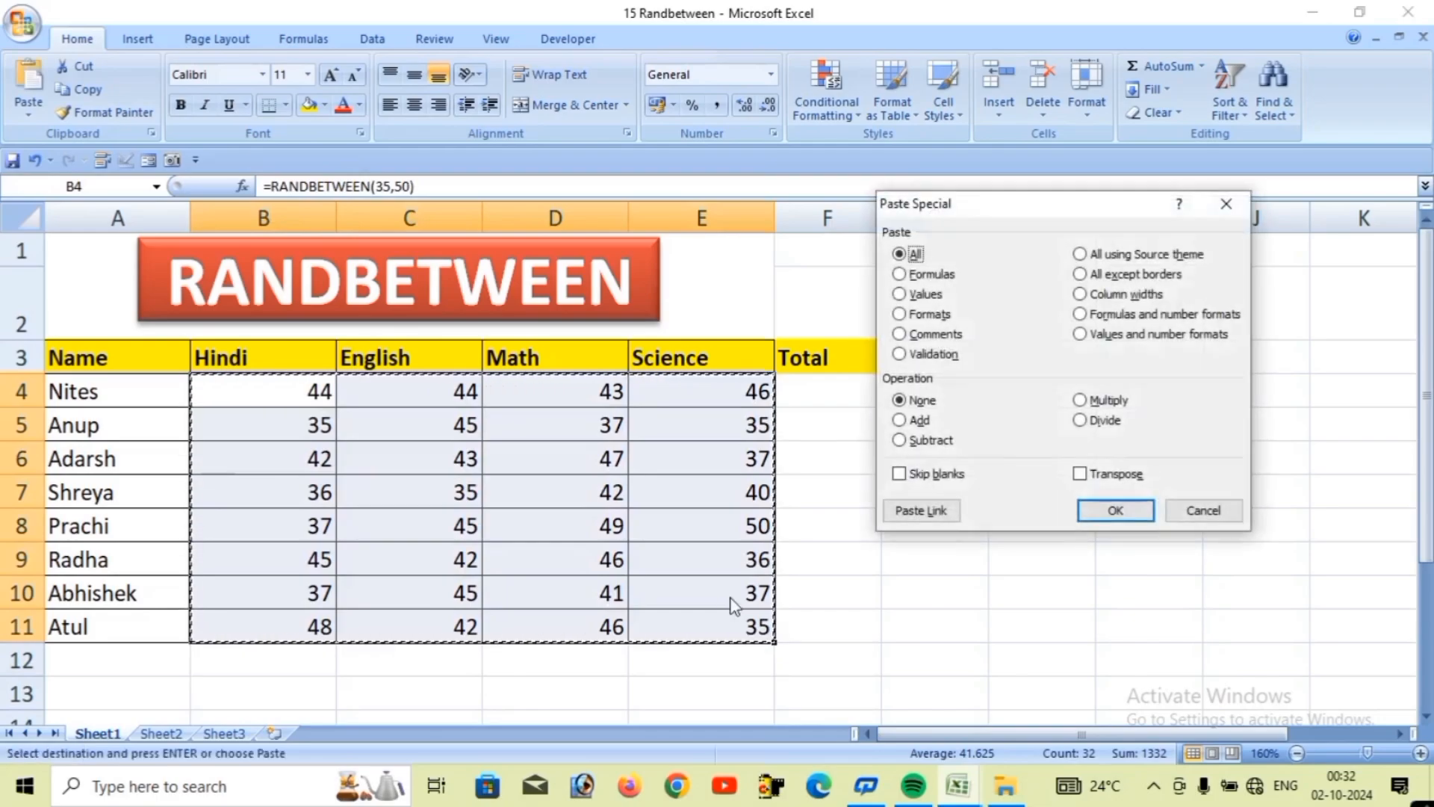
{"action": "left_click", "coordinate": [930, 295]}
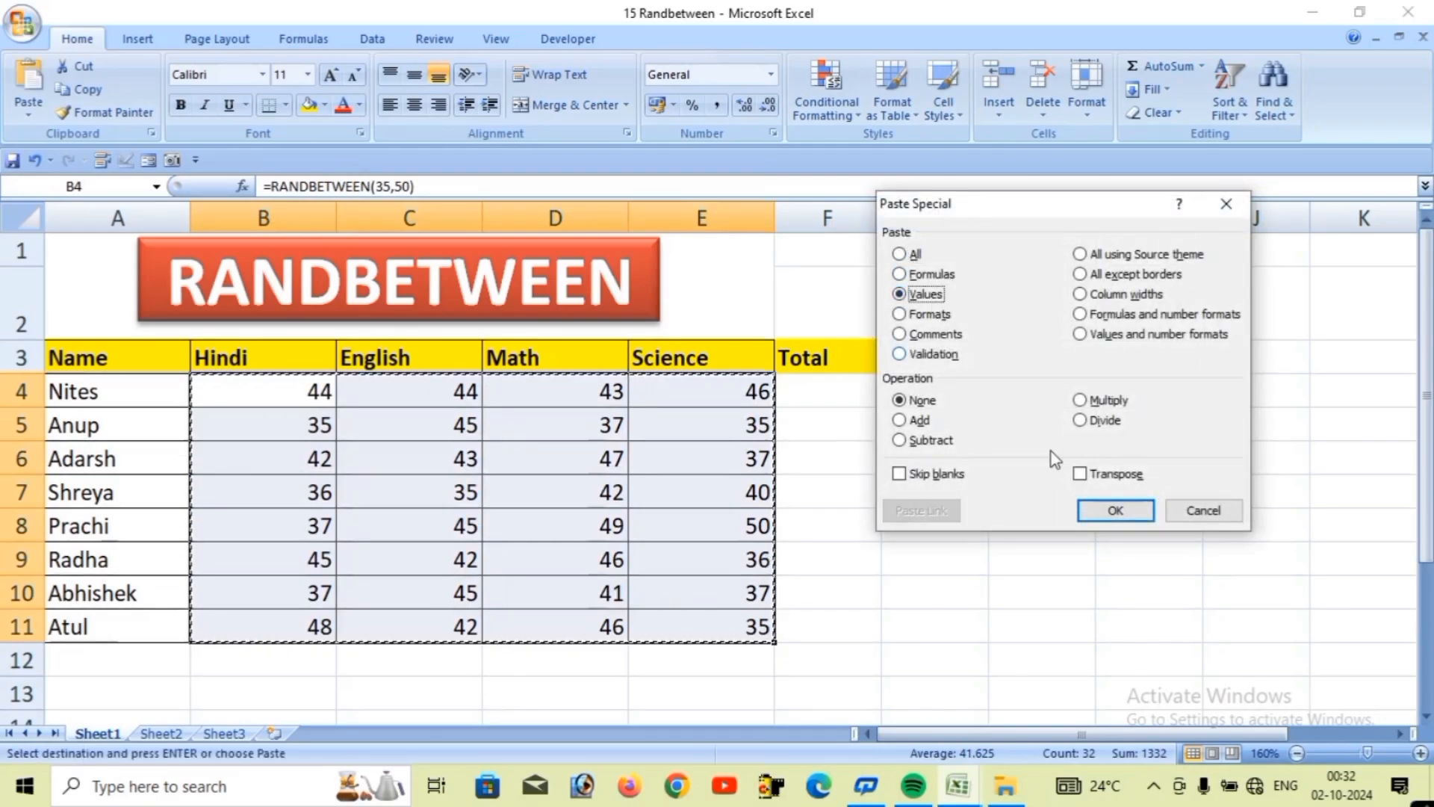
{"action": "left_click", "coordinate": [1120, 514]}
{"action": "left_click", "coordinate": [964, 553]}
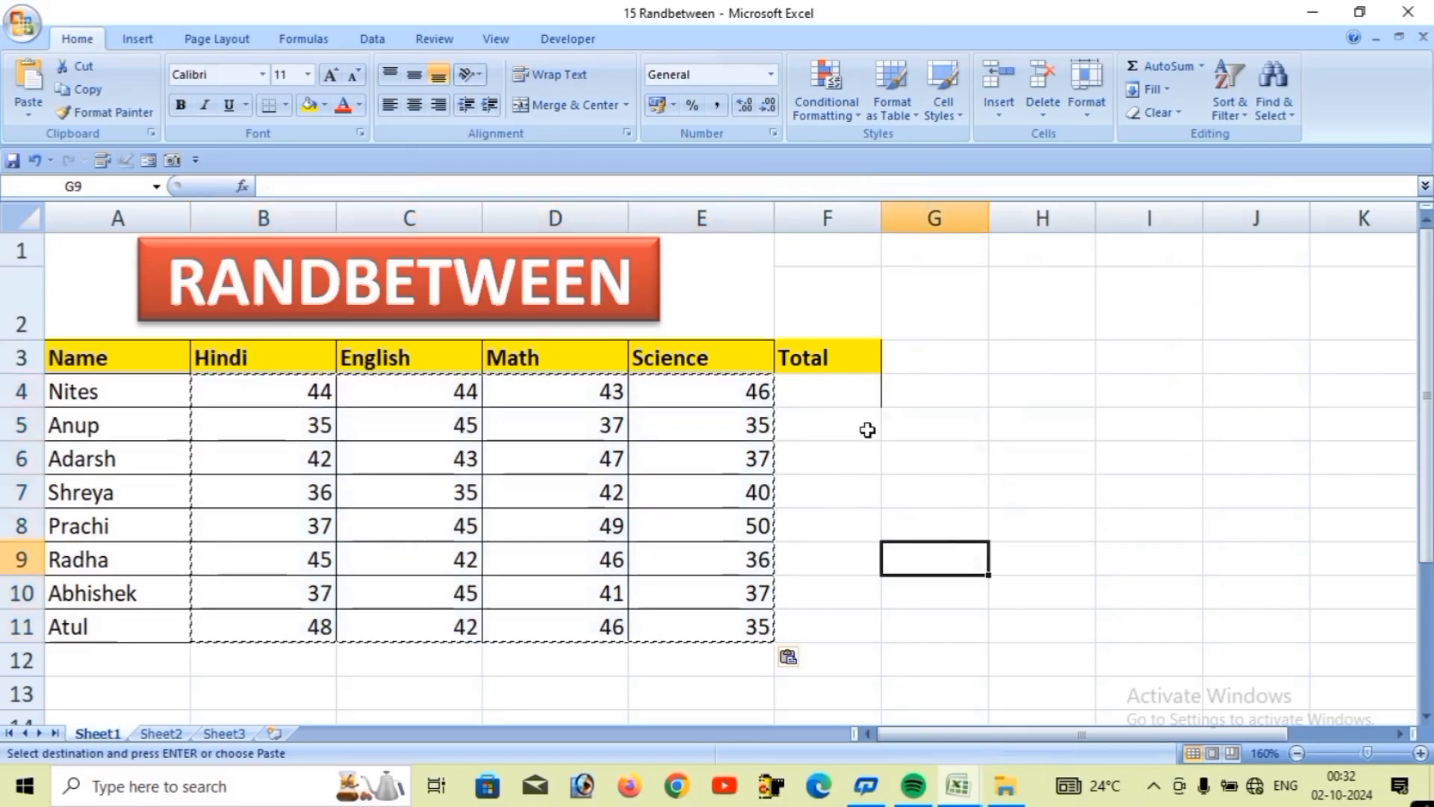
{"action": "left_click", "coordinate": [824, 401]}
{"action": "left_click", "coordinate": [1207, 666]}
{"action": "left_click", "coordinate": [980, 490]}
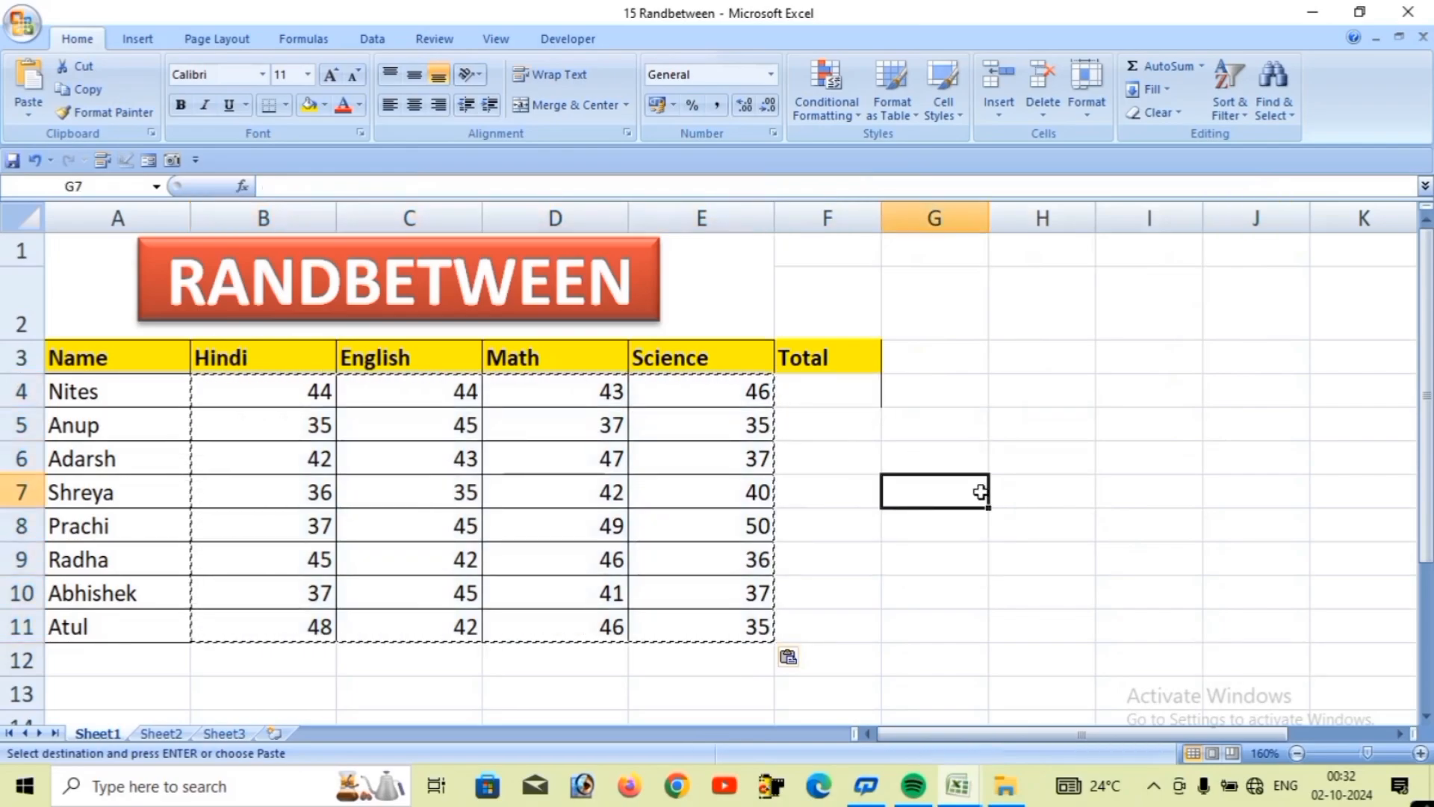
{"action": "key", "text": "Escape"}
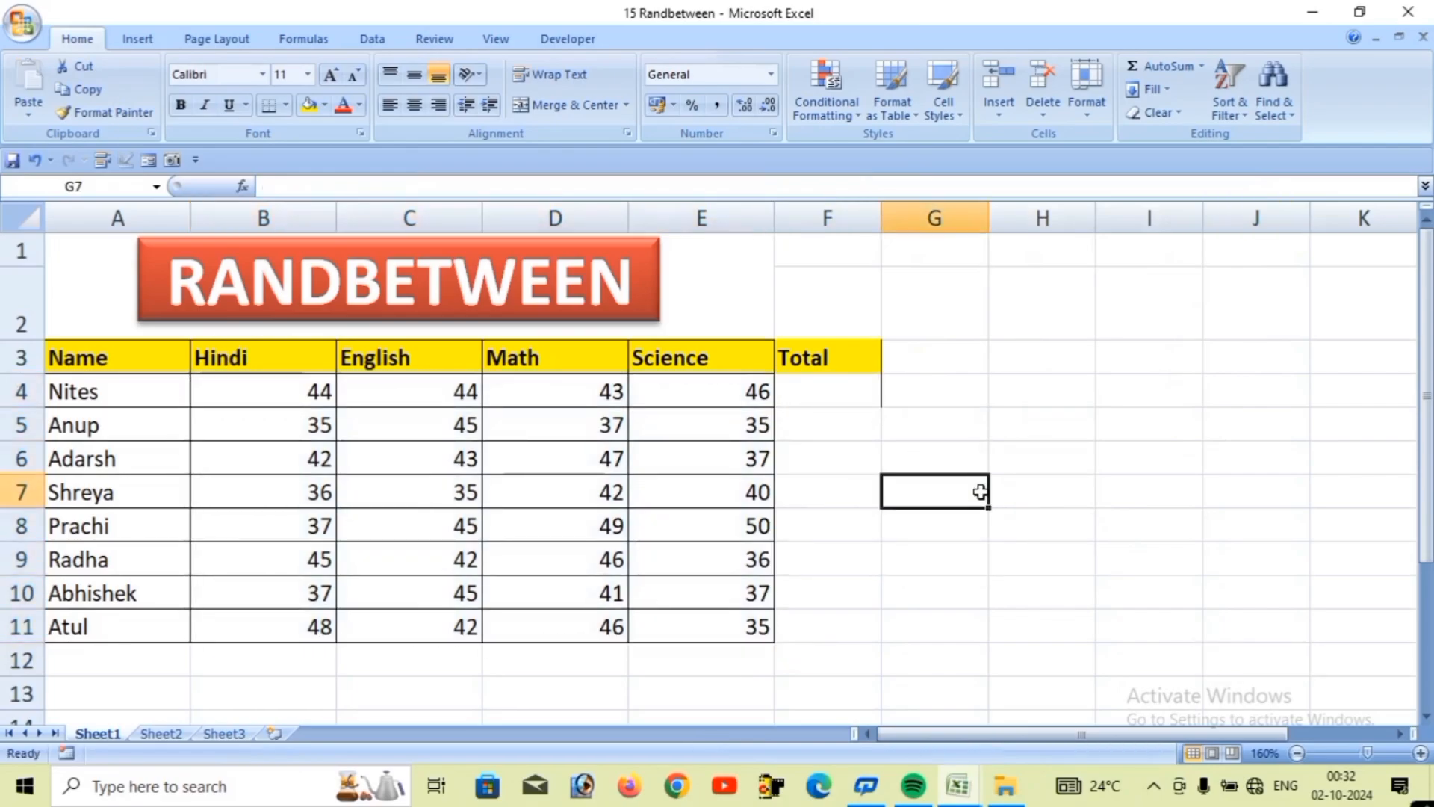
- Total the first two students' marks with AutoSum, using =SUM(B4:E4) in F4 and =SUM(B5:E5) in F5
{"action": "left_click", "coordinate": [821, 394]}
{"action": "key", "text": "alt+equal"}
{"action": "key", "text": "Return"}
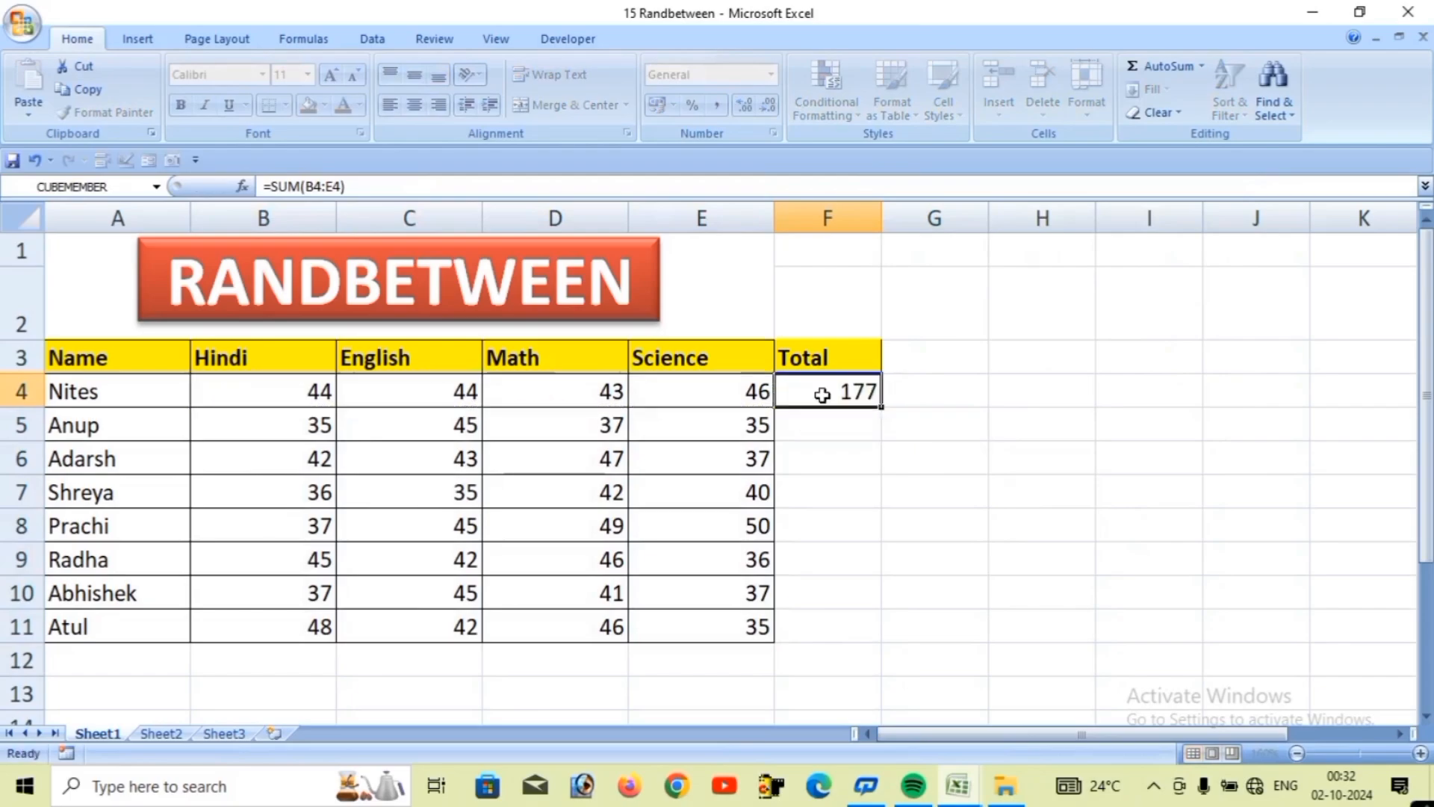
{"action": "key", "text": "alt+equal"}
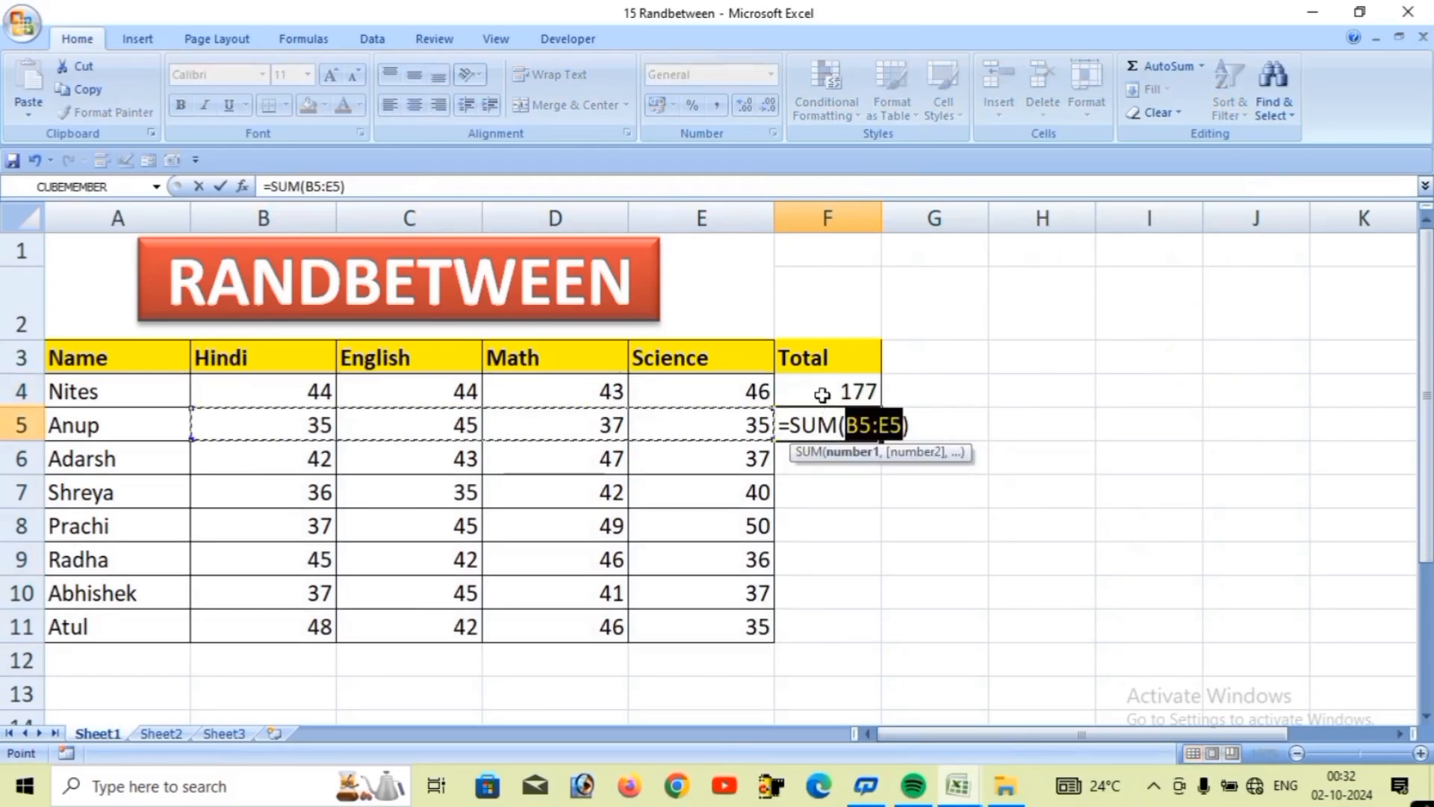
{"action": "key", "text": "ctrl+Return"}
{"action": "key", "text": "Down"}
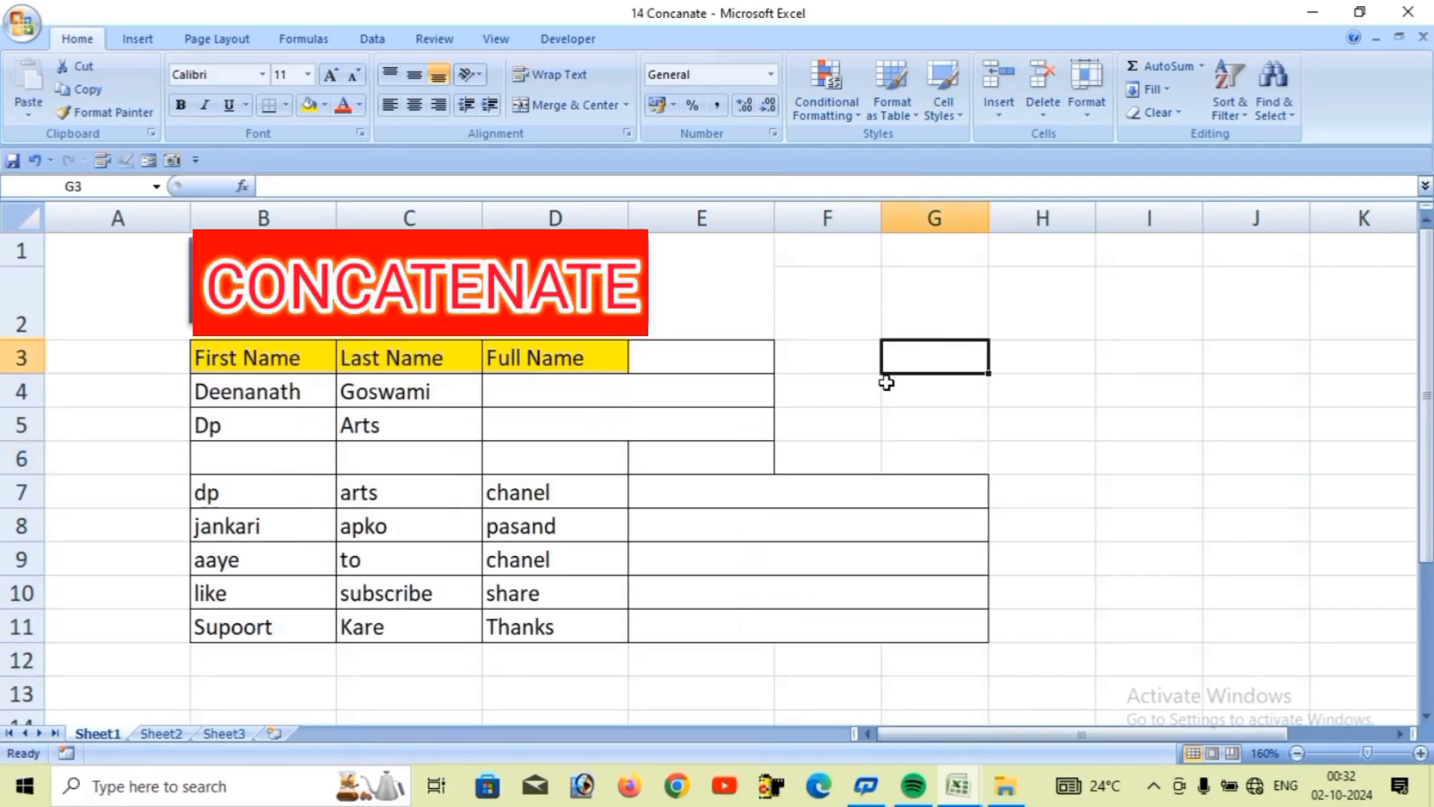
- Join the first and last name with a space in cell D4 using =CONCATENATE(B4," ",C4)
{"action": "left_click", "coordinate": [571, 392]}
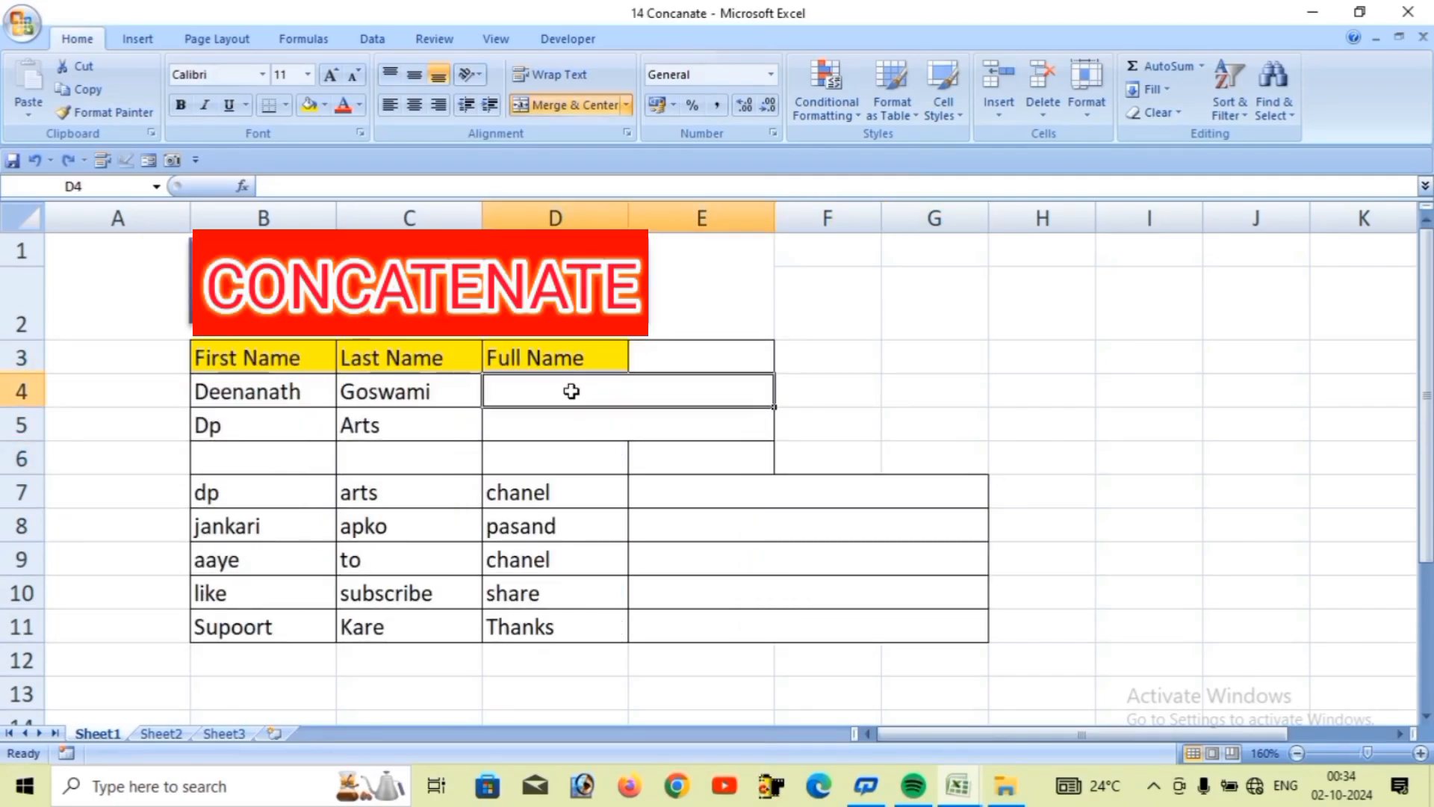
{"action": "type", "text": "="}
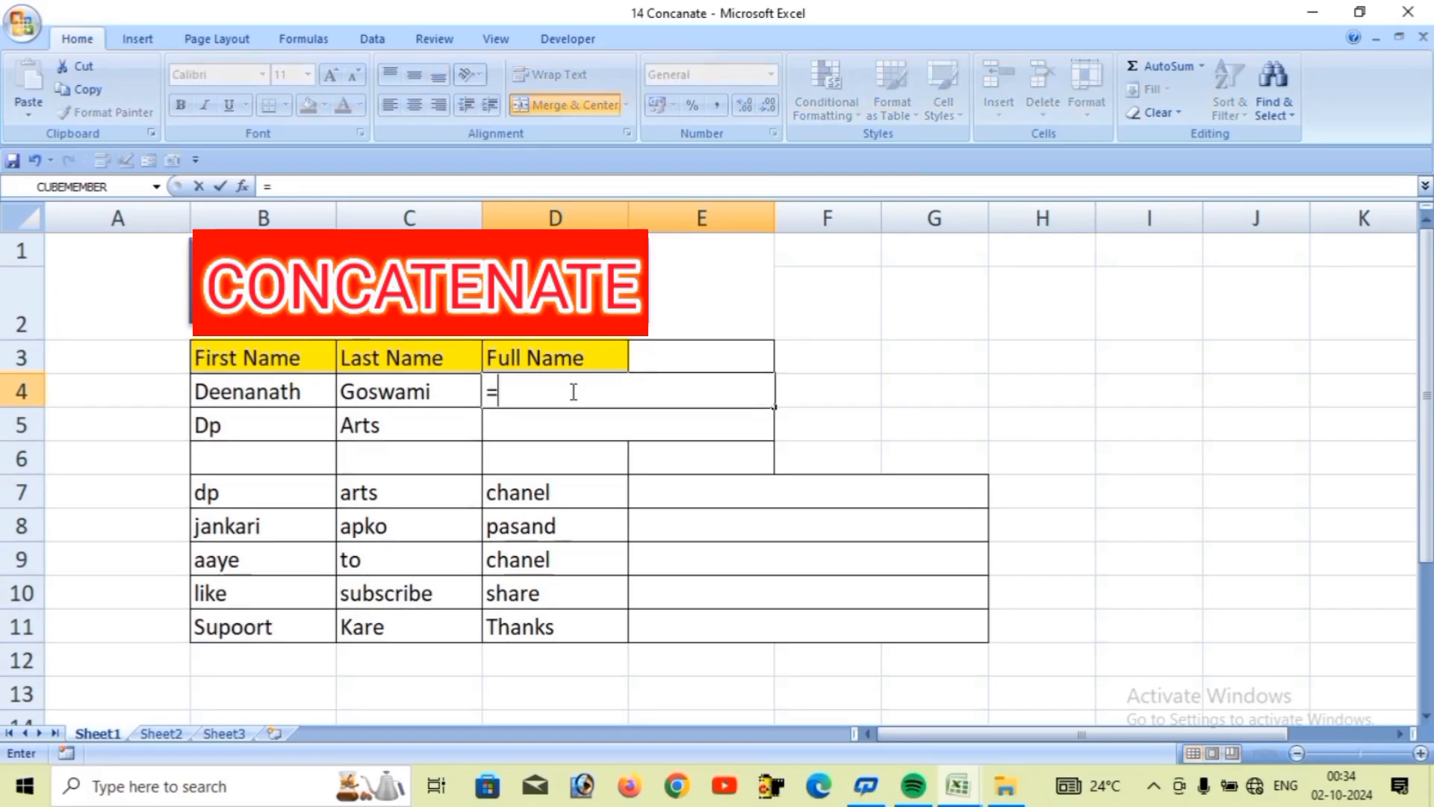
{"action": "type", "text": "con"}
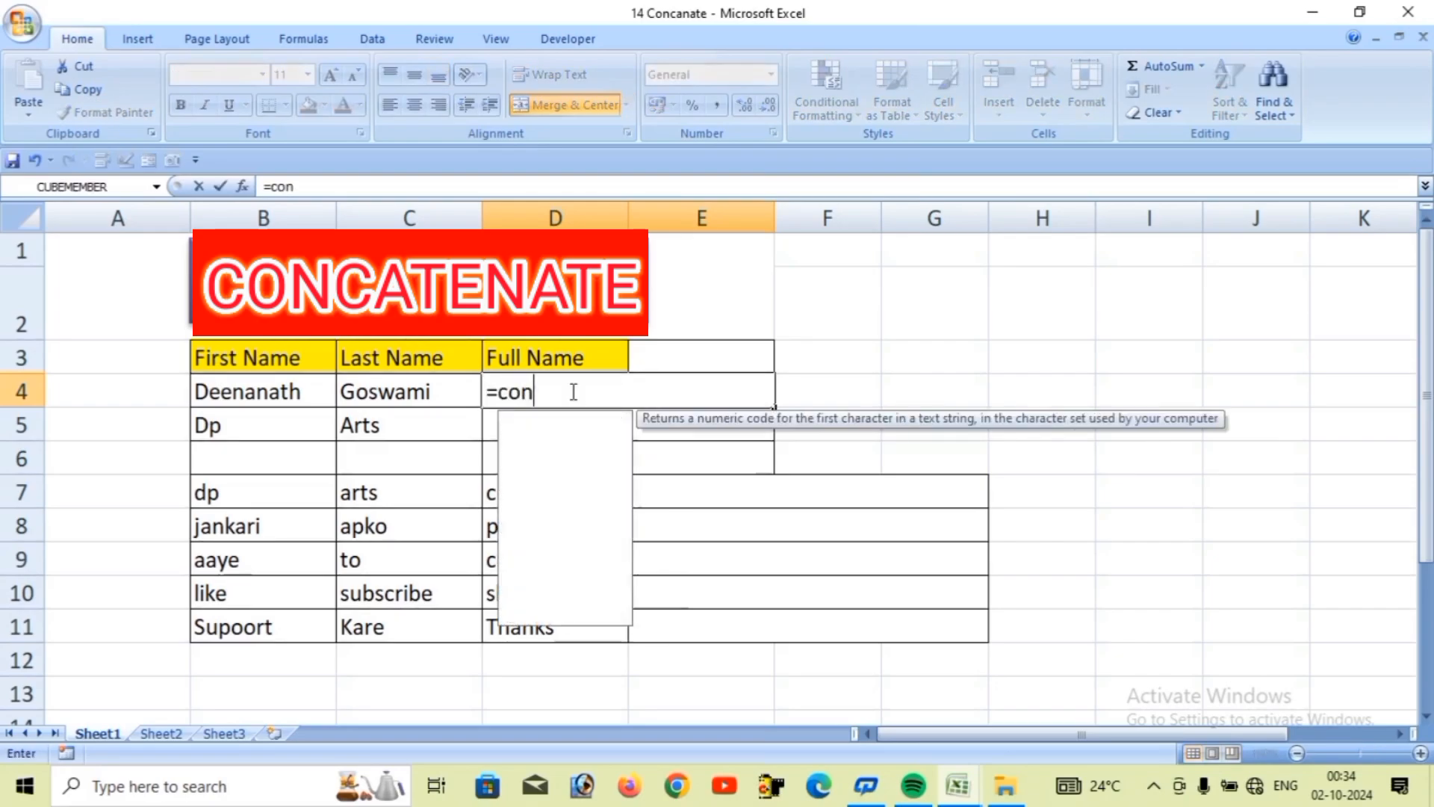
{"action": "key", "text": "Tab"}
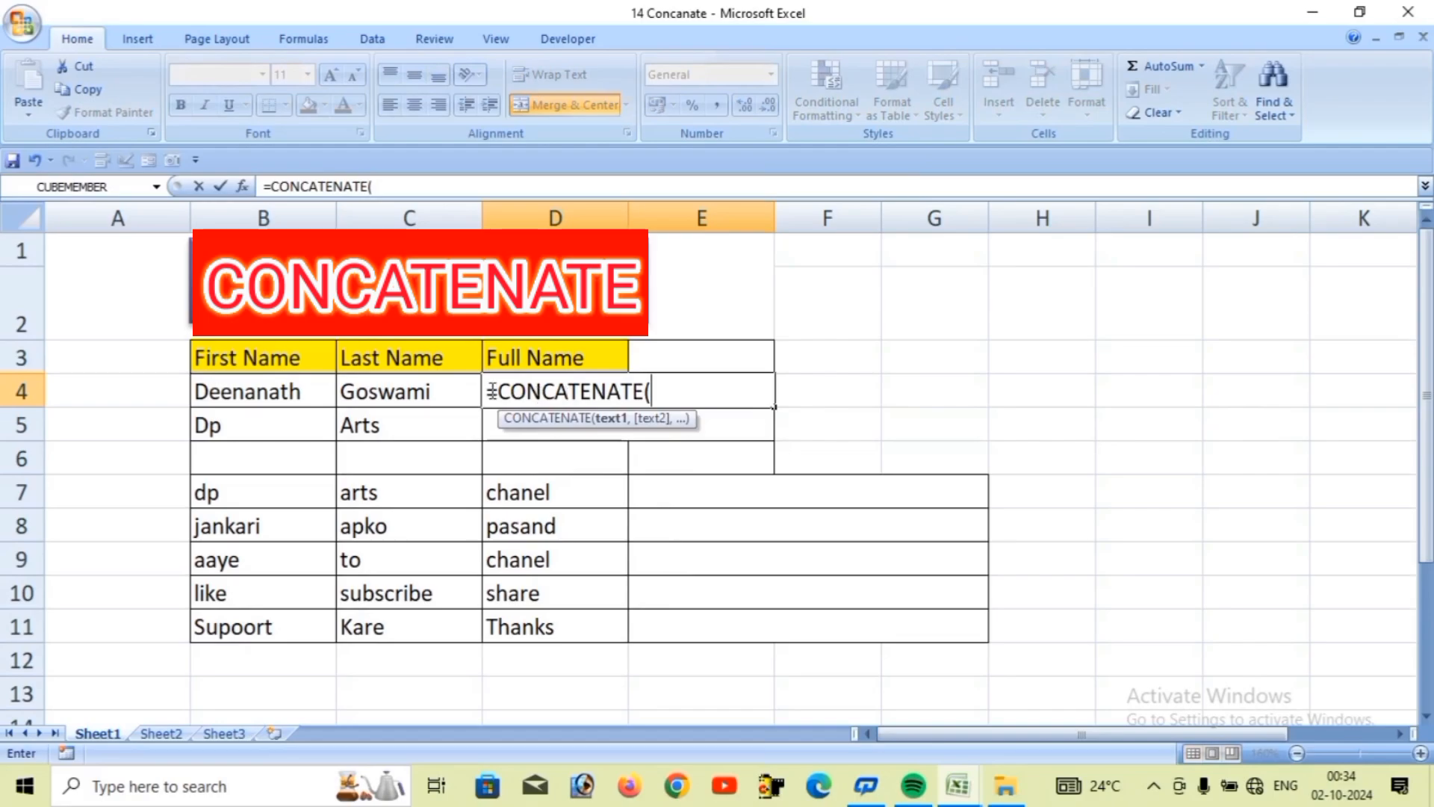
{"action": "left_click", "coordinate": [291, 392]}
{"action": "type", "text": ","}
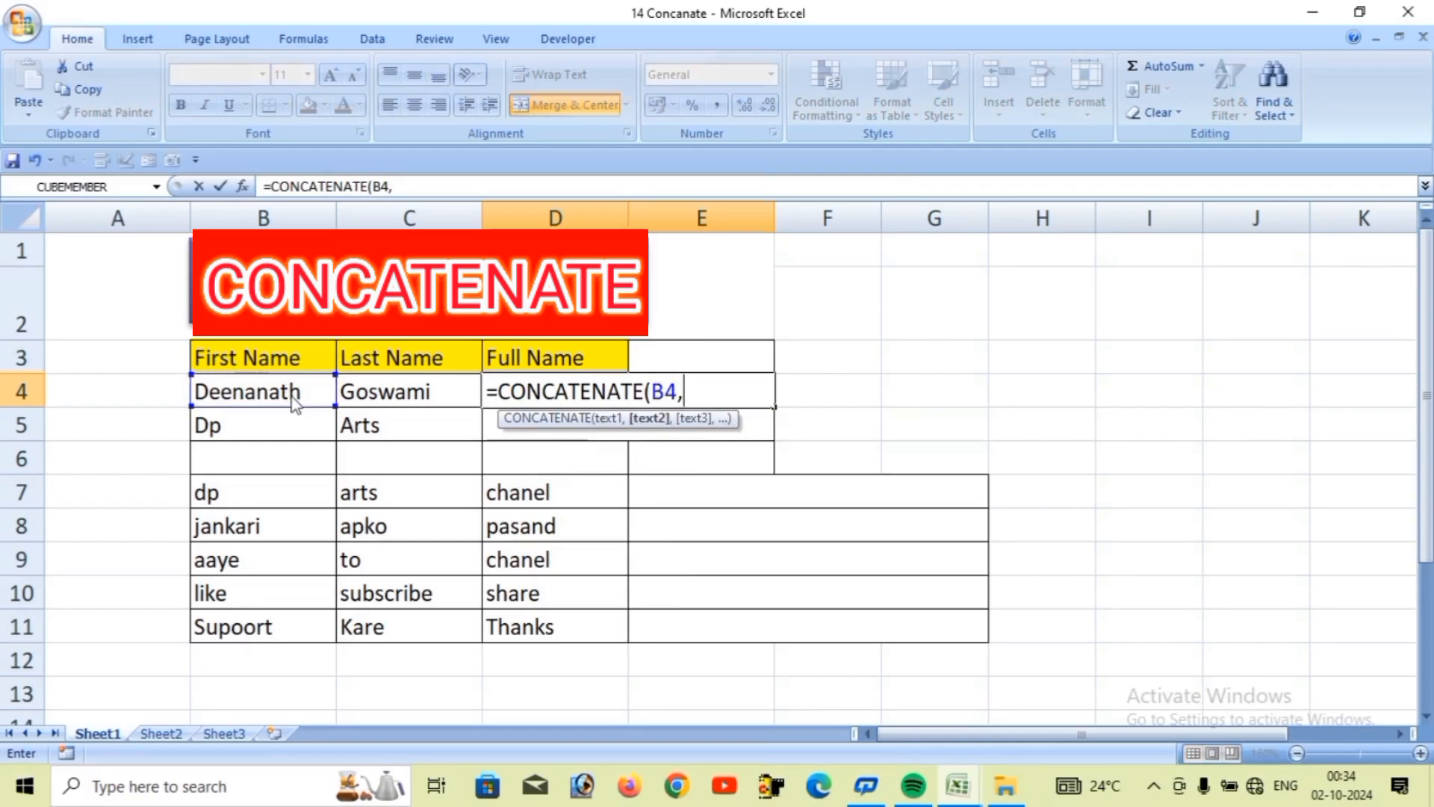
{"action": "type", "text": "\""}
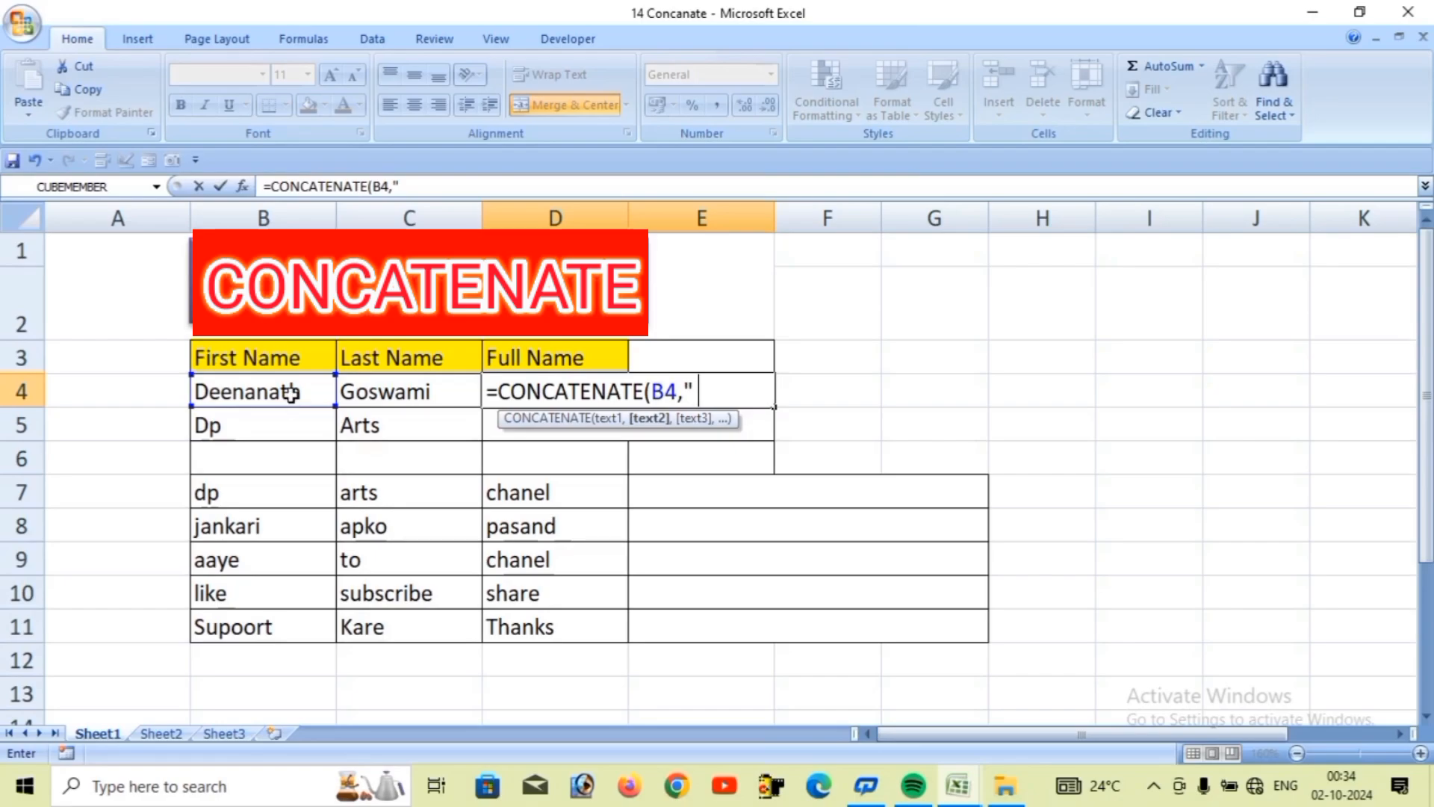
{"action": "type", "text": "\","}
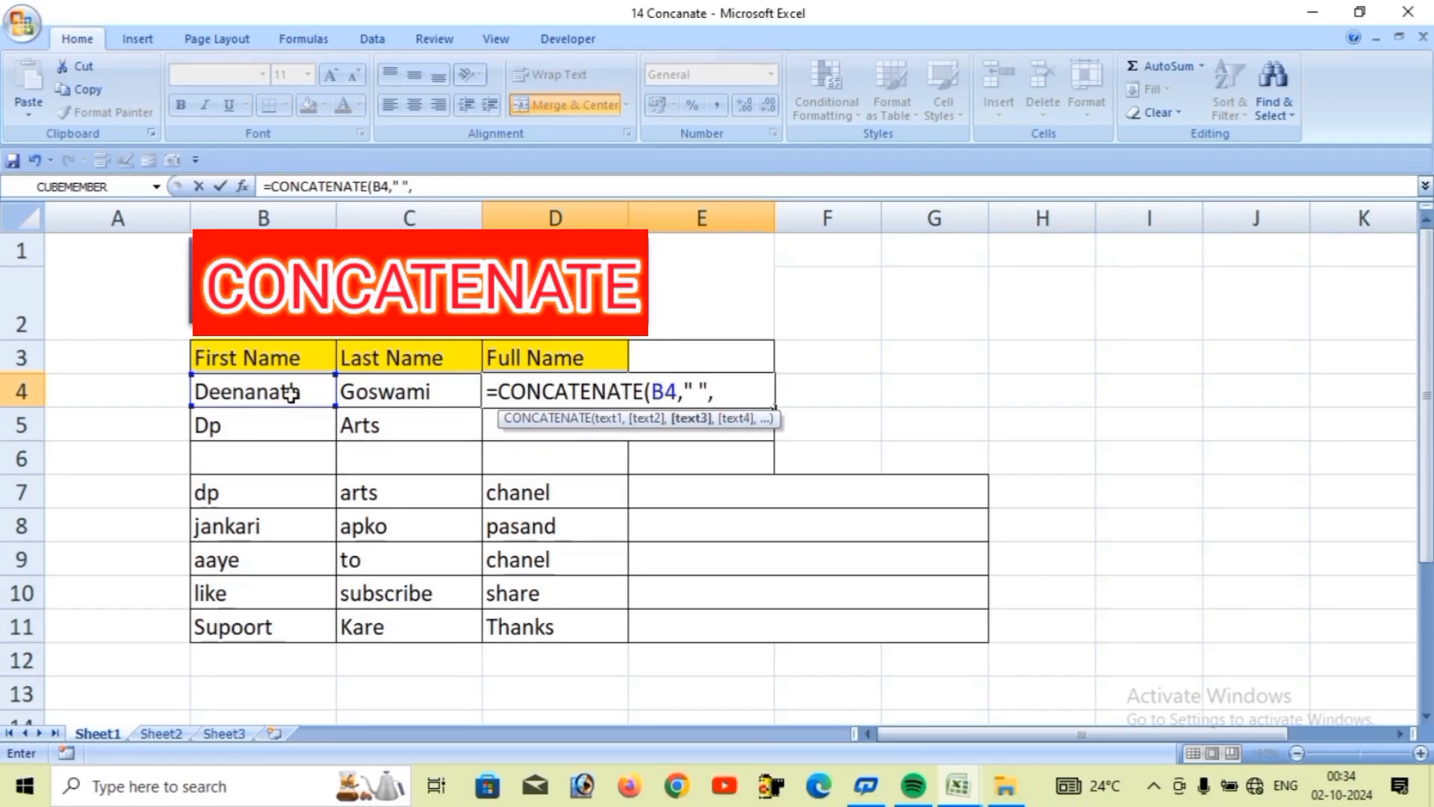
{"action": "left_click", "coordinate": [433, 388]}
{"action": "type", "text": ")"}
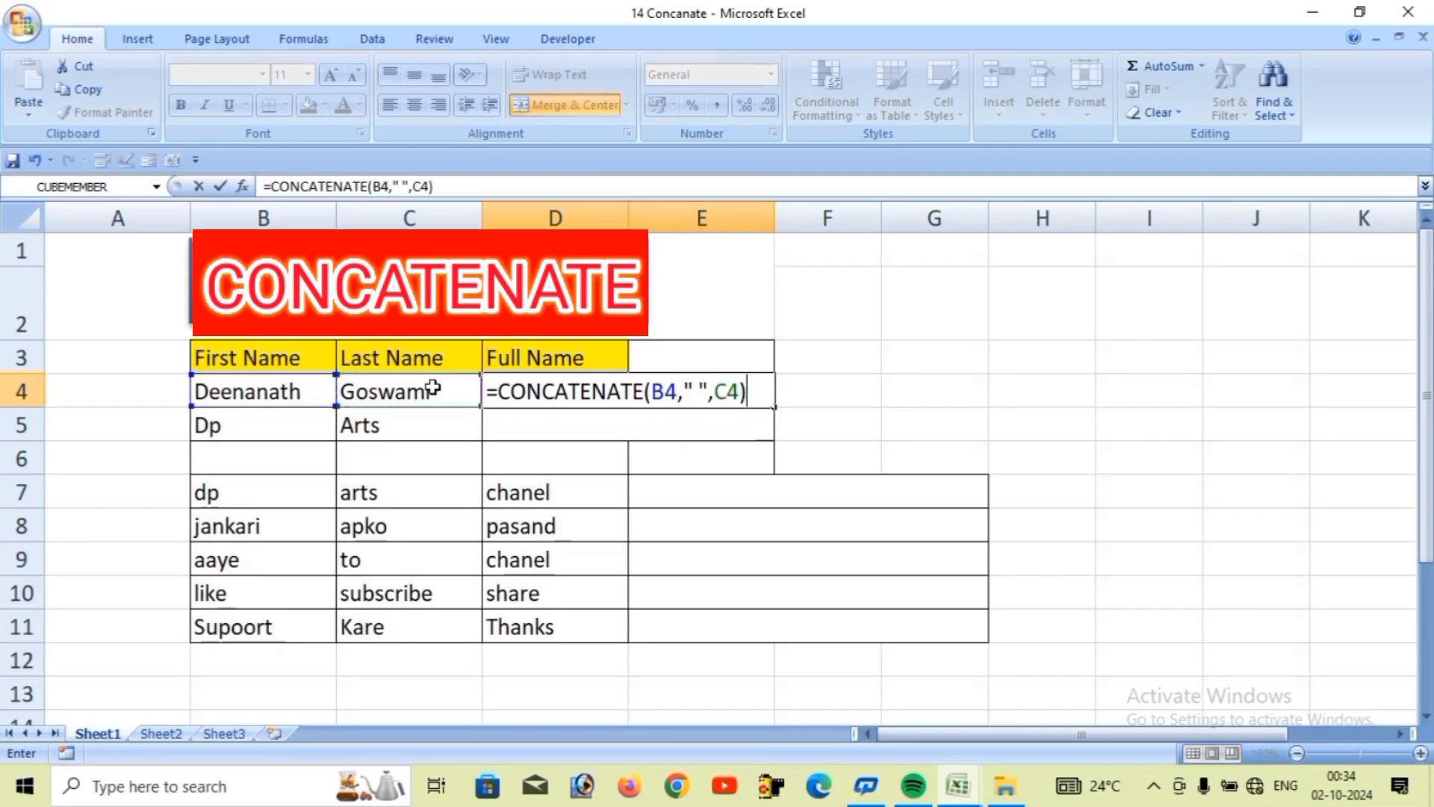
{"action": "key", "text": "Return"}
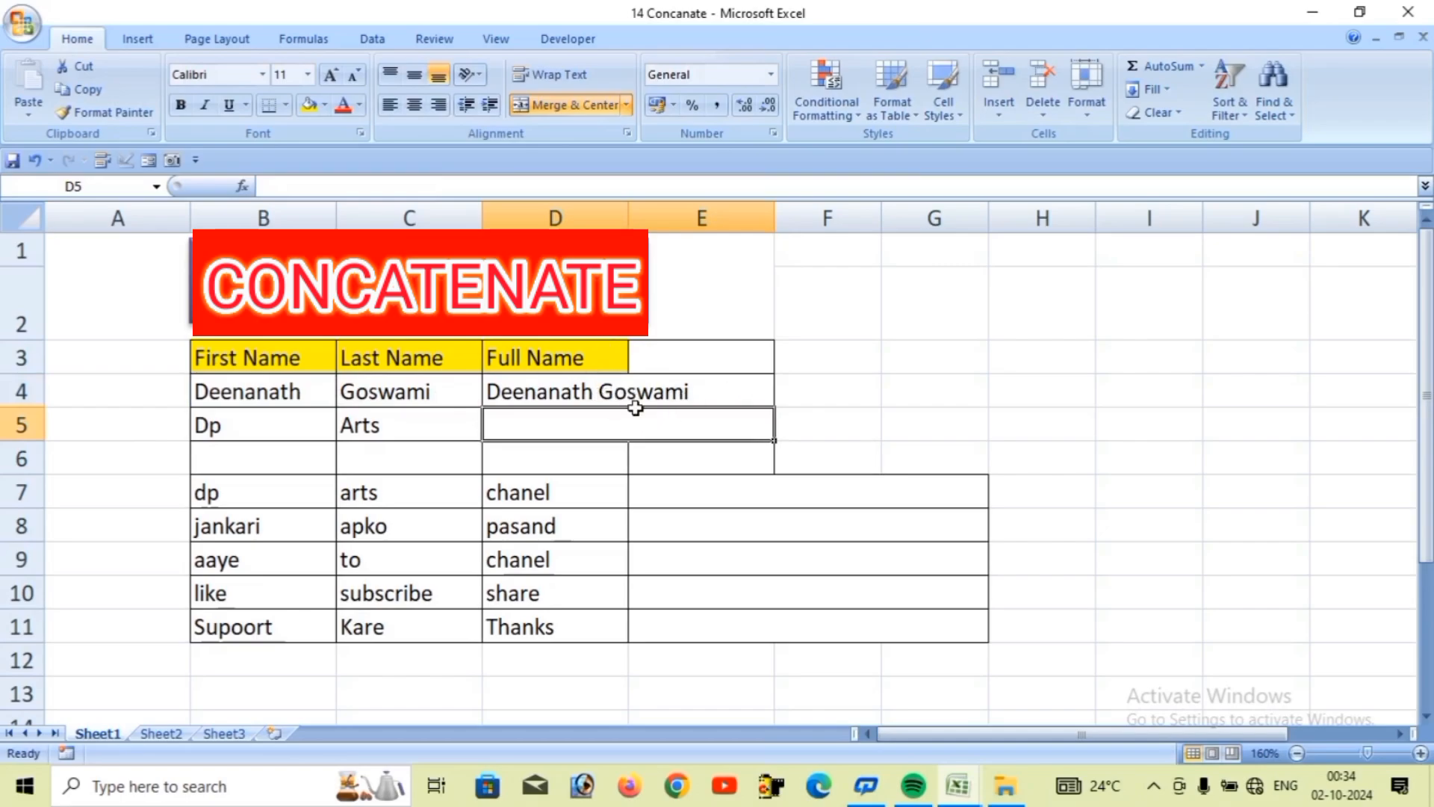
- Copy the full-name formula from D4 down to D5
{"action": "left_click", "coordinate": [770, 393]}
{"action": "left_click_drag", "start_coordinate": [774, 407], "coordinate": [778, 418]}
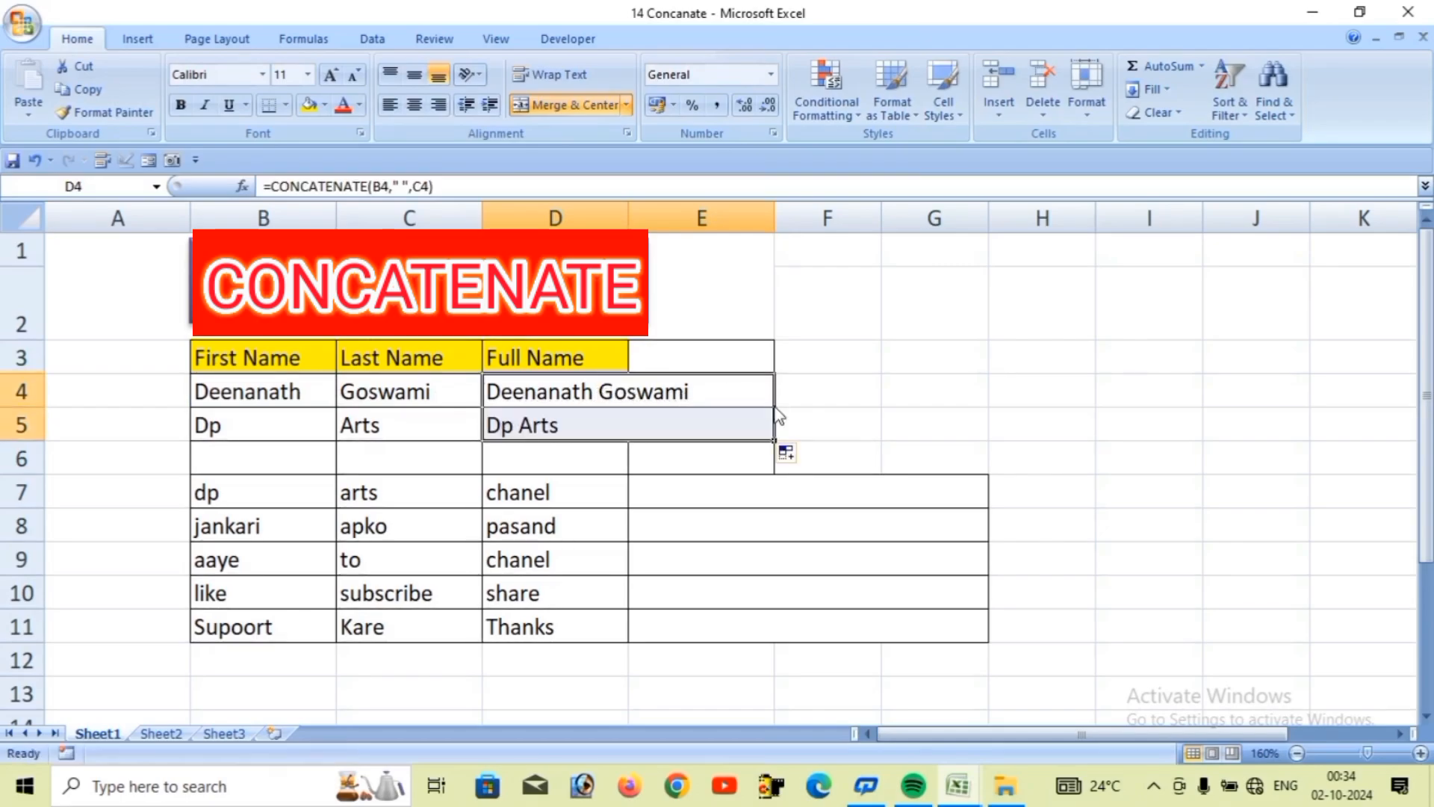
{"action": "left_click", "coordinate": [869, 401]}
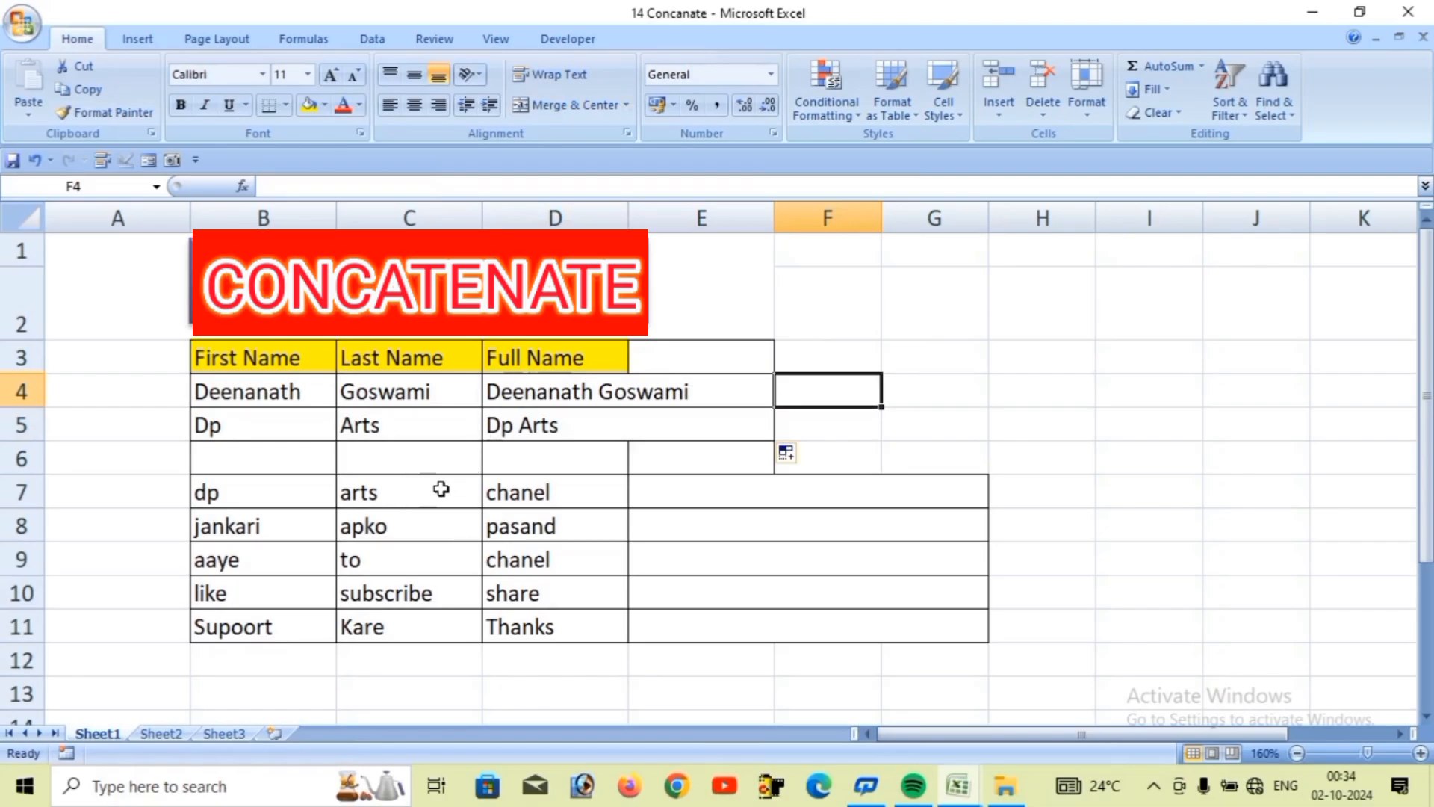
- Join the three words of row 7 with spaces in cell E7 using =CONCATENATE(B7," ",C7," ",D7)
{"action": "left_click", "coordinate": [735, 497]}
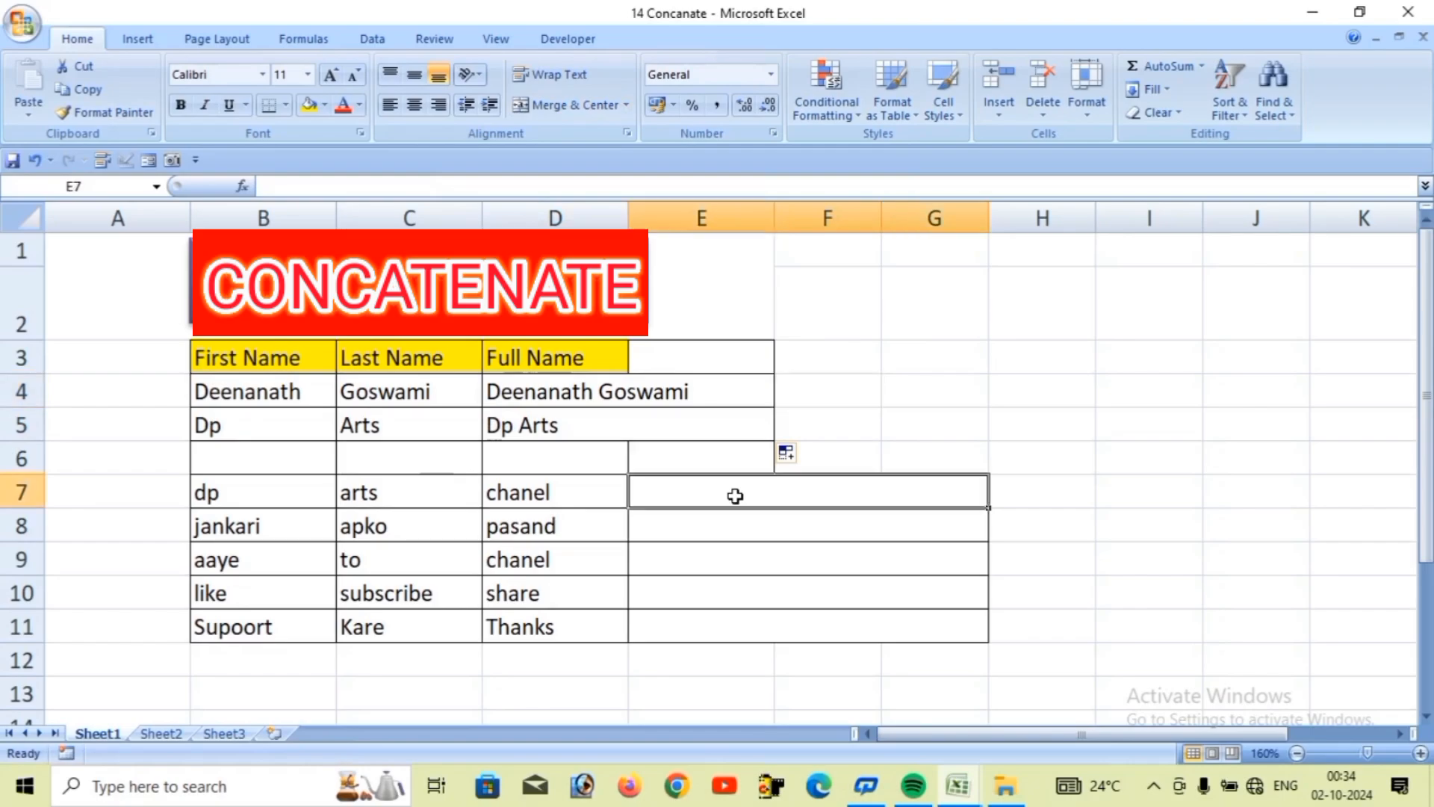
{"action": "type", "text": "="}
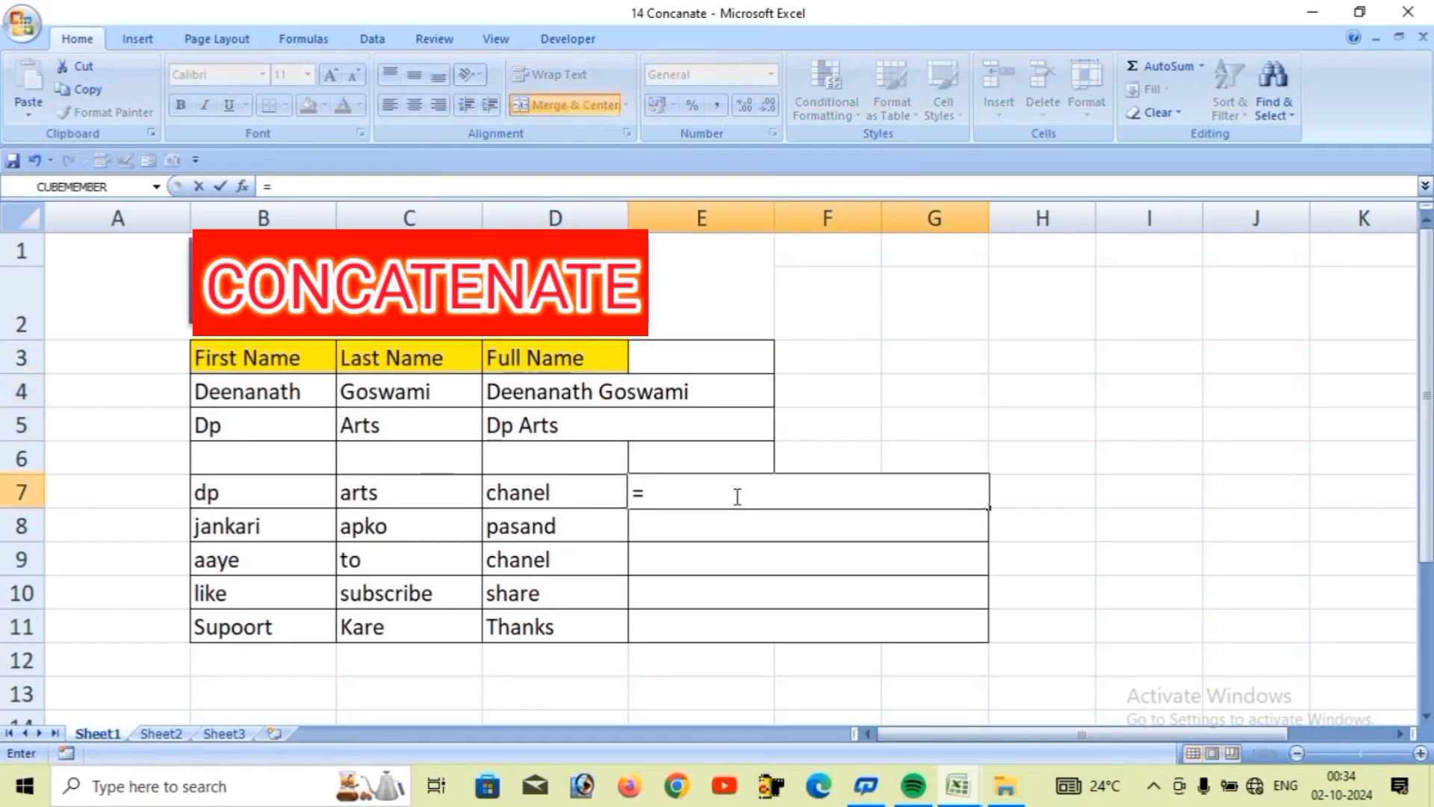
{"action": "type", "text": "con"}
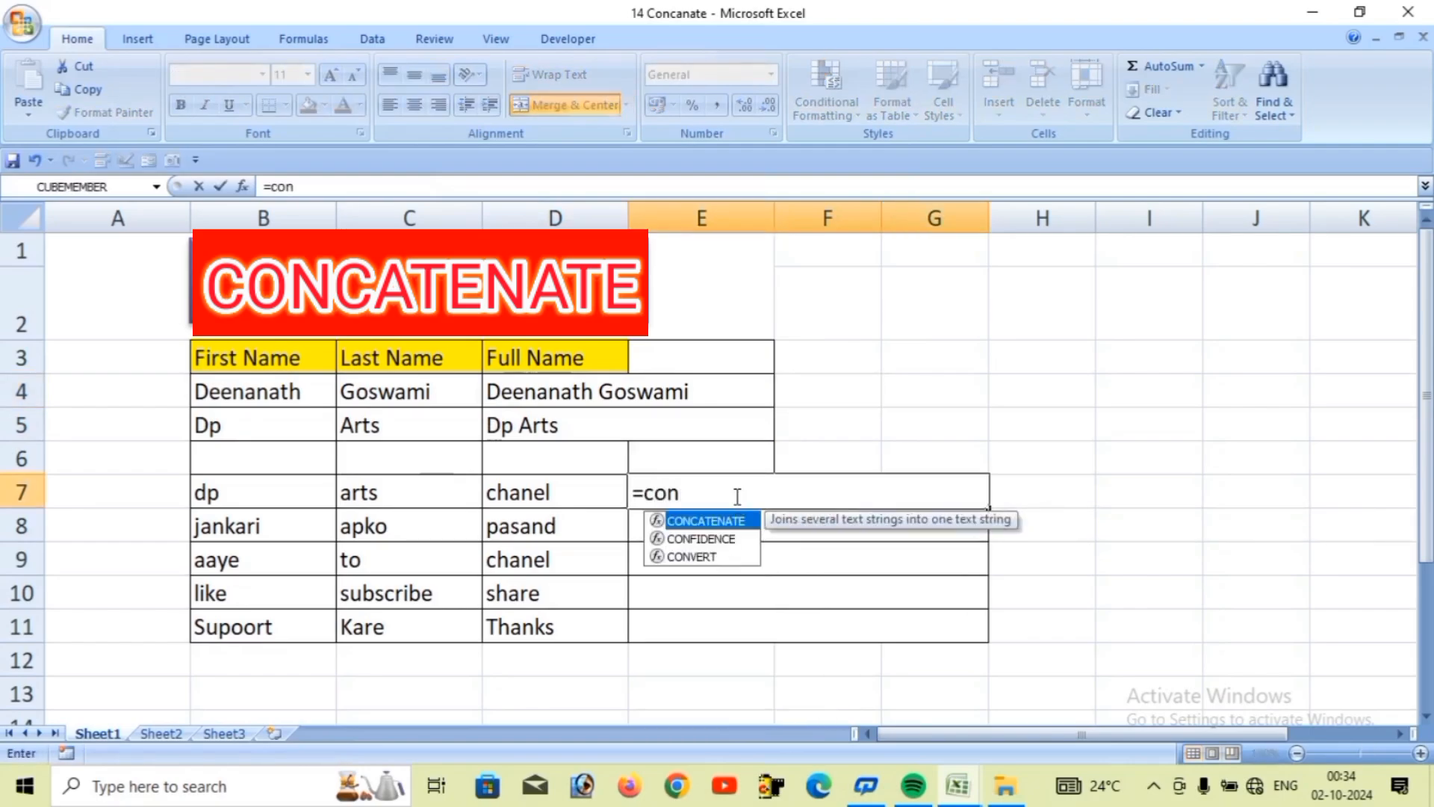
{"action": "key", "text": "Tab"}
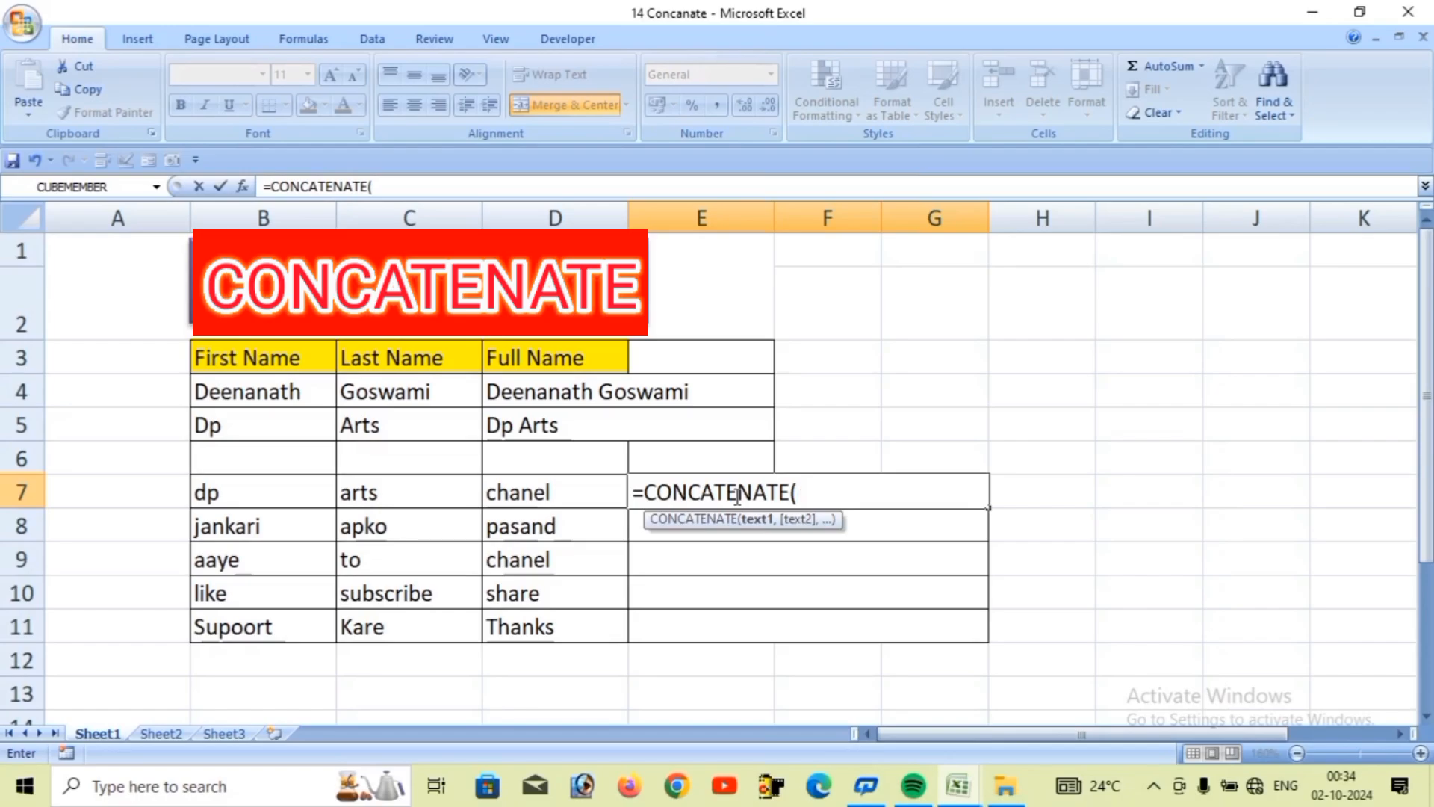
{"action": "left_click", "coordinate": [240, 495]}
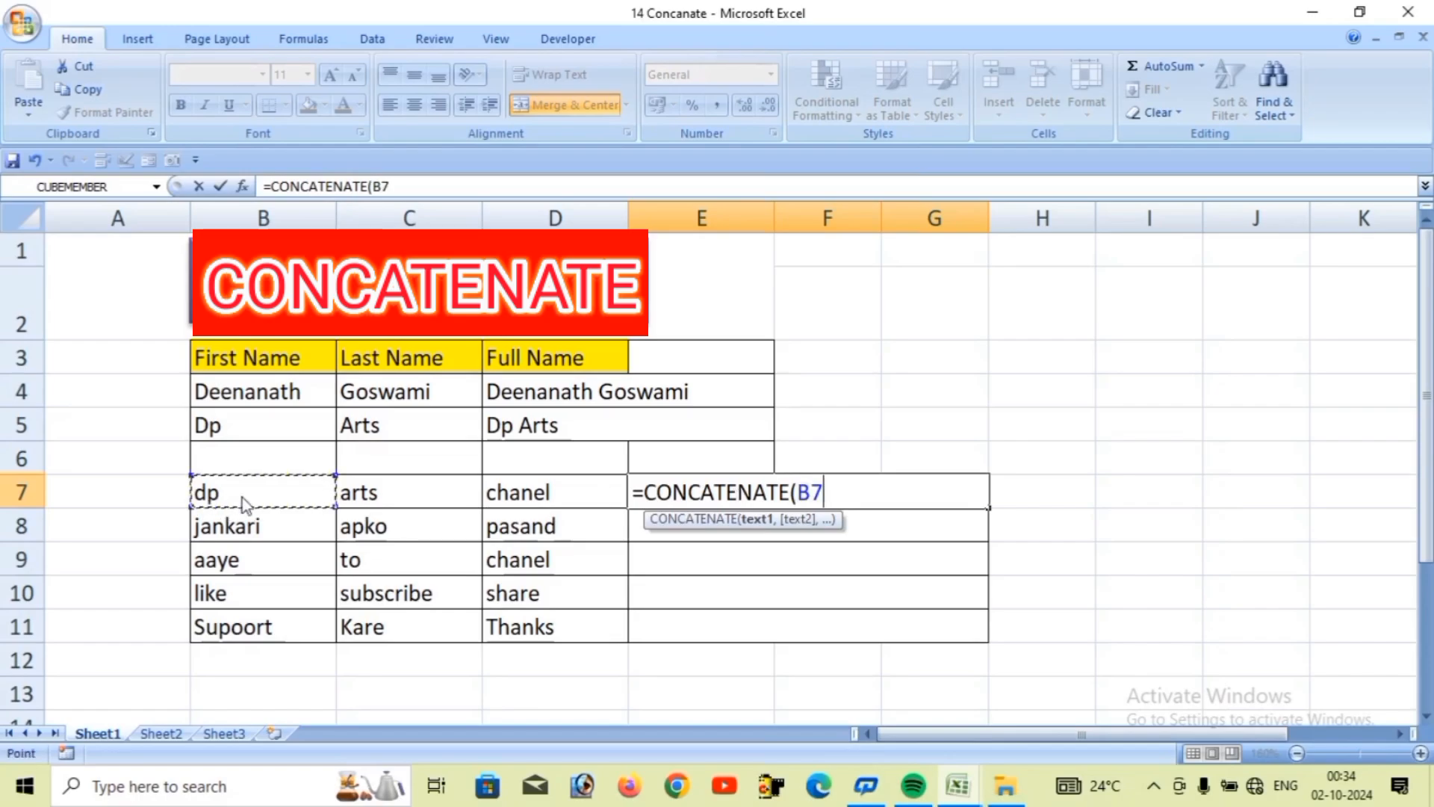
{"action": "type", "text": ","}
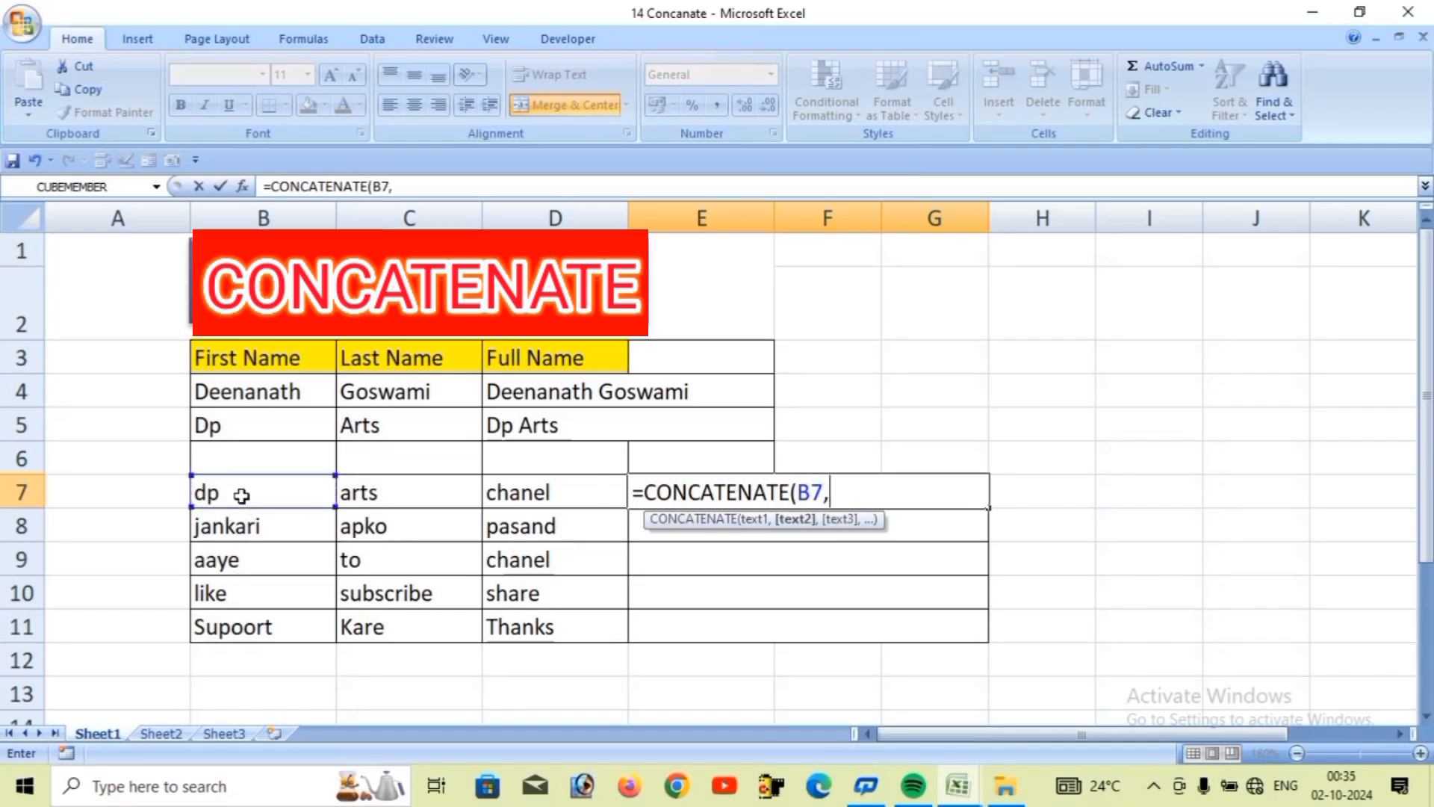
{"action": "type", "text": "\" \","}
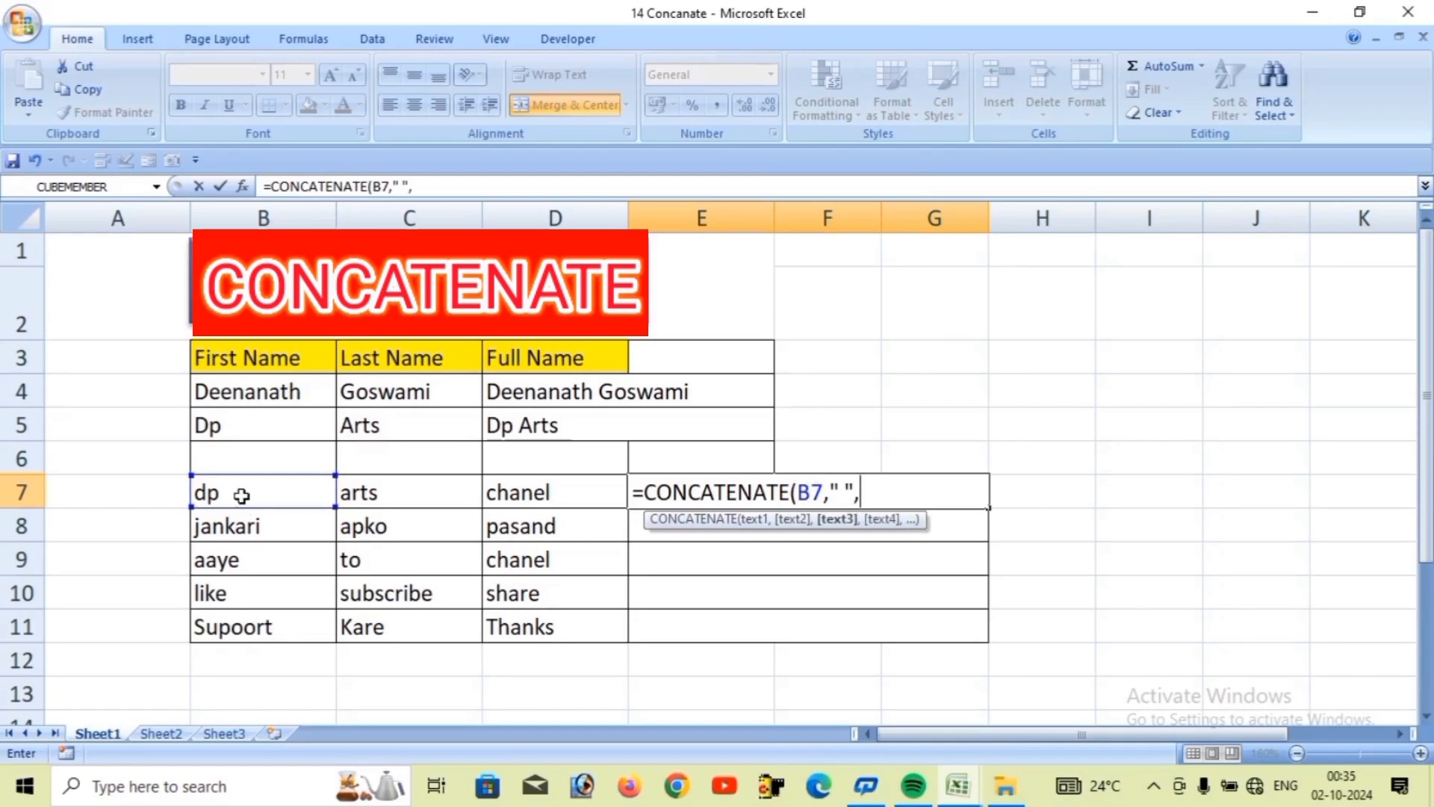
{"action": "left_click", "coordinate": [388, 488]}
{"action": "type", "text": ","}
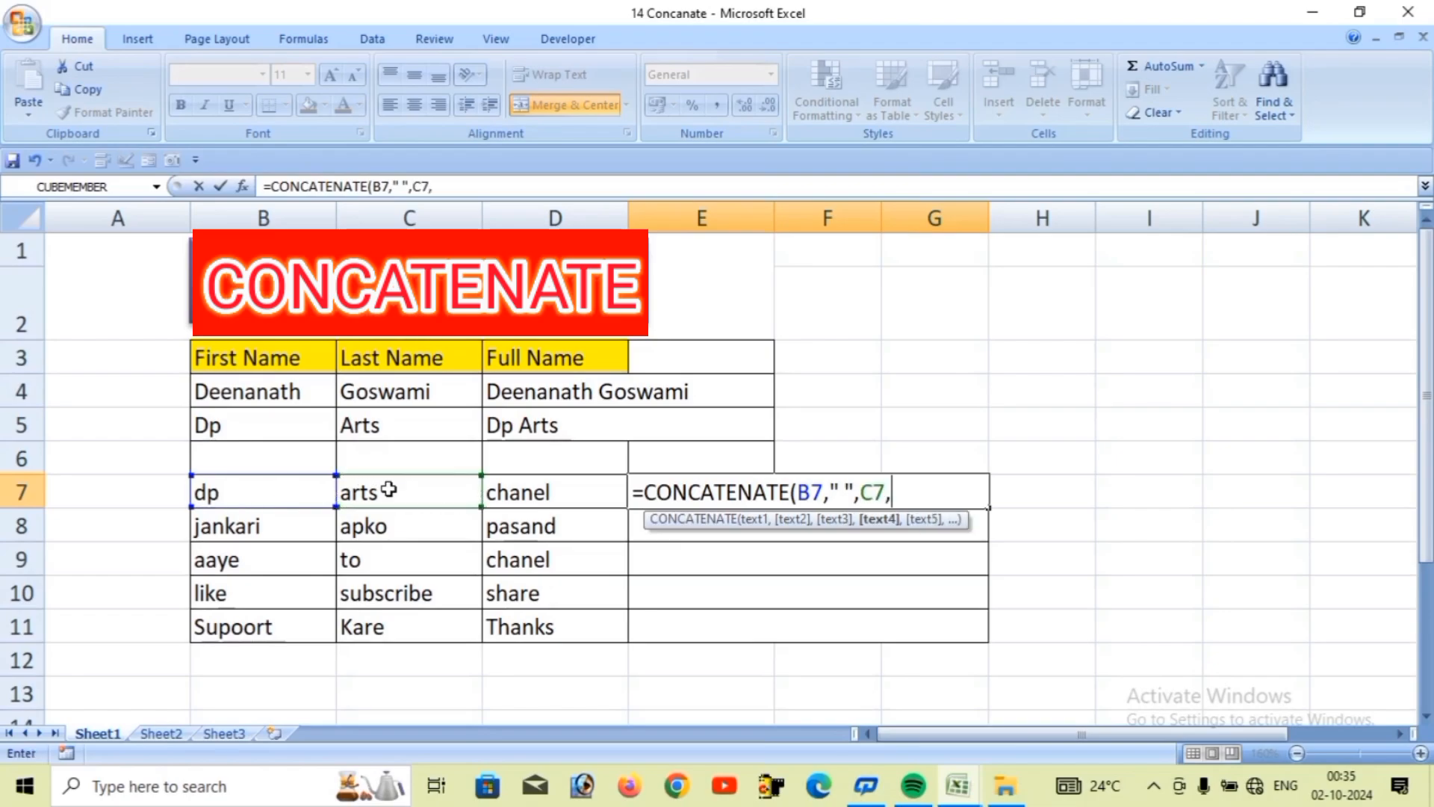
{"action": "type", "text": "\" \","}
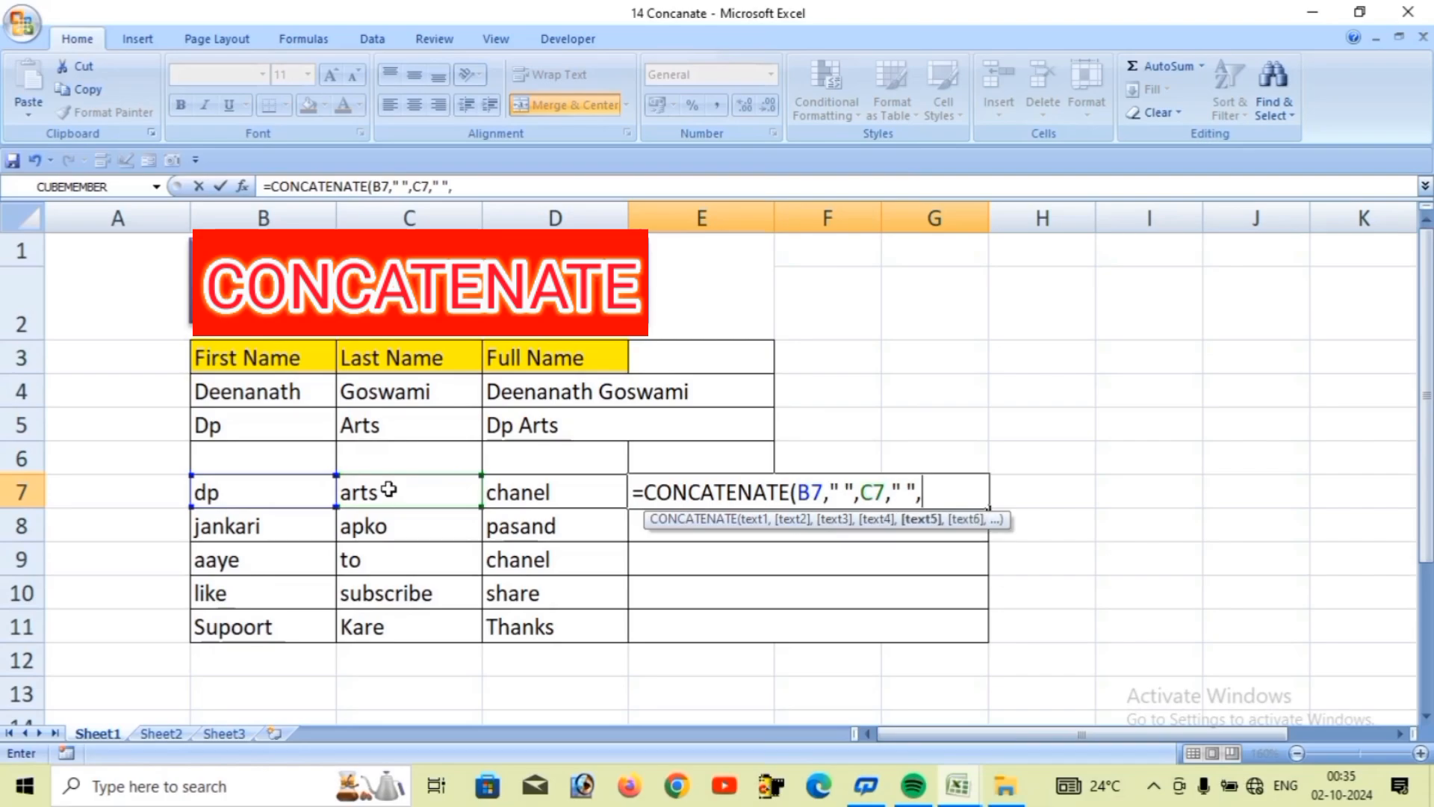
{"action": "left_click", "coordinate": [526, 495]}
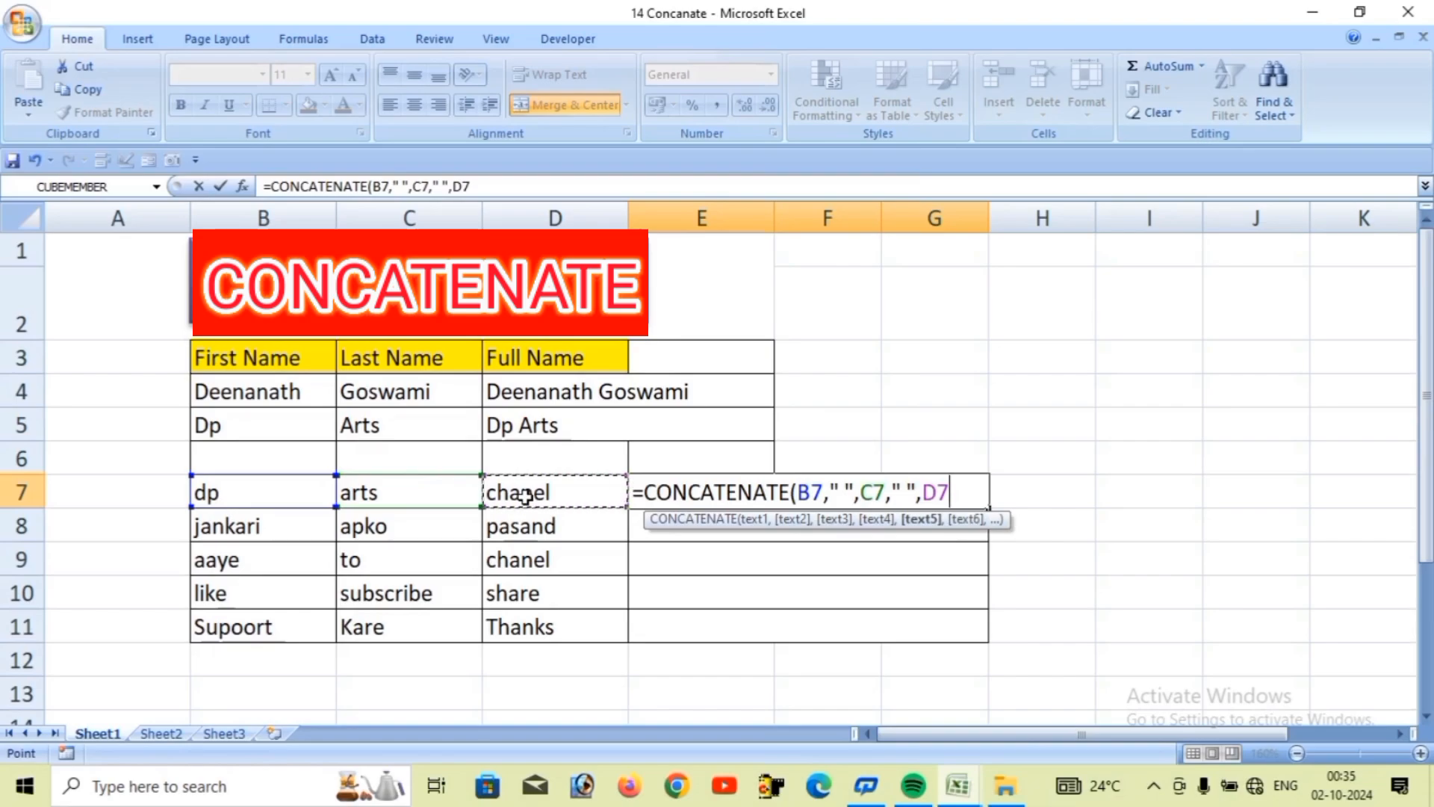
{"action": "type", "text": ")"}
{"action": "key", "text": "Return"}
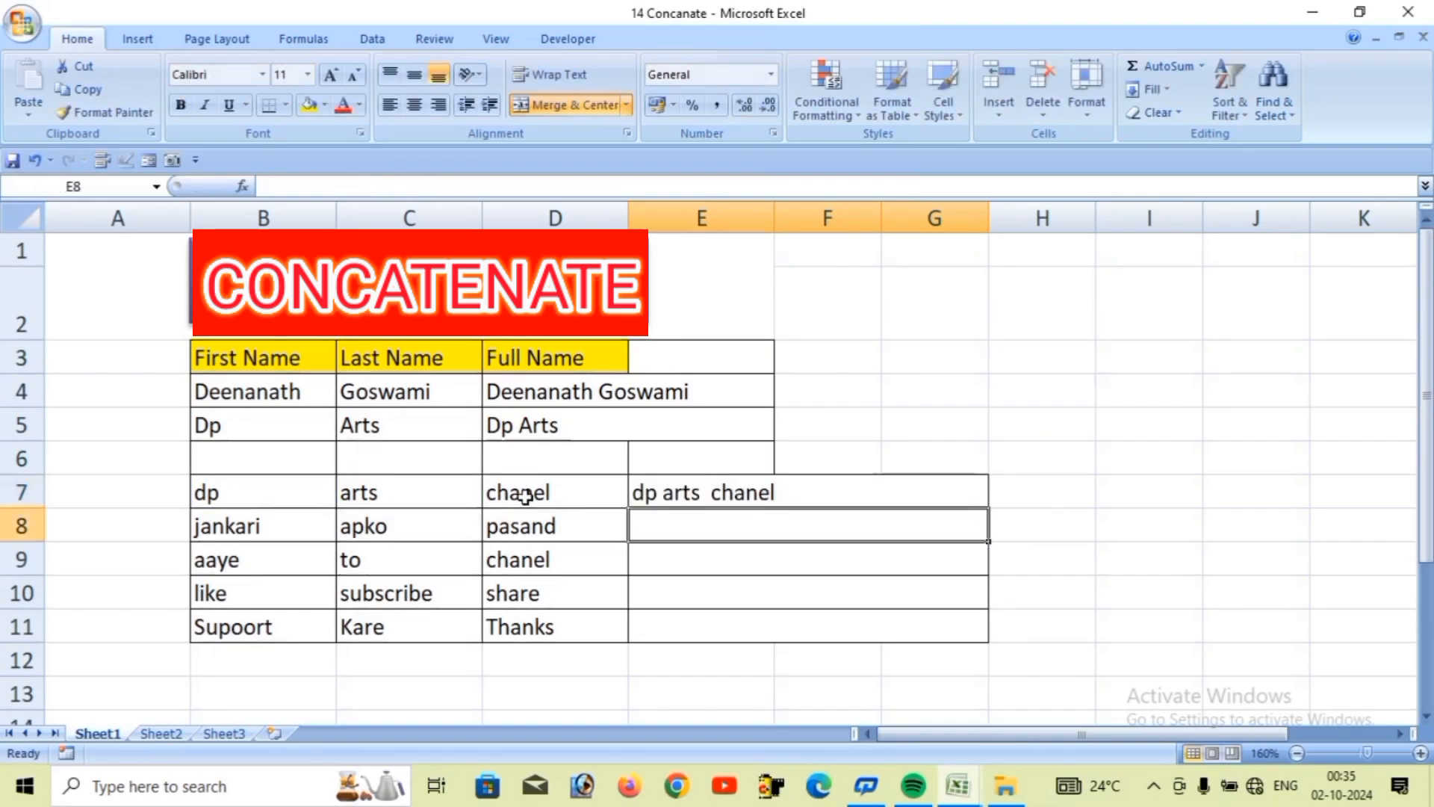
- Fill the three-word CONCATENATE formula from E7 down through E11
{"action": "left_click", "coordinate": [811, 497]}
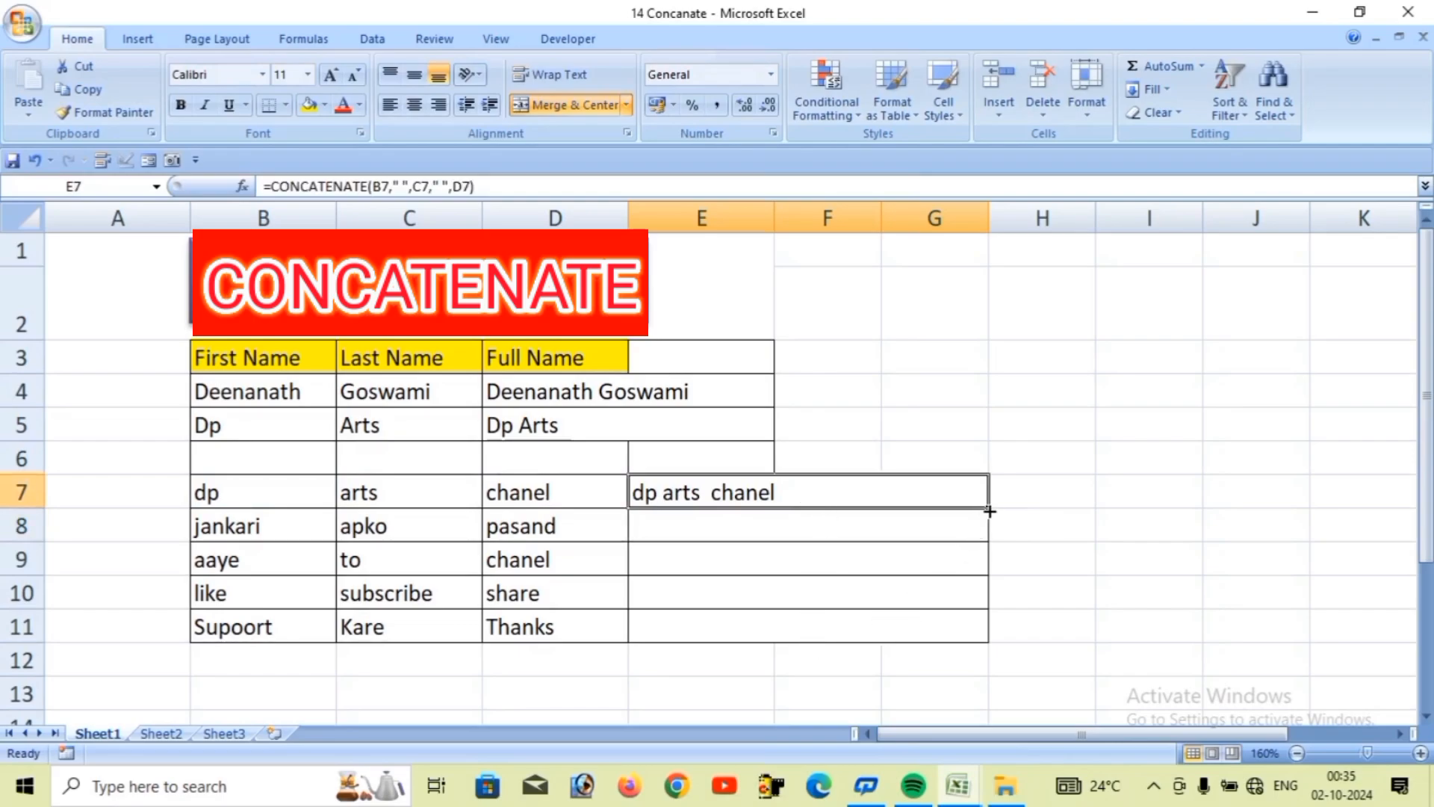
{"action": "left_click_drag", "start_coordinate": [990, 512], "coordinate": [988, 644]}
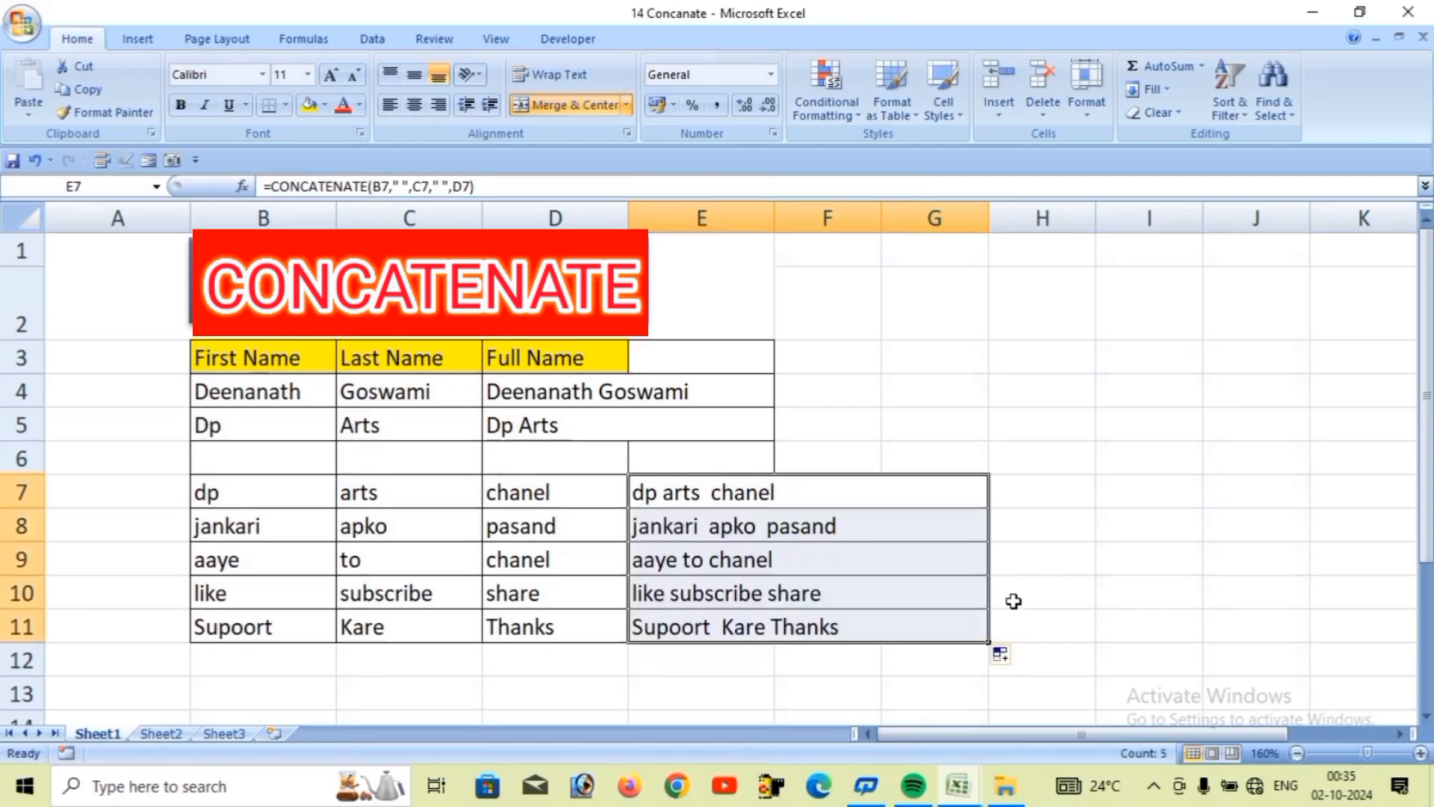
{"action": "left_click", "coordinate": [1054, 565]}
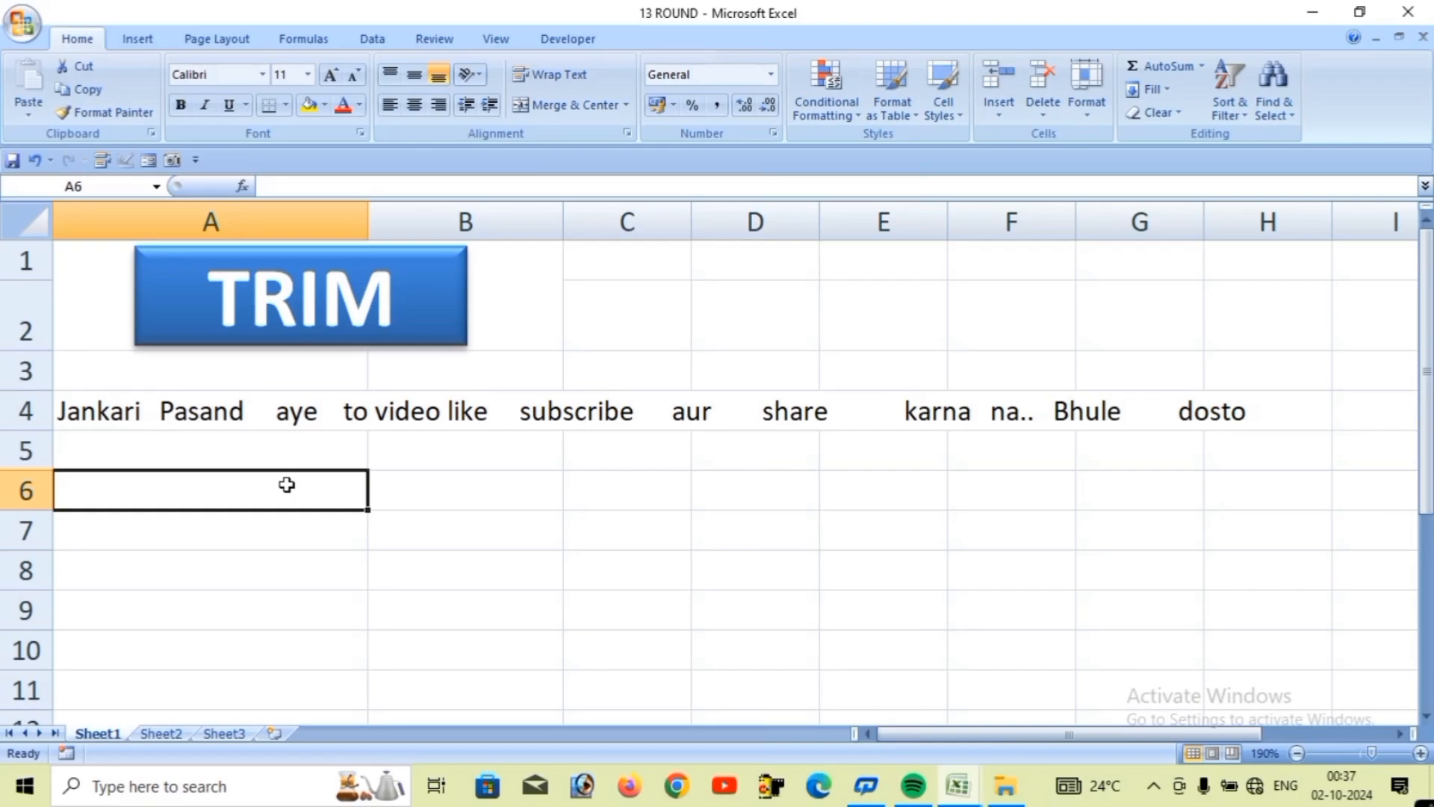
- Remove the extra spaces from the row 4 sentence with =TRIM(A4) in cell A6
{"action": "type", "text": "=tir"}
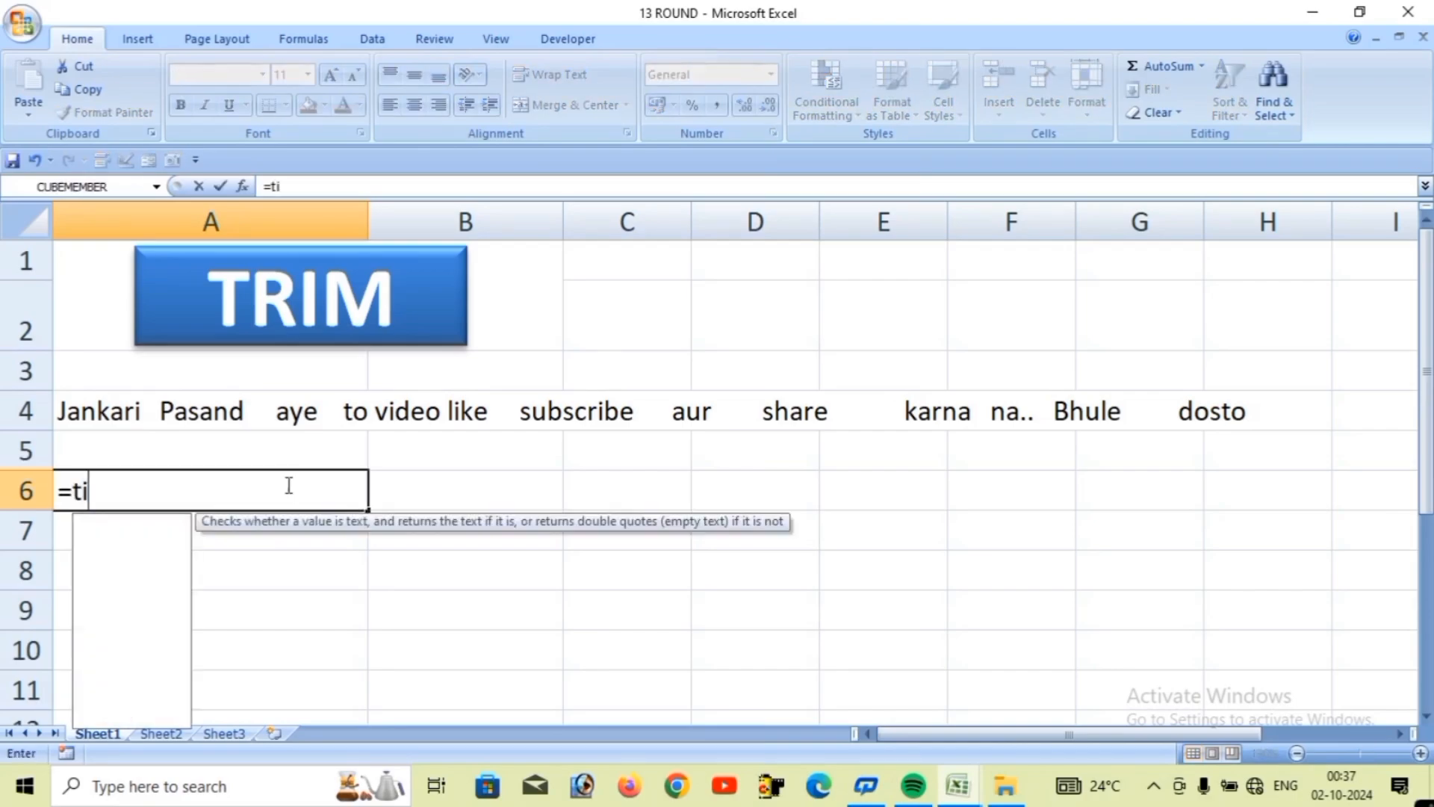
{"action": "key", "text": "BackSpace"}
{"action": "key", "text": "BackSpace"}
{"action": "type", "text": "rim"}
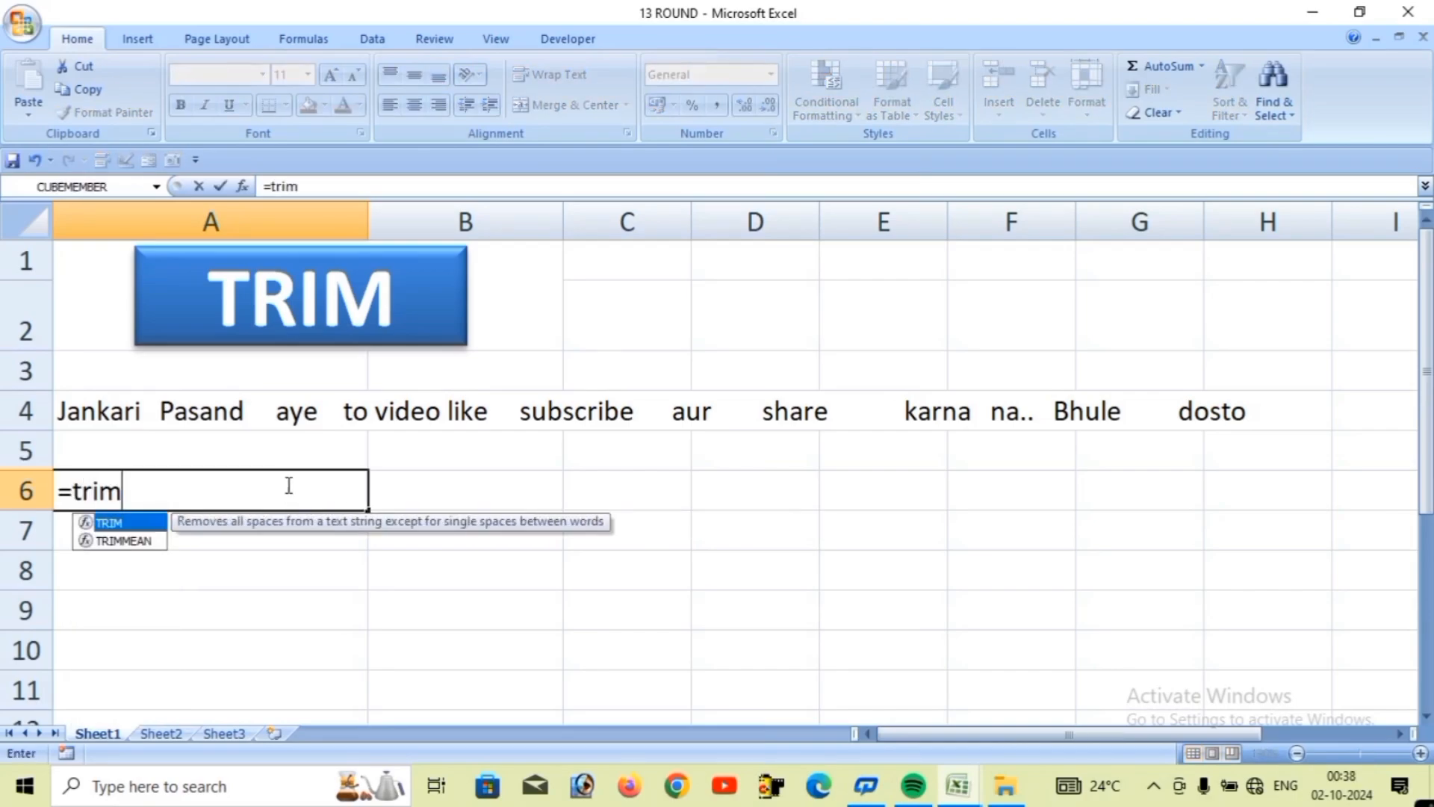
{"action": "key", "text": "Tab"}
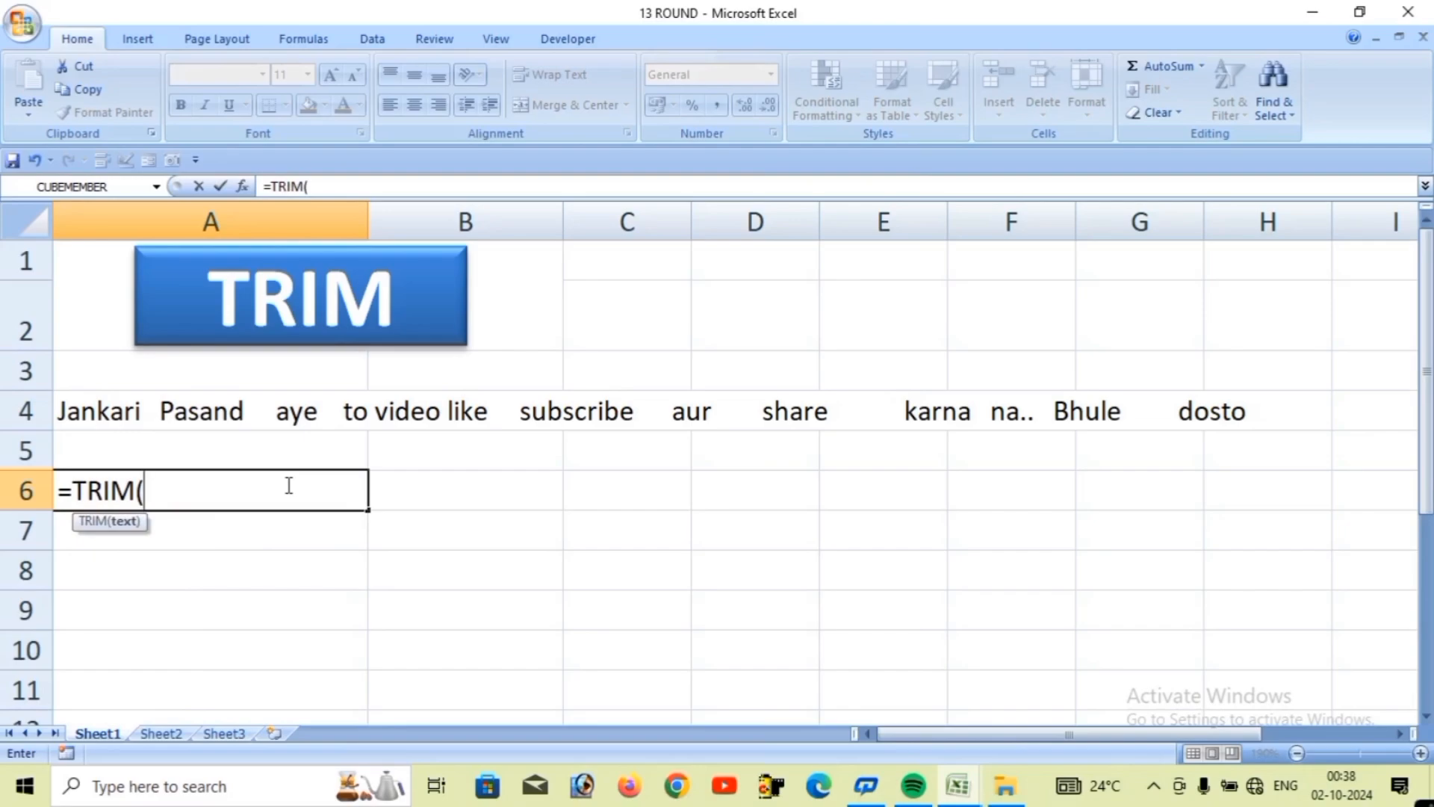
{"action": "left_click", "coordinate": [119, 410]}
{"action": "type", "text": ")"}
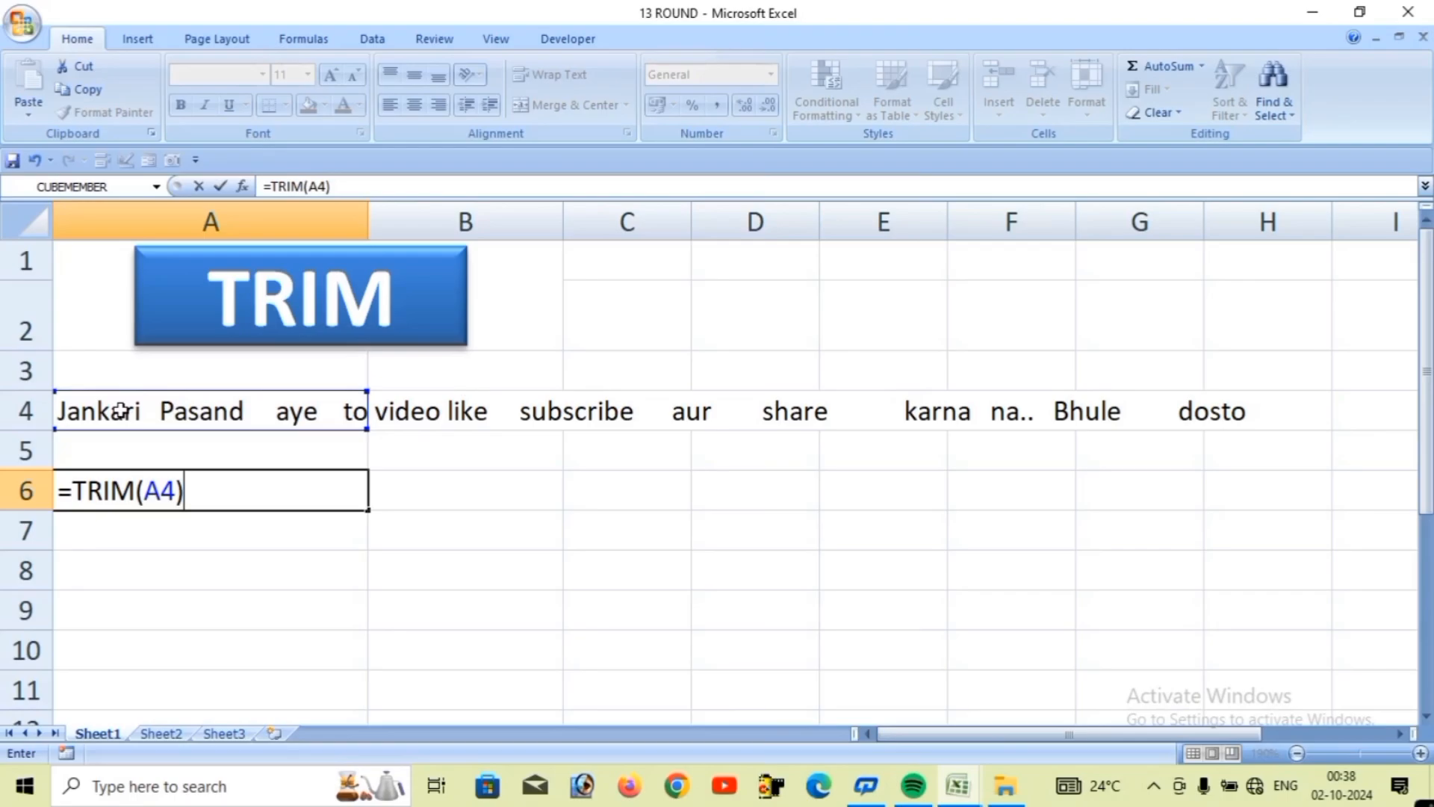
{"action": "key", "text": "Return"}
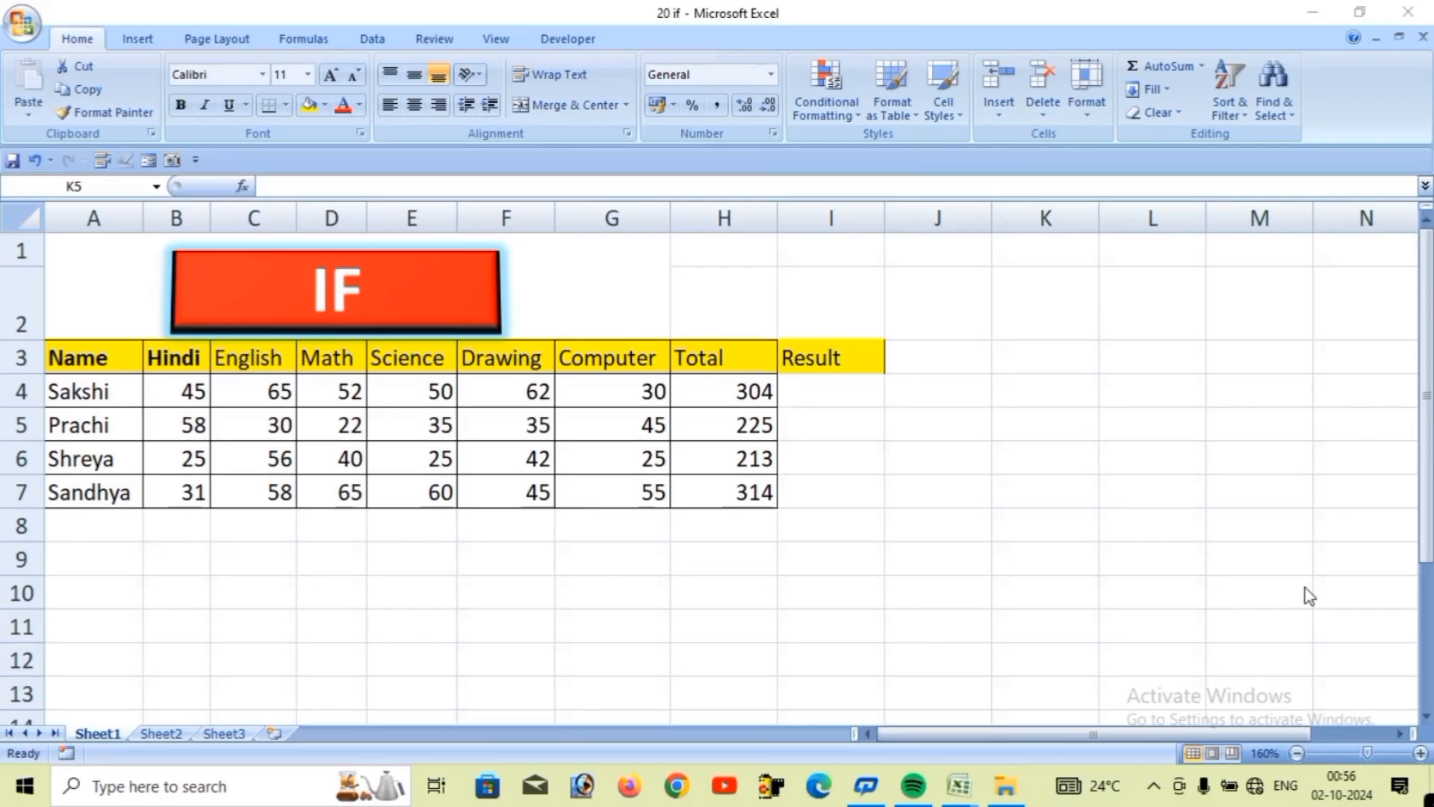
- Grade the first student's total in cell I4 using =IF(H4>=250,"PASS","FAIL")
{"action": "left_click", "coordinate": [849, 402]}
{"action": "left_click", "coordinate": [849, 397]}
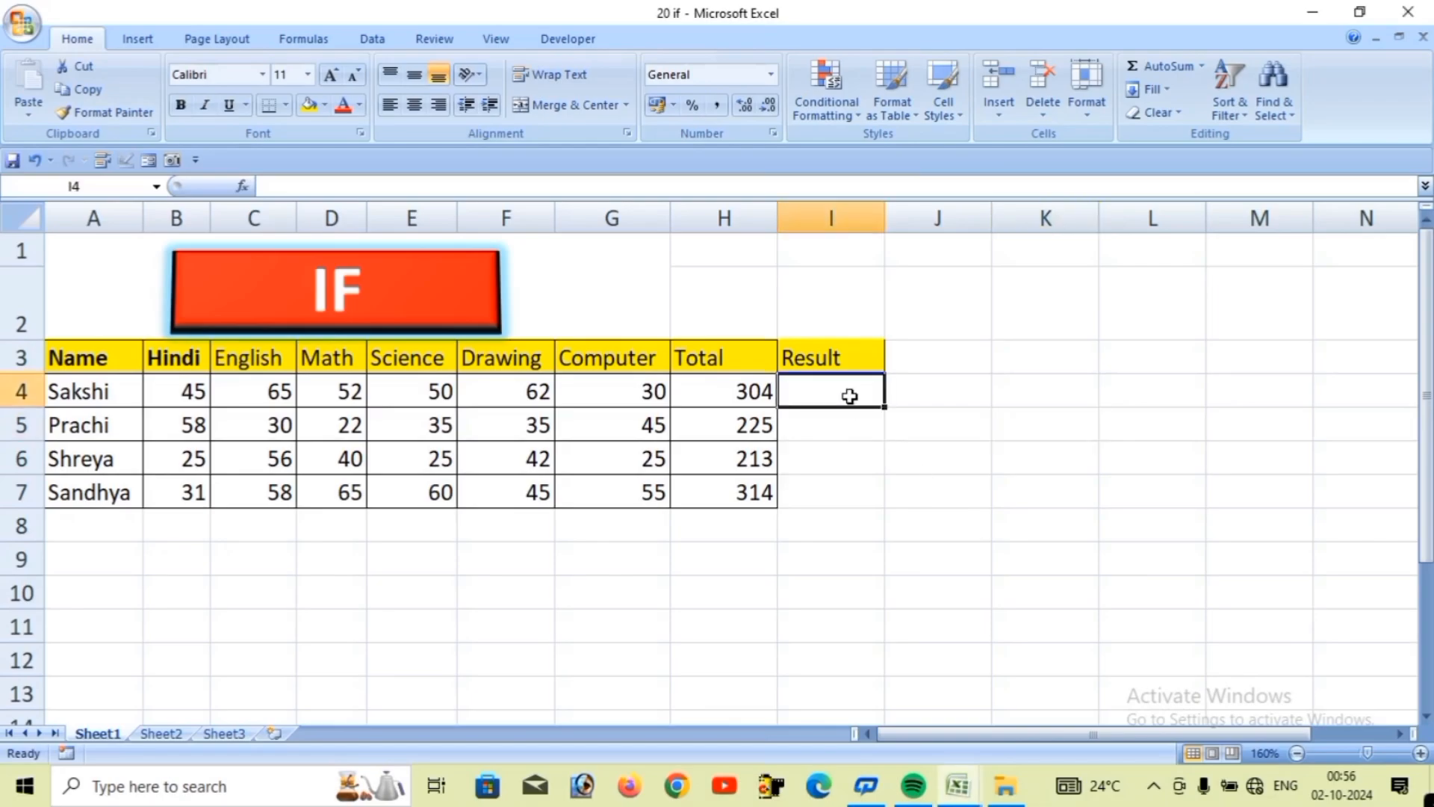
{"action": "type", "text": "="}
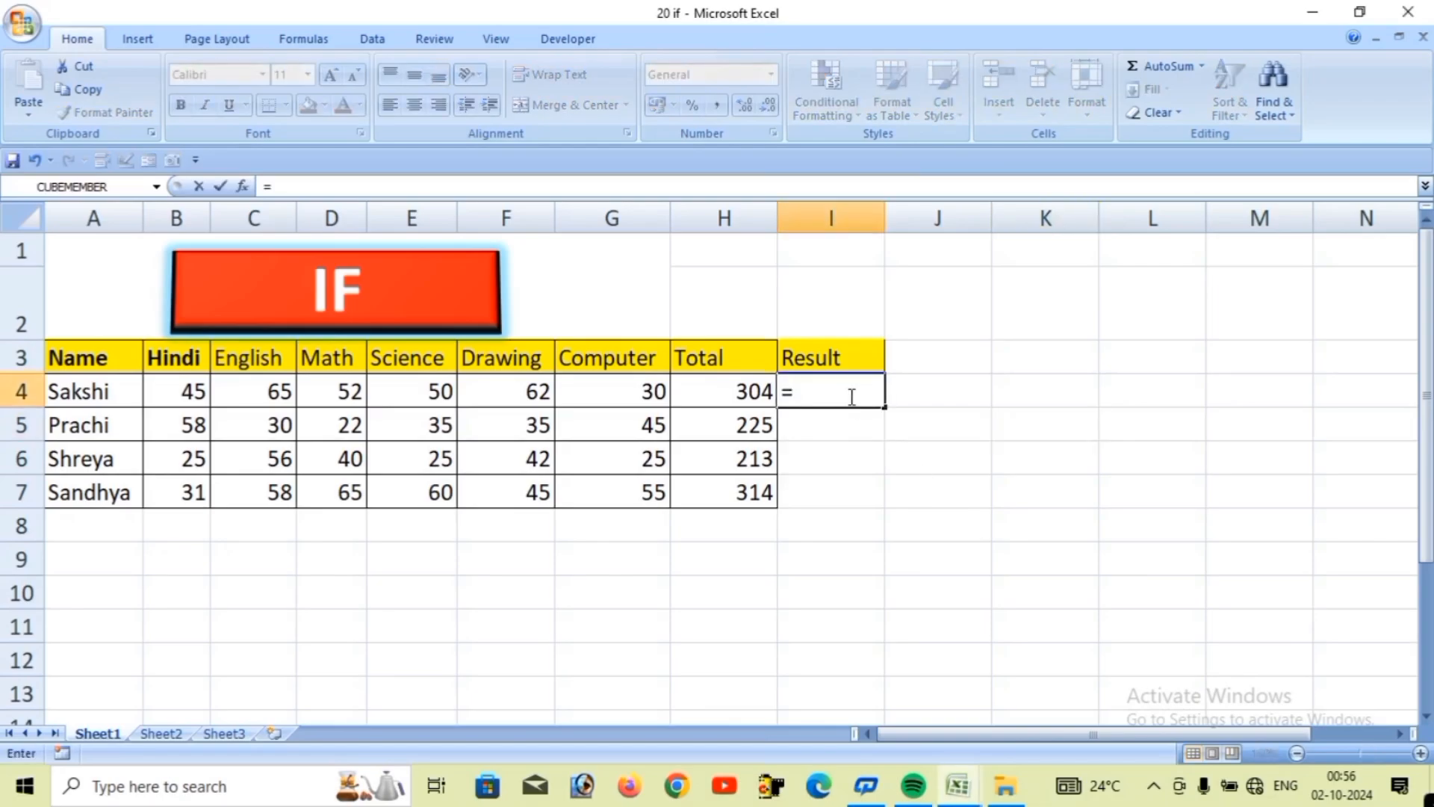
{"action": "type", "text": "IF"}
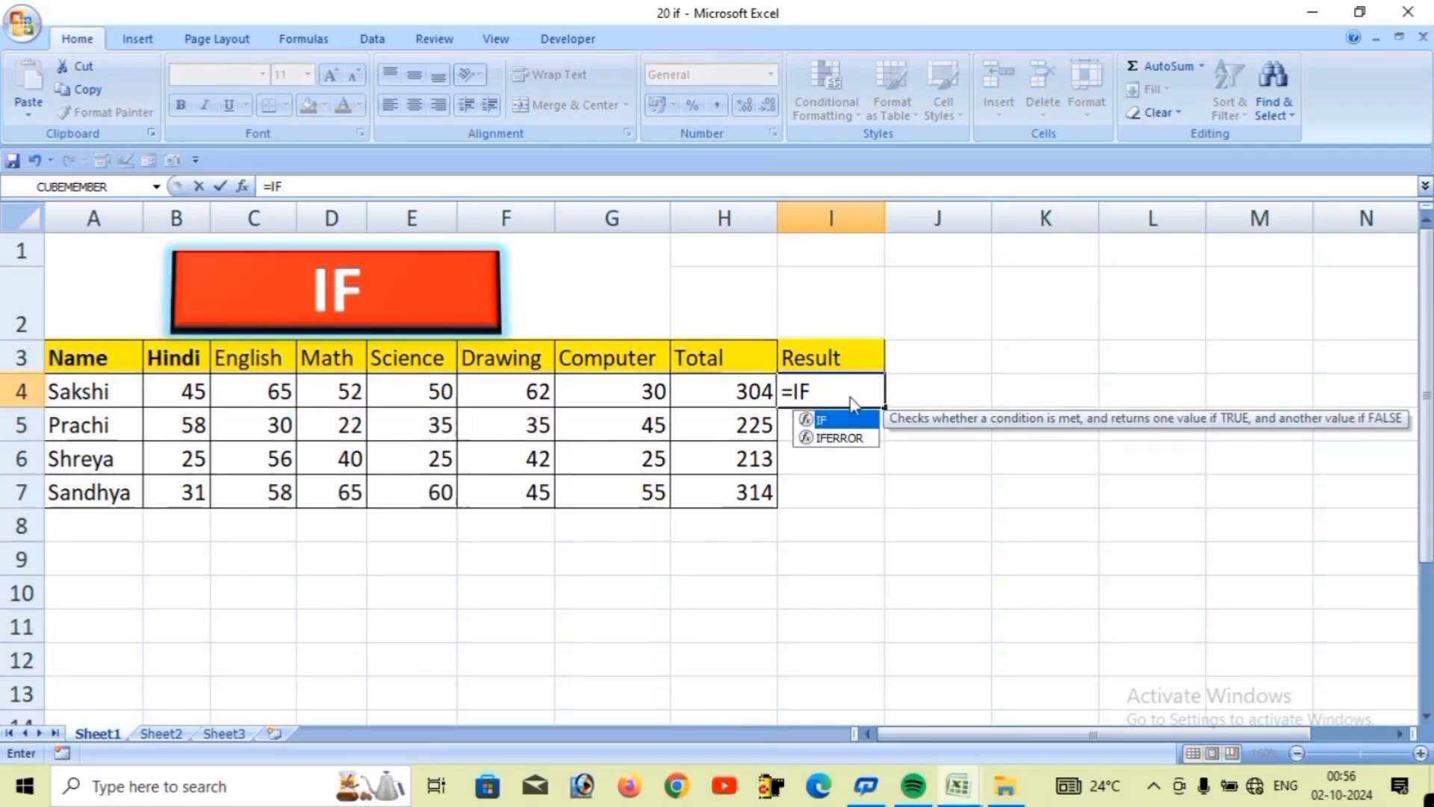
{"action": "type", "text": "("}
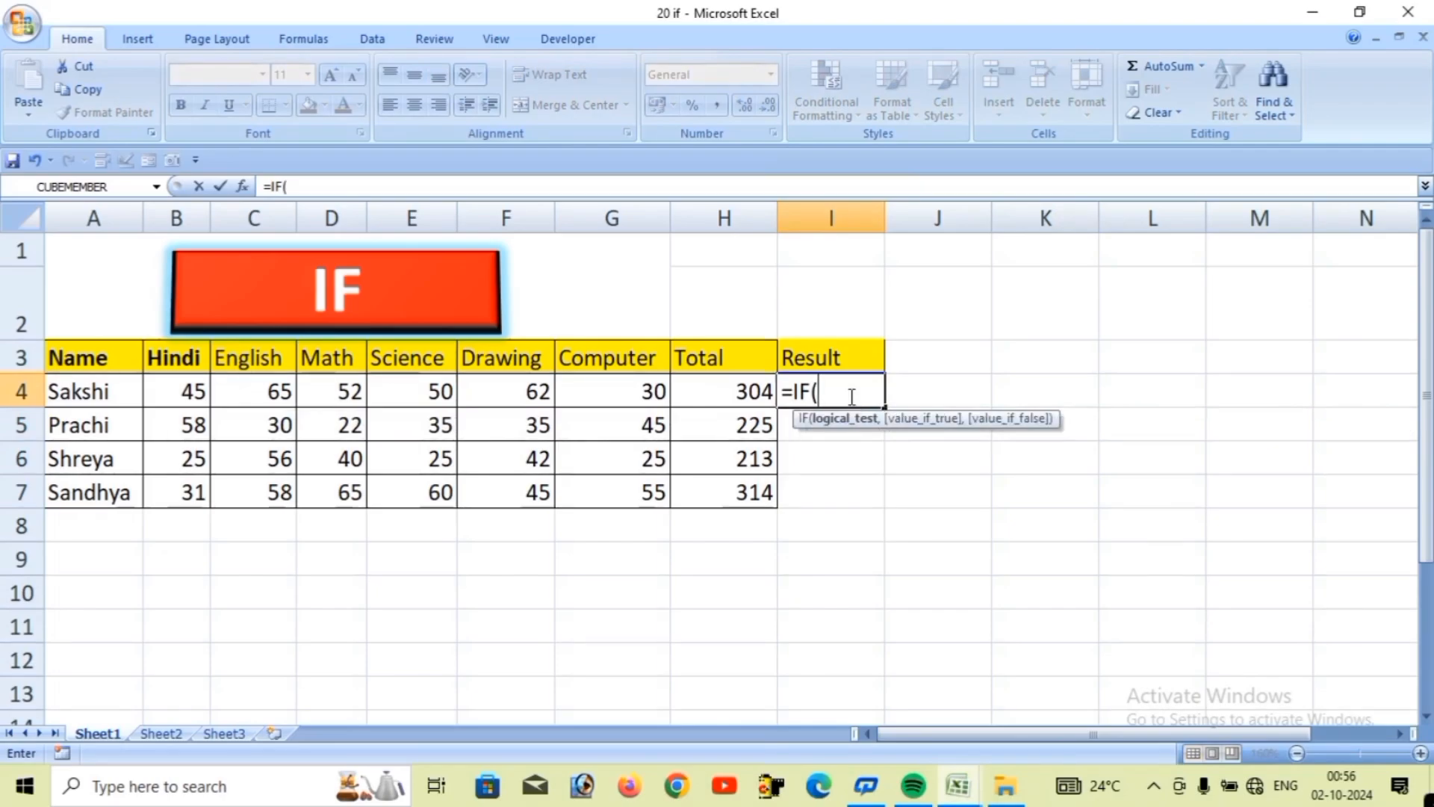
{"action": "left_click", "coordinate": [749, 389]}
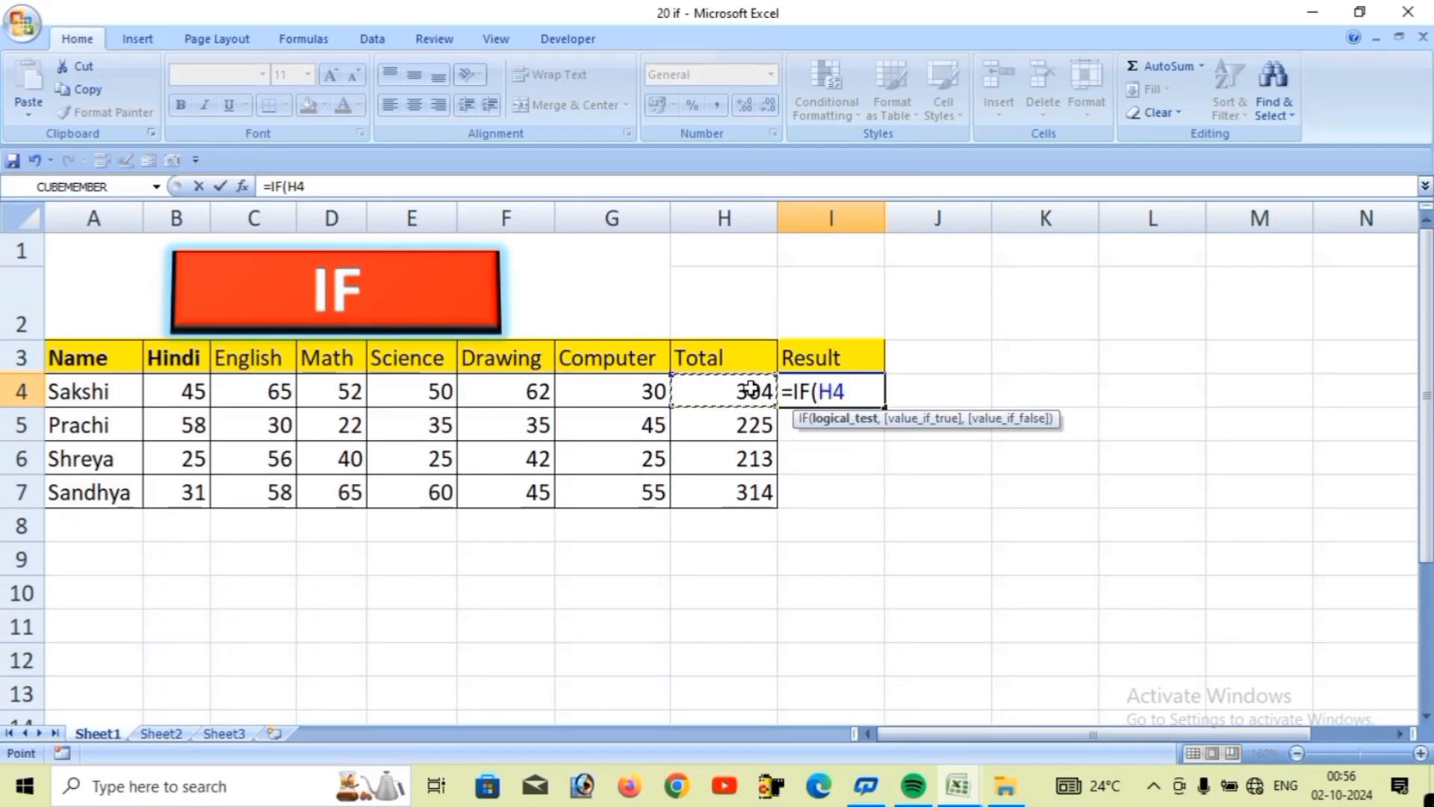
{"action": "type", "text": ">="}
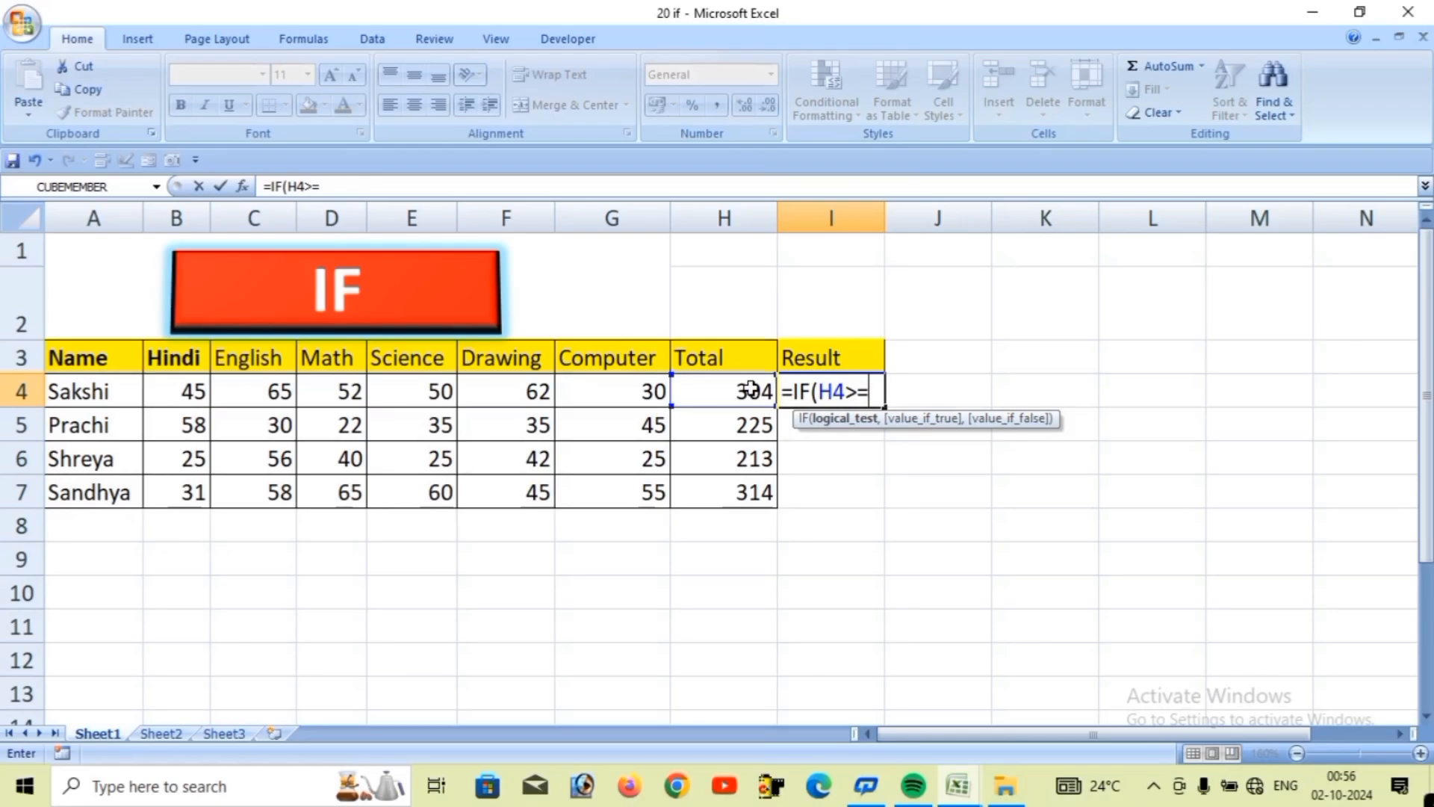
{"action": "type", "text": "250"}
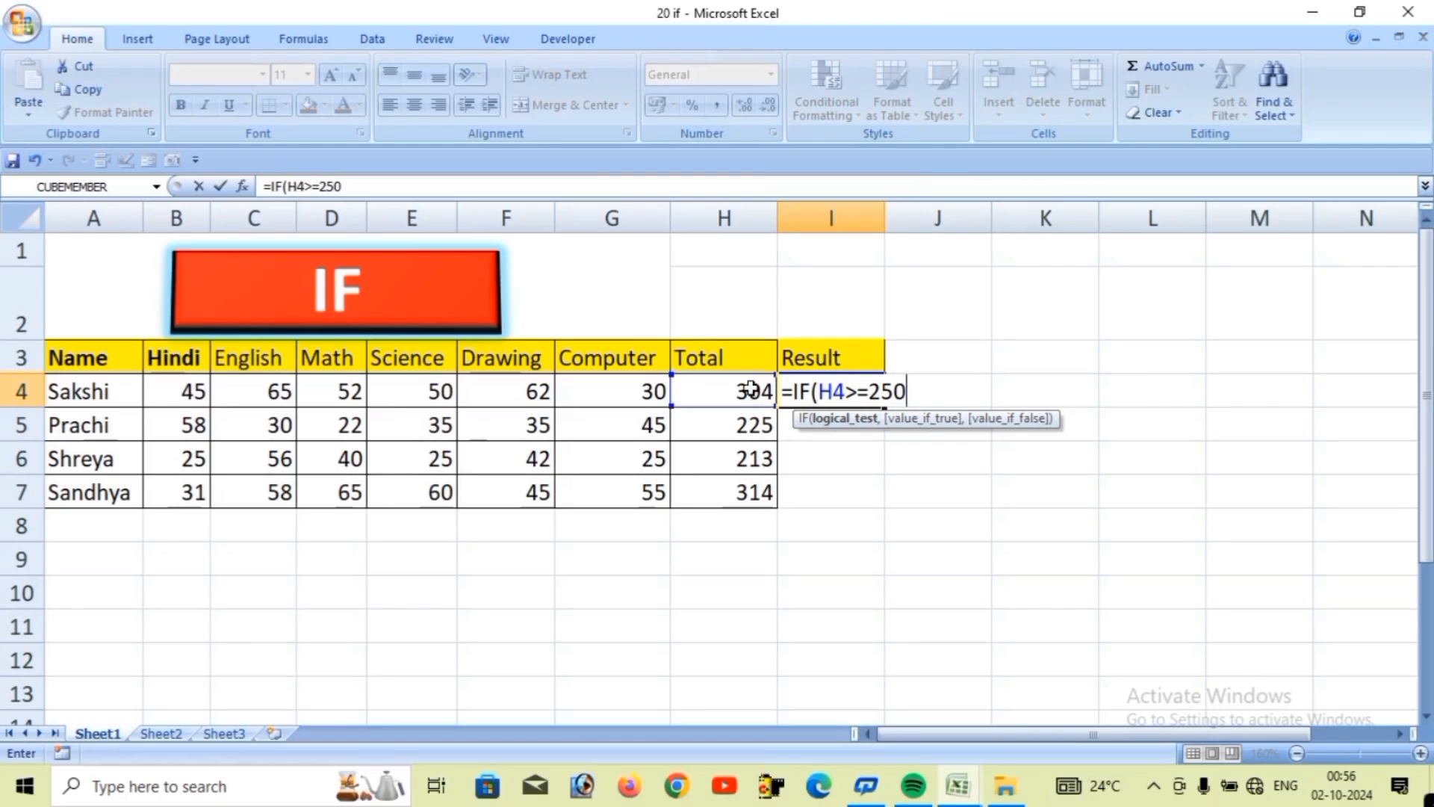
{"action": "type", "text": ","}
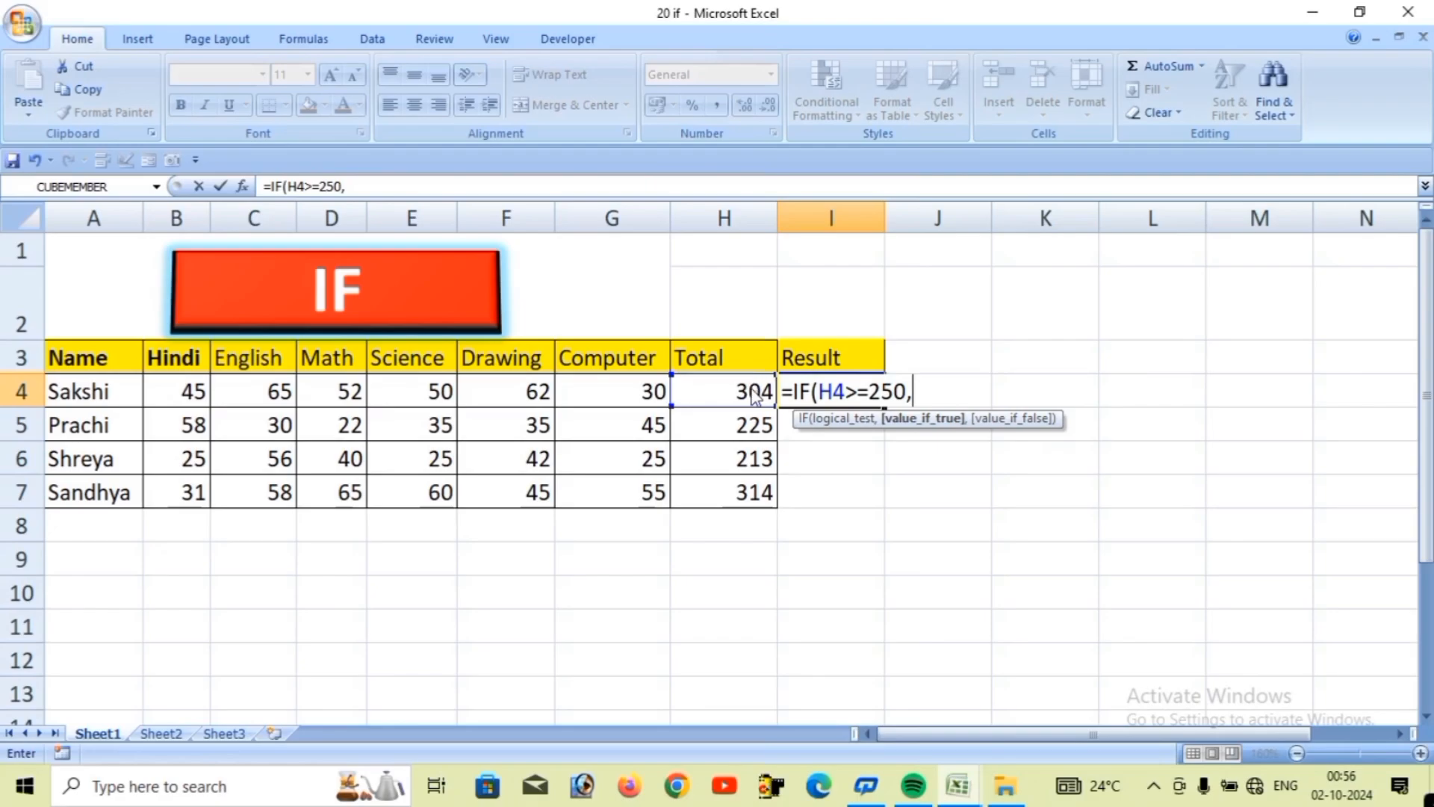
{"action": "type", "text": "\"PASS"}
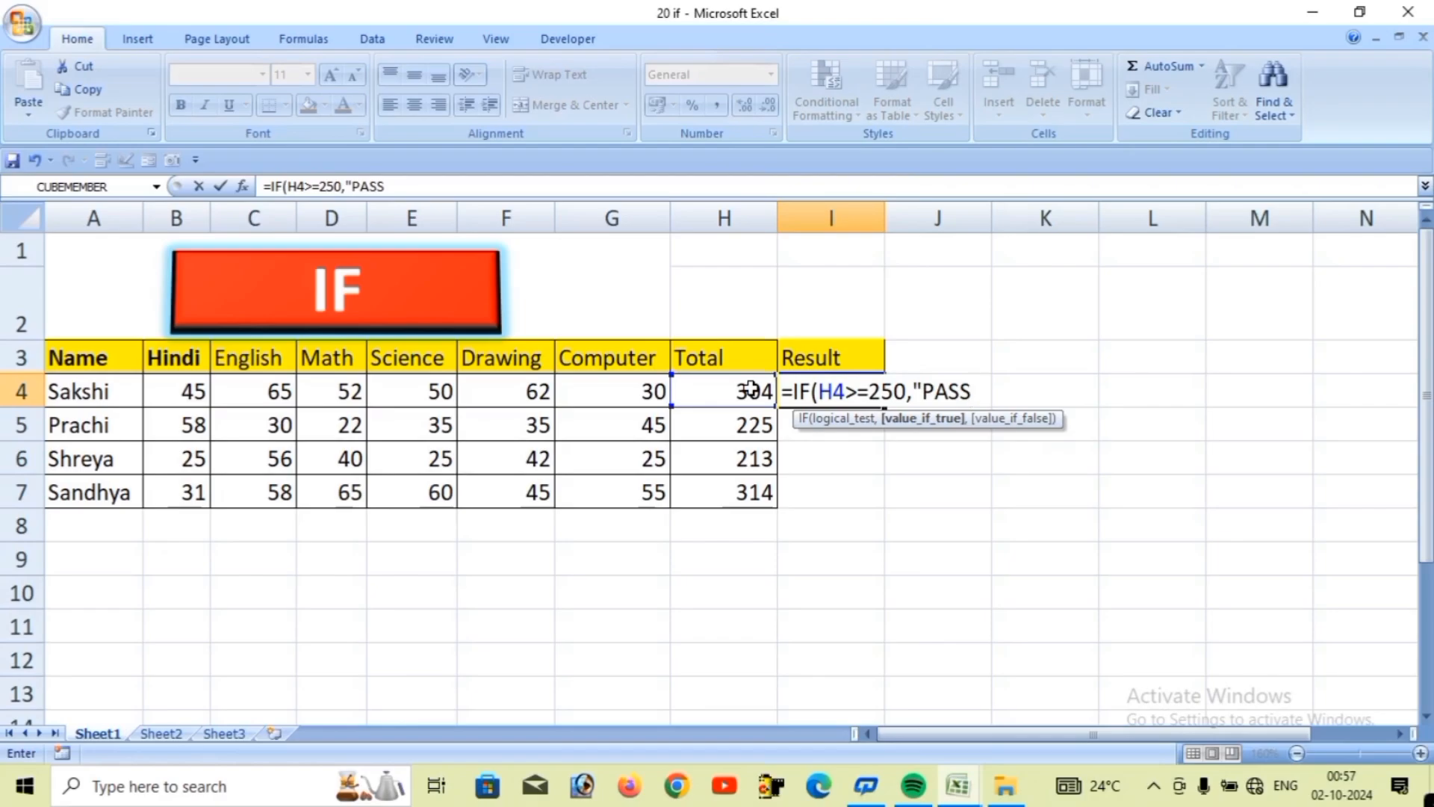
{"action": "type", "text": "\","}
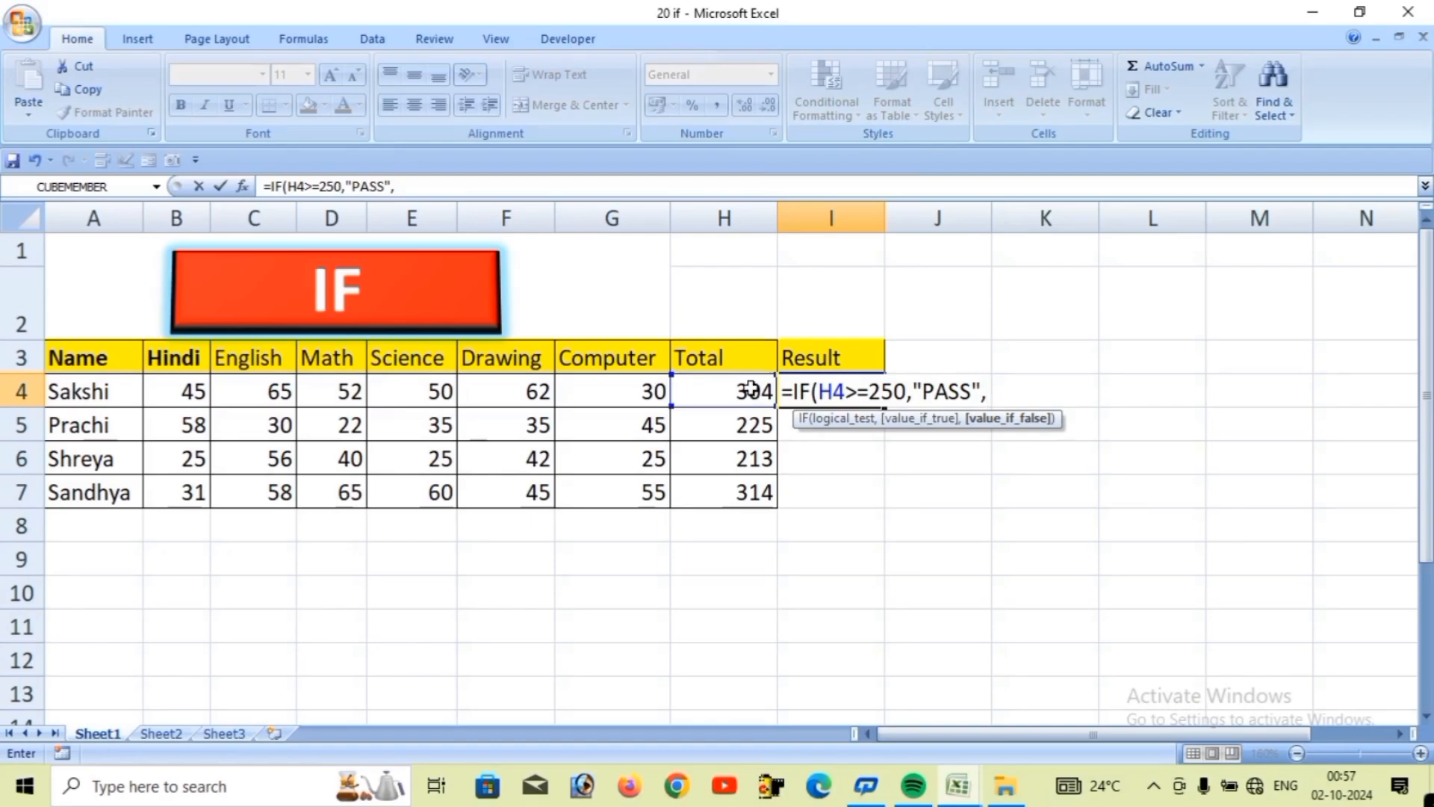
{"action": "type", "text": "F"}
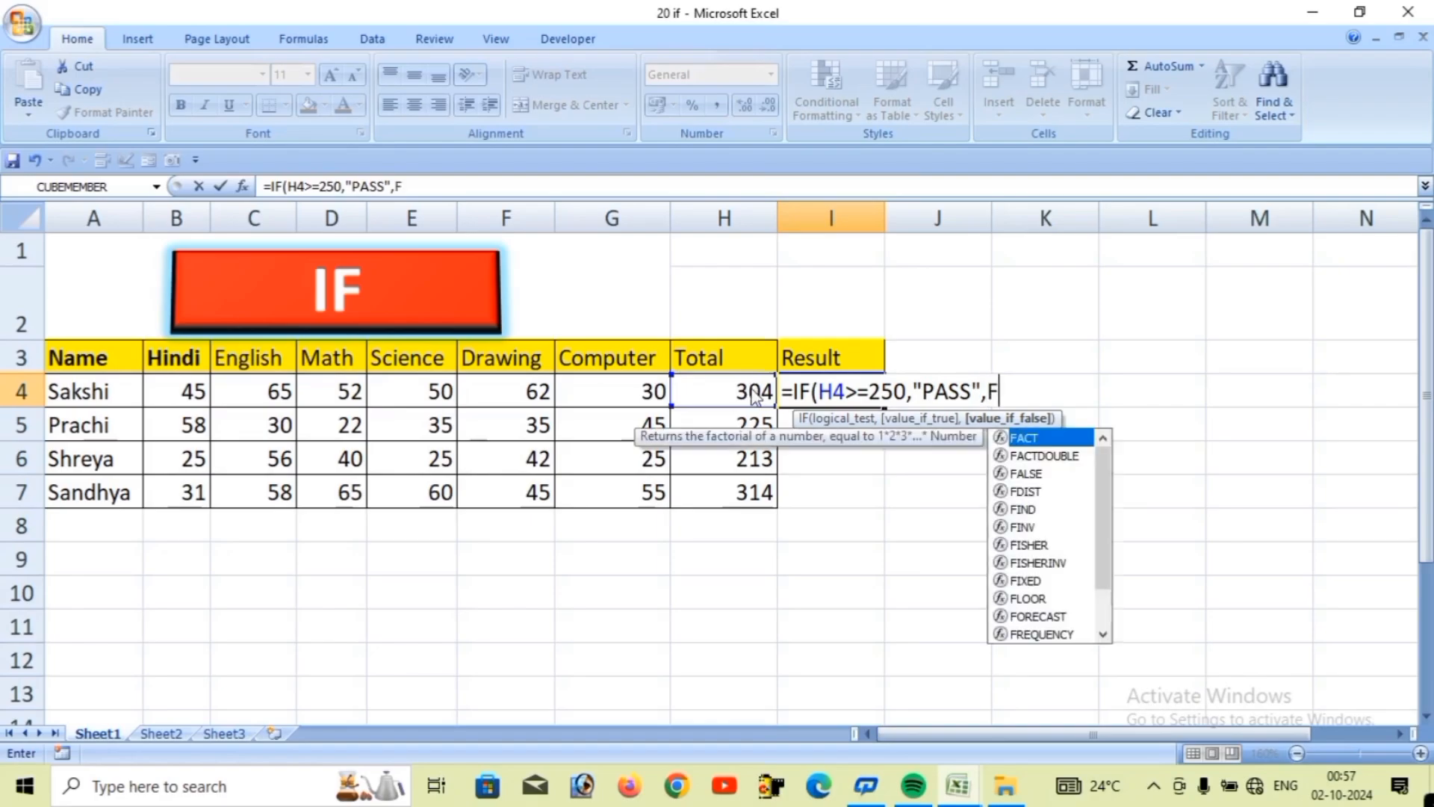
{"action": "key", "text": "BackSpace"}
{"action": "type", "text": "\""}
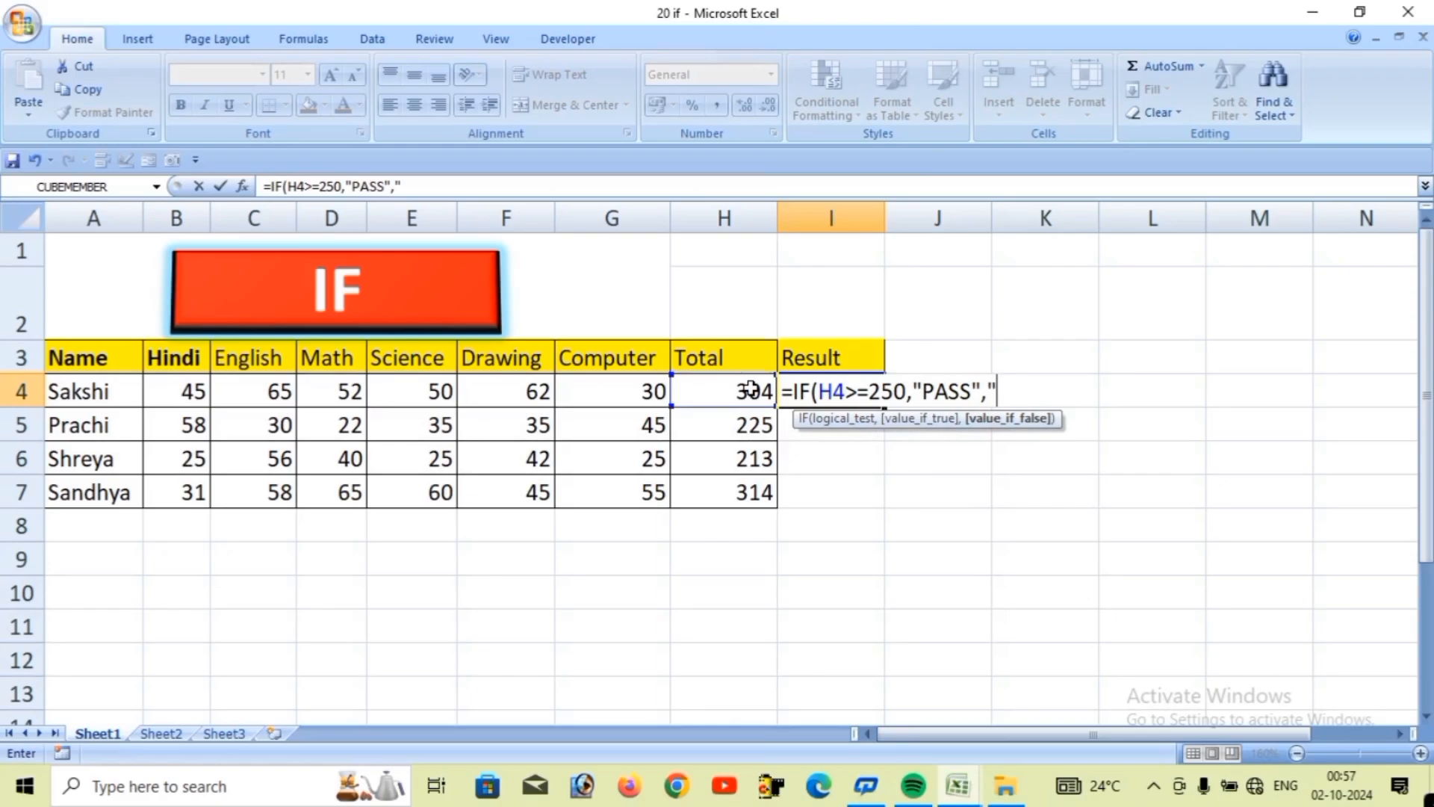
{"action": "type", "text": "FAIL\")"}
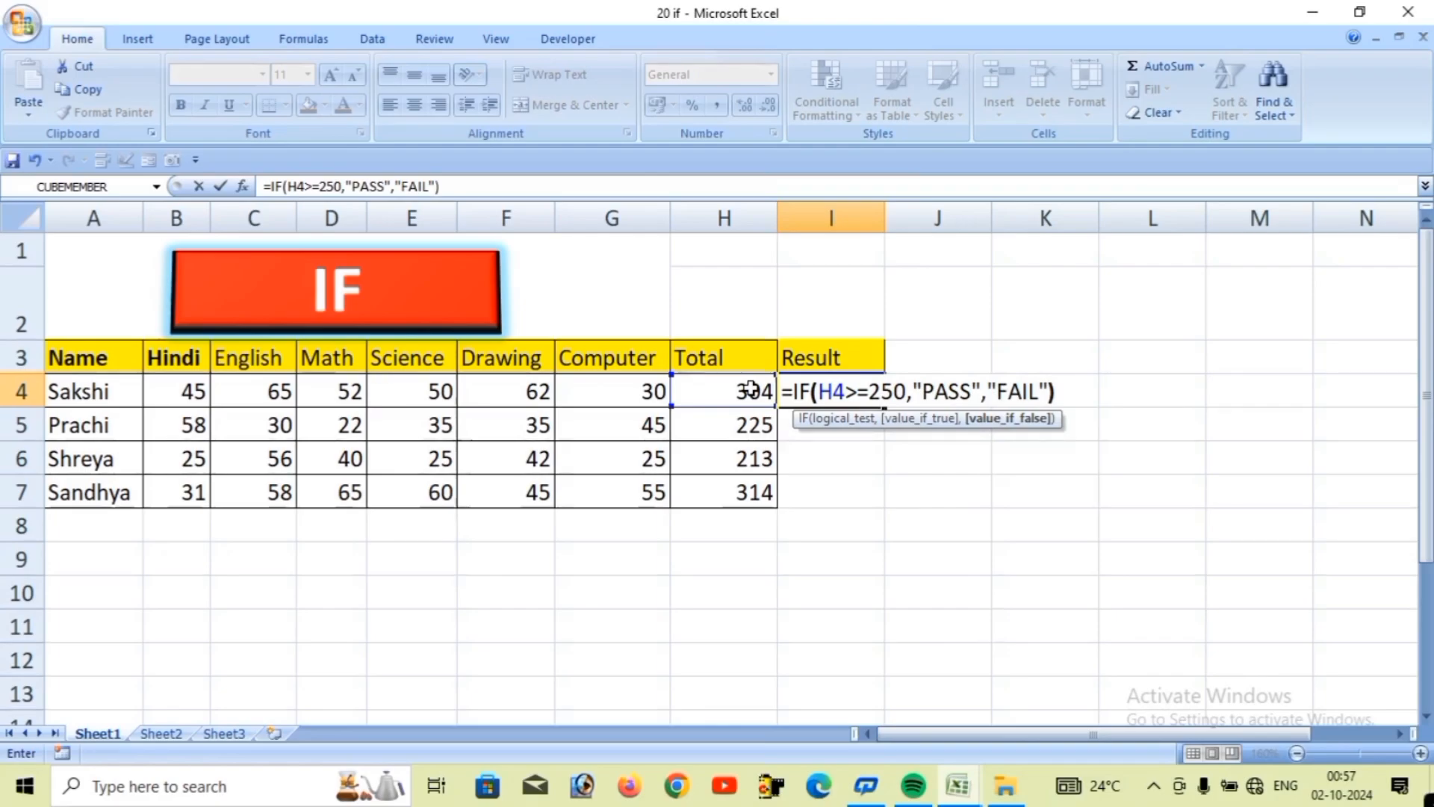
{"action": "key", "text": "Return"}
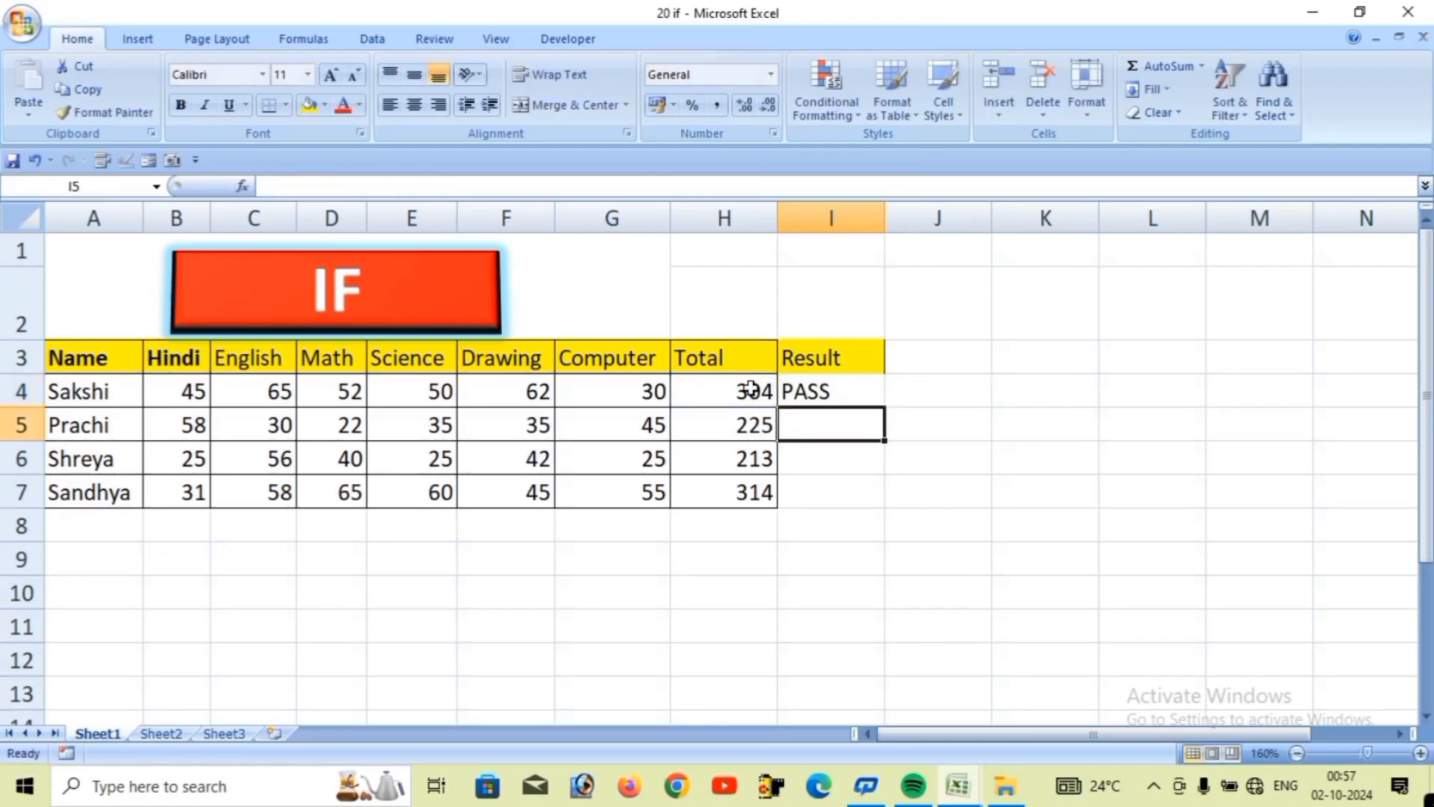
- Fill the pass/fail IF formula from I4 down through I7
{"action": "left_click", "coordinate": [822, 390]}
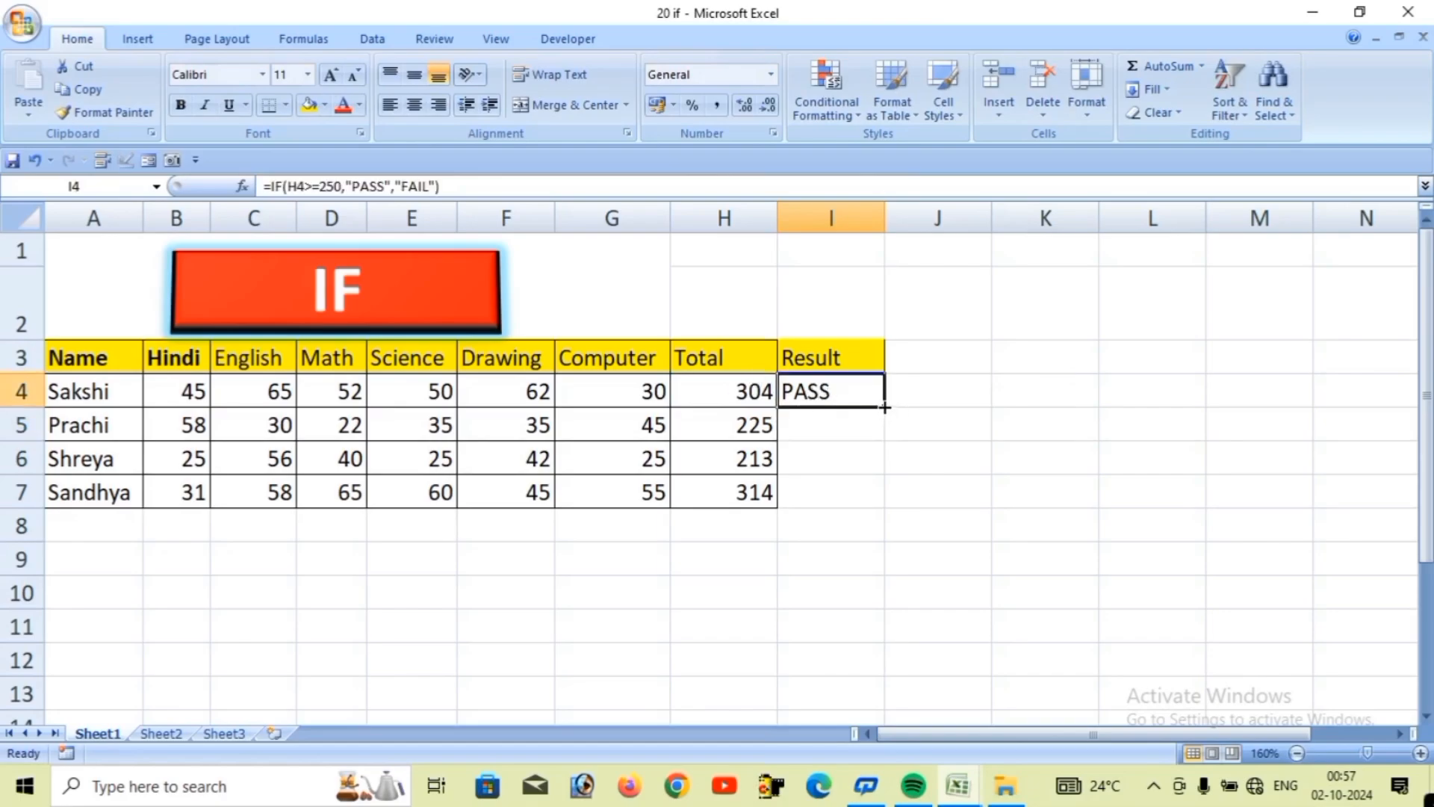
{"action": "double_click", "coordinate": [885, 407]}
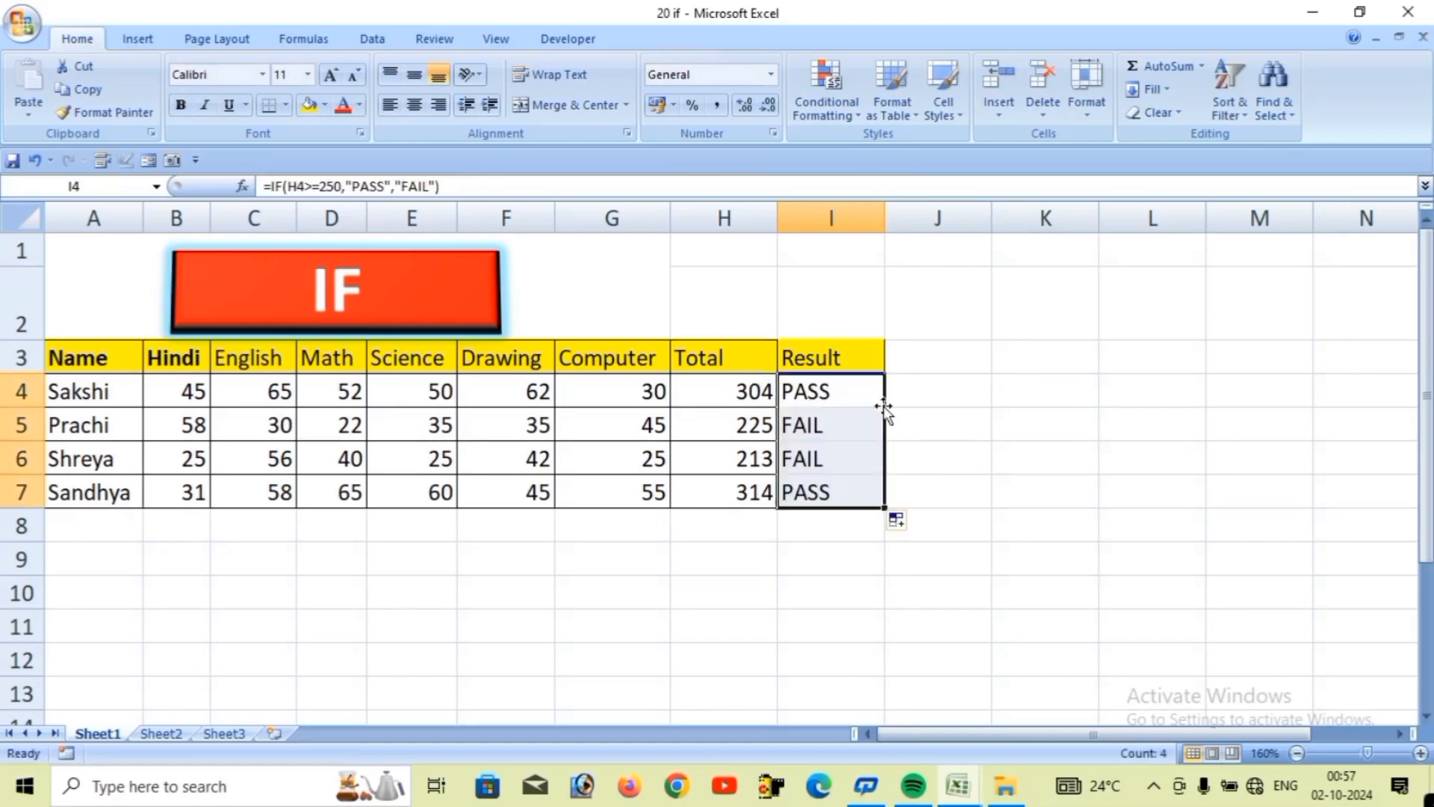
{"action": "left_click", "coordinate": [747, 424]}
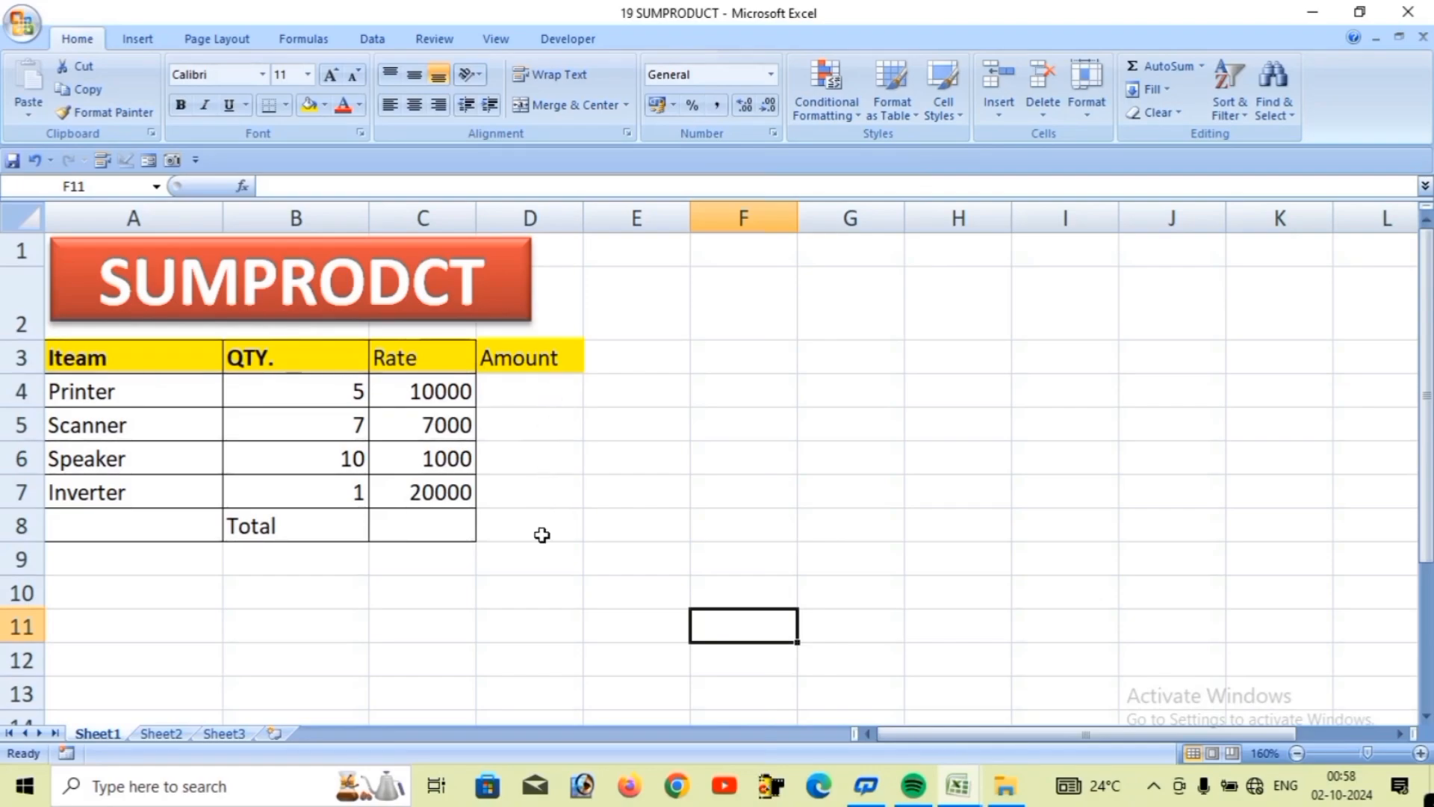
- Calculate the total of quantity times rate in cell C8 using =SUMPRODUCT(B4:B7,C4:C7)
{"action": "left_click", "coordinate": [463, 524]}
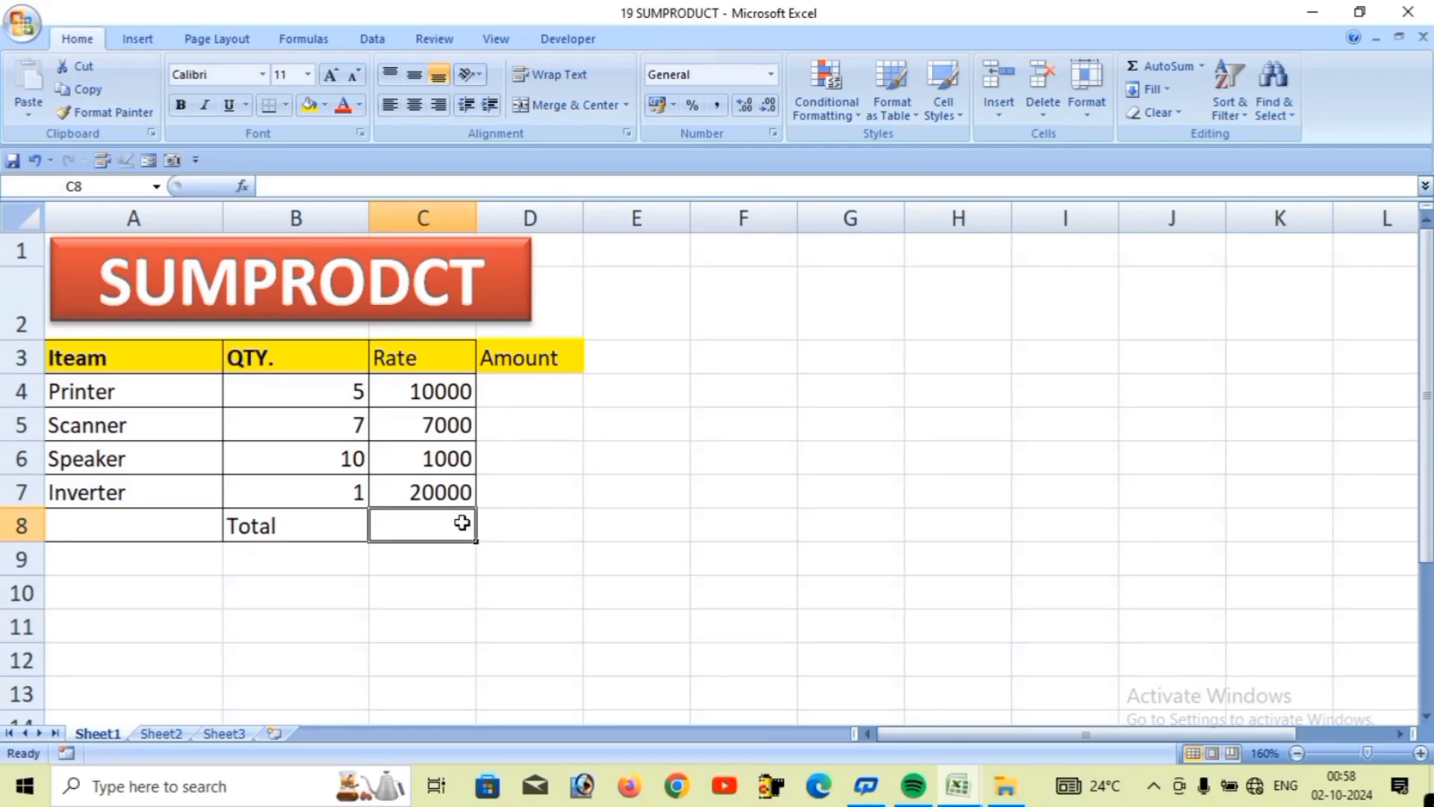
{"action": "type", "text": "=SUM"}
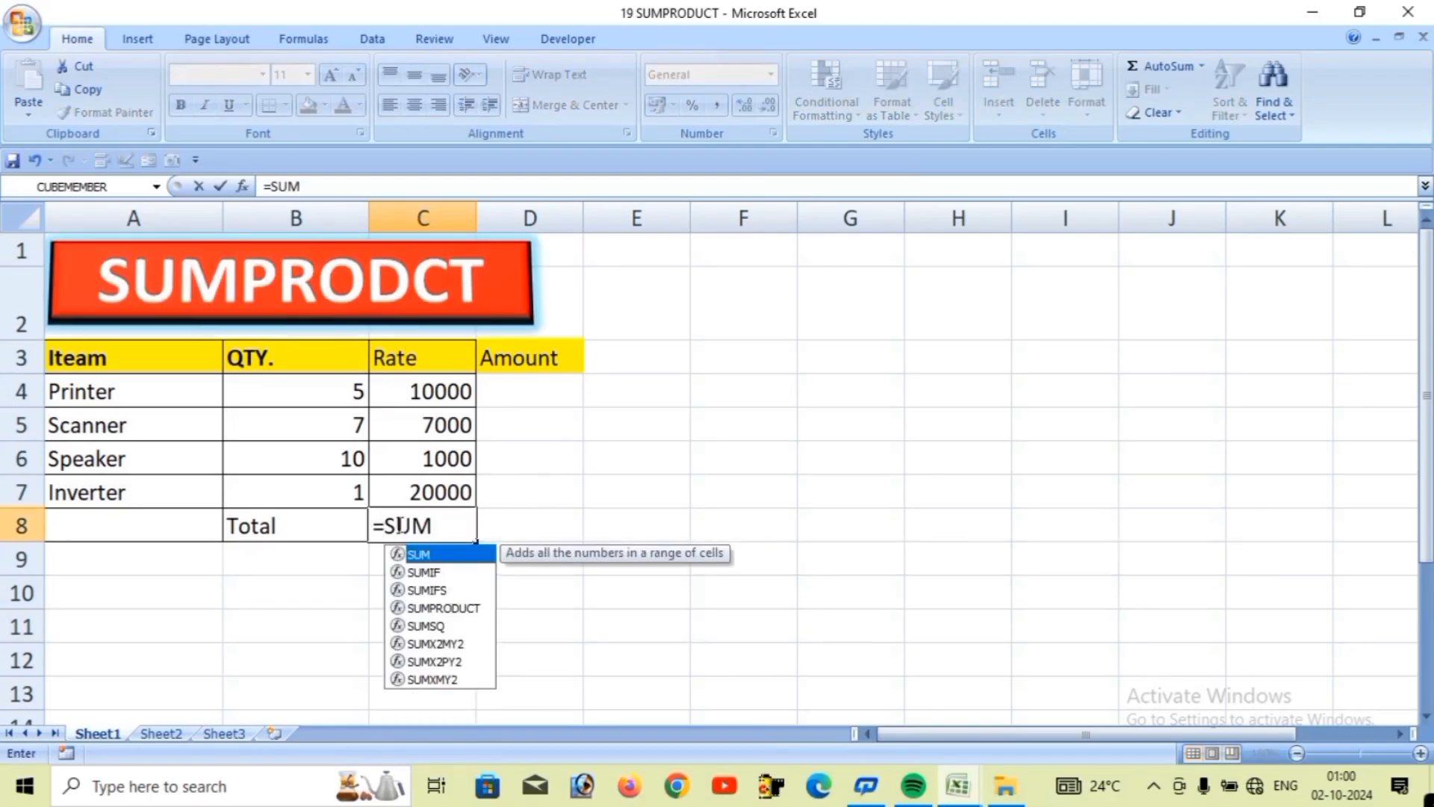
{"action": "type", "text": "PR"}
{"action": "key", "text": "Tab"}
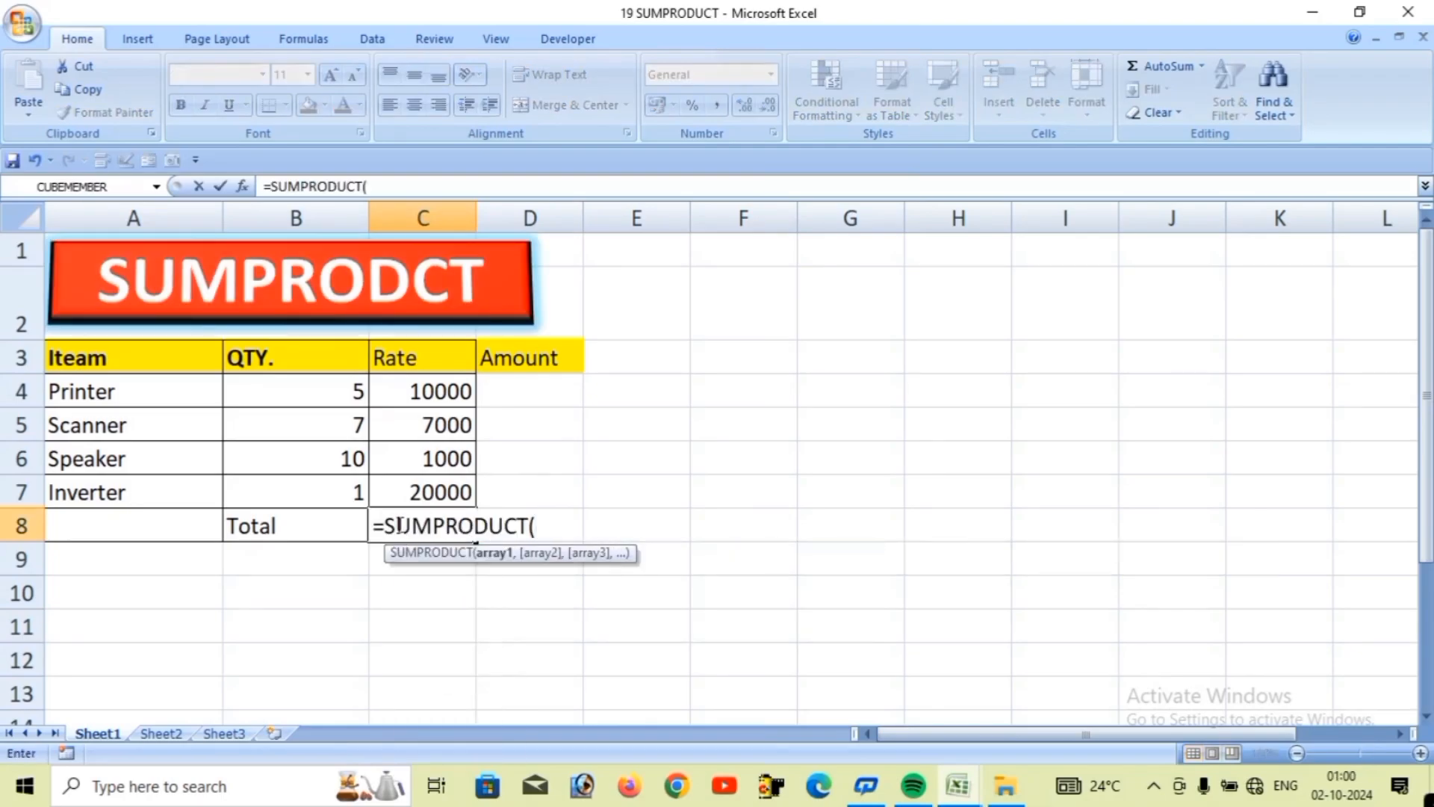
{"action": "left_click_drag", "start_coordinate": [343, 388], "coordinate": [342, 489]}
{"action": "type", "text": ","}
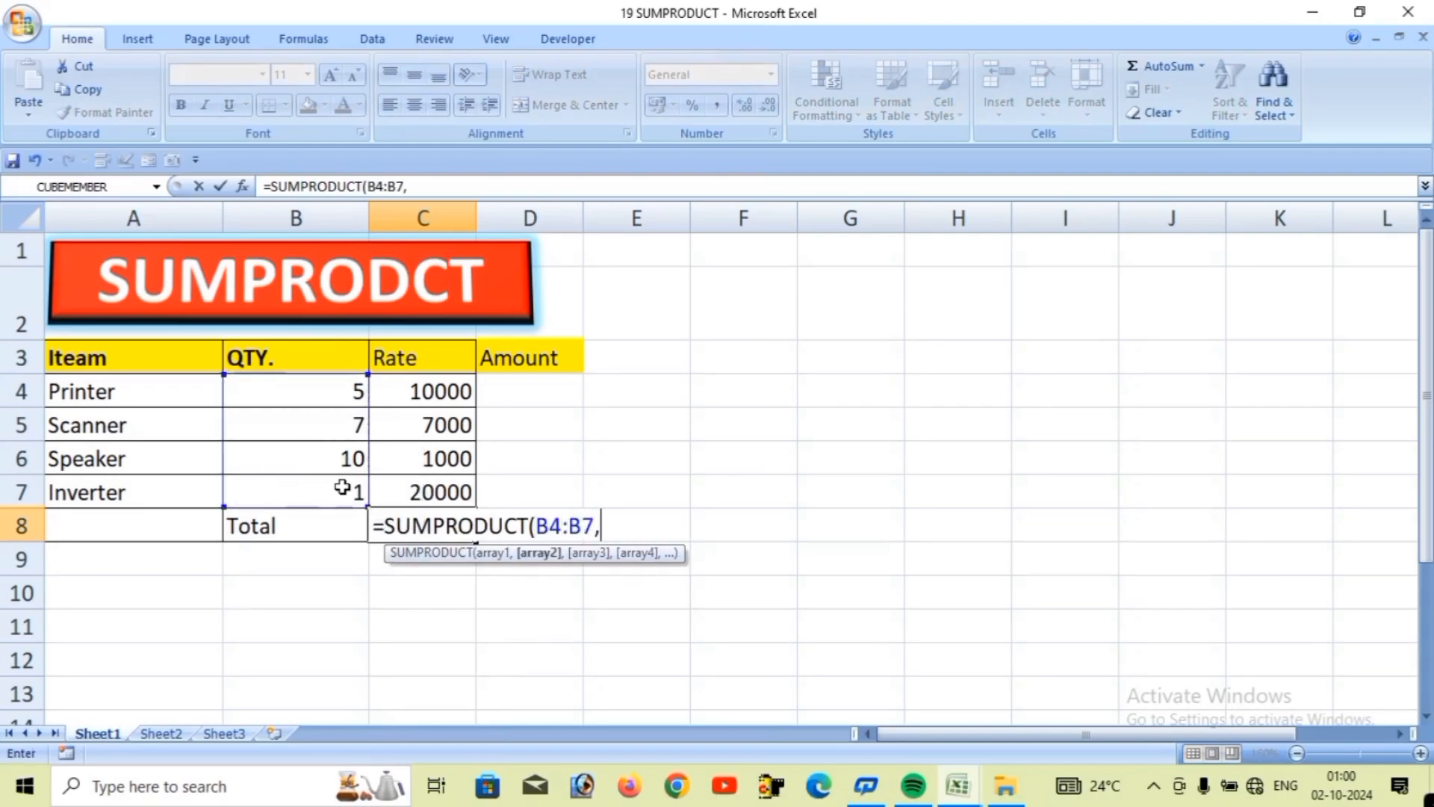
{"action": "left_click_drag", "start_coordinate": [450, 393], "coordinate": [445, 497]}
{"action": "type", "text": ")"}
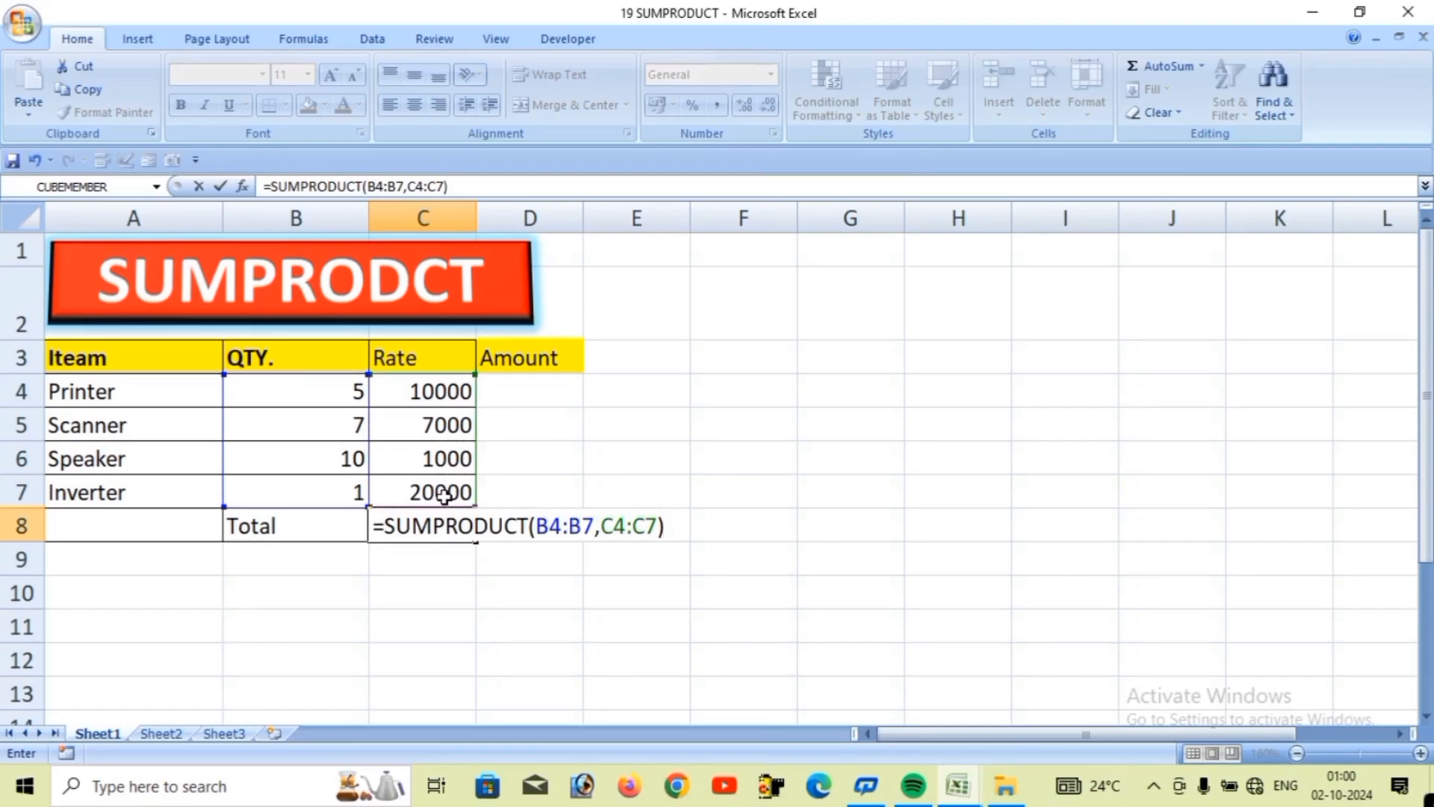
{"action": "key", "text": "Return"}
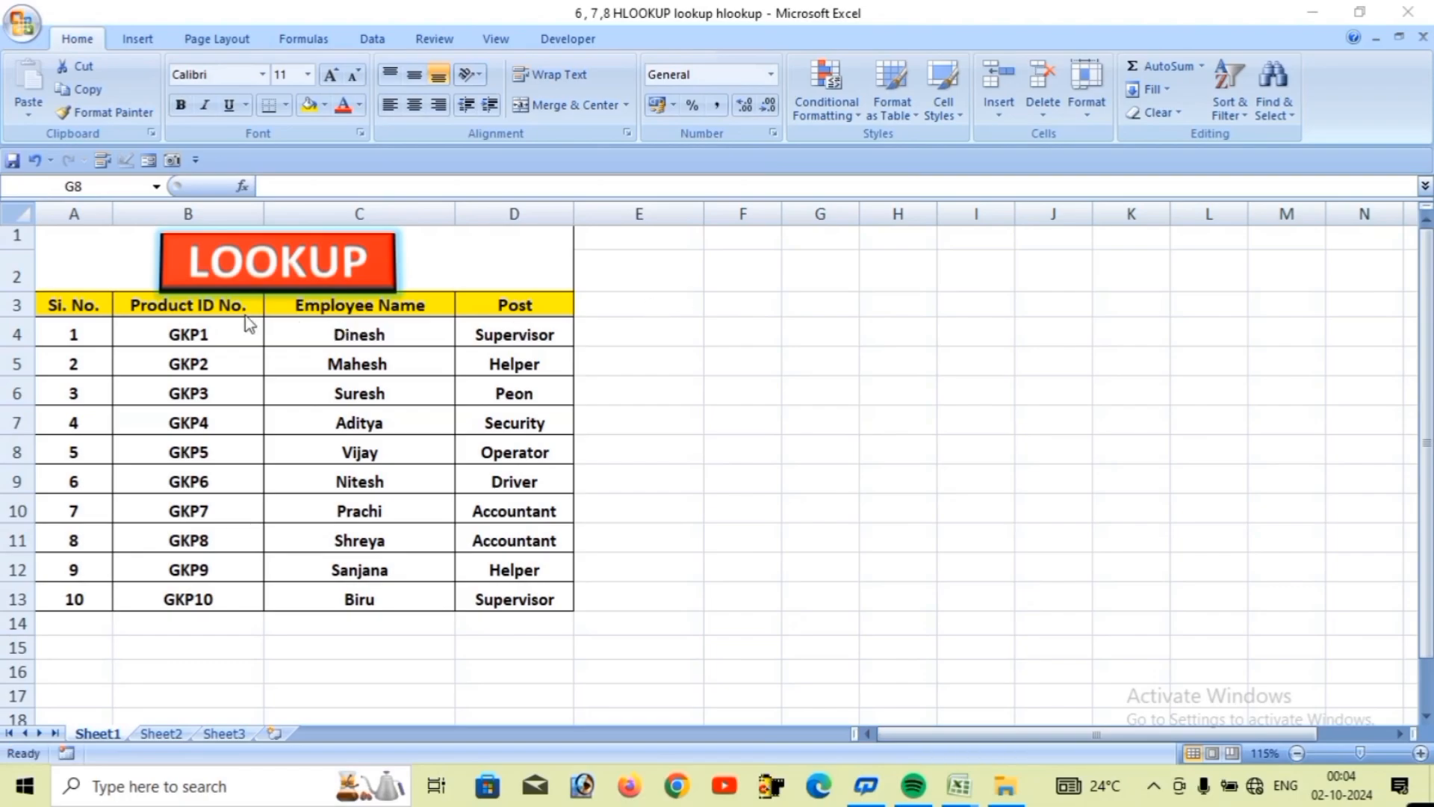
- Copy the product ID GKP1 from cell B4 into cell F3
{"action": "left_click", "coordinate": [219, 333]}
{"action": "key", "text": "ctrl+c"}
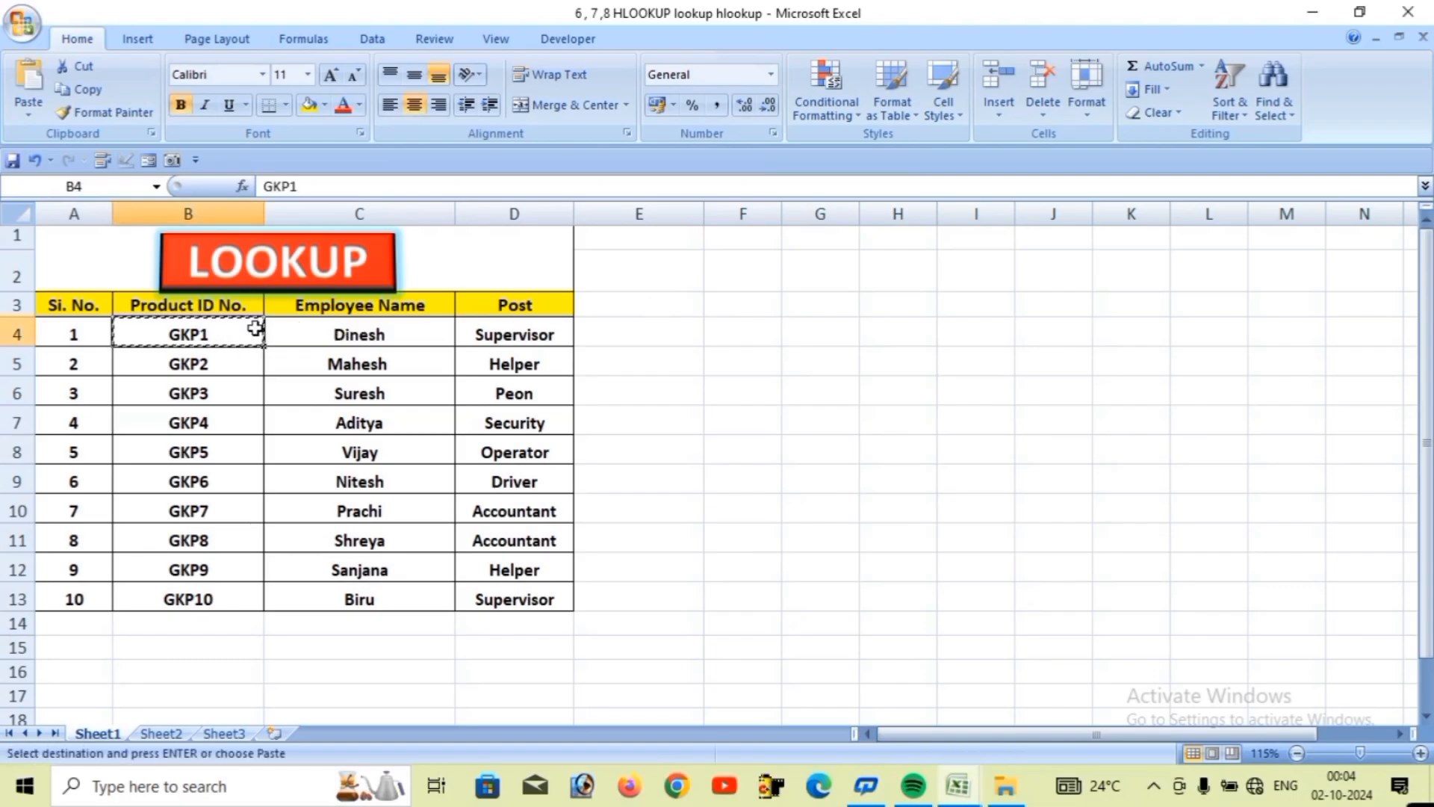
{"action": "left_click", "coordinate": [725, 307]}
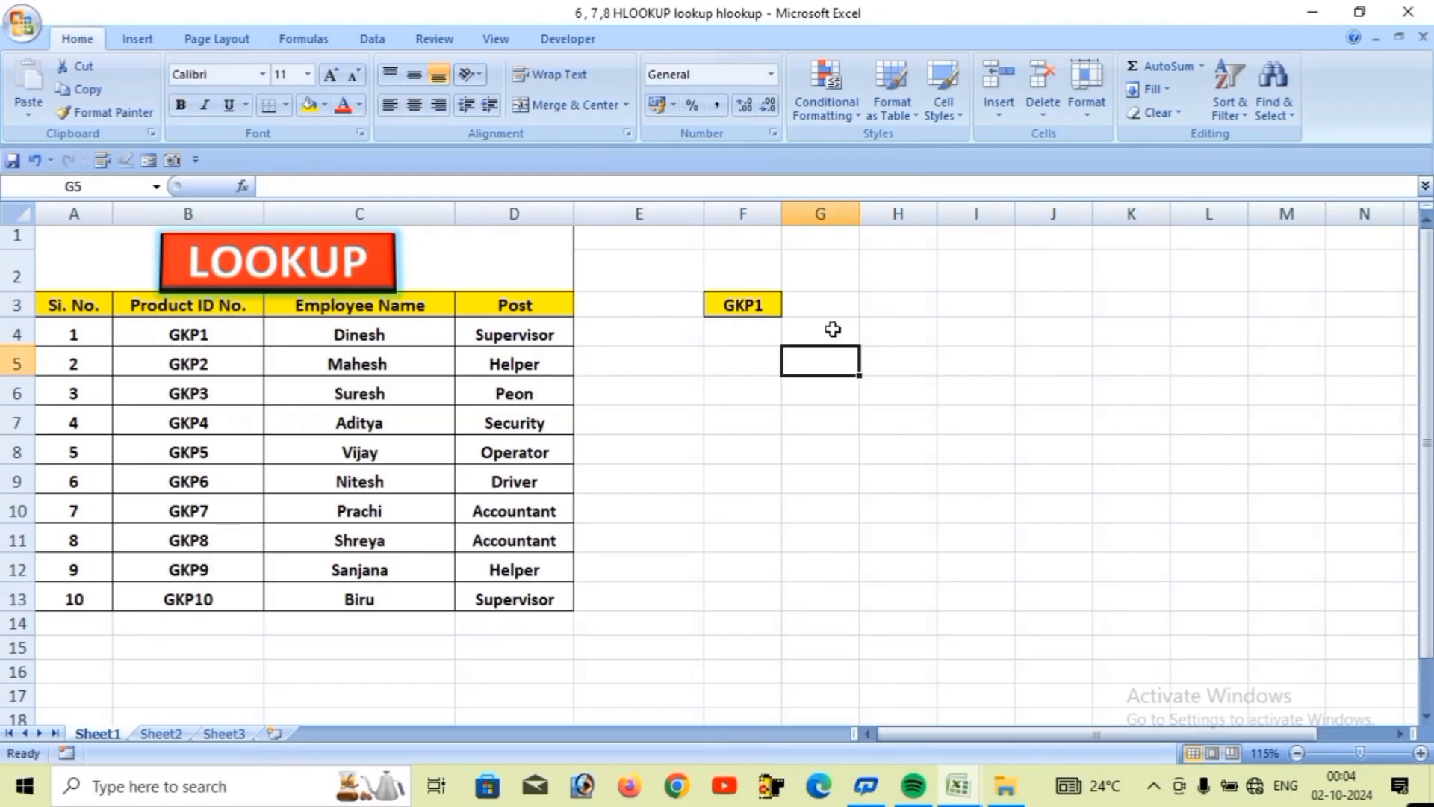
- Look up the employee name for the product ID in F3 by entering =LOOKUP(F3,B4:B13,C4:C13) in cell G3
{"action": "left_click", "coordinate": [840, 311]}
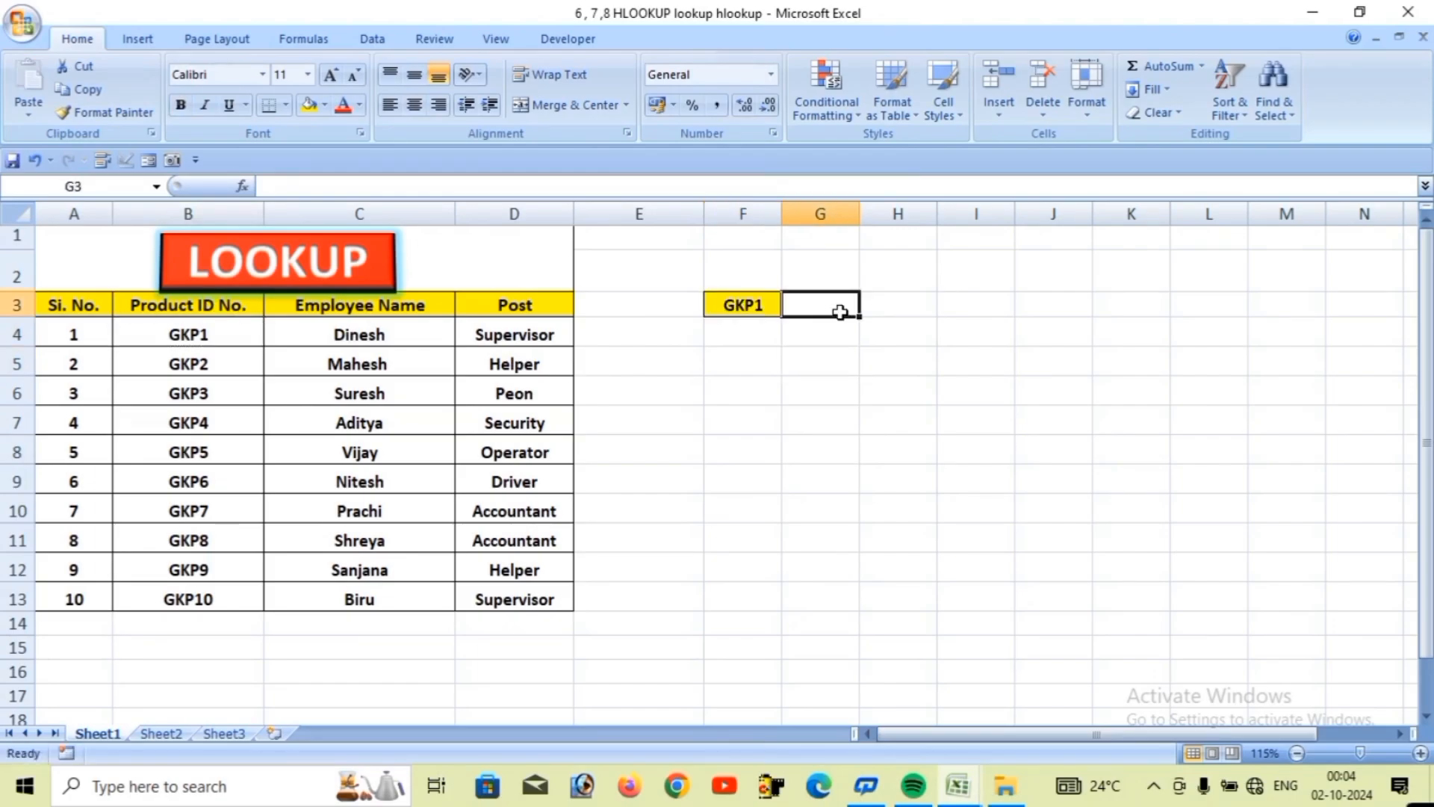
{"action": "type", "text": "="}
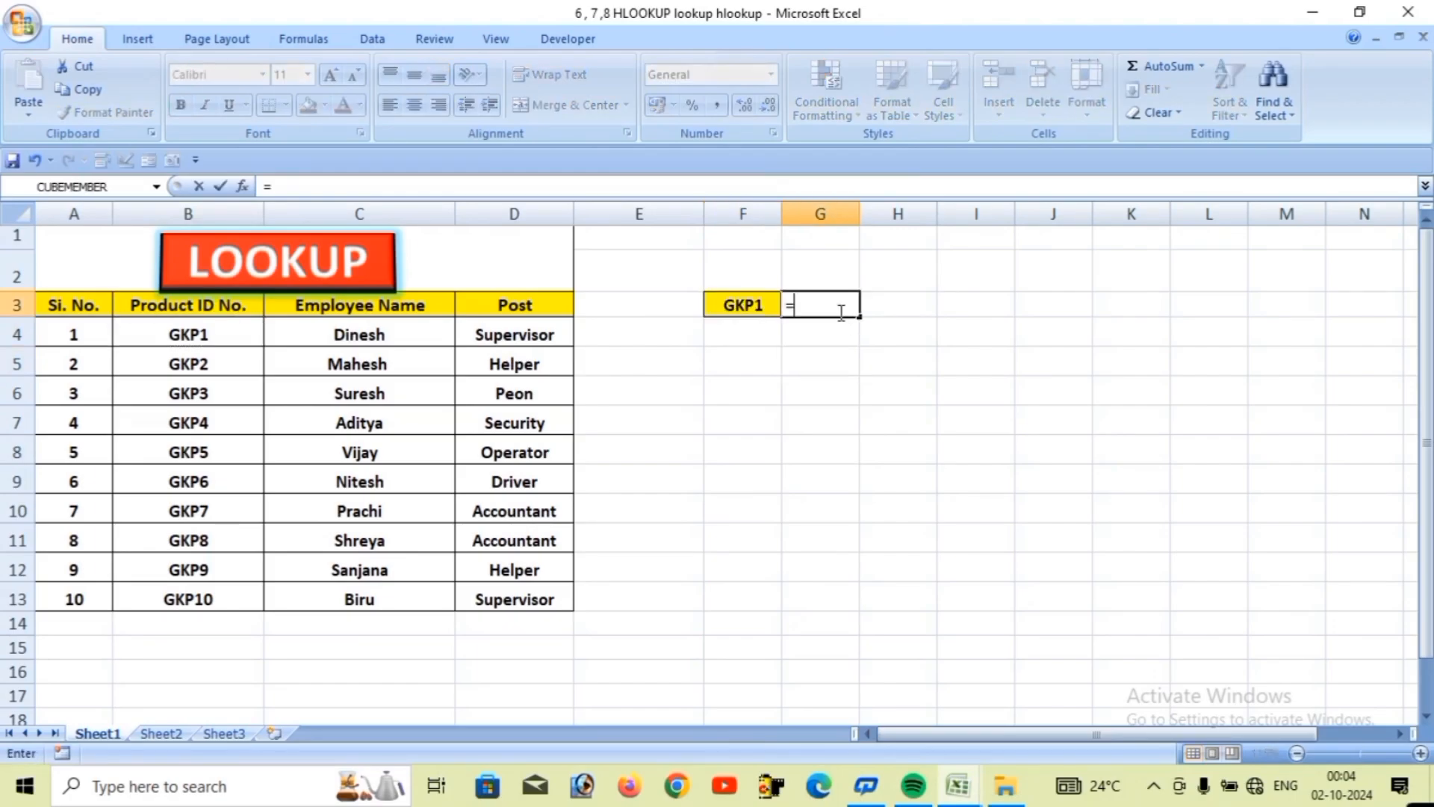
{"action": "type", "text": "loo"}
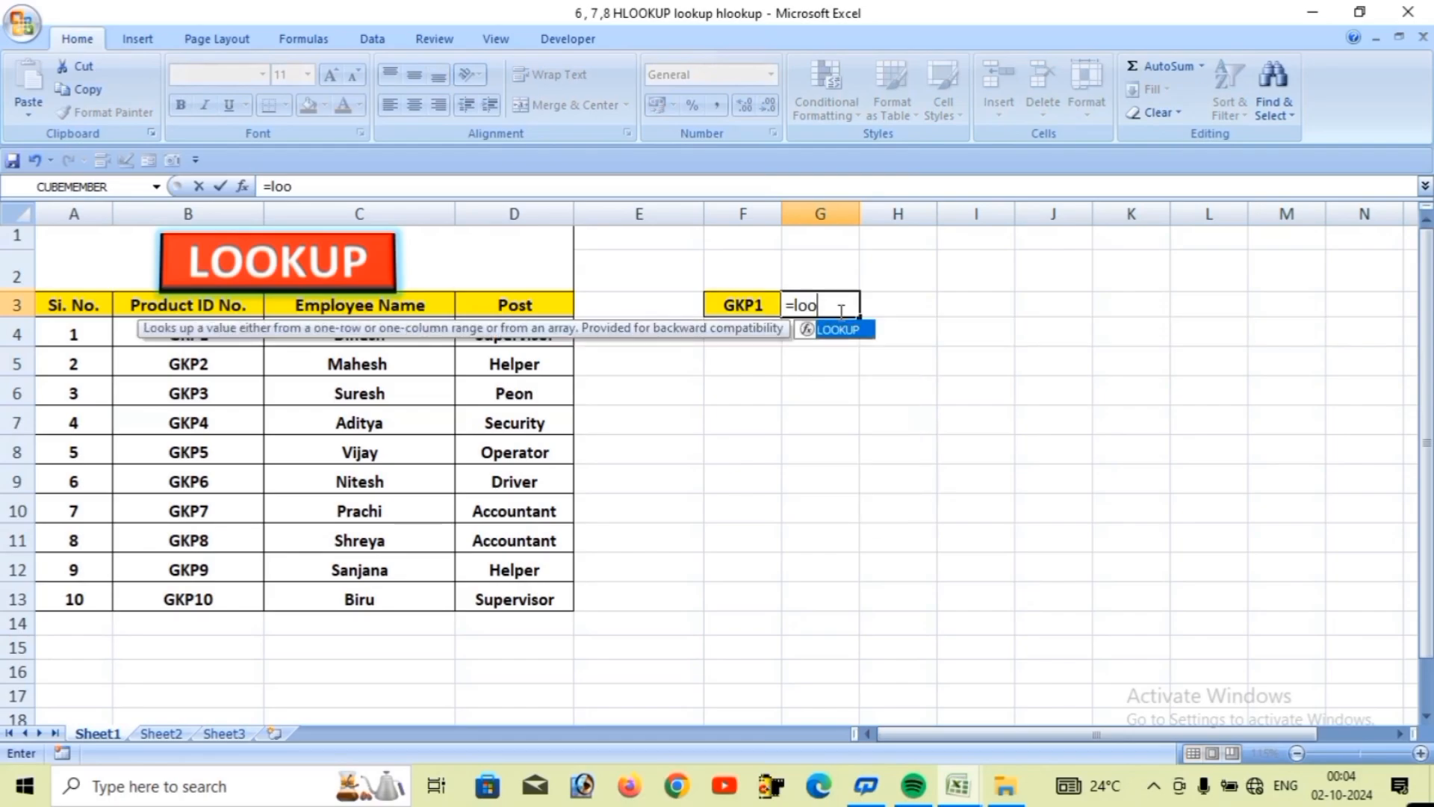
{"action": "key", "text": "Tab"}
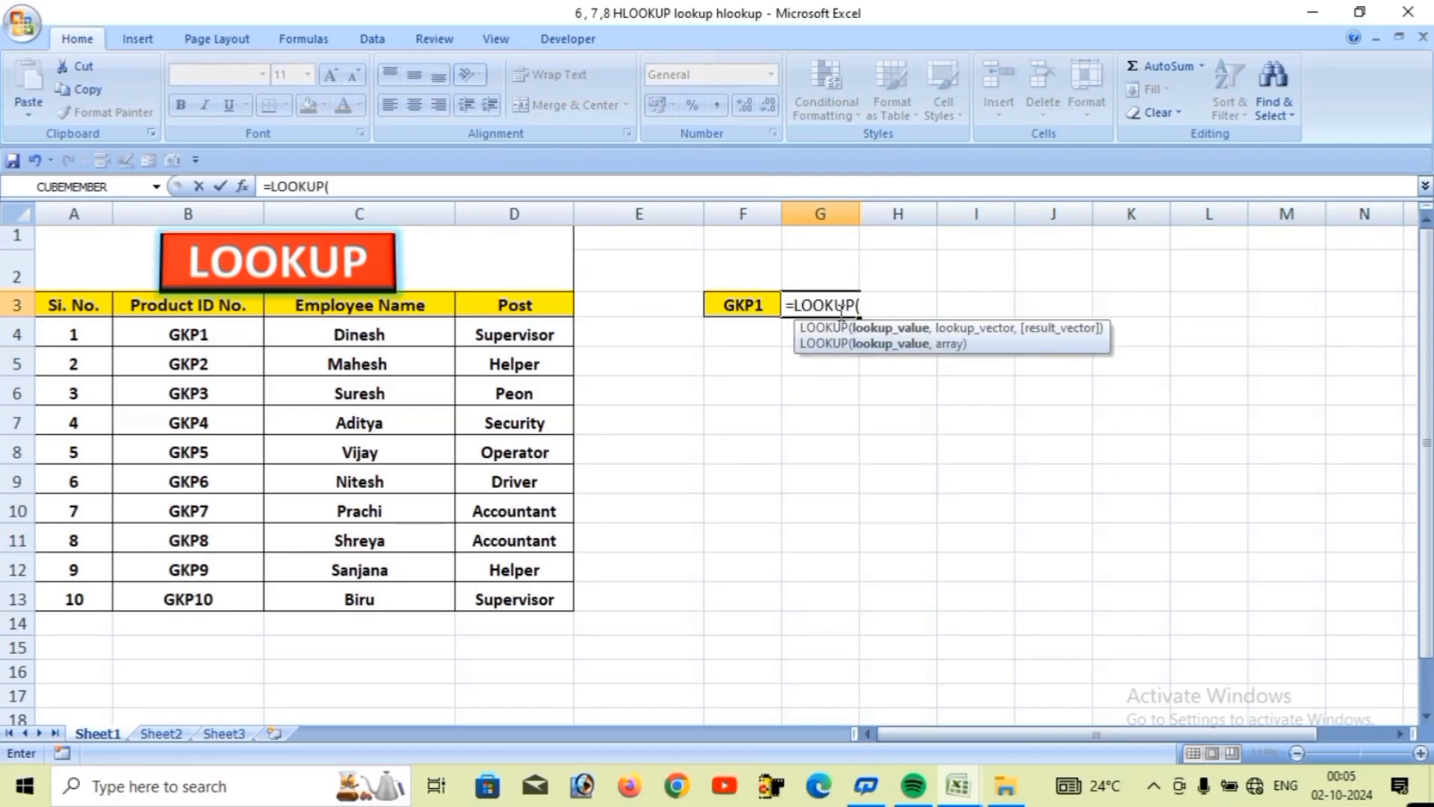
{"action": "left_click", "coordinate": [769, 300]}
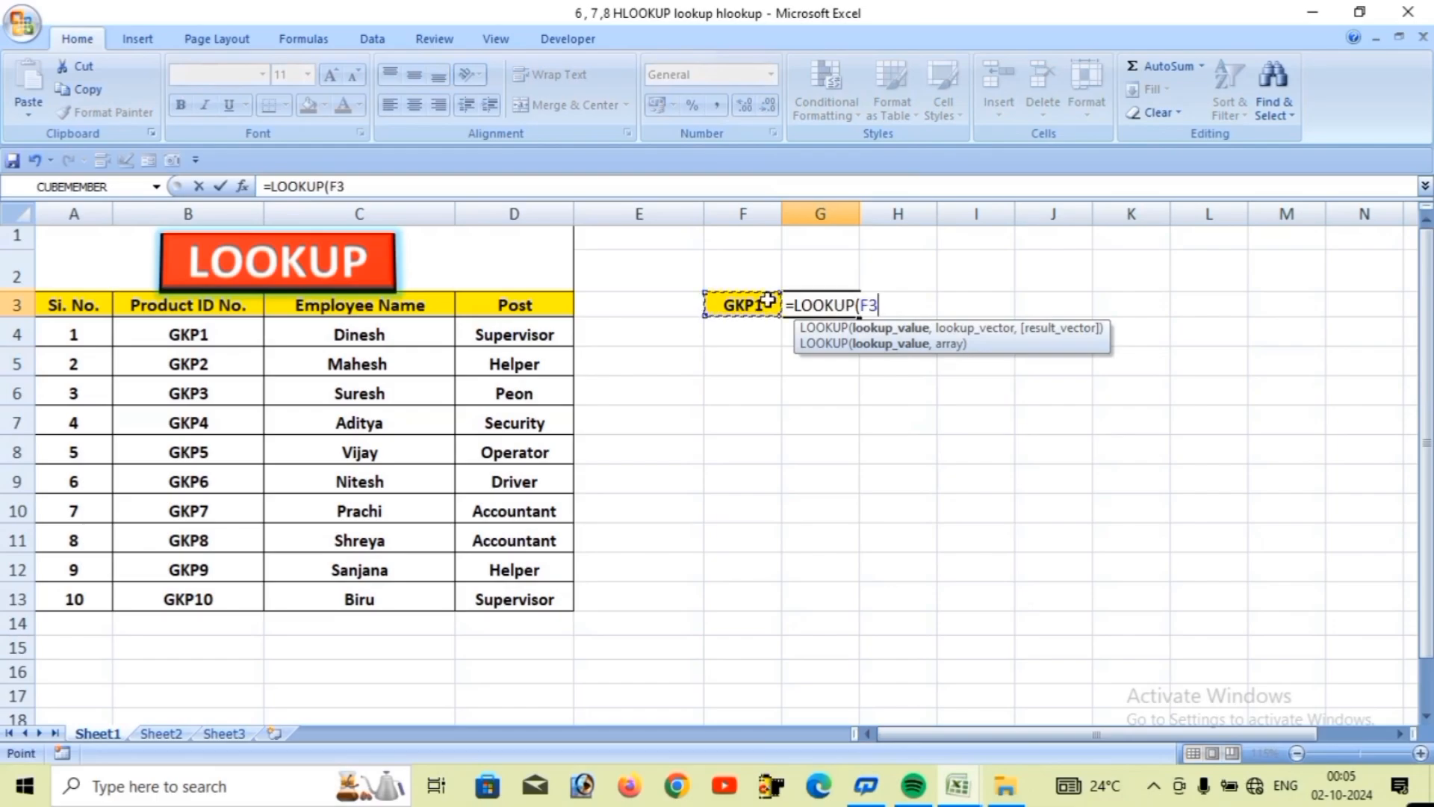
{"action": "type", "text": ","}
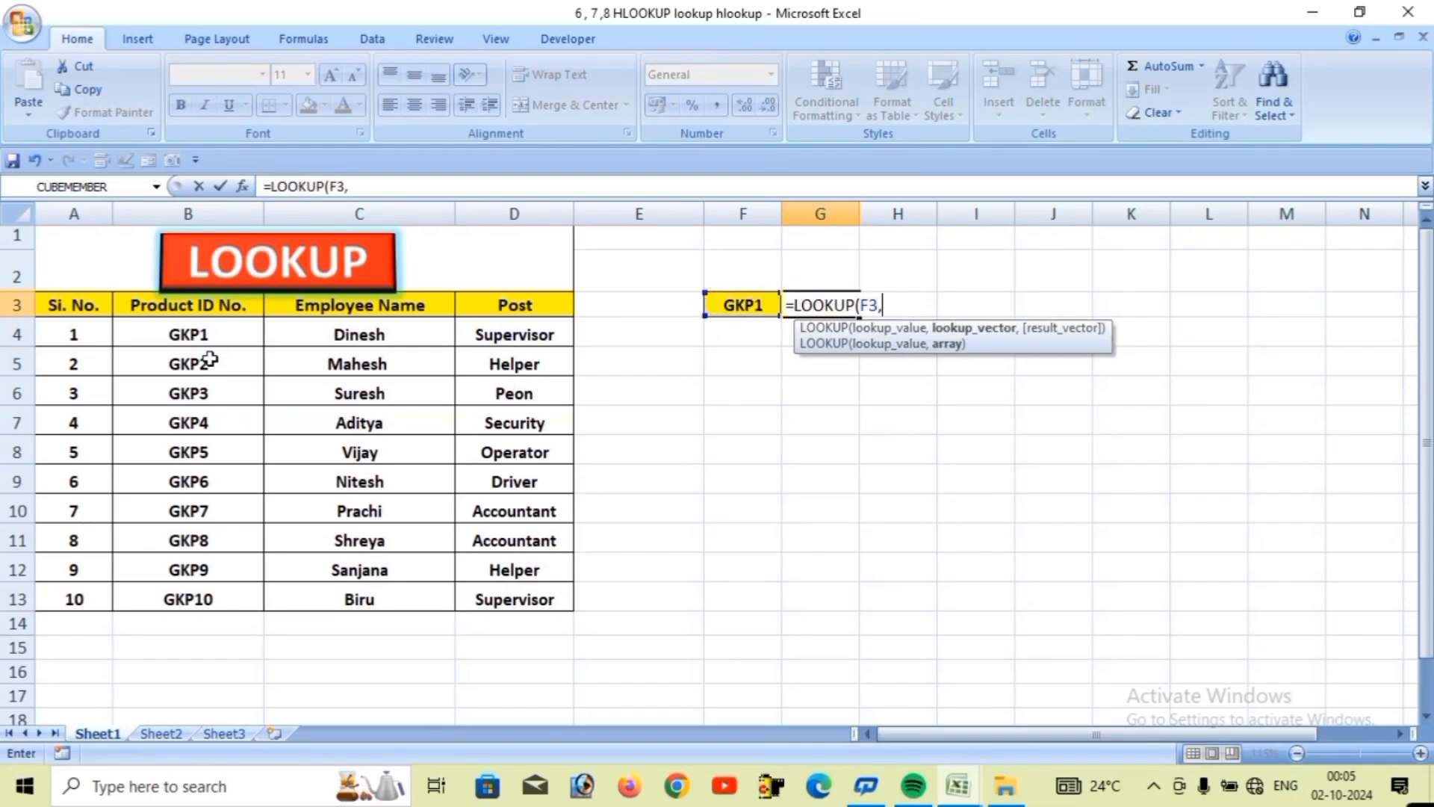
{"action": "left_click_drag", "start_coordinate": [206, 335], "coordinate": [217, 599]}
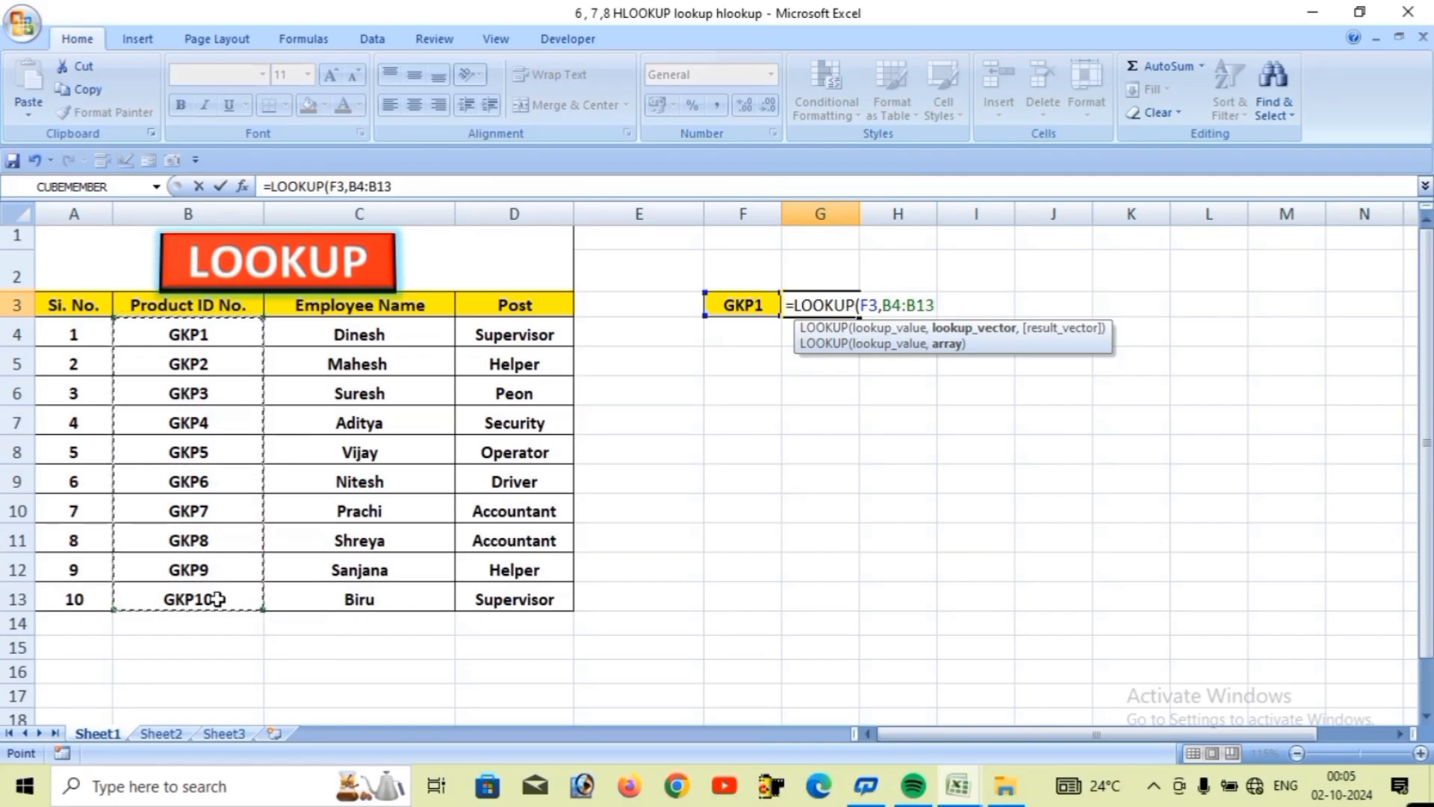
{"action": "type", "text": ","}
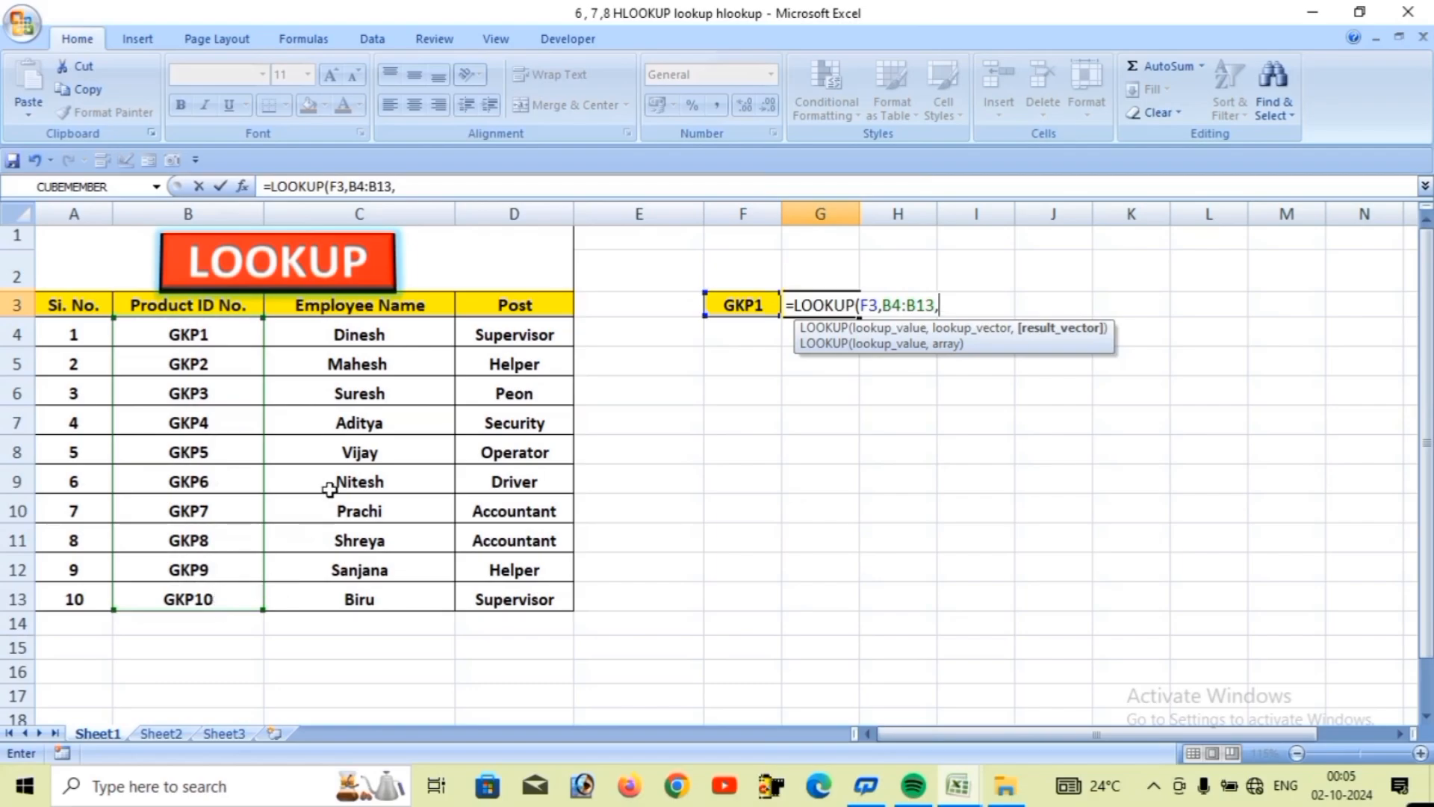
{"action": "left_click_drag", "start_coordinate": [381, 333], "coordinate": [393, 596]}
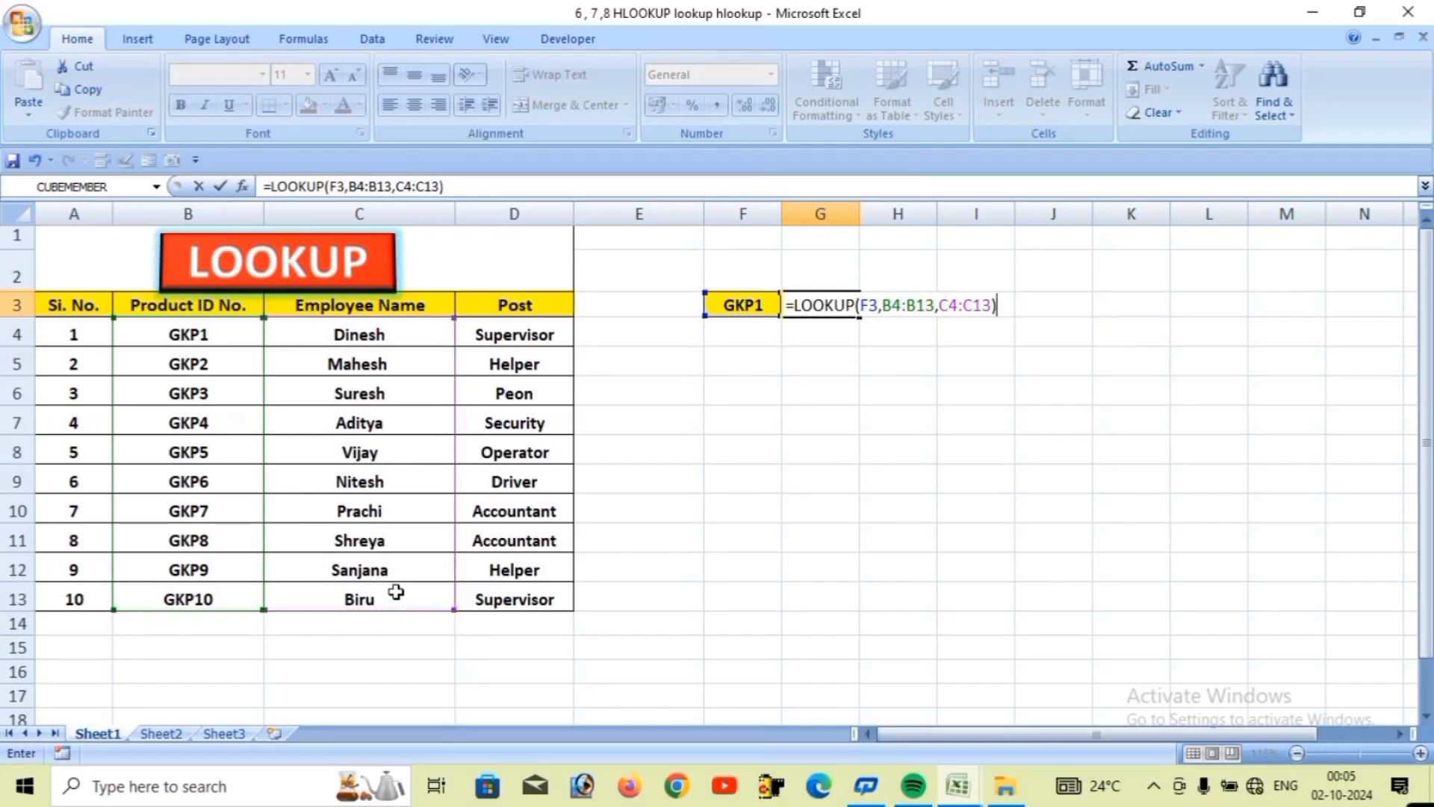
{"action": "key", "text": "Return"}
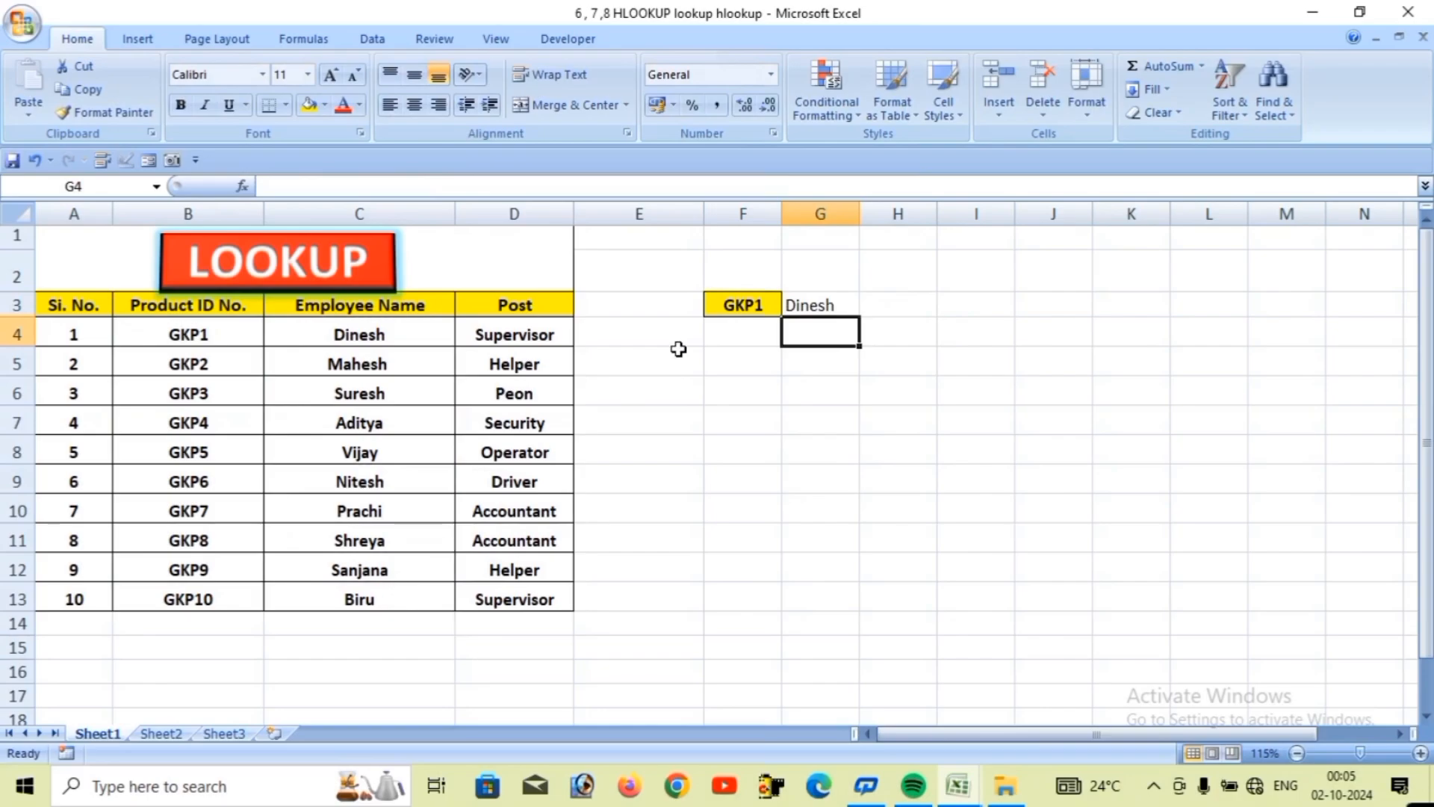
- Change the product ID in lookup cell F3 to GKP5
{"action": "double_click", "coordinate": [772, 304]}
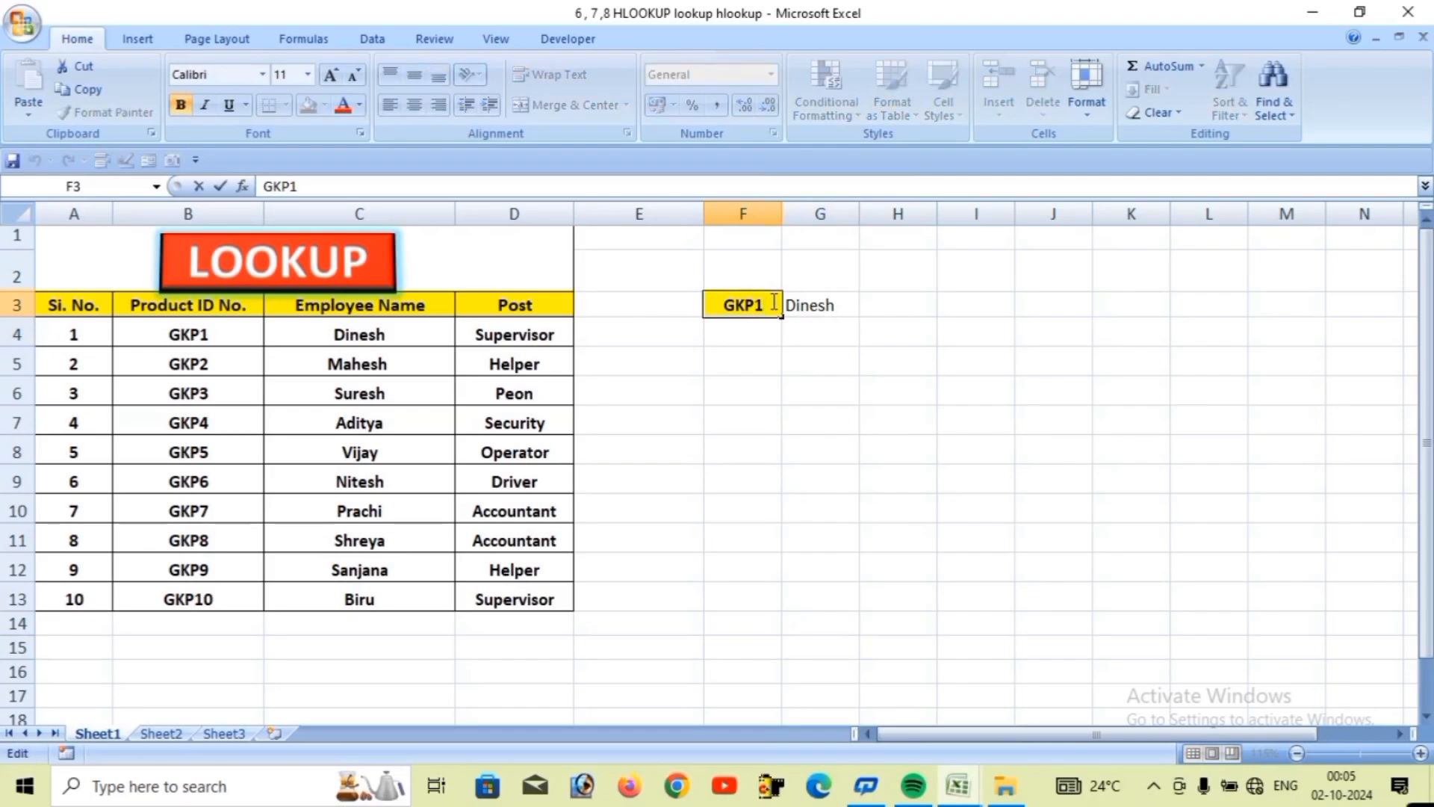
{"action": "key", "text": "BackSpace"}
{"action": "type", "text": "5"}
{"action": "key", "text": "Return"}
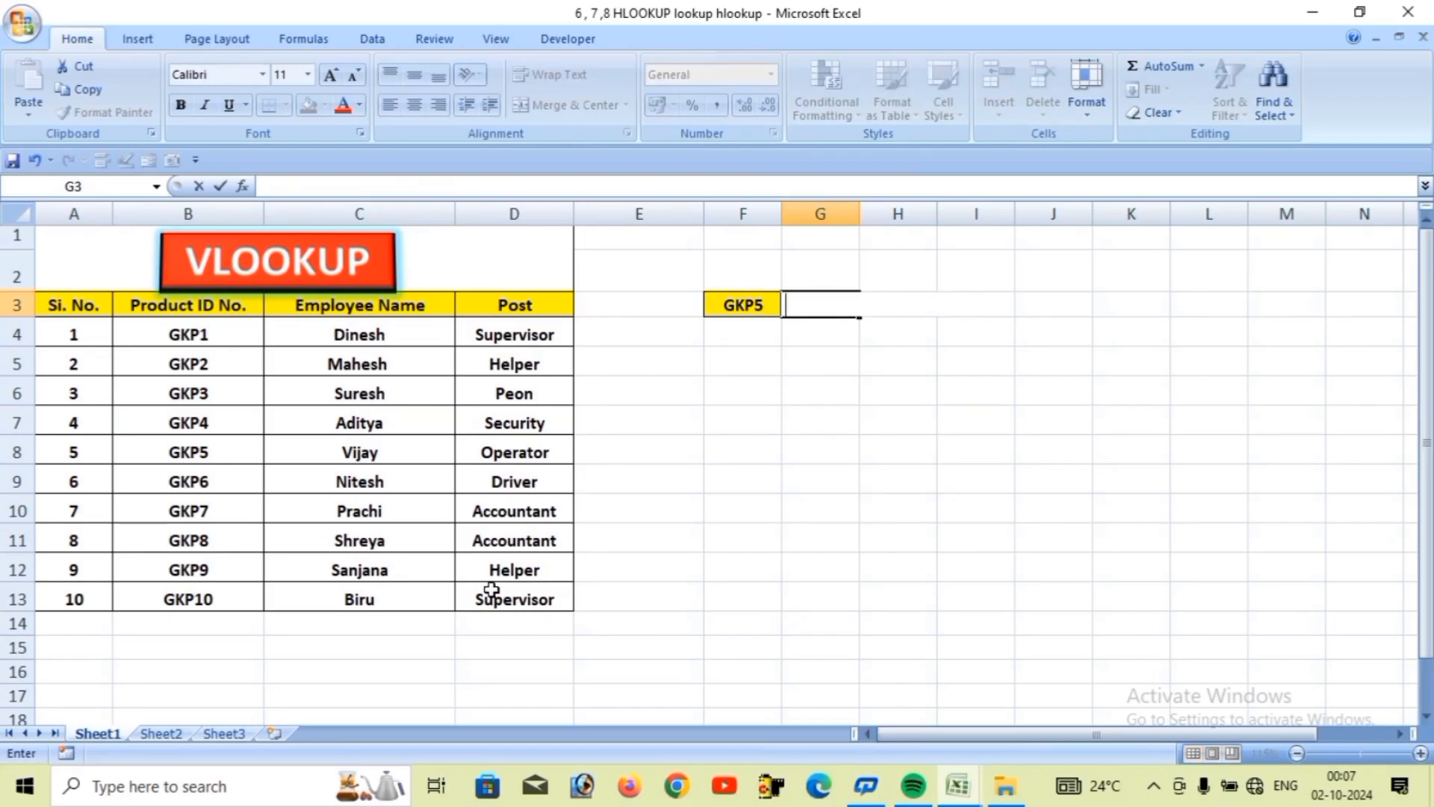
- Look up the post for the product ID in F3 by entering =VLOOKUP(F3,B4:D13,3,FALSE) in cell G3
{"action": "type", "text": "="}
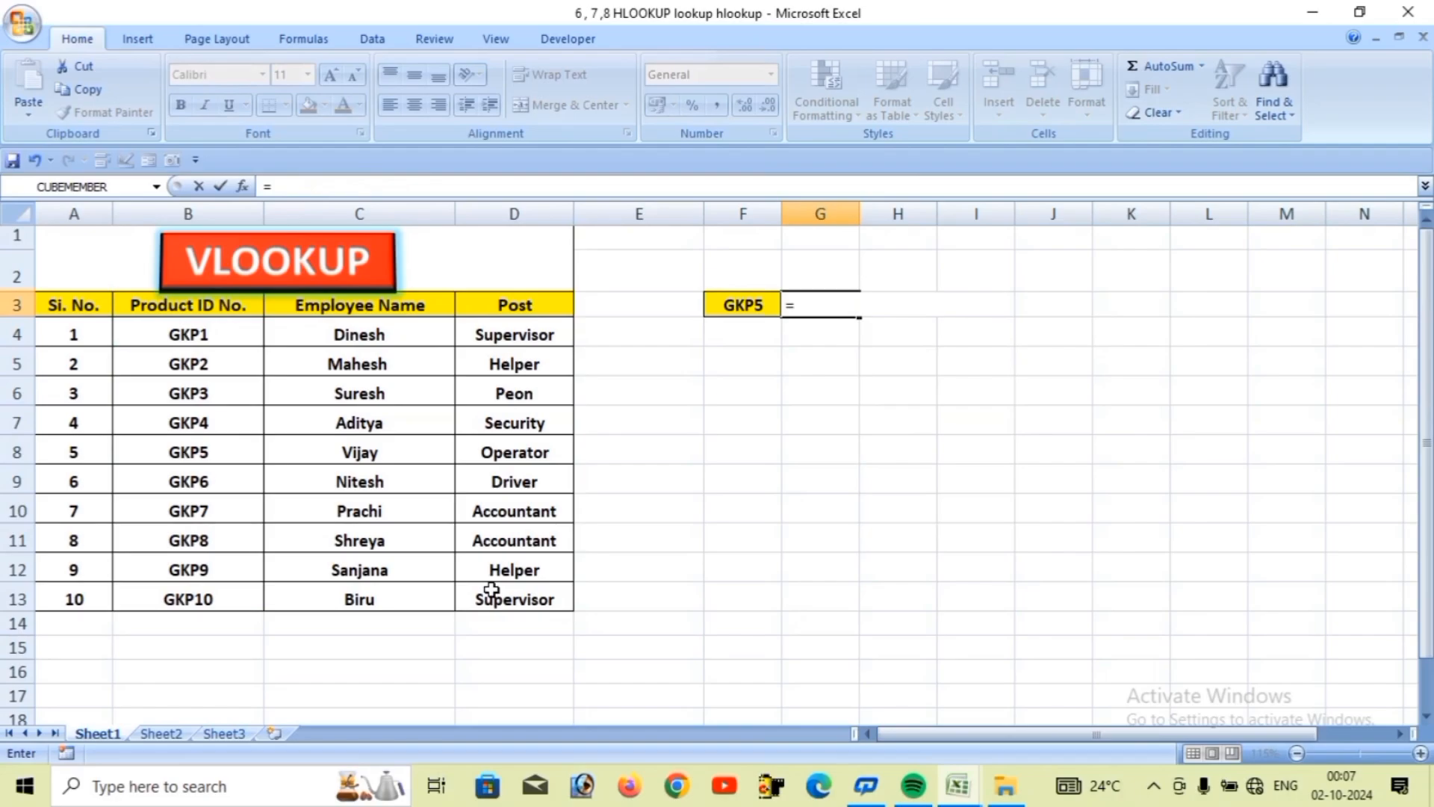
{"action": "type", "text": "VL"}
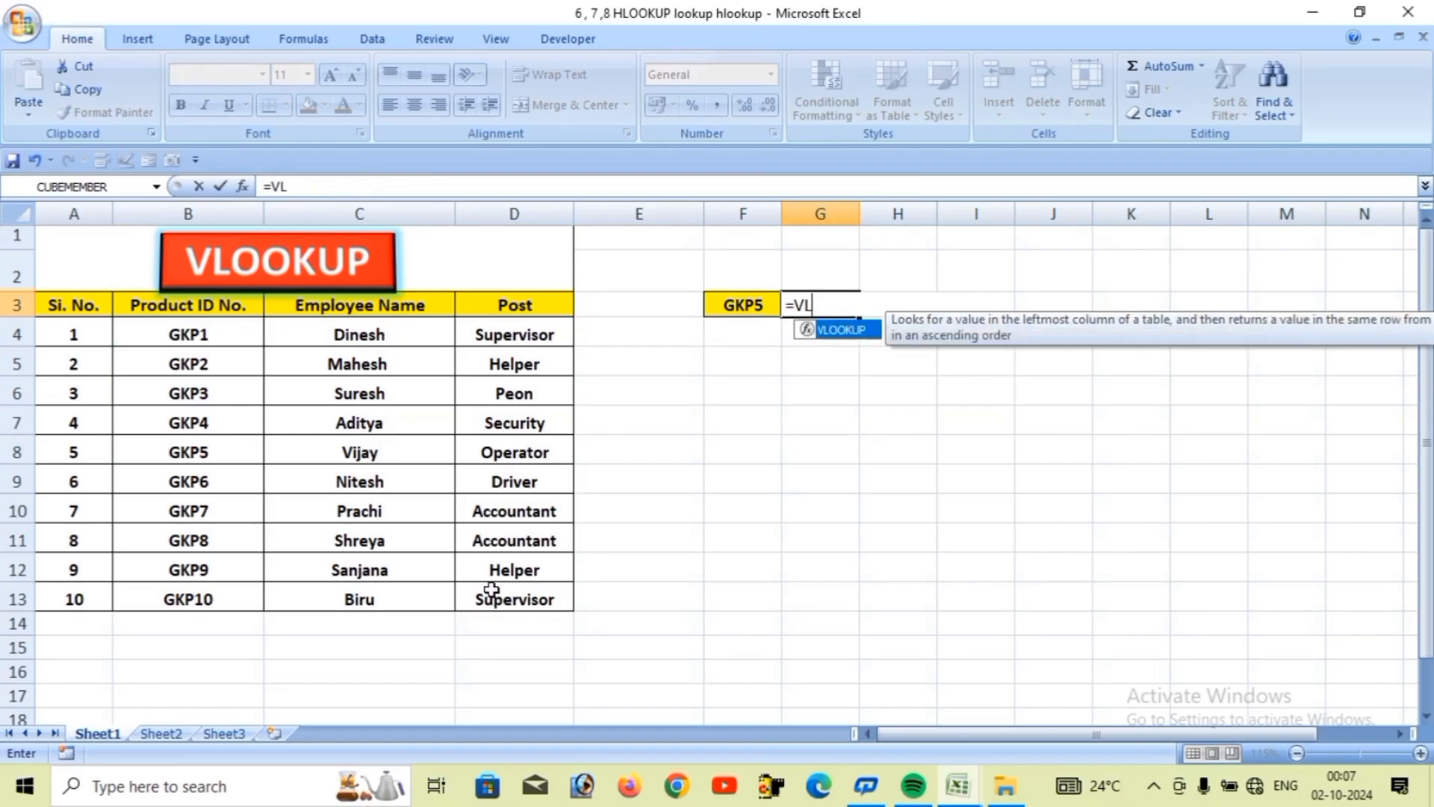
{"action": "type", "text": "O"}
{"action": "key", "text": "Tab"}
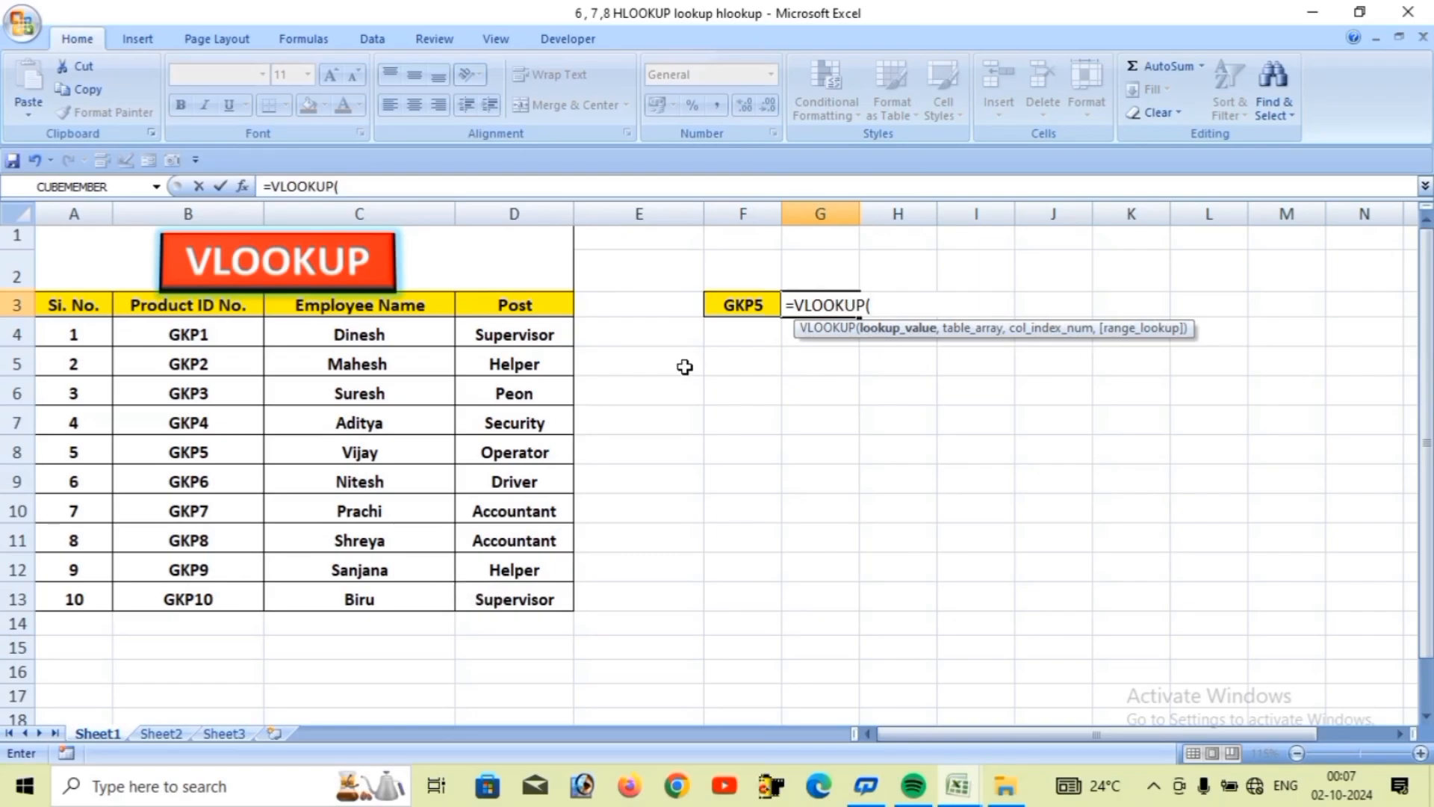
{"action": "left_click", "coordinate": [736, 311]}
{"action": "type", "text": ","}
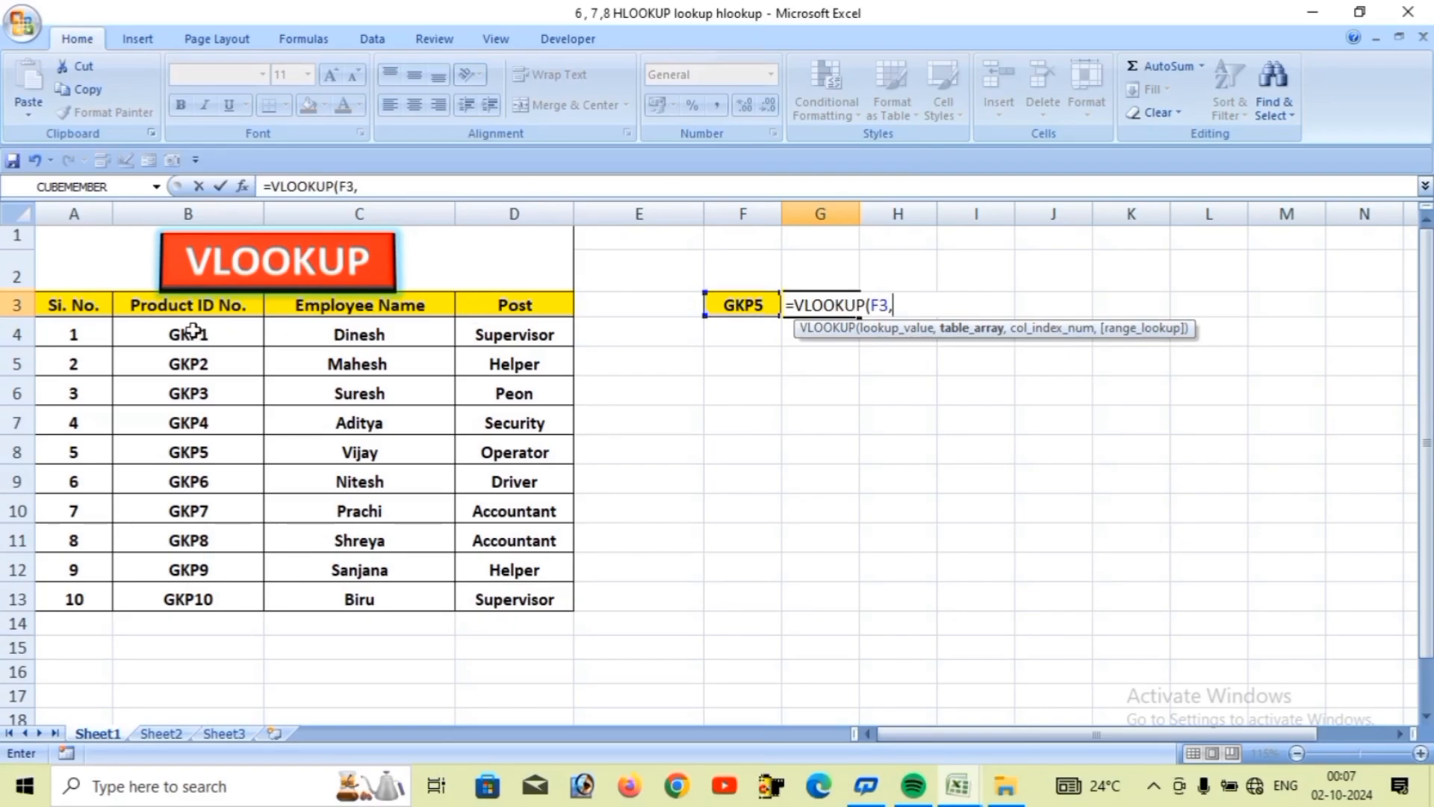
{"action": "left_click_drag", "start_coordinate": [190, 329], "coordinate": [508, 597]}
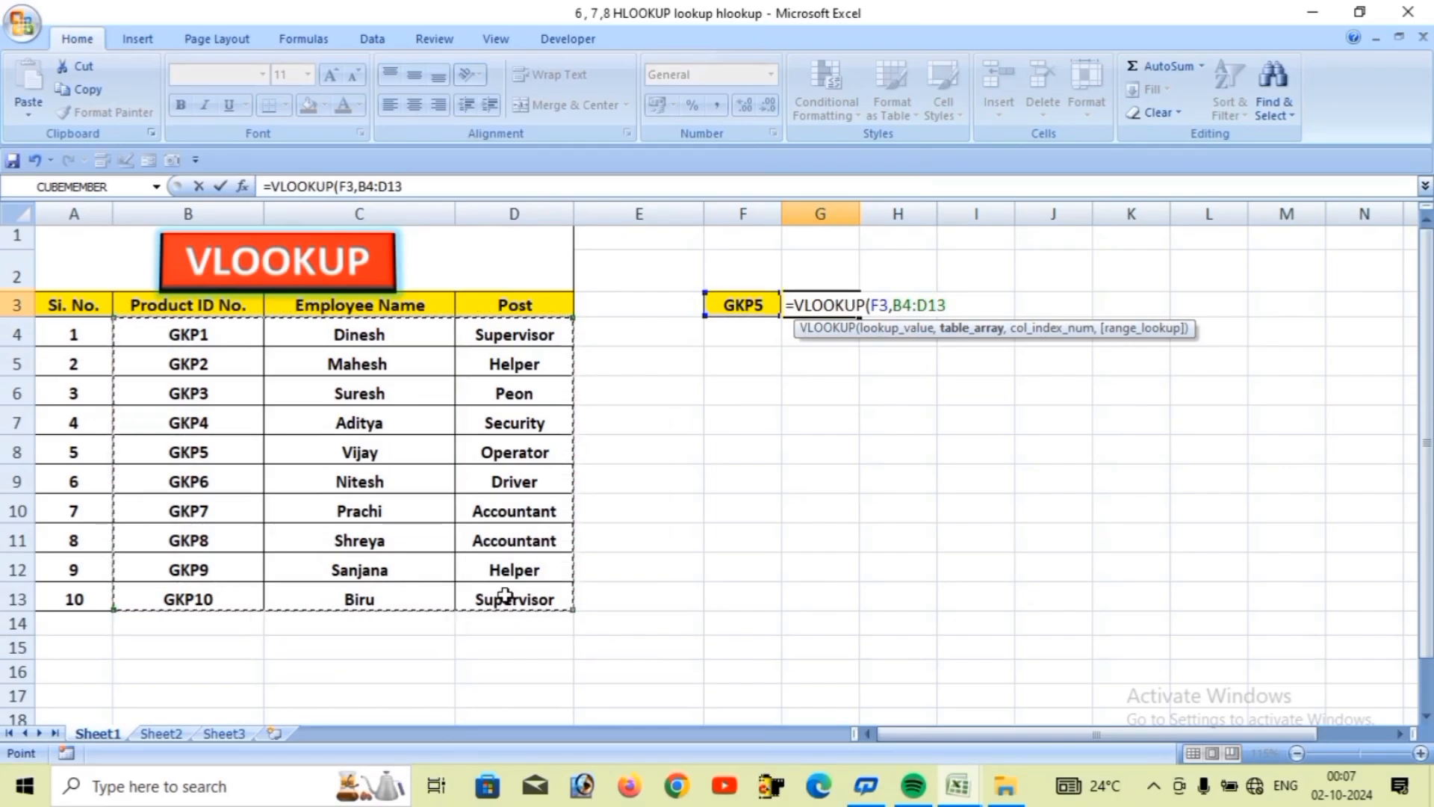
{"action": "type", "text": ","}
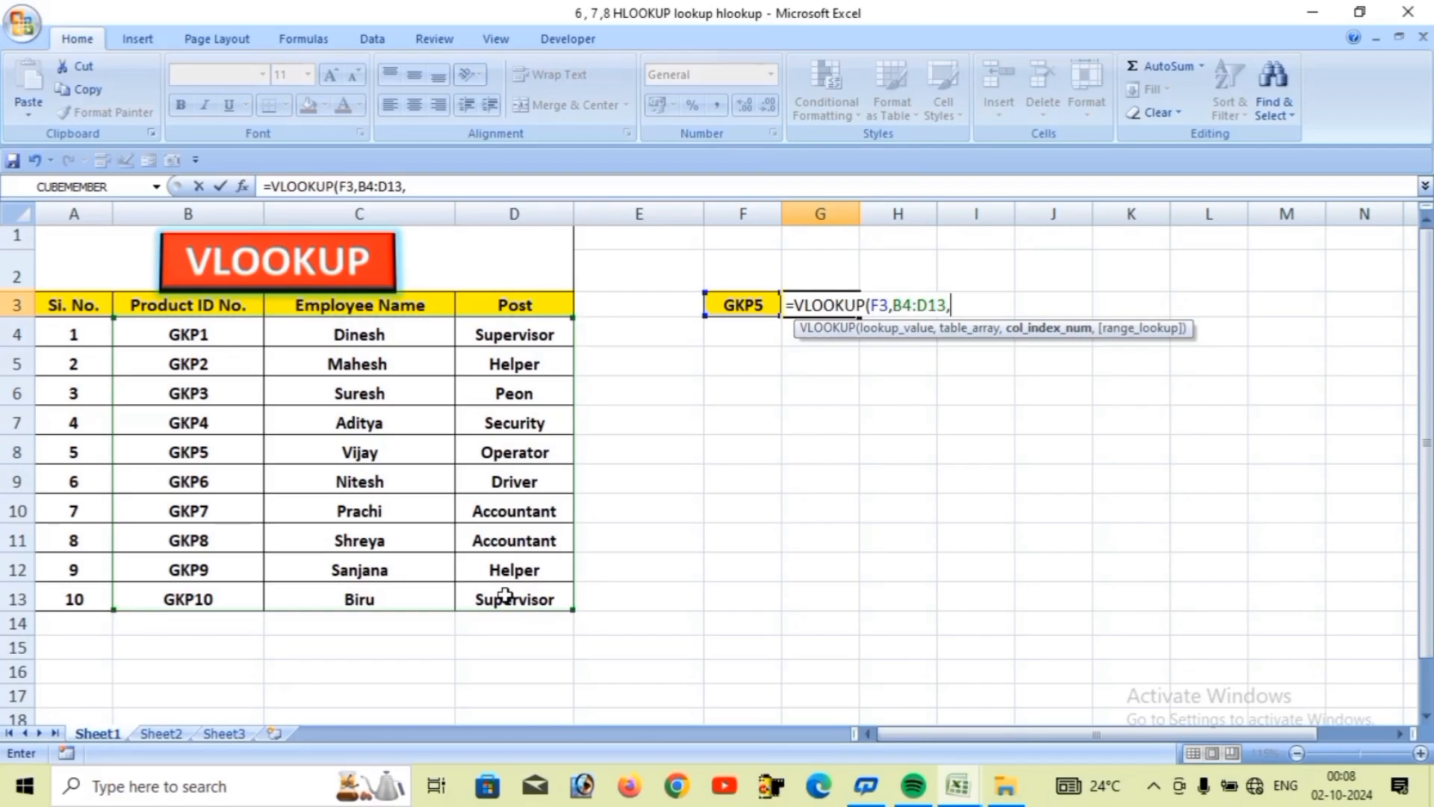
{"action": "type", "text": "3,"}
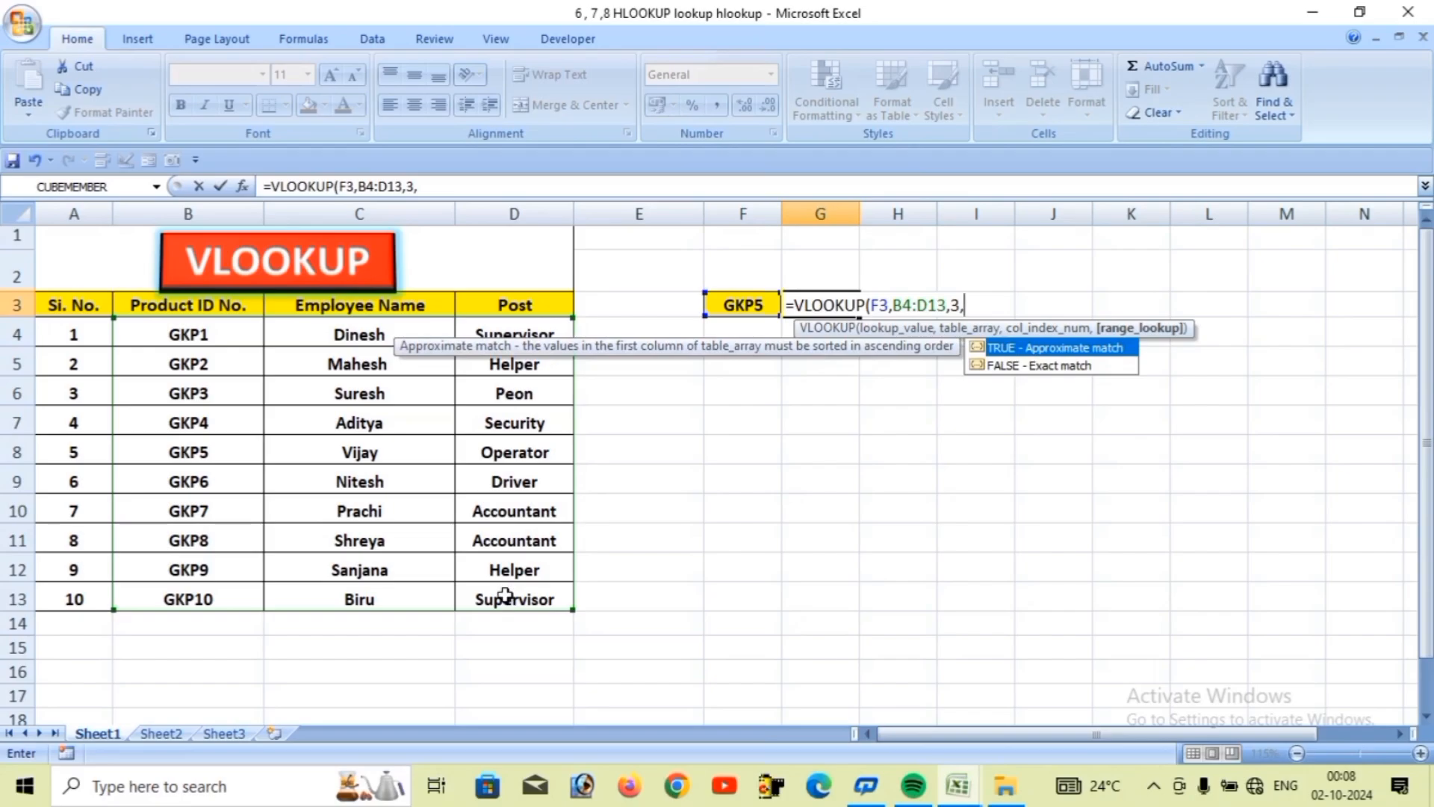
{"action": "key", "text": "Down"}
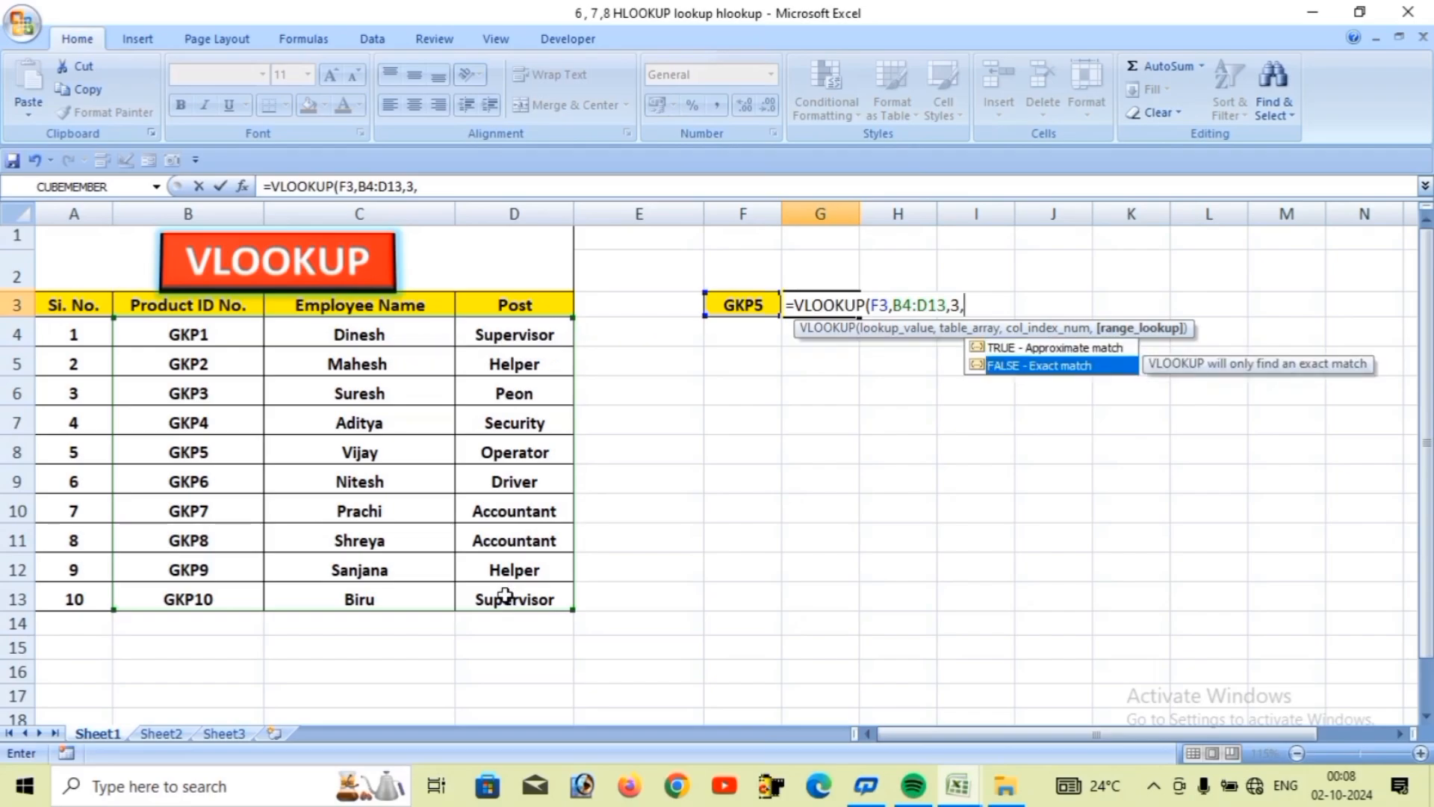
{"action": "key", "text": "Return"}
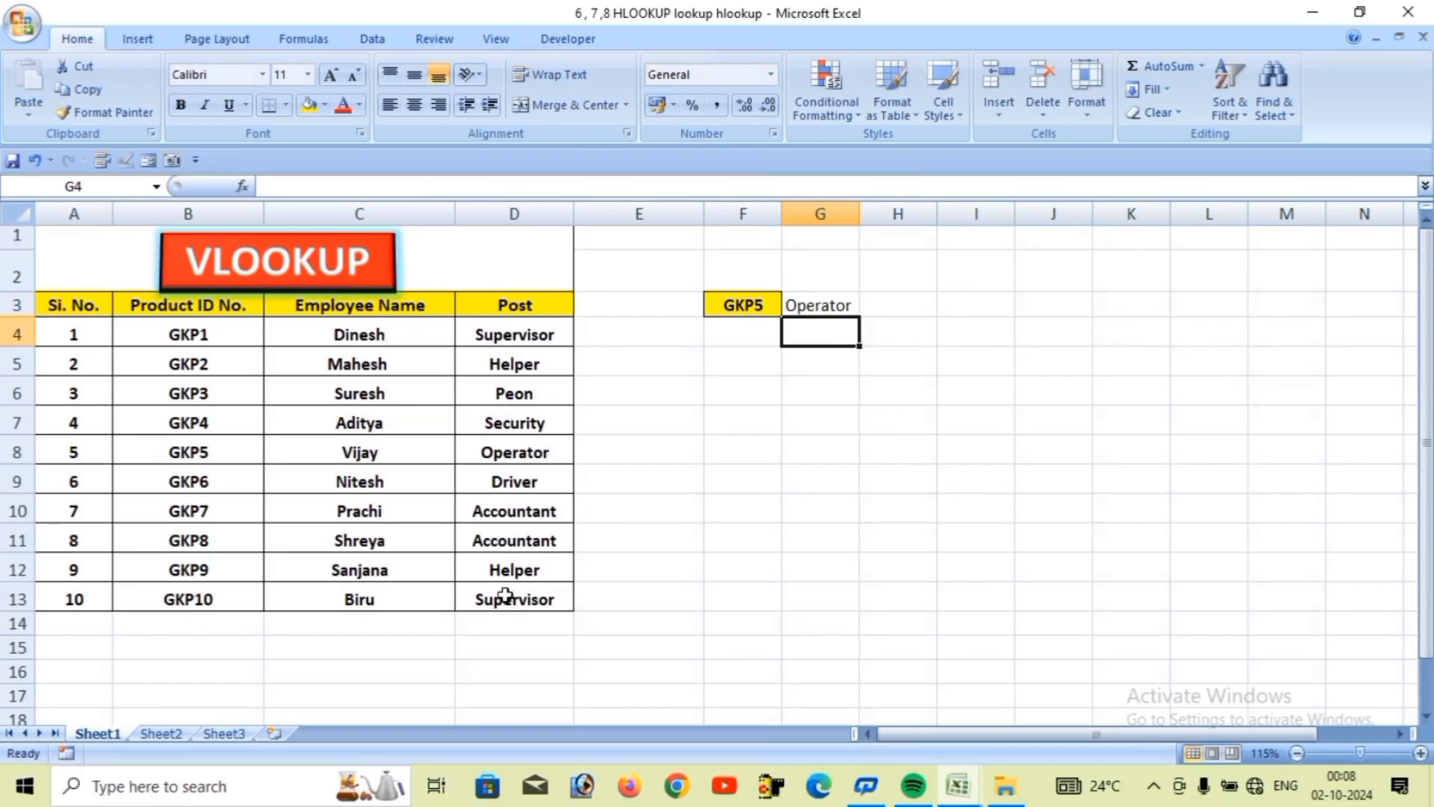
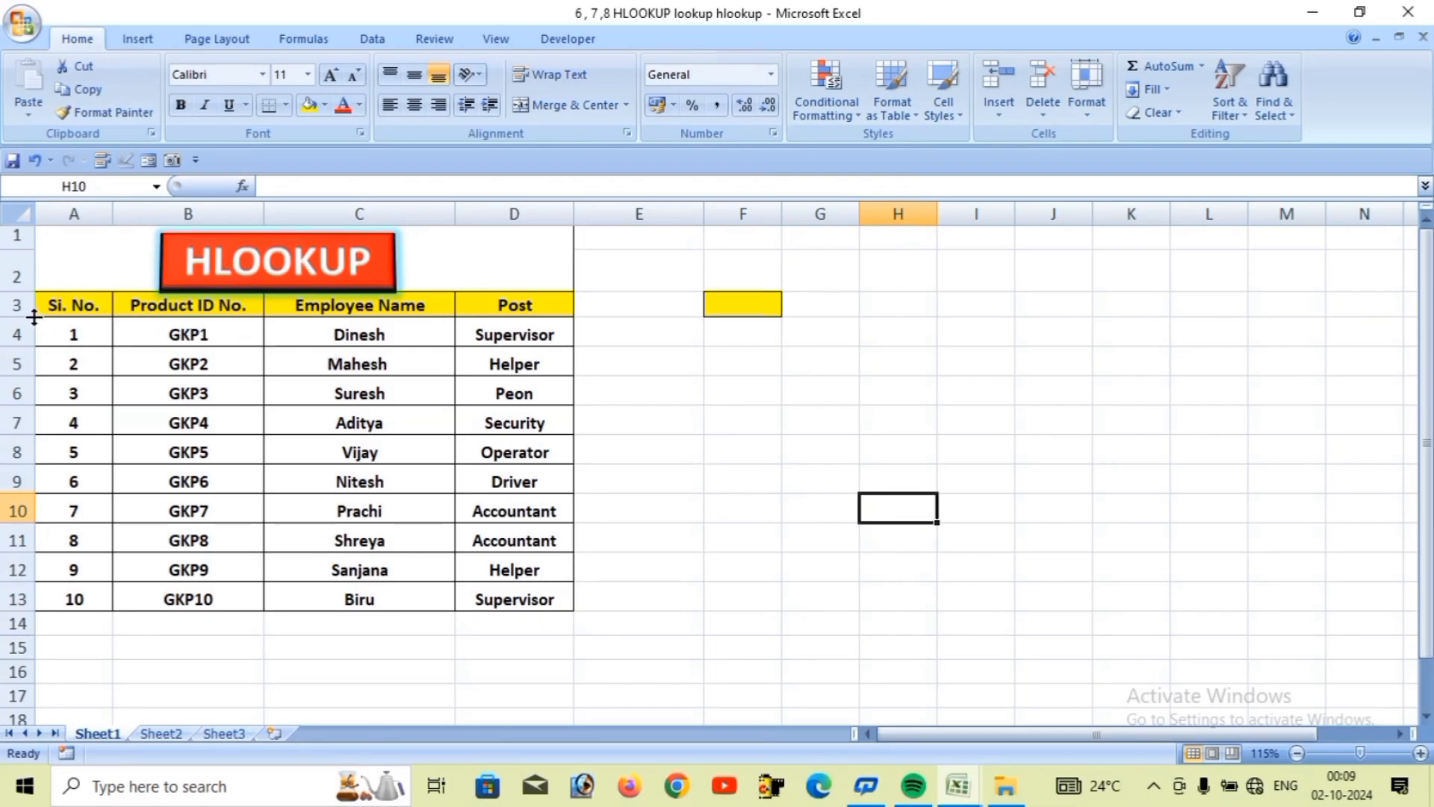
- Copy the employee table A3:D13 and paste it transposed at cell H3, using Paste Special with All and Transpose
{"action": "left_click_drag", "start_coordinate": [50, 310], "coordinate": [518, 608]}
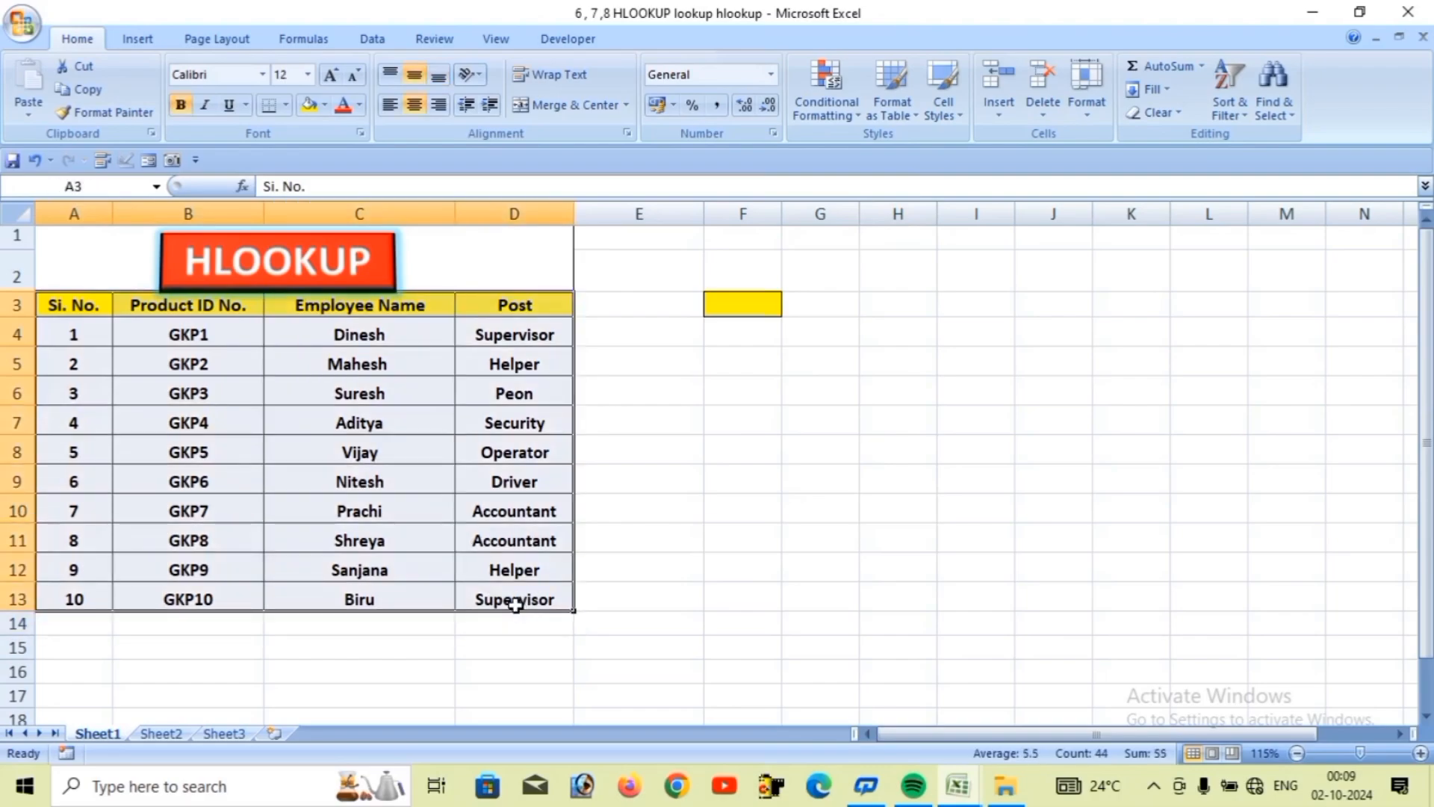
{"action": "key", "text": "ctrl+c"}
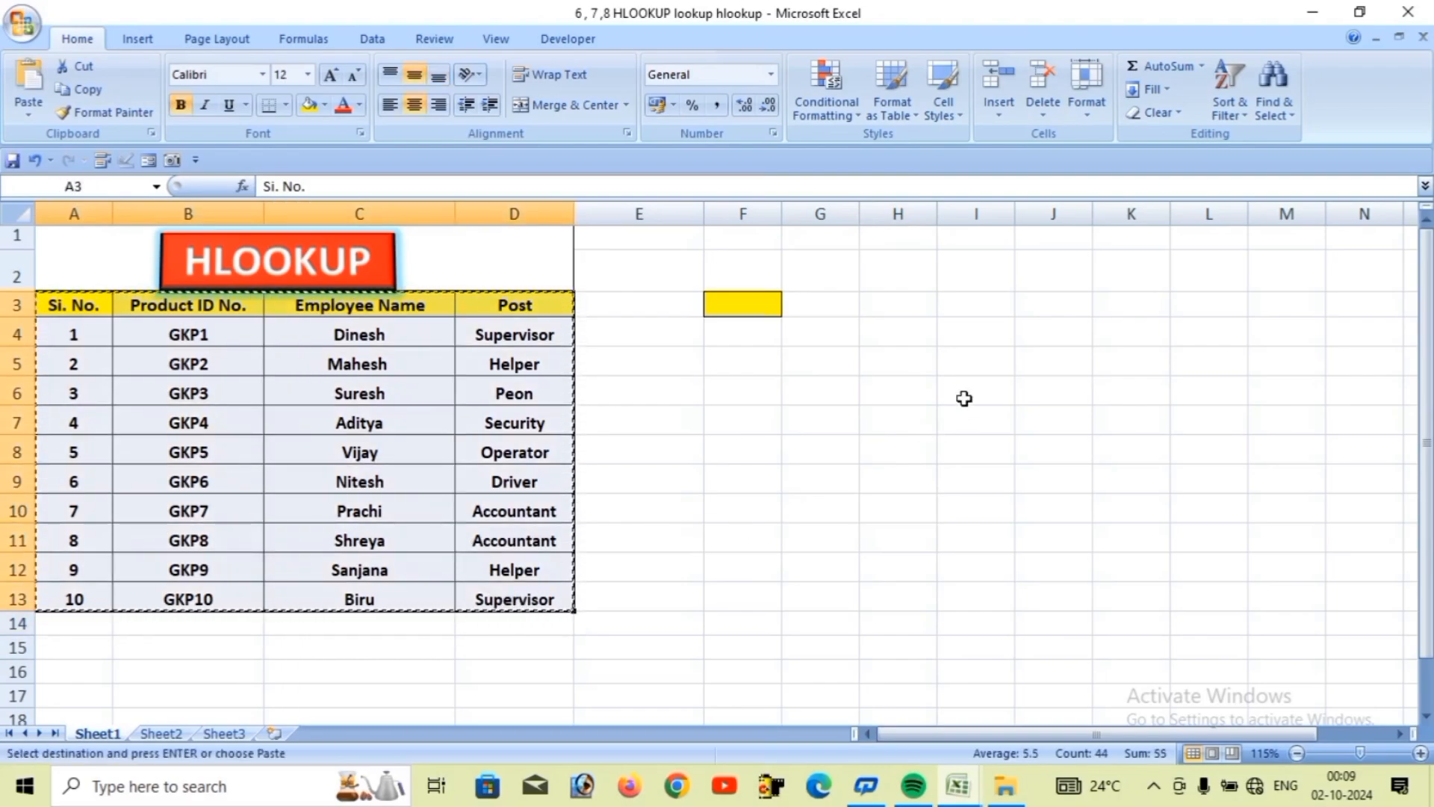
{"action": "left_click", "coordinate": [924, 309]}
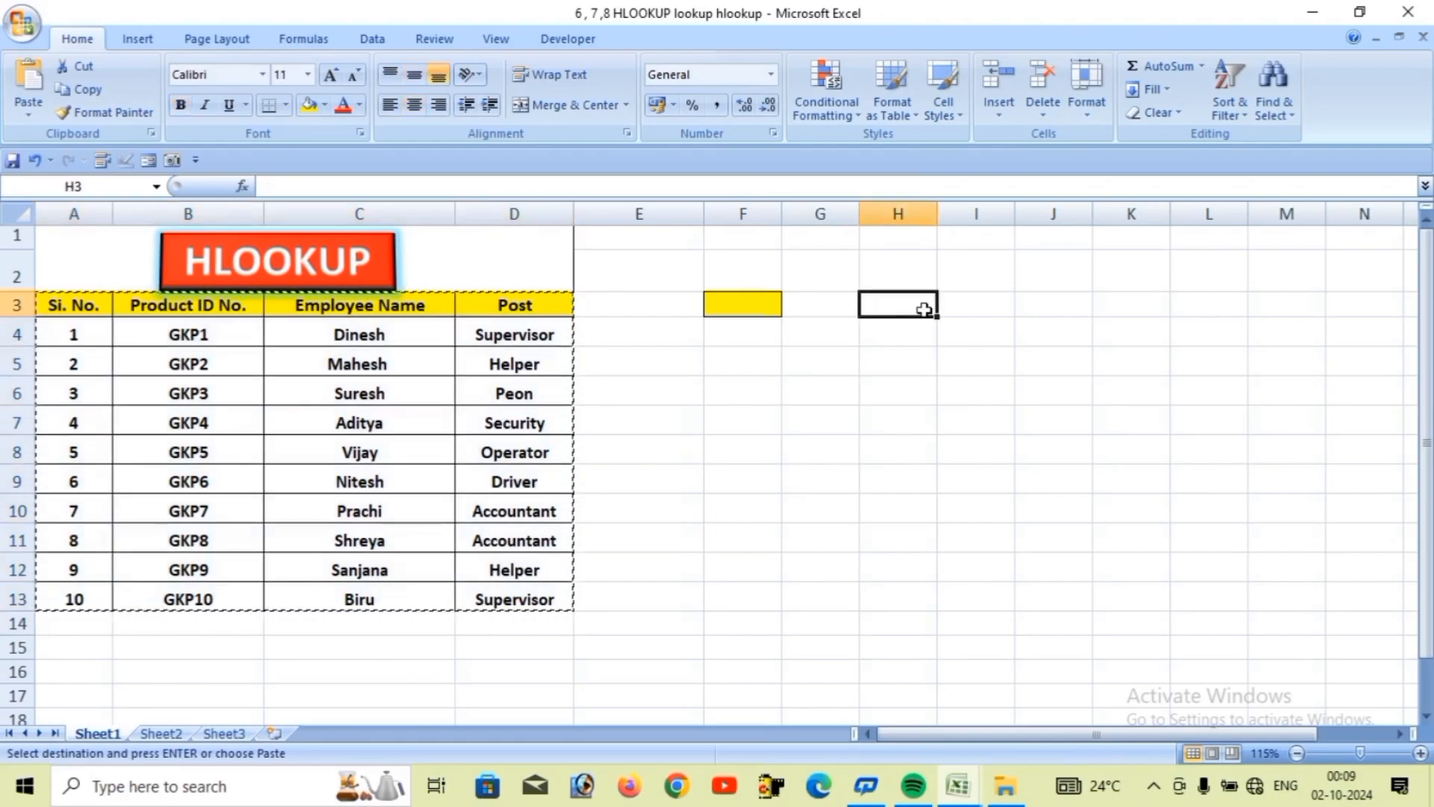
{"action": "key", "text": "ctrl+alt+v"}
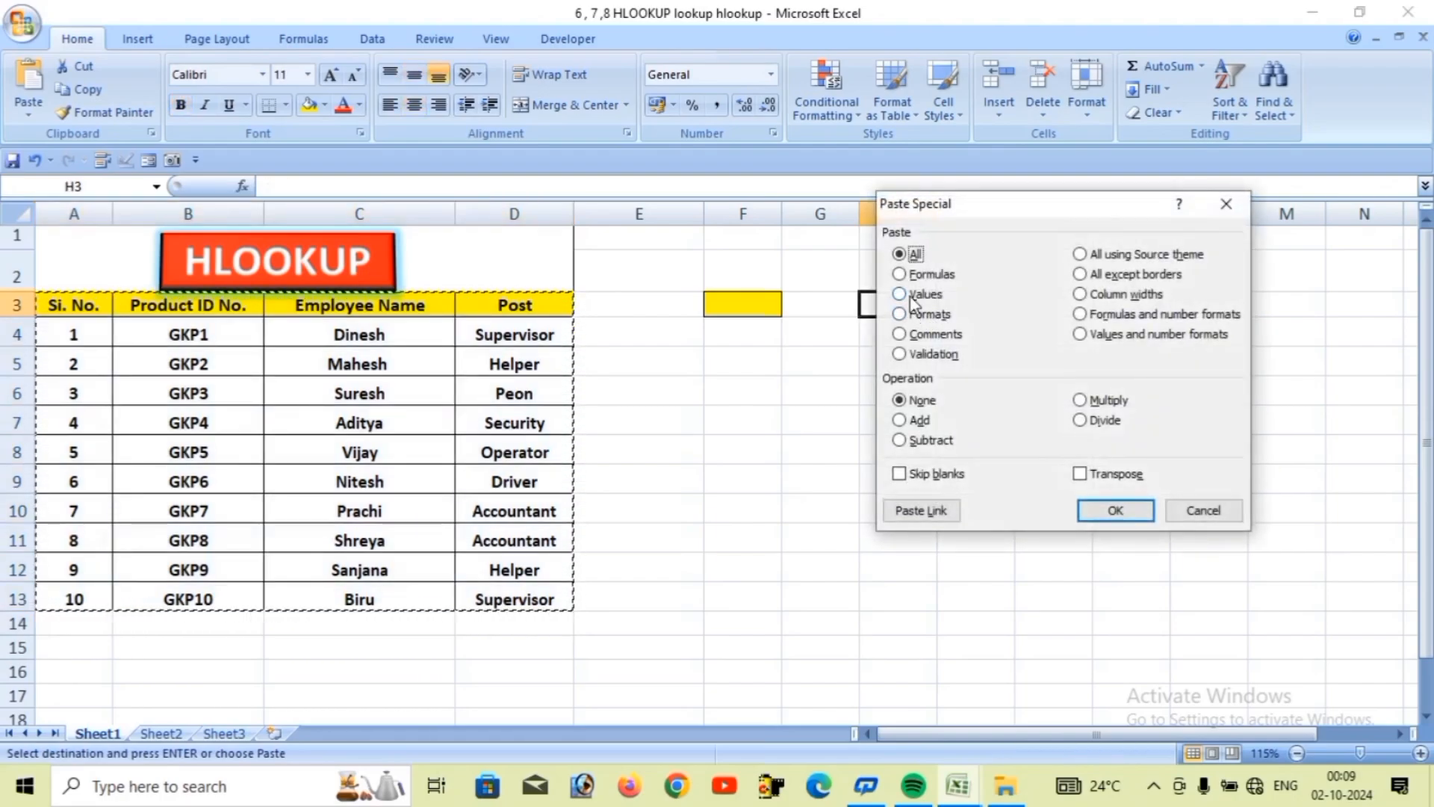
{"action": "left_click", "coordinate": [917, 294]}
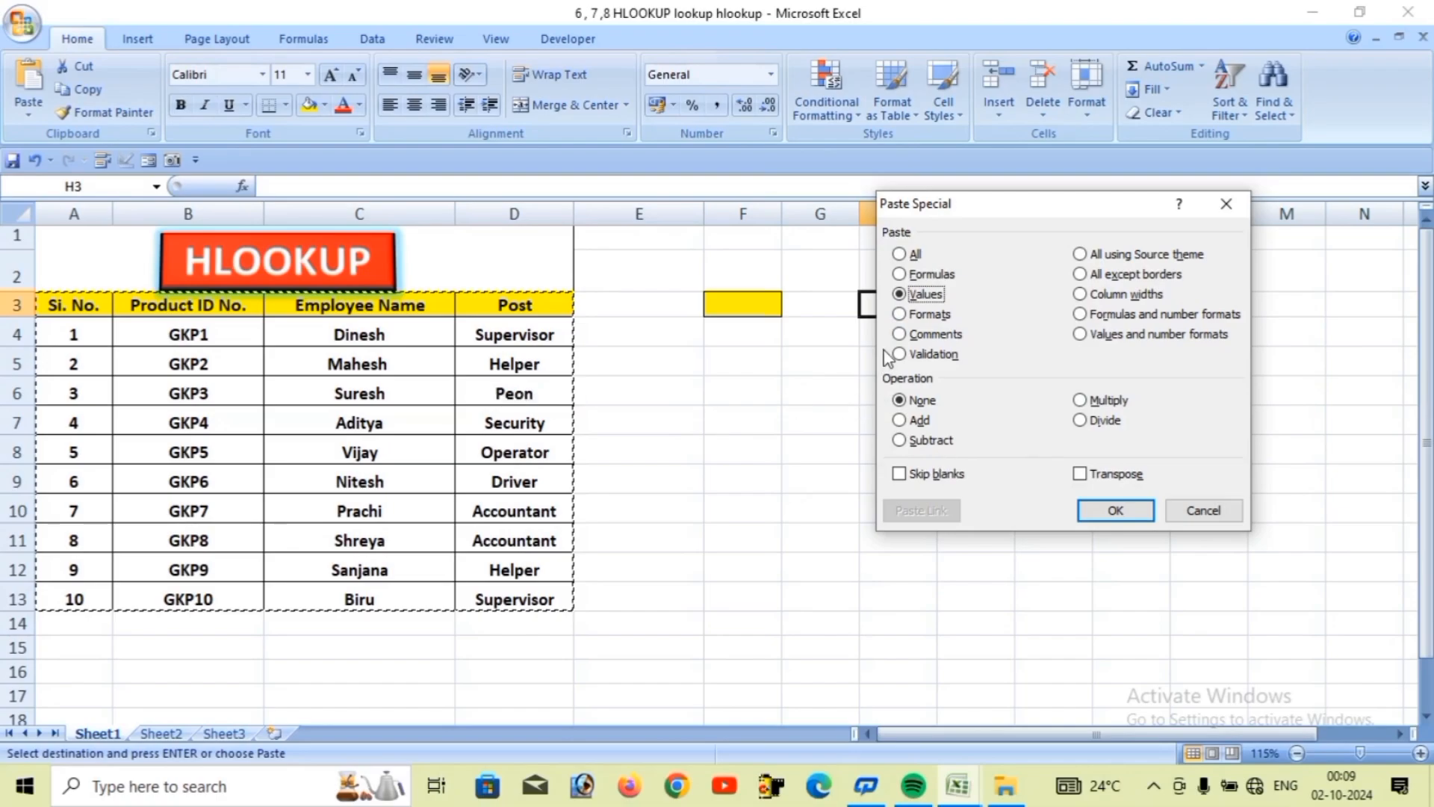
{"action": "left_click", "coordinate": [901, 254]}
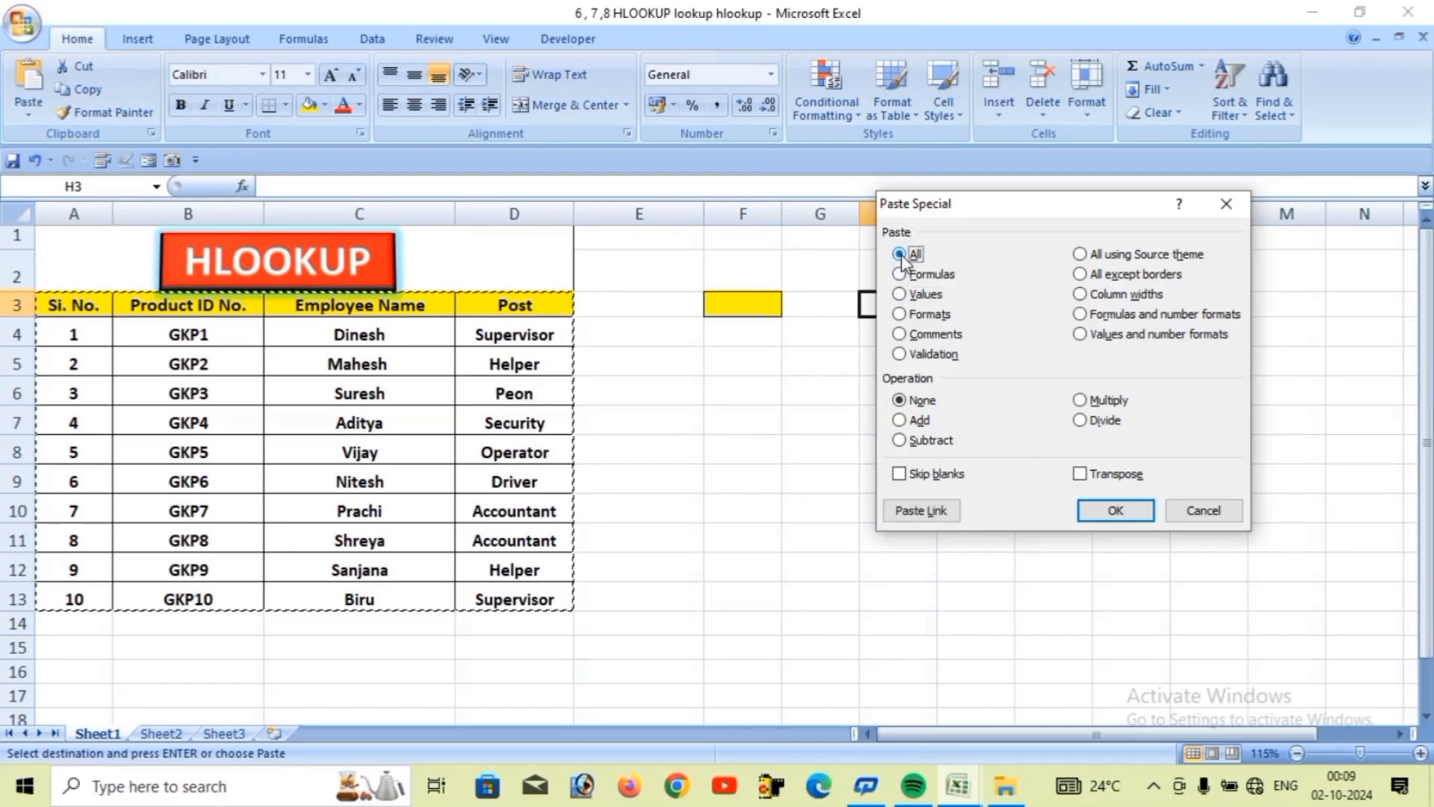
{"action": "left_click", "coordinate": [1081, 475]}
{"action": "left_click", "coordinate": [1115, 510]}
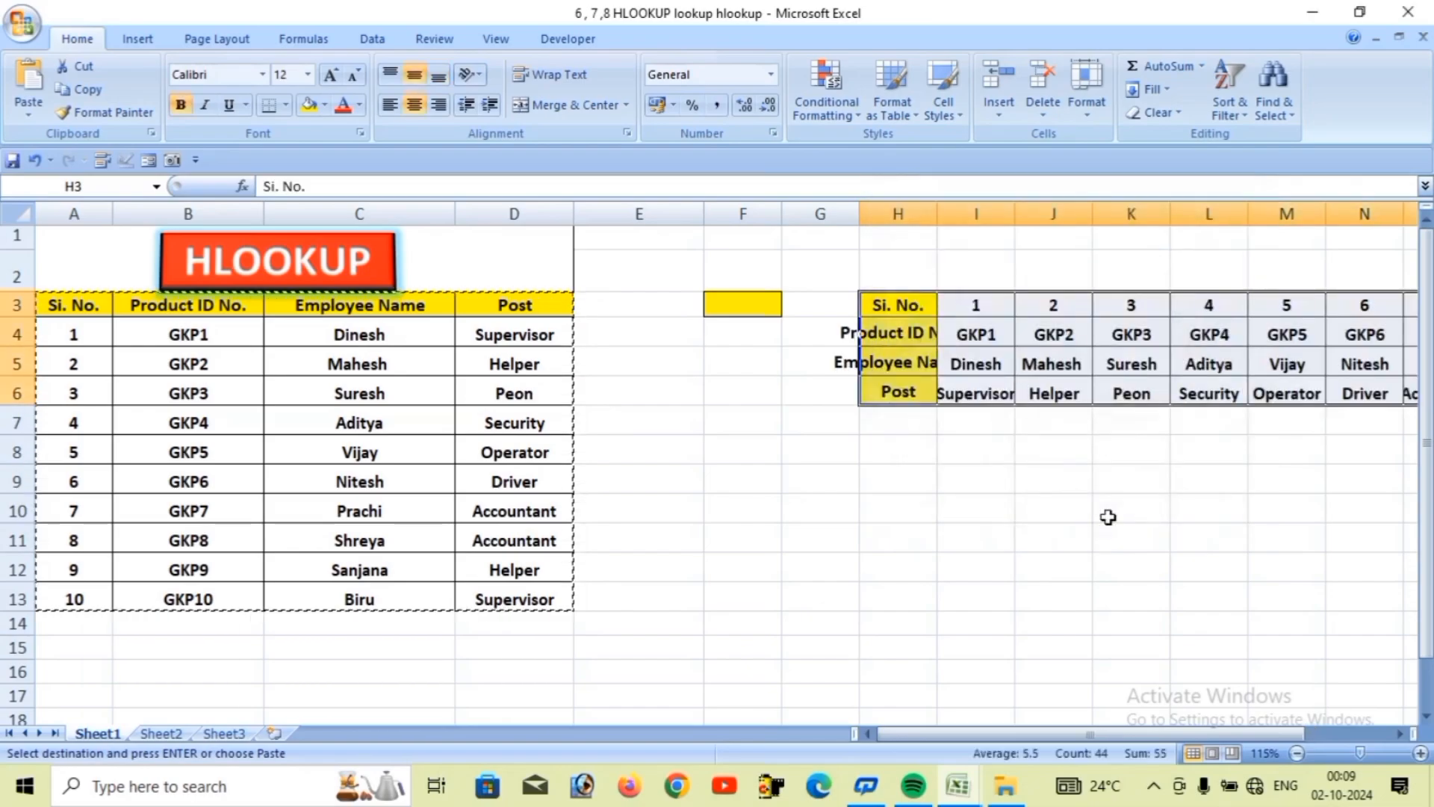
- Copy the product ID GKP2 from cell J4 of the transposed table into cell I8
{"action": "scroll", "coordinate": [1105, 513], "scroll_direction": "right", "scroll_amount": 3}
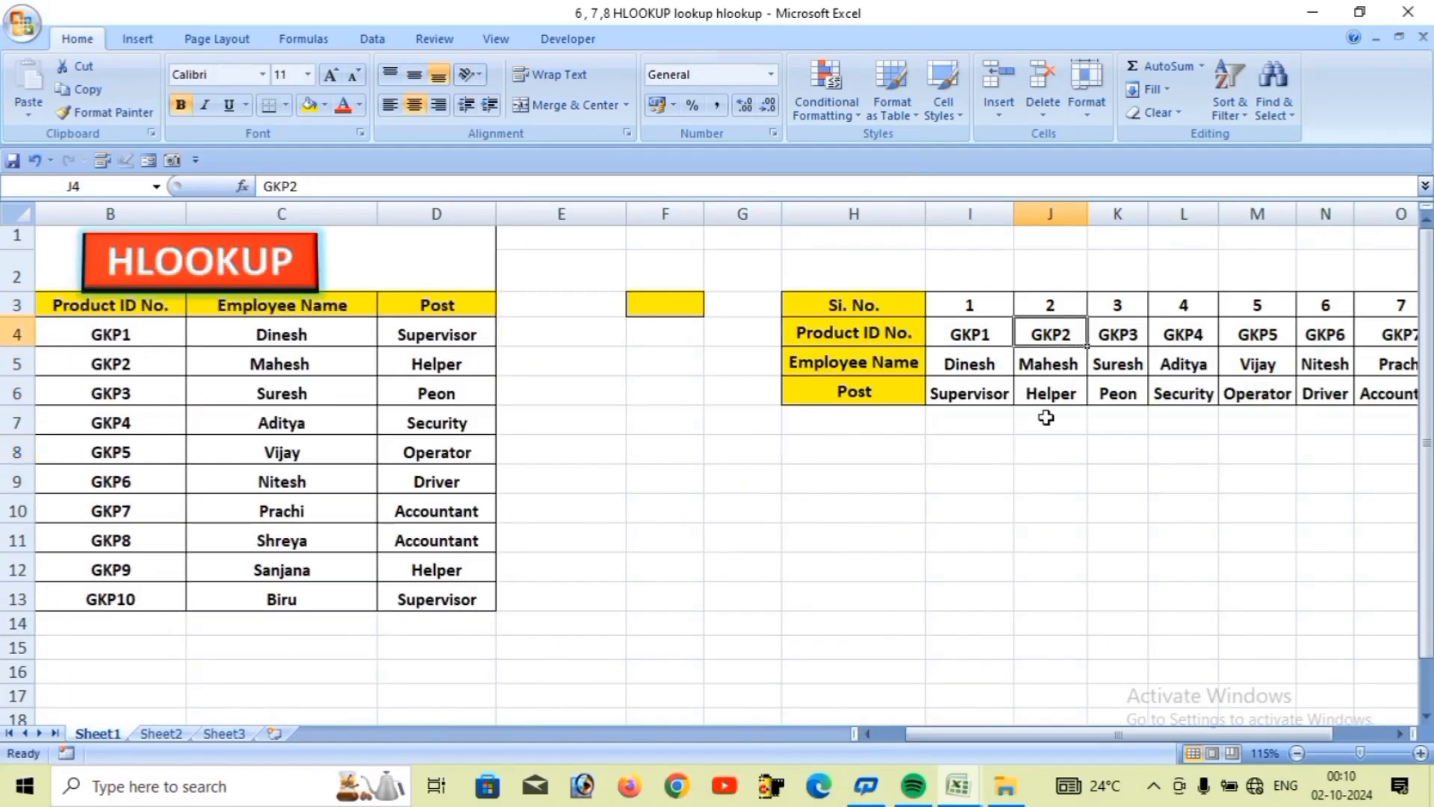
{"action": "key", "text": "ctrl+c"}
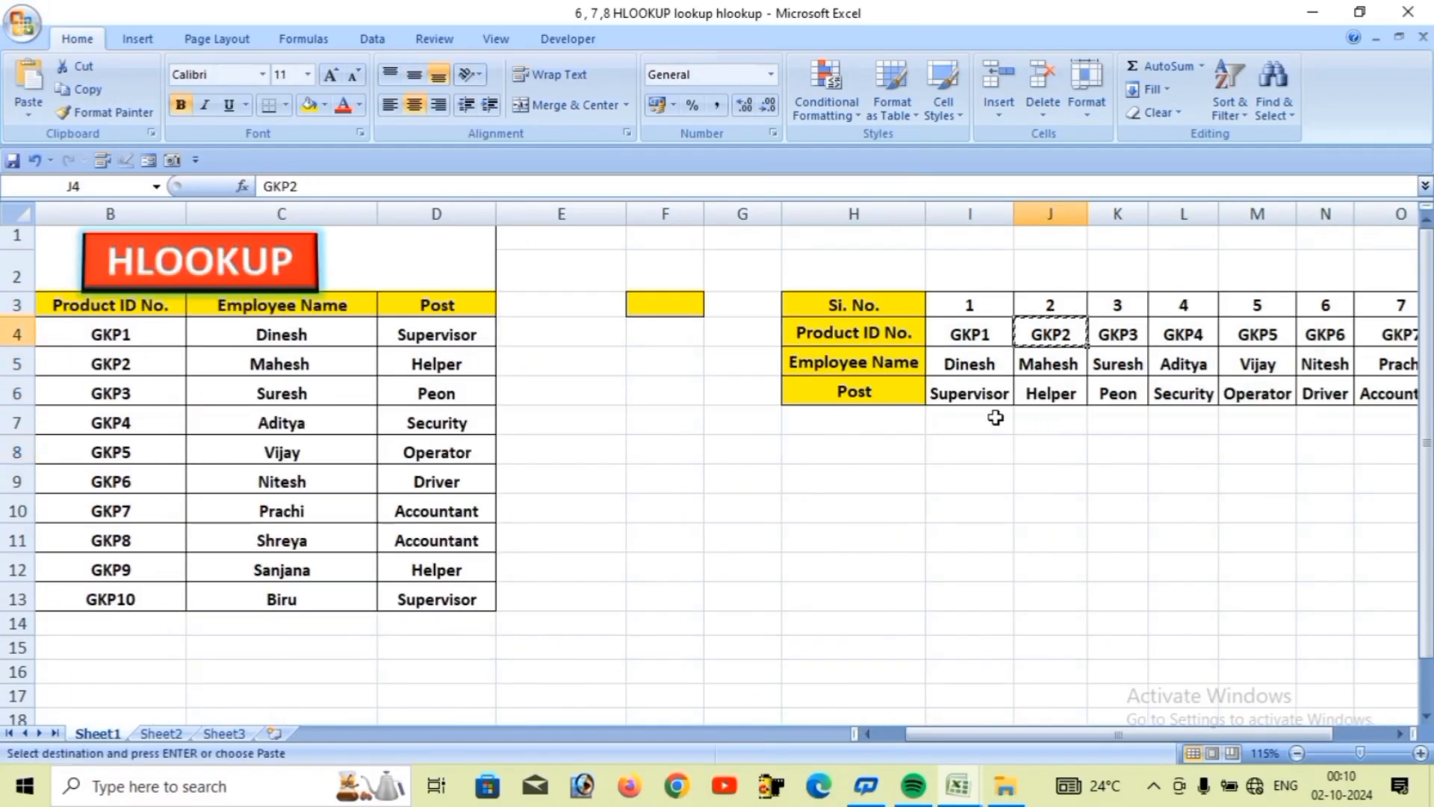
{"action": "left_click", "coordinate": [981, 447]}
{"action": "key", "text": "ctrl+v"}
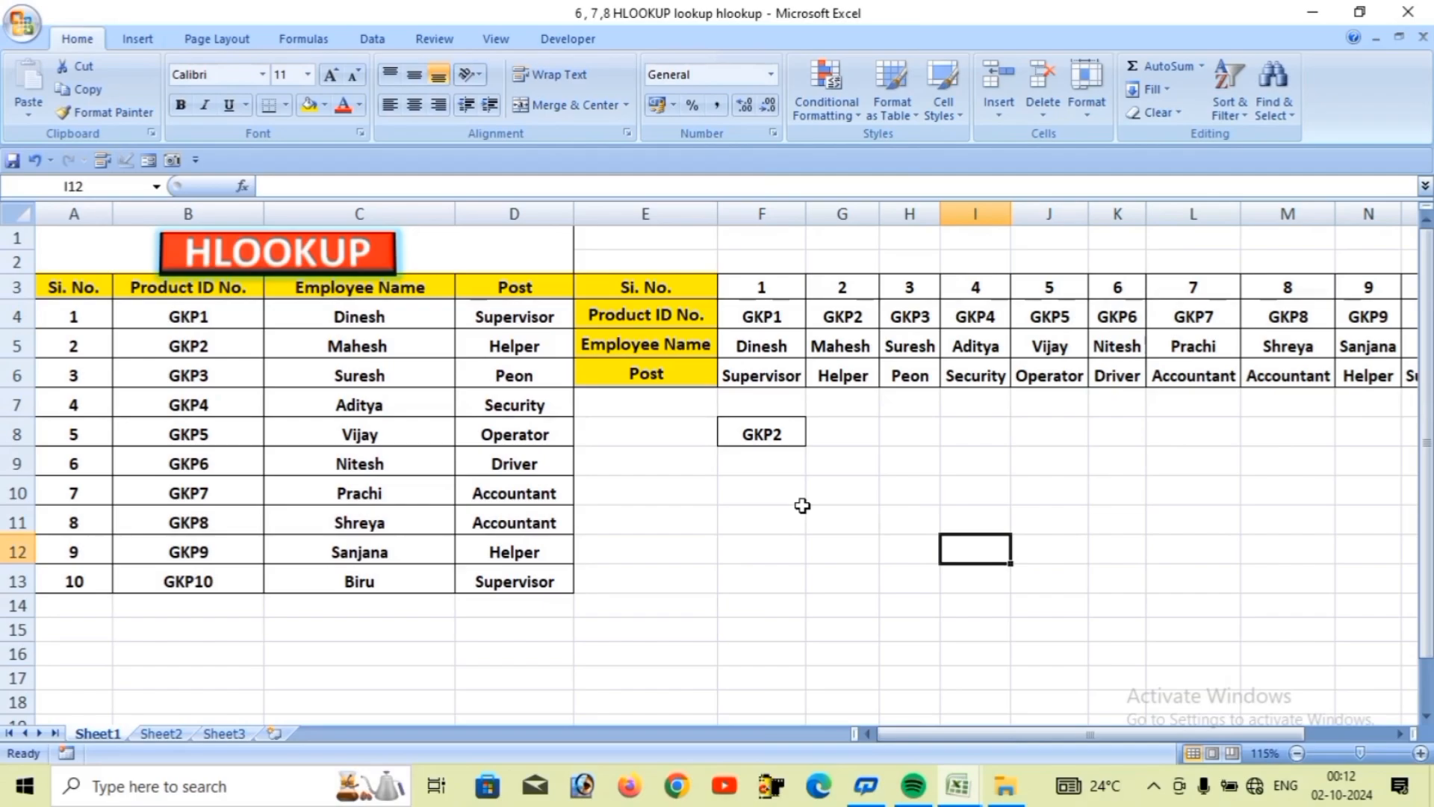
- Look up the post for the product ID in F8 by entering =HLOOKUP(F8,F4:O6,3,) in cell F9
{"action": "left_click", "coordinate": [786, 468]}
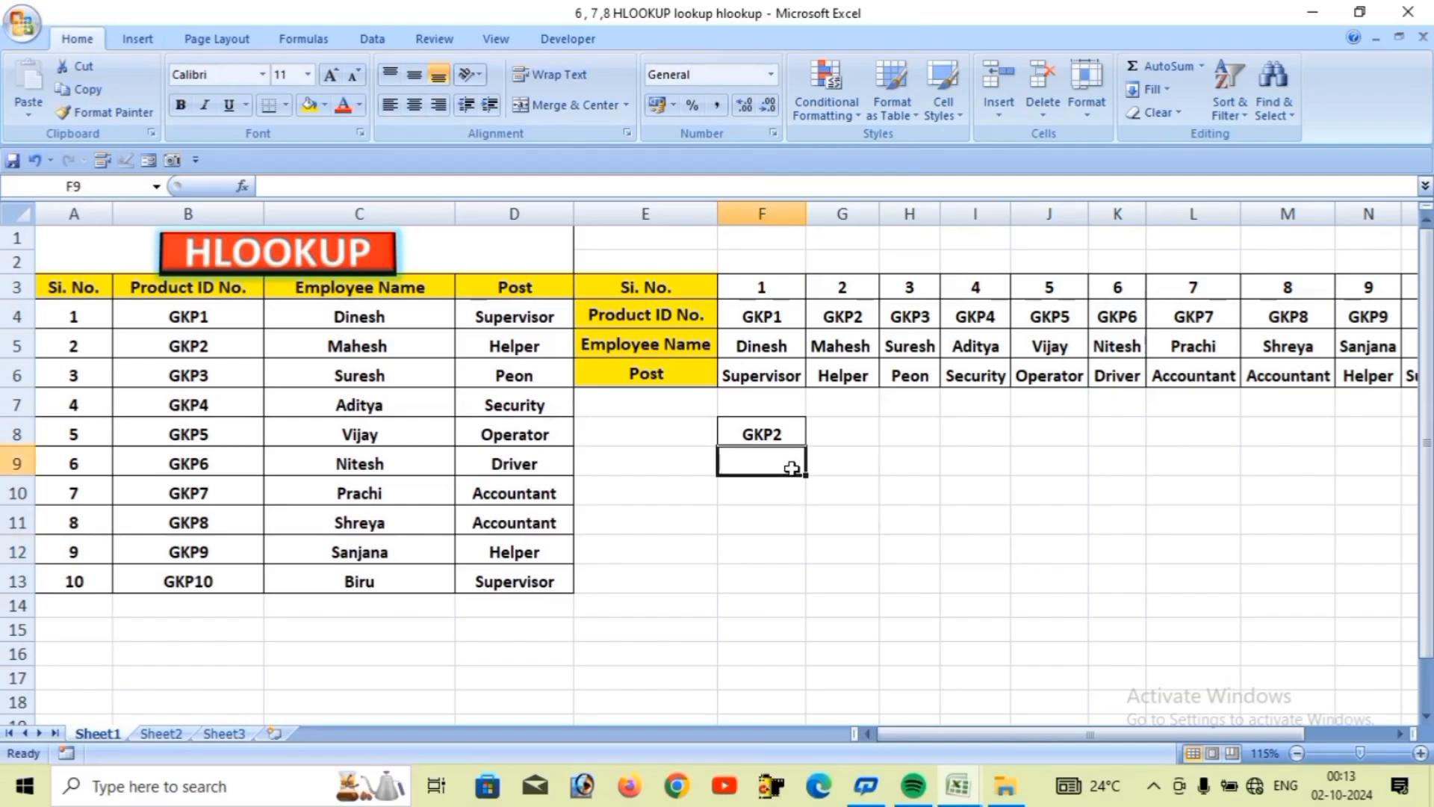
{"action": "type", "text": "=H"}
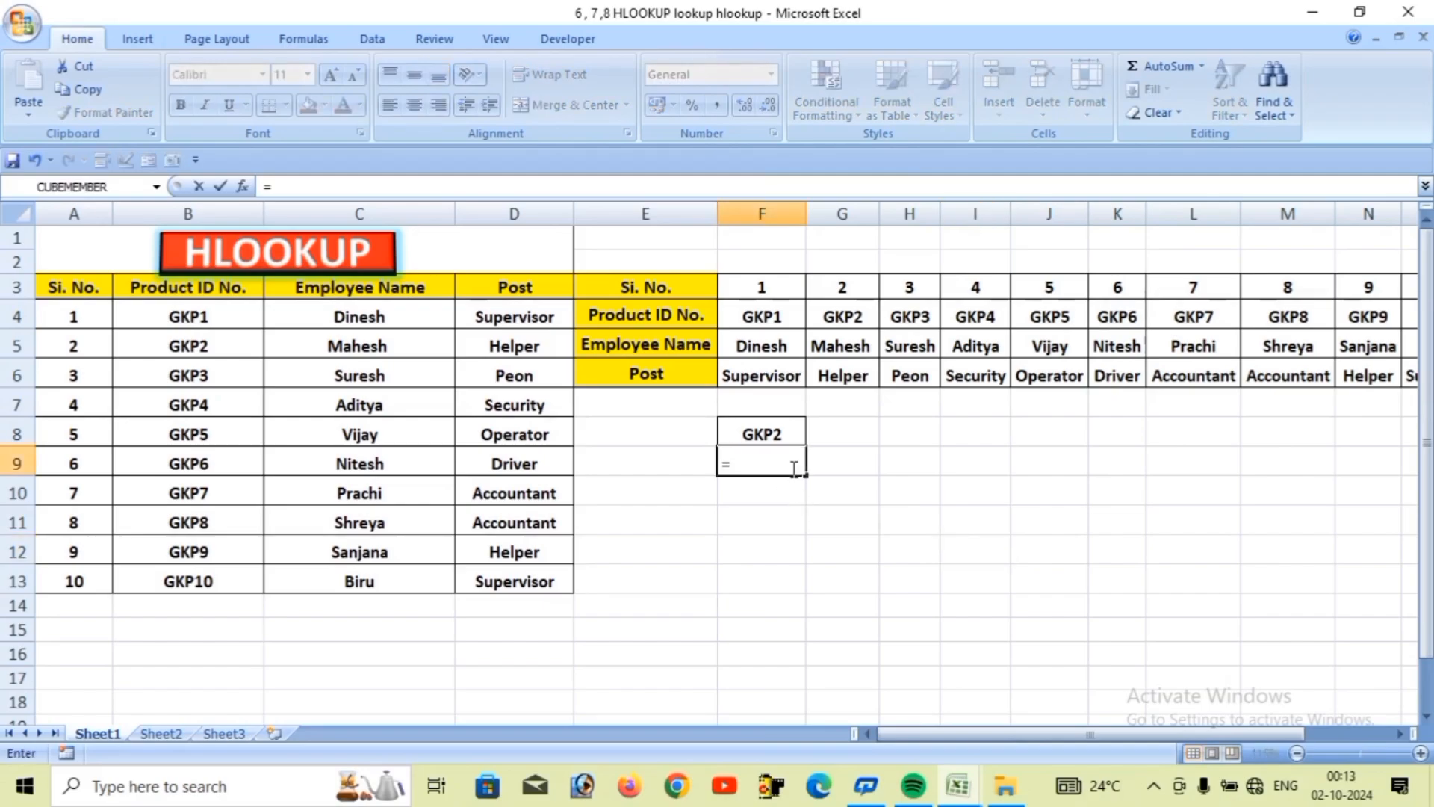
{"action": "type", "text": "OO"}
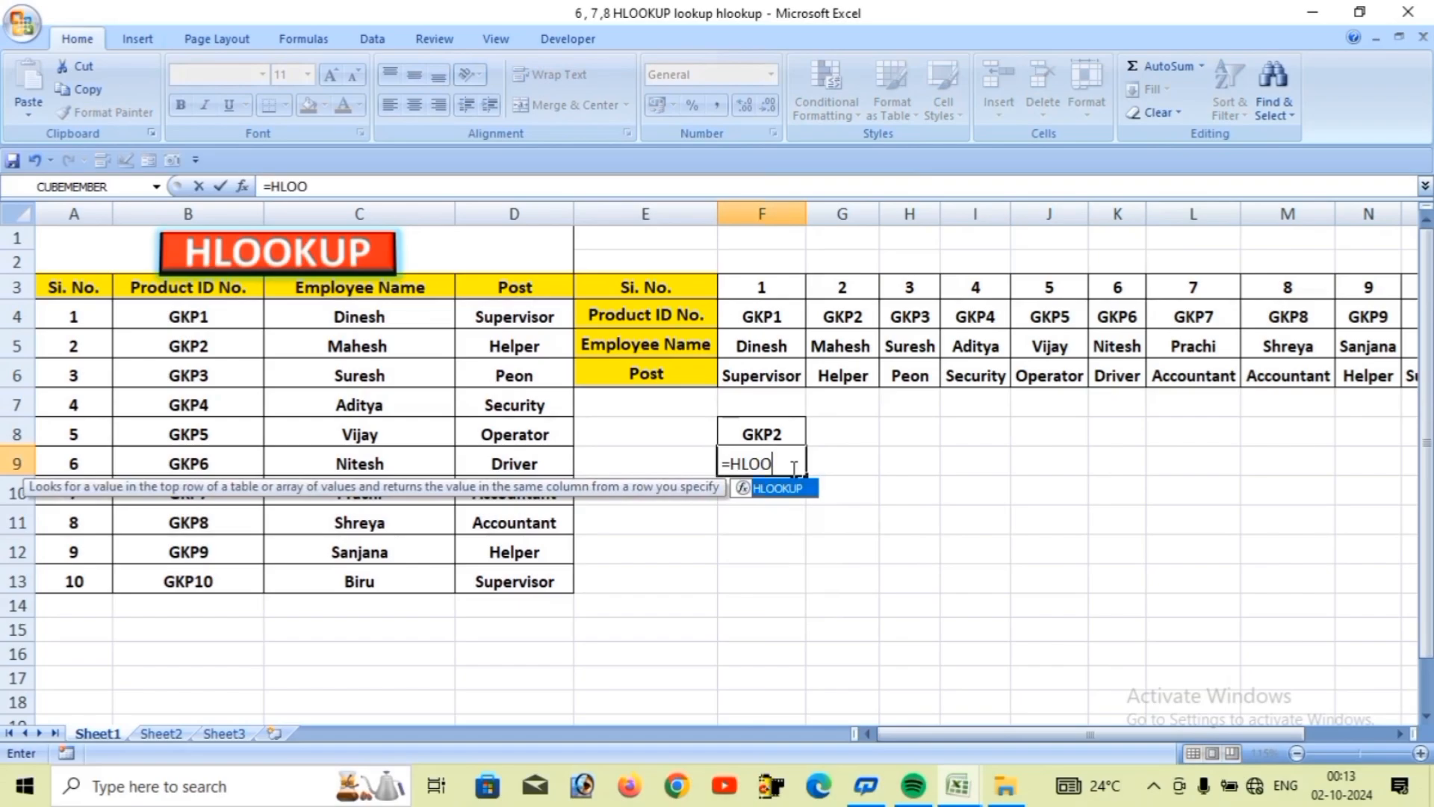
{"action": "key", "text": "Tab"}
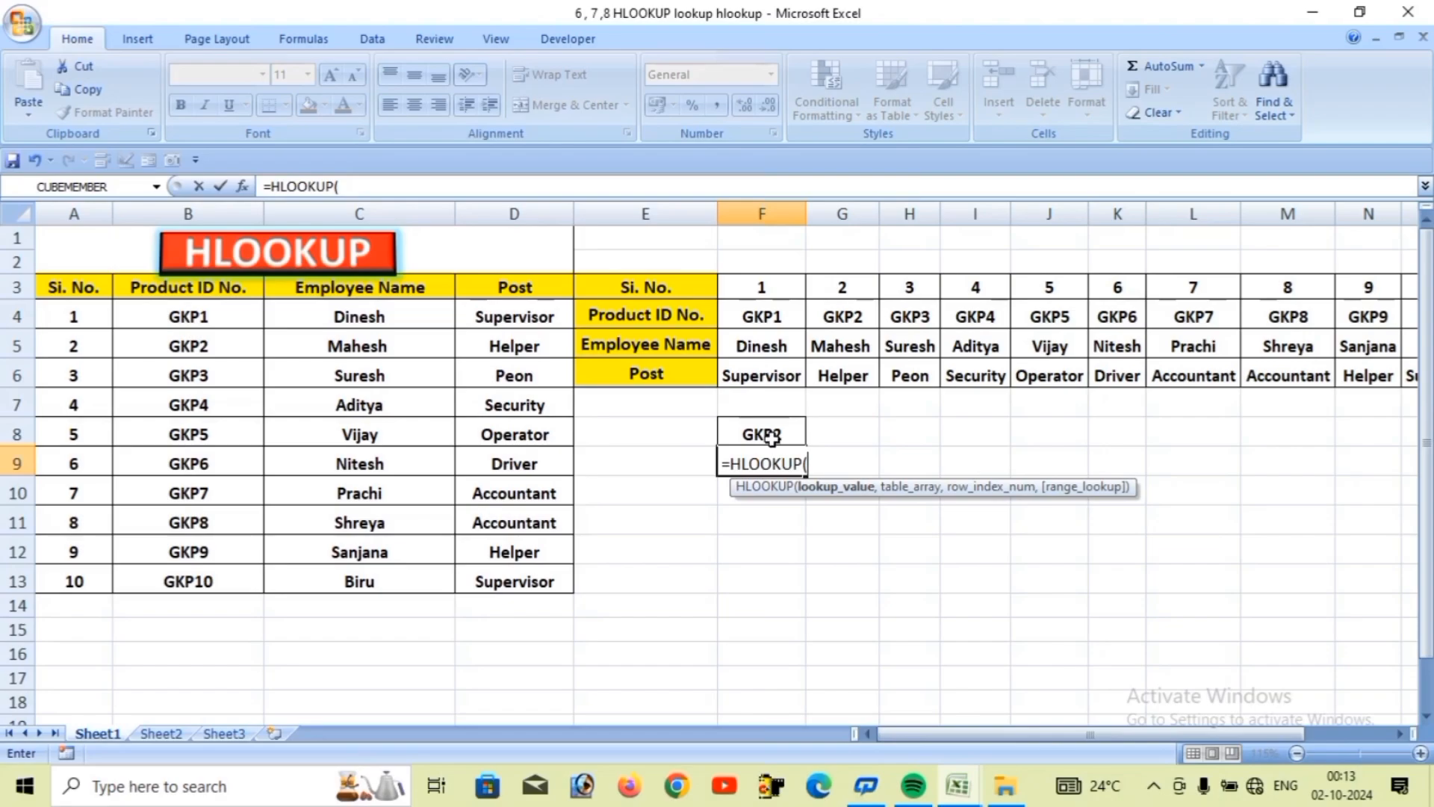
{"action": "left_click", "coordinate": [772, 439]}
{"action": "type", "text": ","}
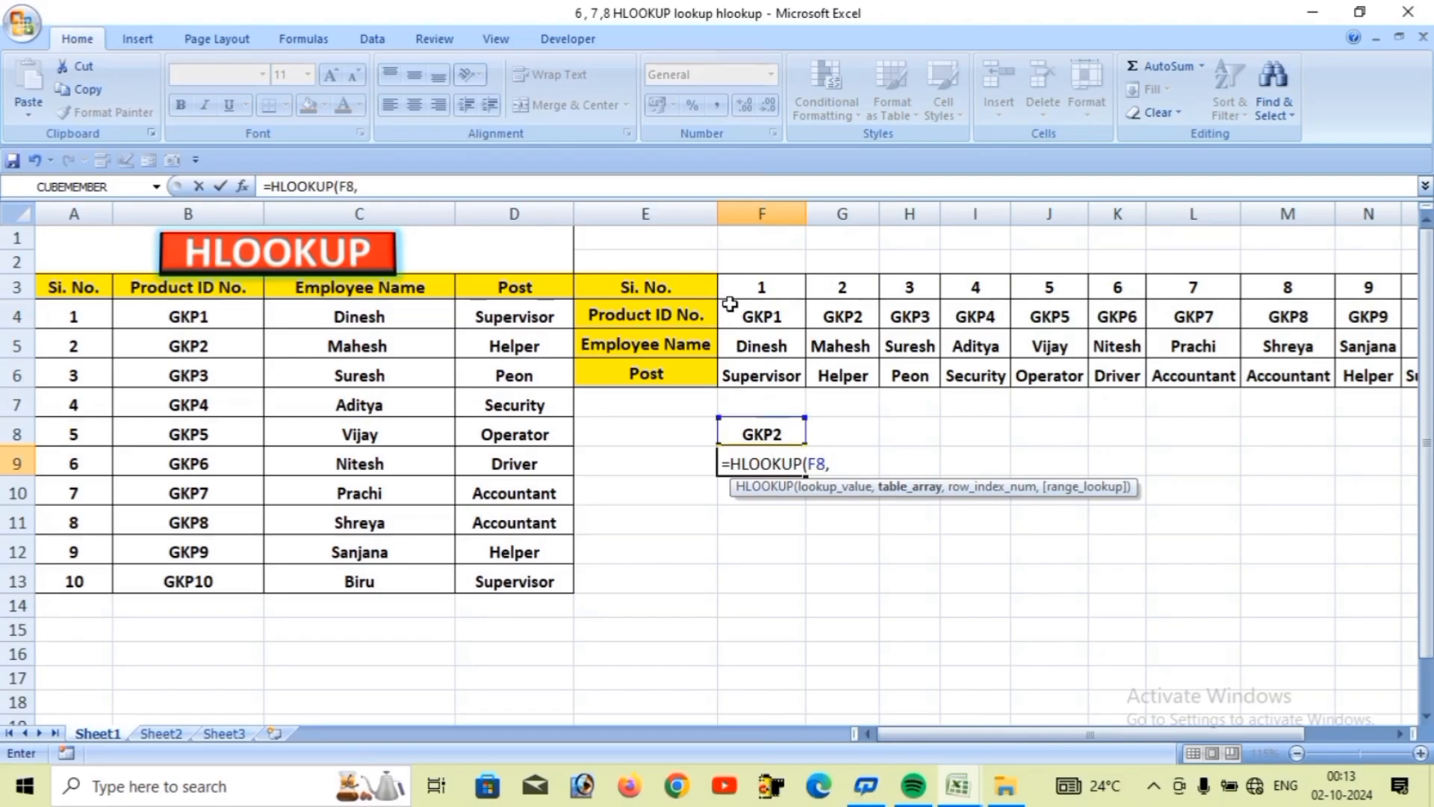
{"action": "left_click_drag", "start_coordinate": [730, 304], "coordinate": [1249, 381]}
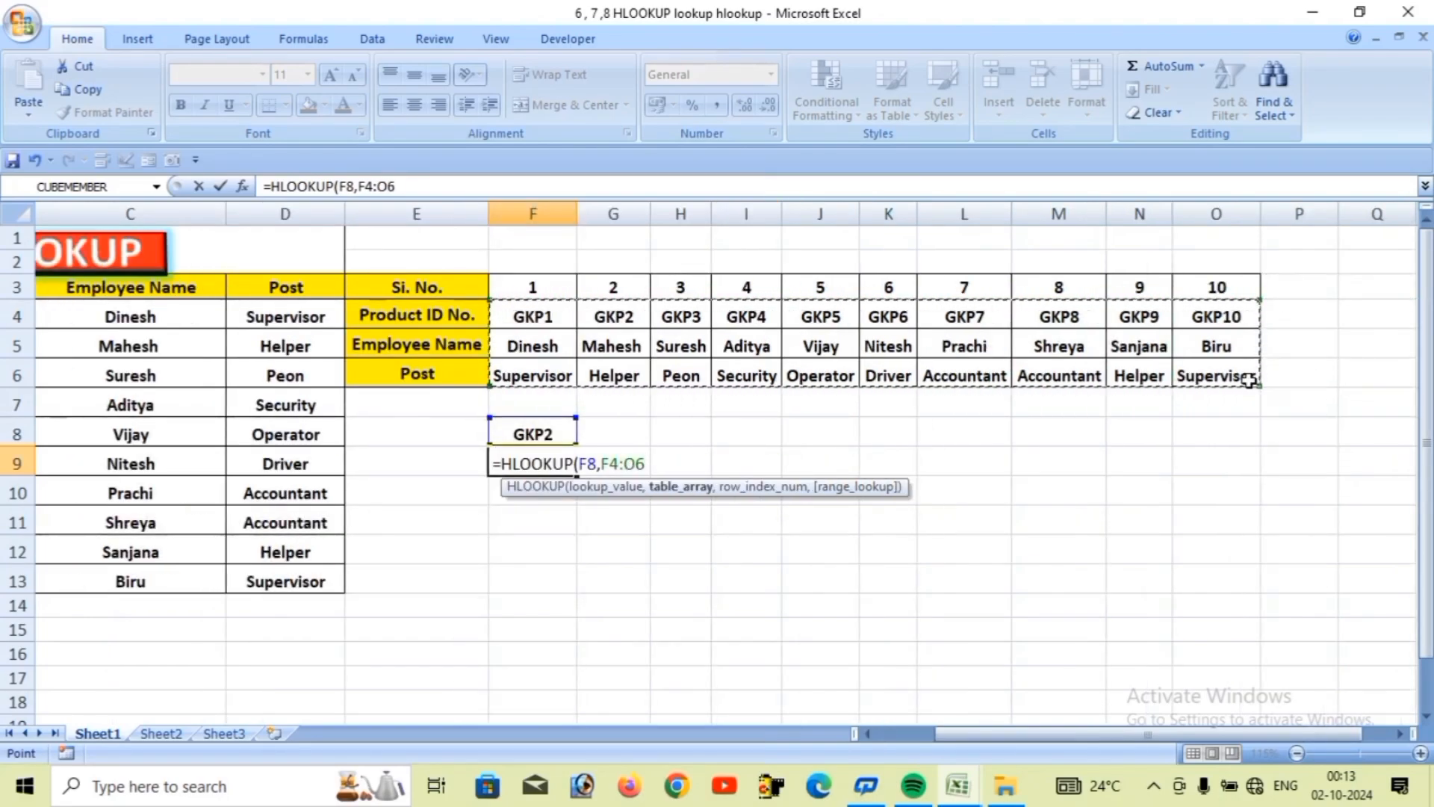
{"action": "type", "text": ","}
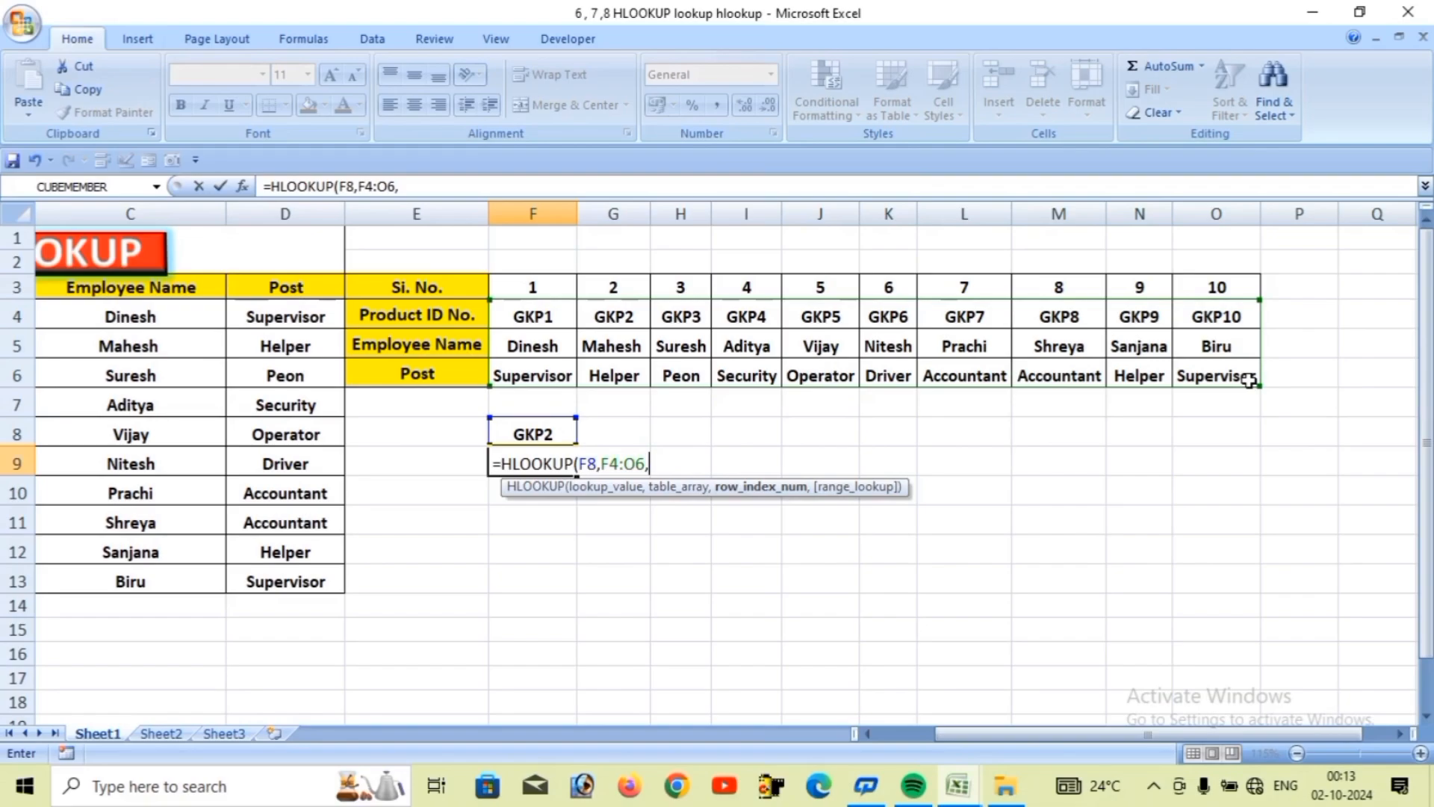
{"action": "type", "text": "3"}
{"action": "type", "text": ","}
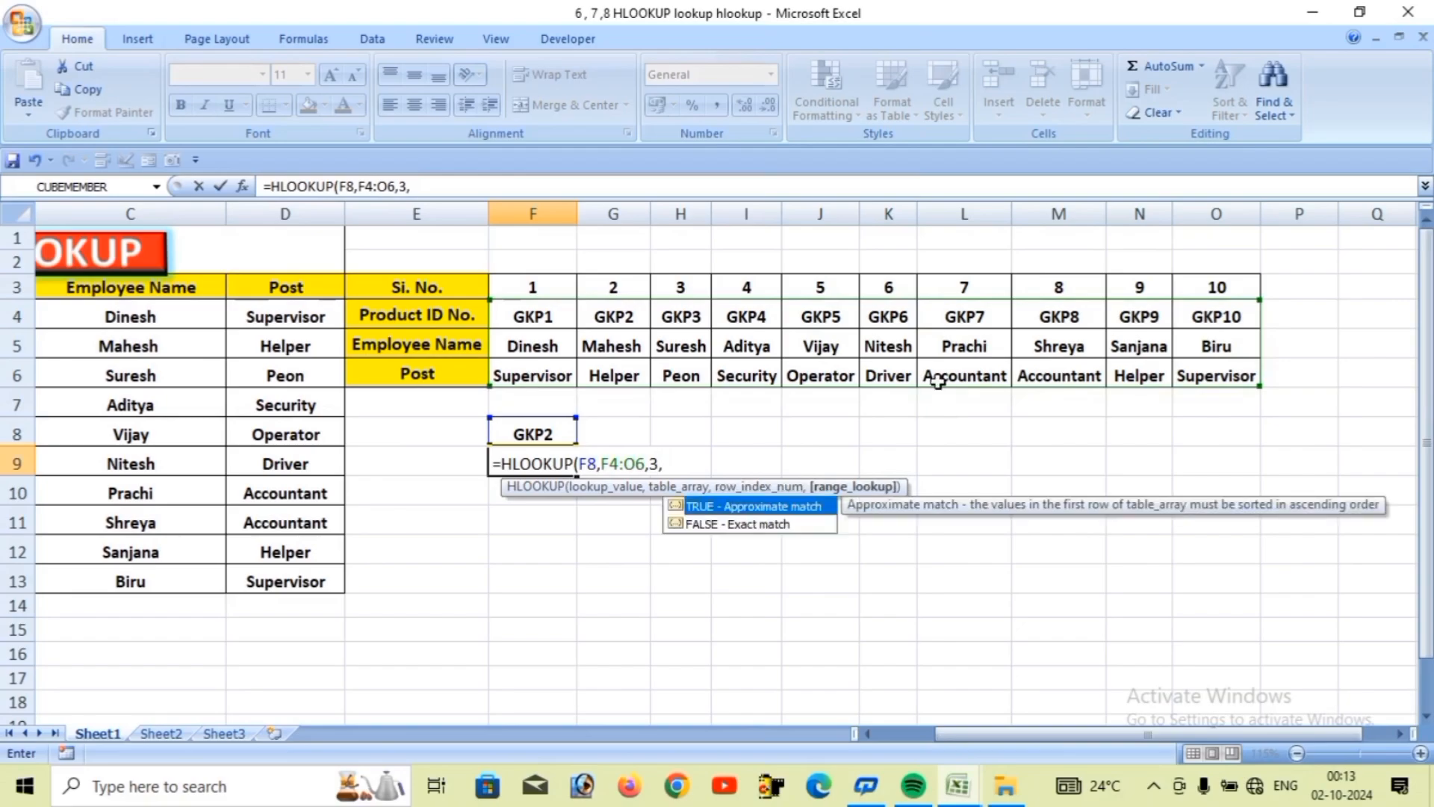
{"action": "left_click", "coordinate": [771, 527]}
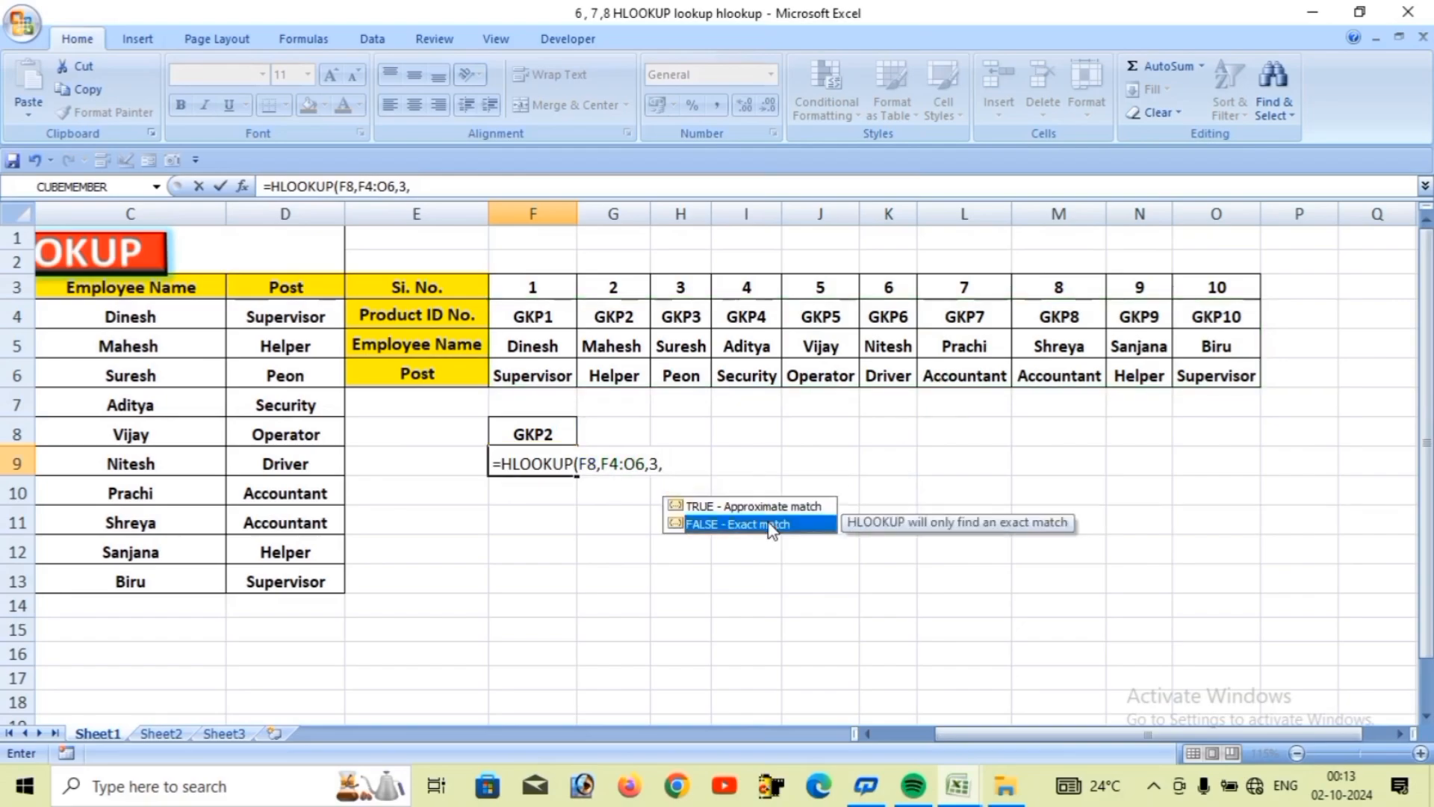
{"action": "key", "text": "Return"}
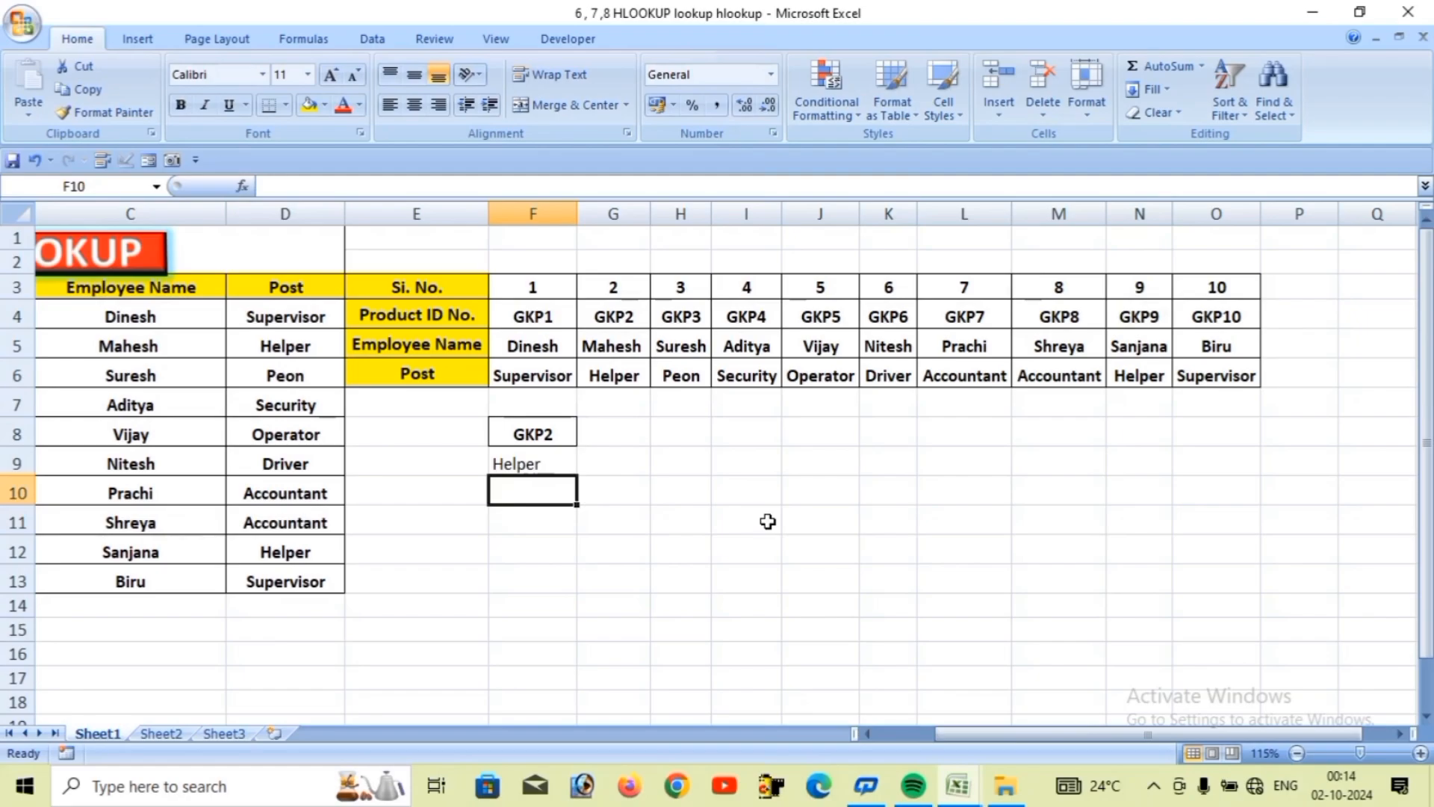
- Change the product ID in lookup cell F8 to GKP9
{"action": "double_click", "coordinate": [570, 438]}
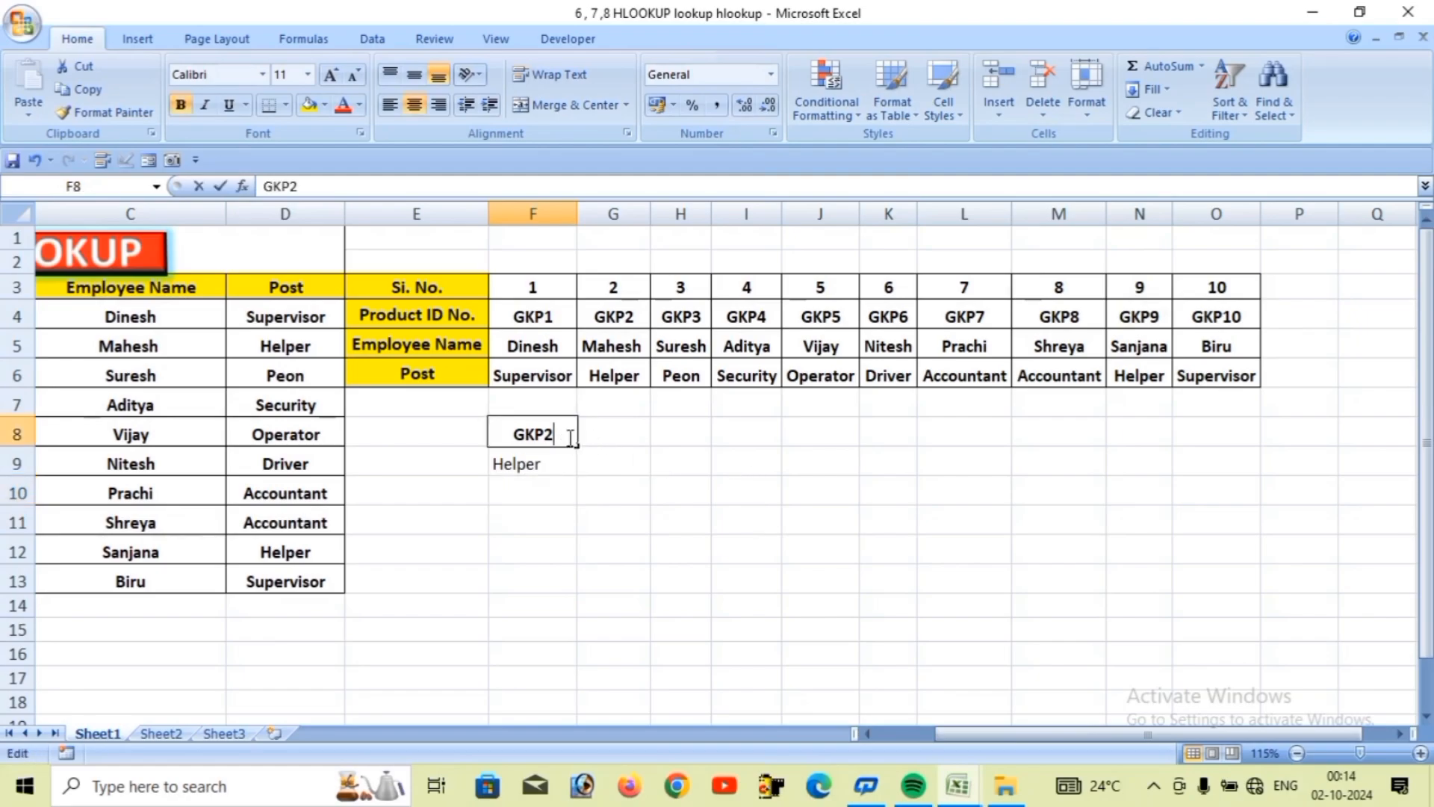
{"action": "key", "text": "BackSpace"}
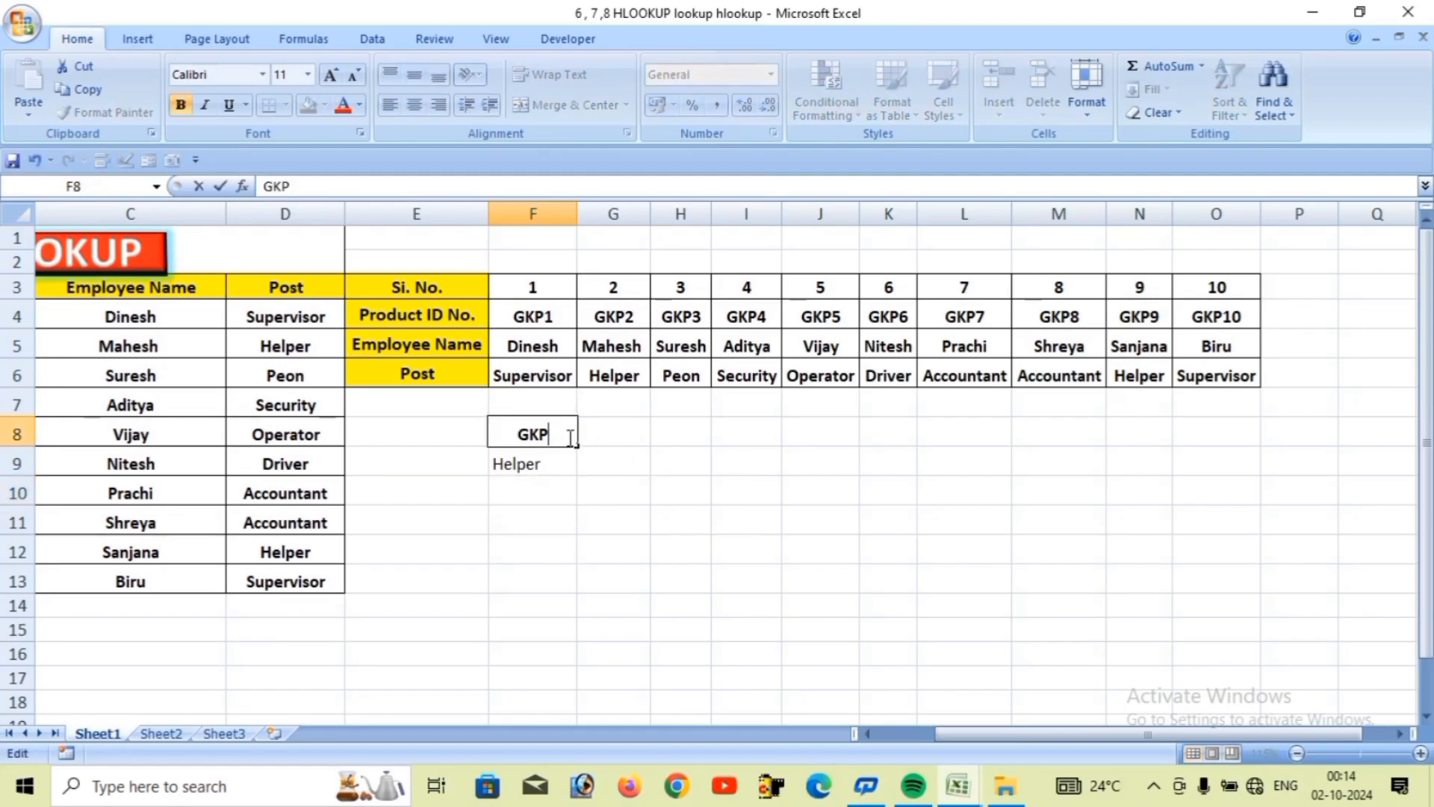
{"action": "type", "text": "9"}
{"action": "key", "text": "Return"}
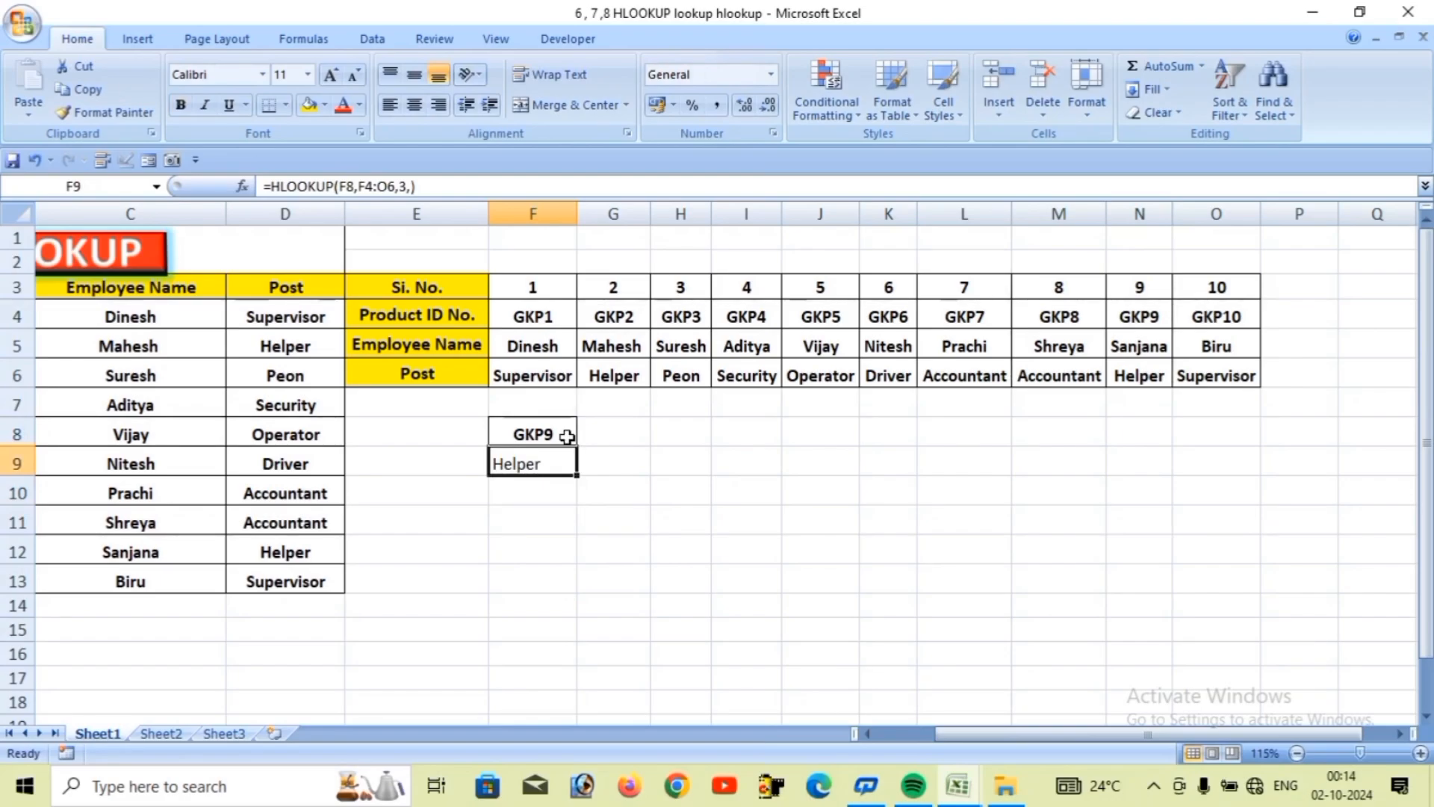
- Change the product ID in lookup cell F8 to GKP8
{"action": "double_click", "coordinate": [567, 436]}
{"action": "key", "text": "BackSpace"}
{"action": "type", "text": "8"}
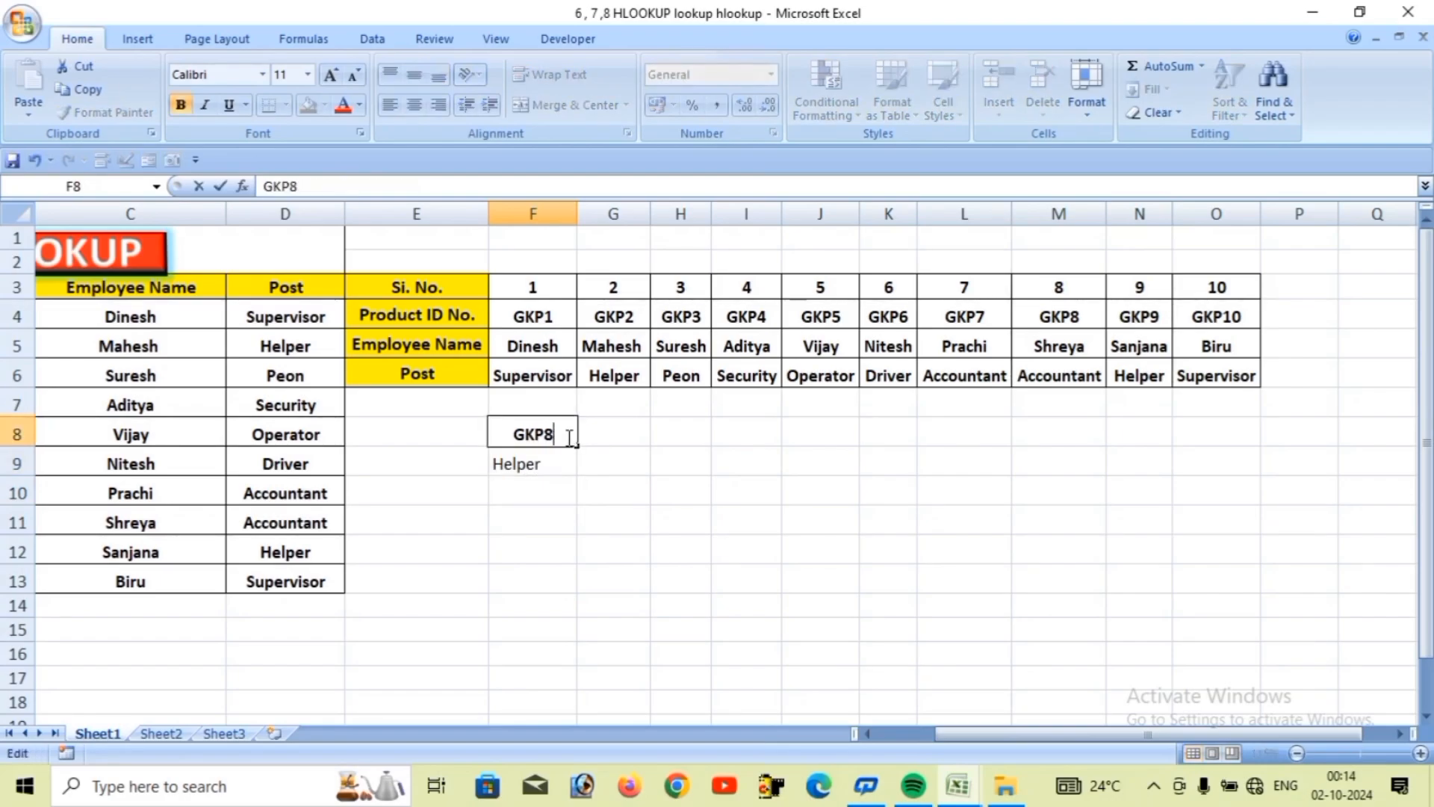
{"action": "key", "text": "Return"}
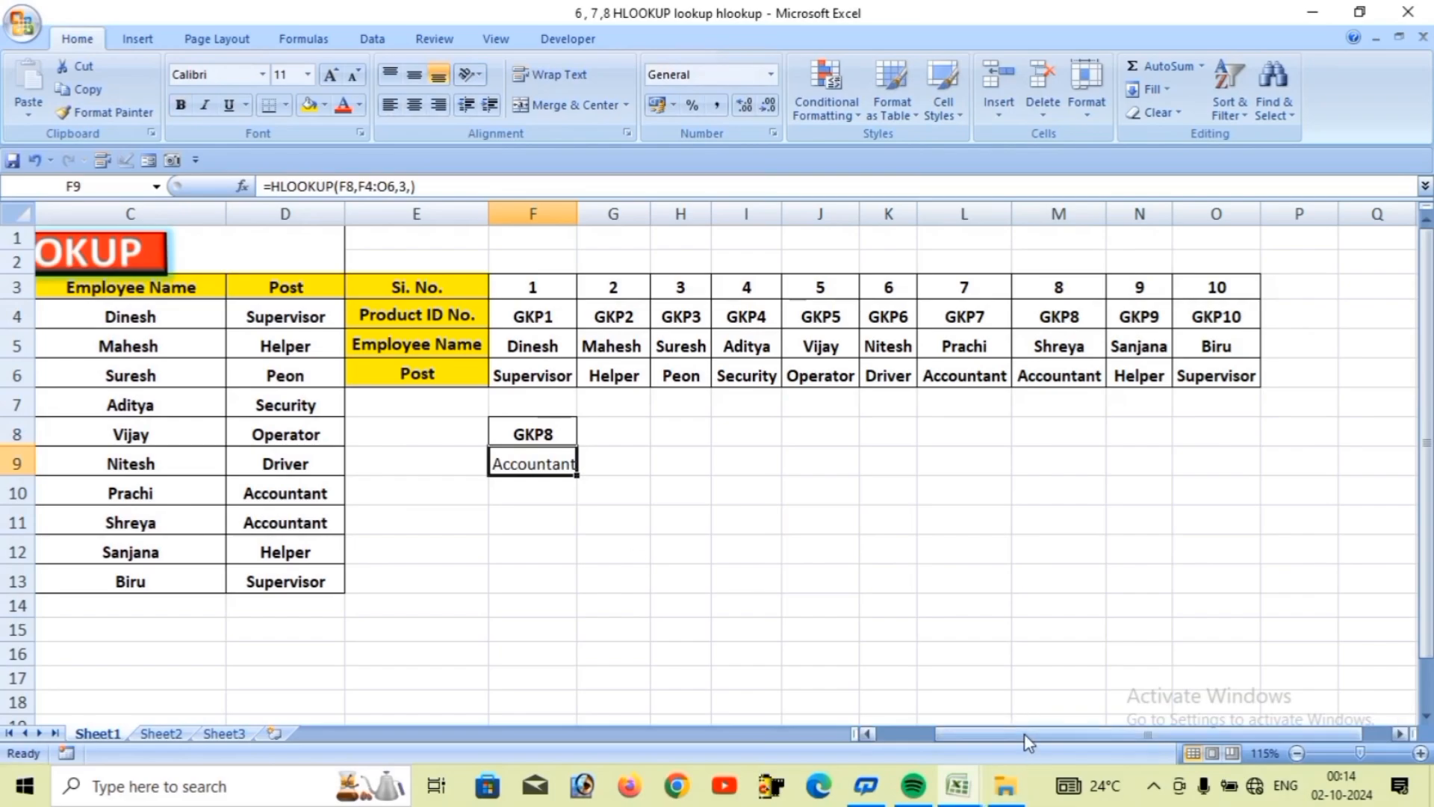
{"action": "left_click_drag", "start_coordinate": [1025, 735], "coordinate": [957, 732]}
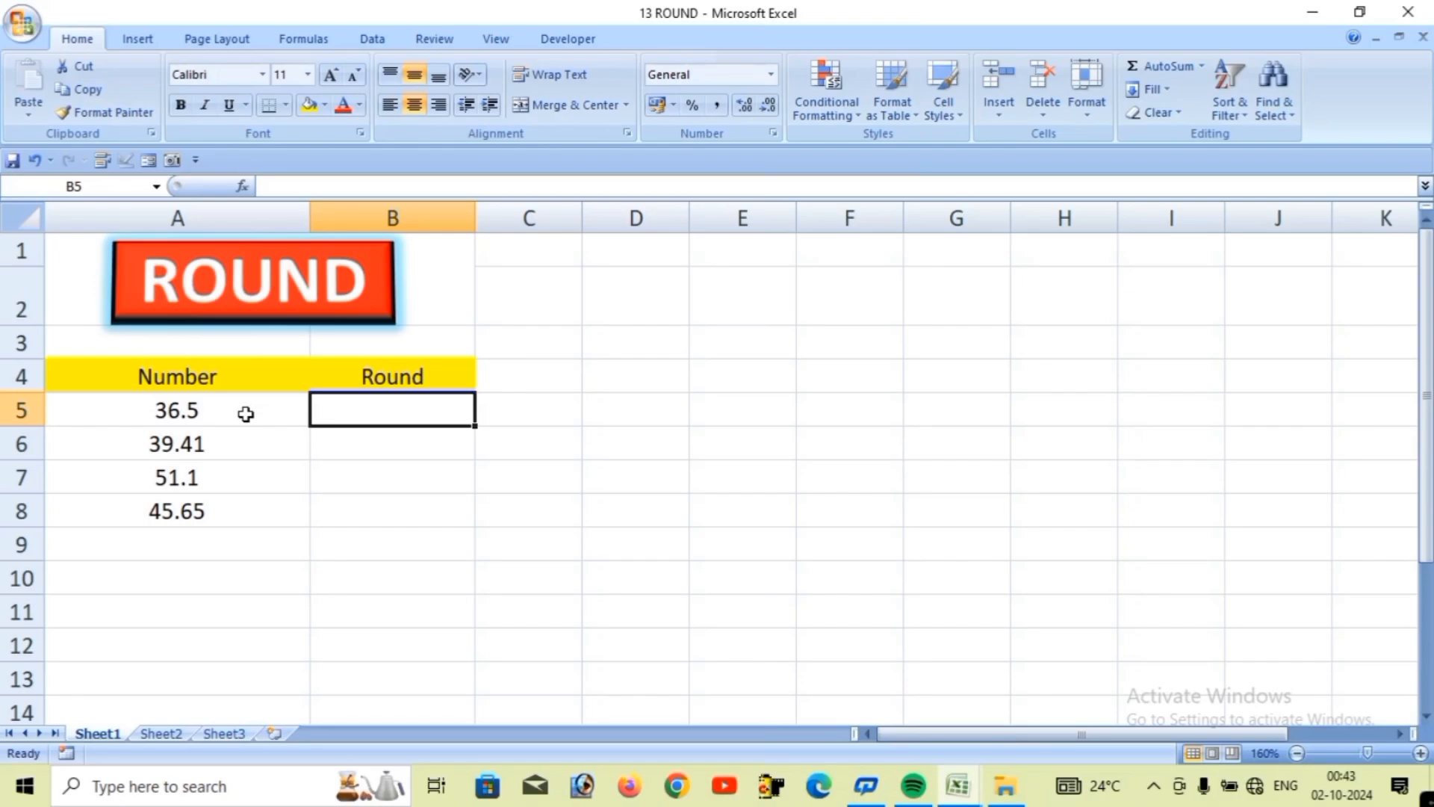
- Round the number in A5 to zero decimals with =ROUND(A5,0) in cell B5 and fill the formula down to B8
{"action": "type", "text": "="}
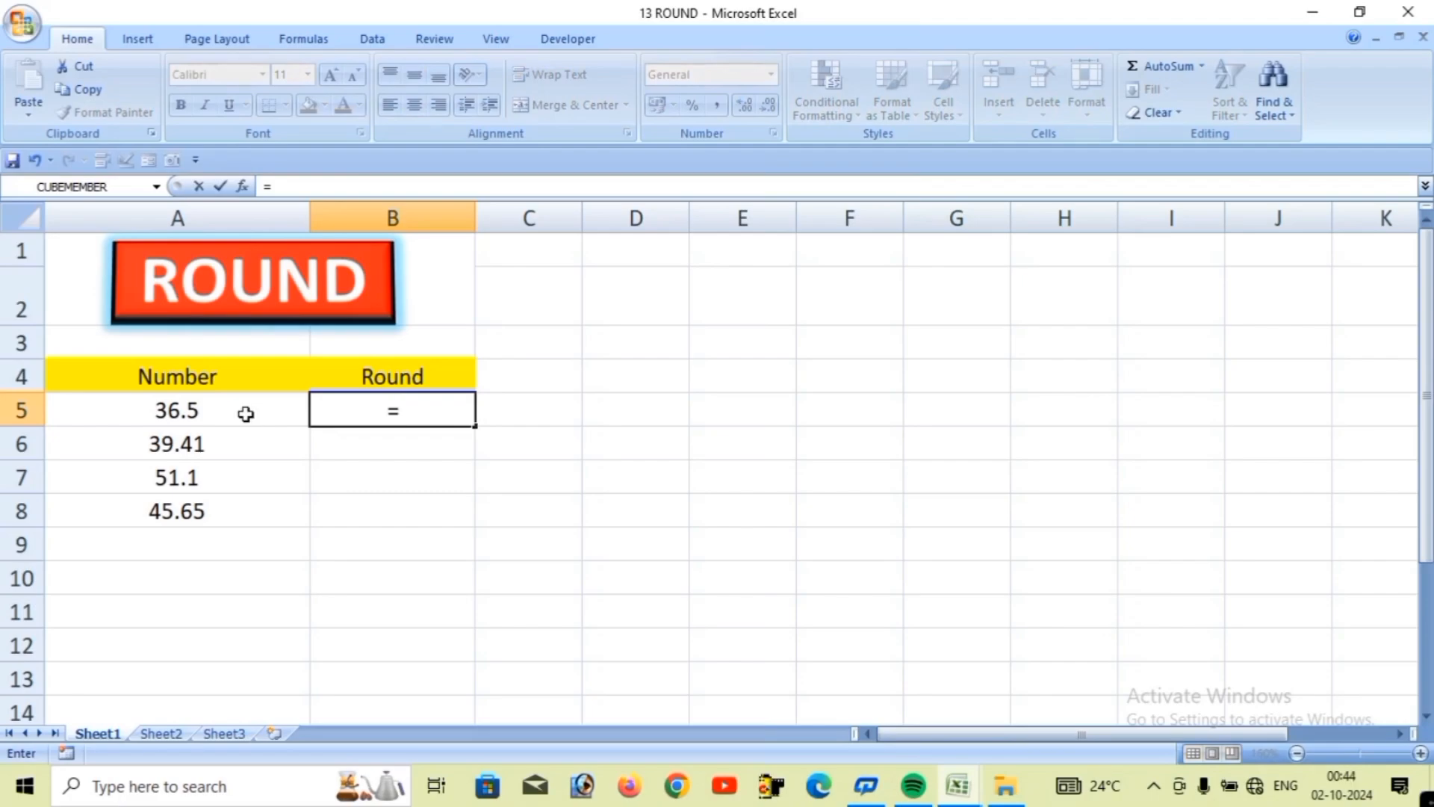
{"action": "type", "text": "roun"}
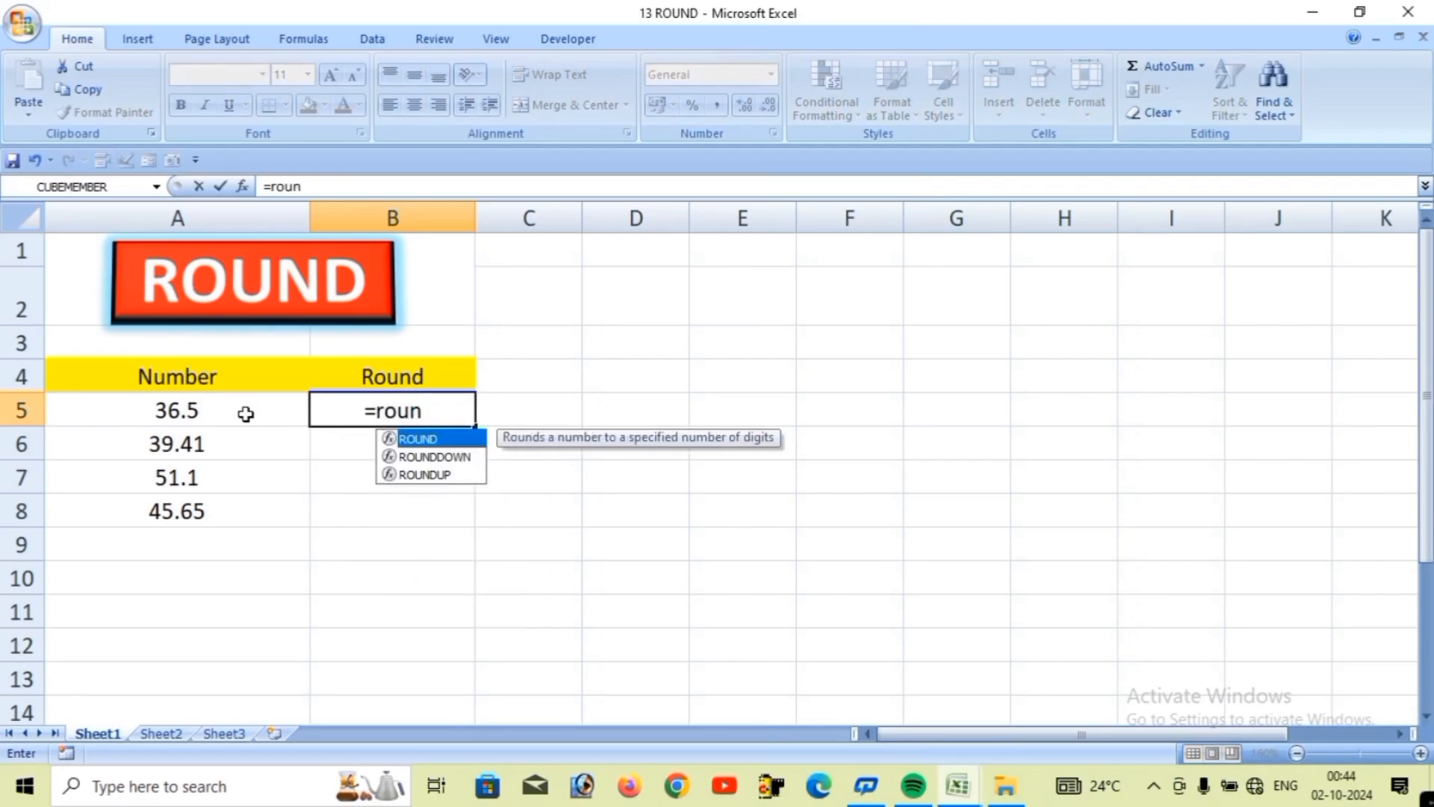
{"action": "key", "text": "Tab"}
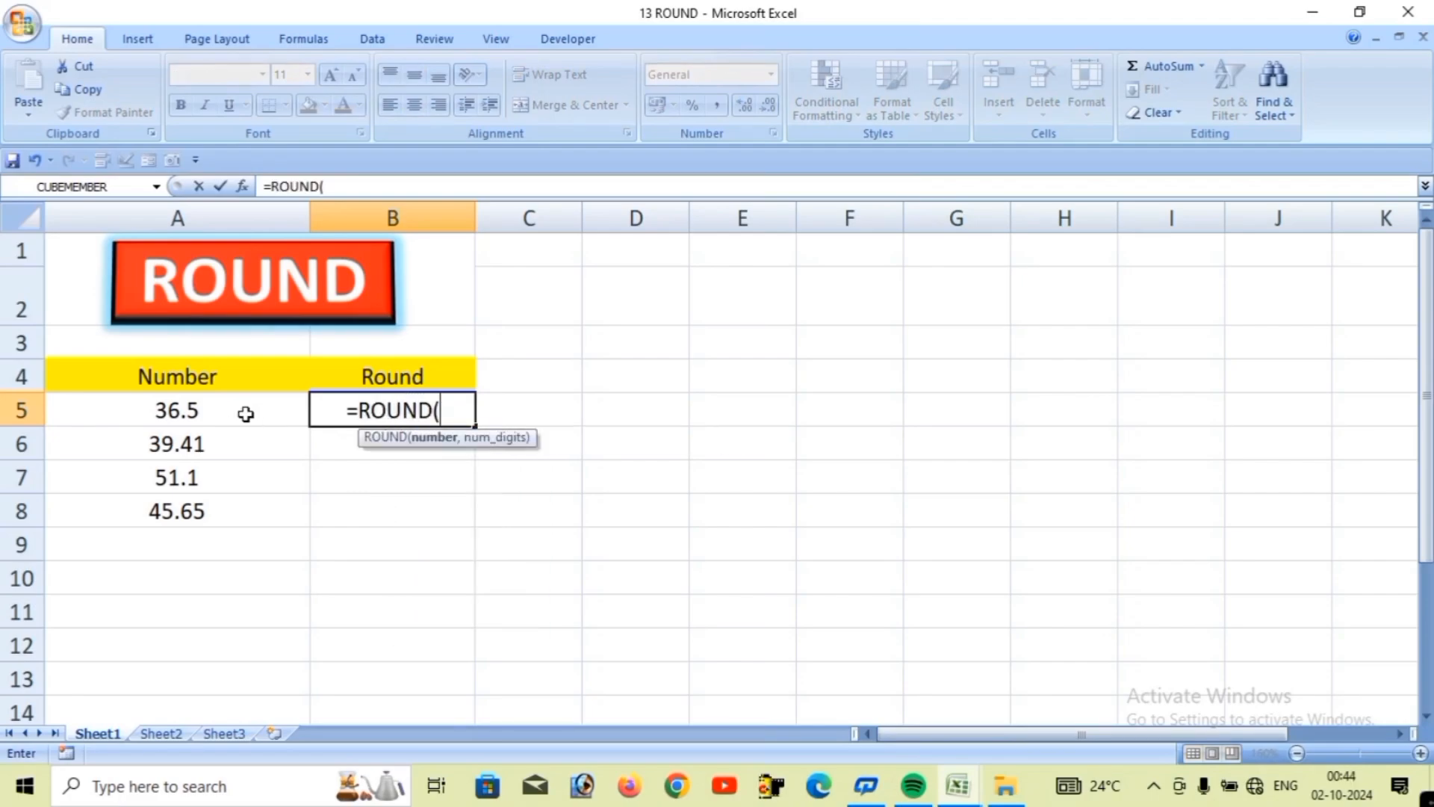
{"action": "left_click", "coordinate": [246, 414]}
{"action": "type", "text": ","}
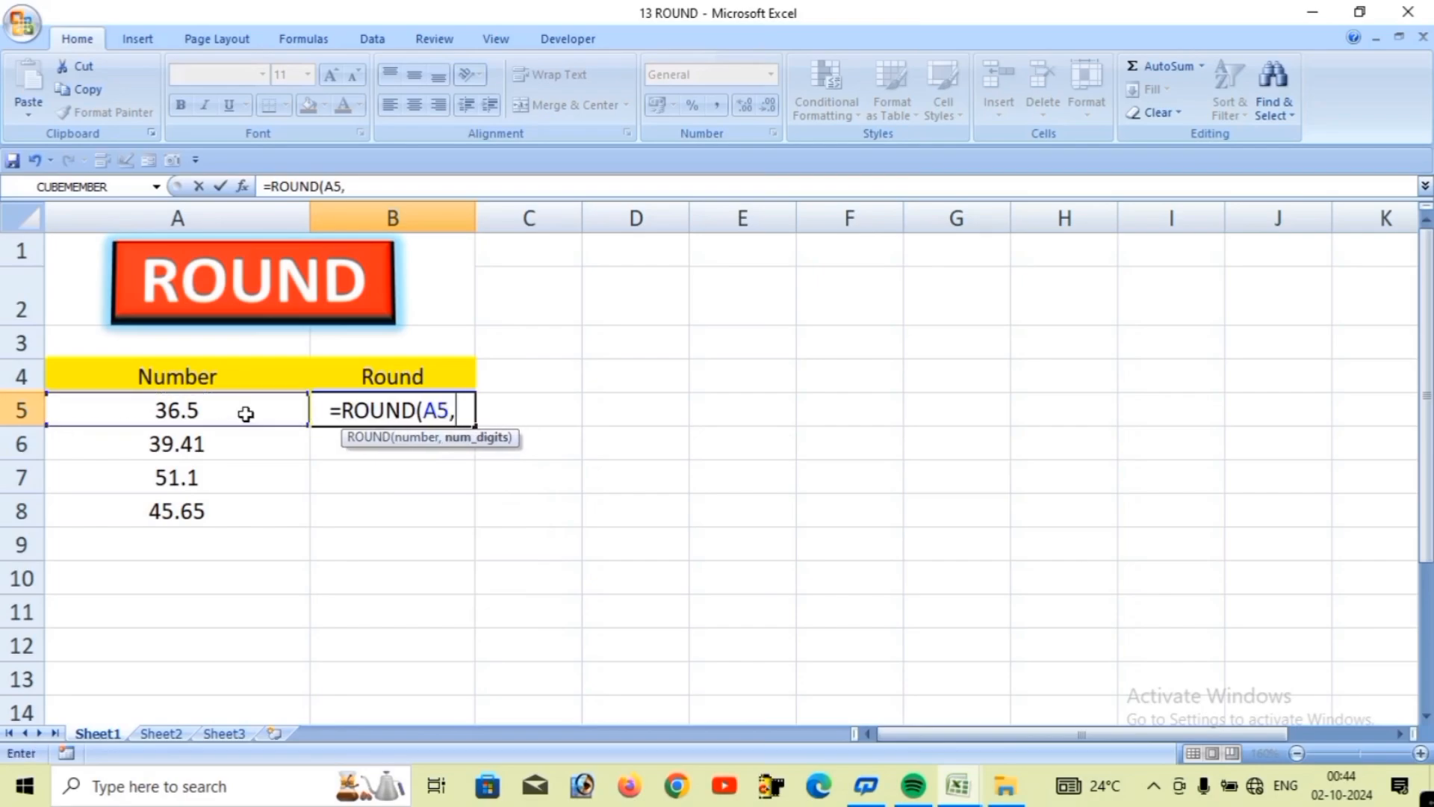
{"action": "type", "text": "0)"}
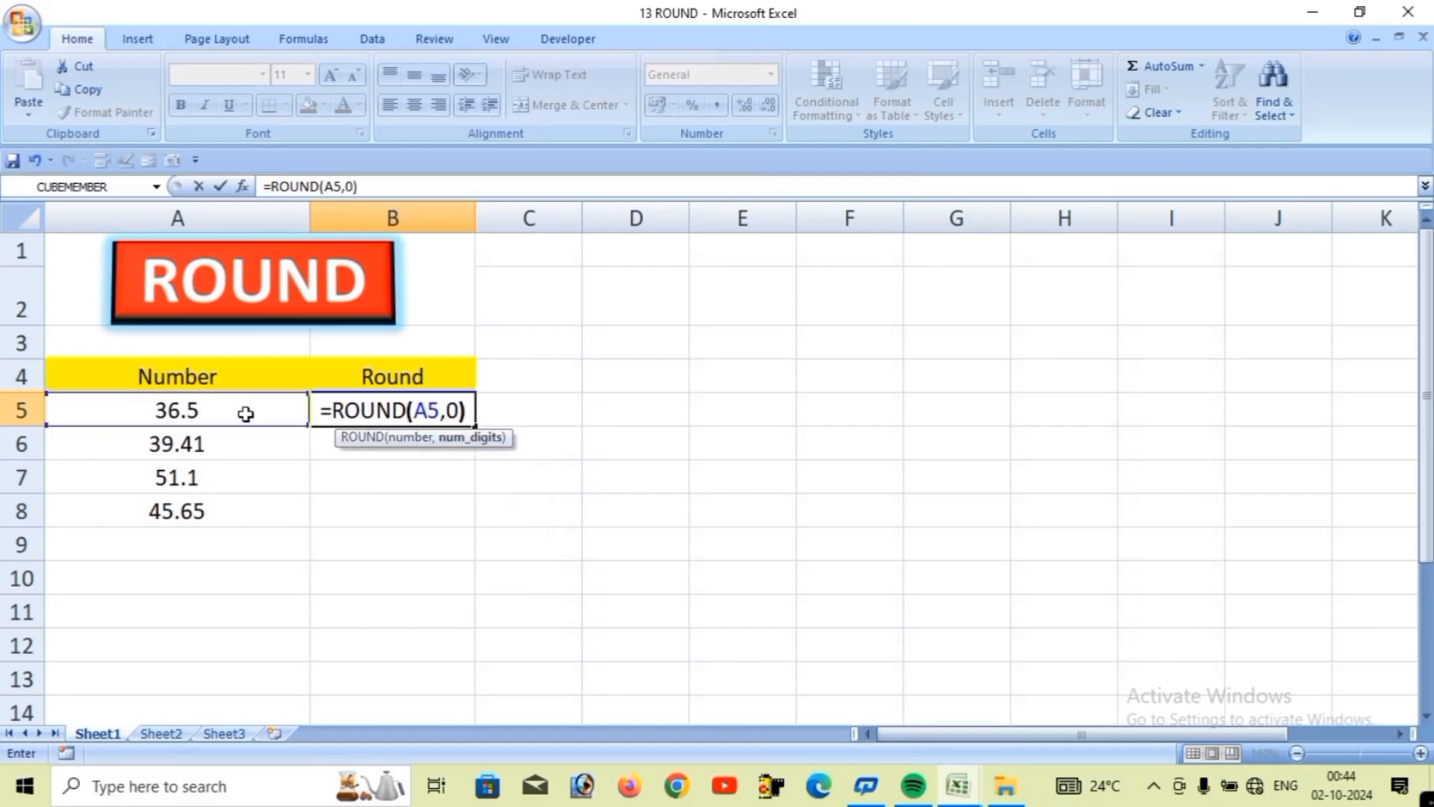
{"action": "key", "text": "Return"}
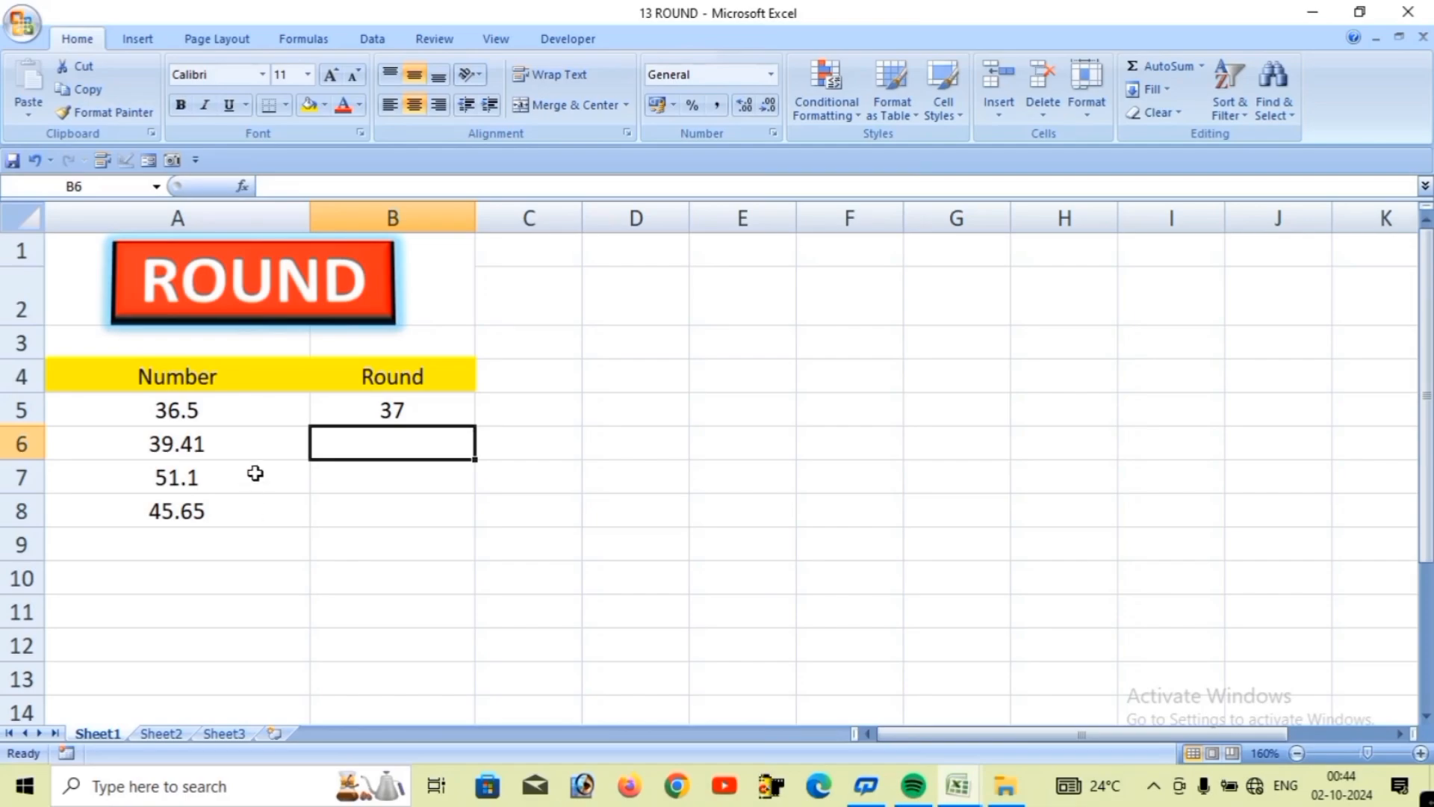
{"action": "left_click", "coordinate": [424, 413]}
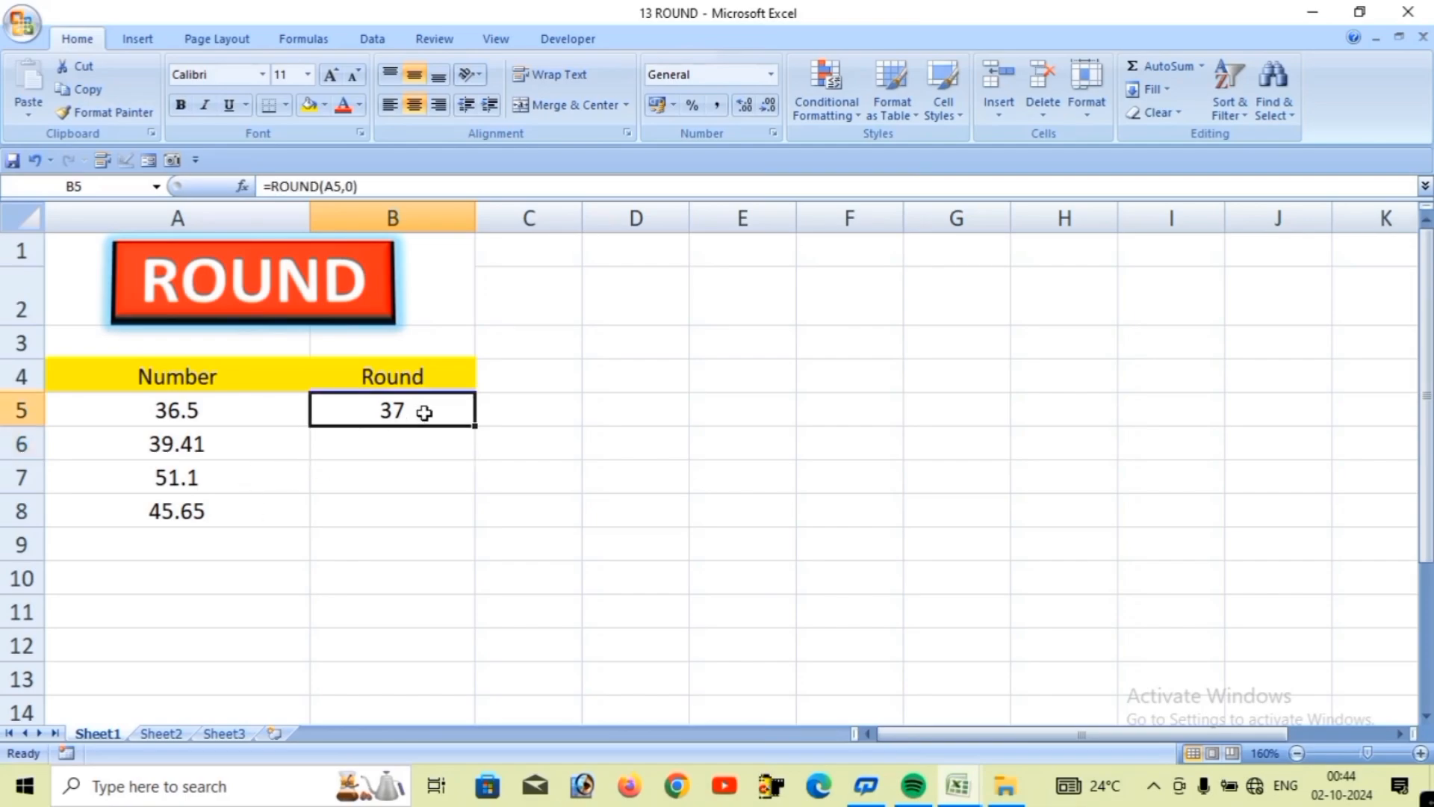
{"action": "double_click", "coordinate": [476, 427]}
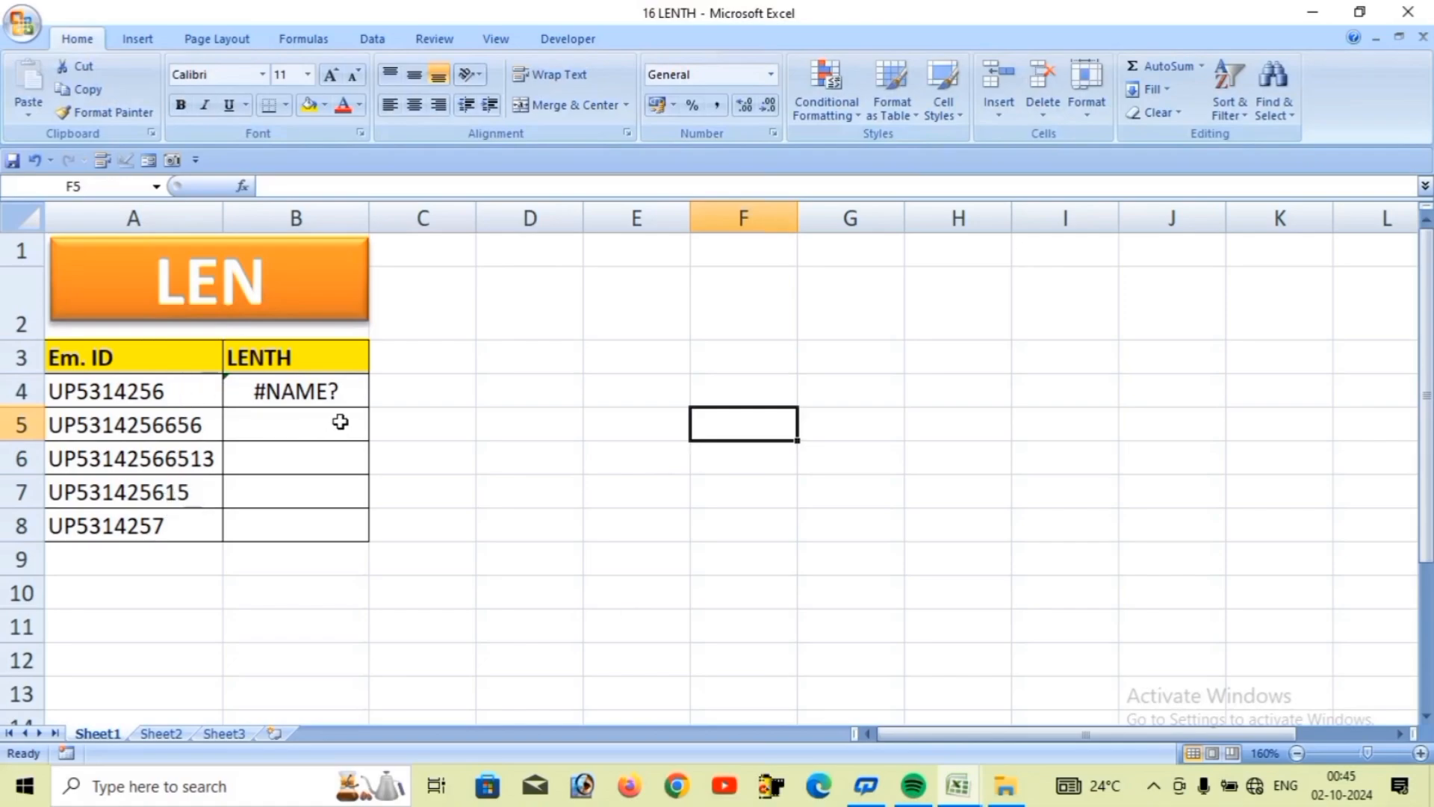
- Replace the contents of cell B4 with =LEN(A4) and fill the formula down the LENTH column to B8
{"action": "left_click", "coordinate": [332, 391]}
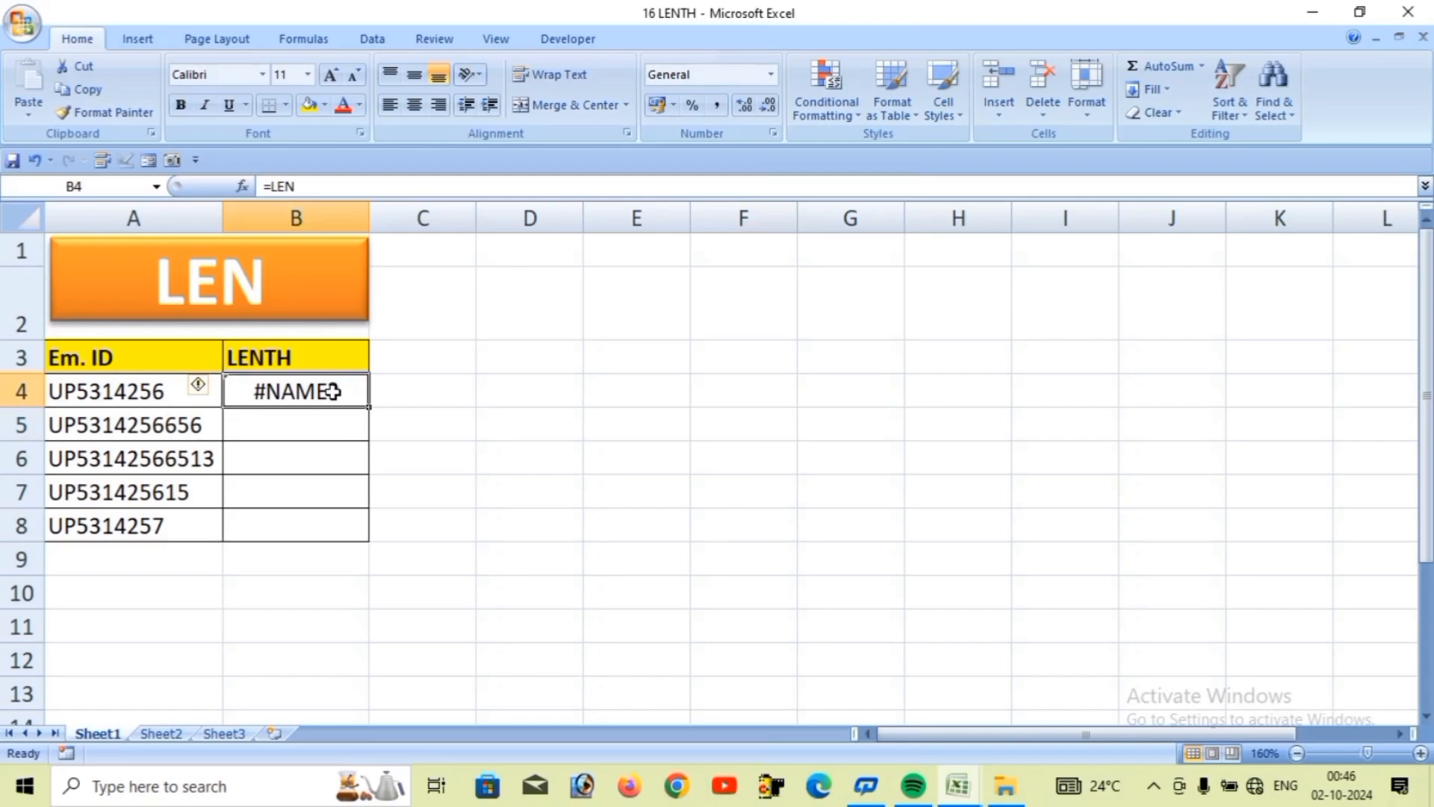
{"action": "key", "text": "Delete"}
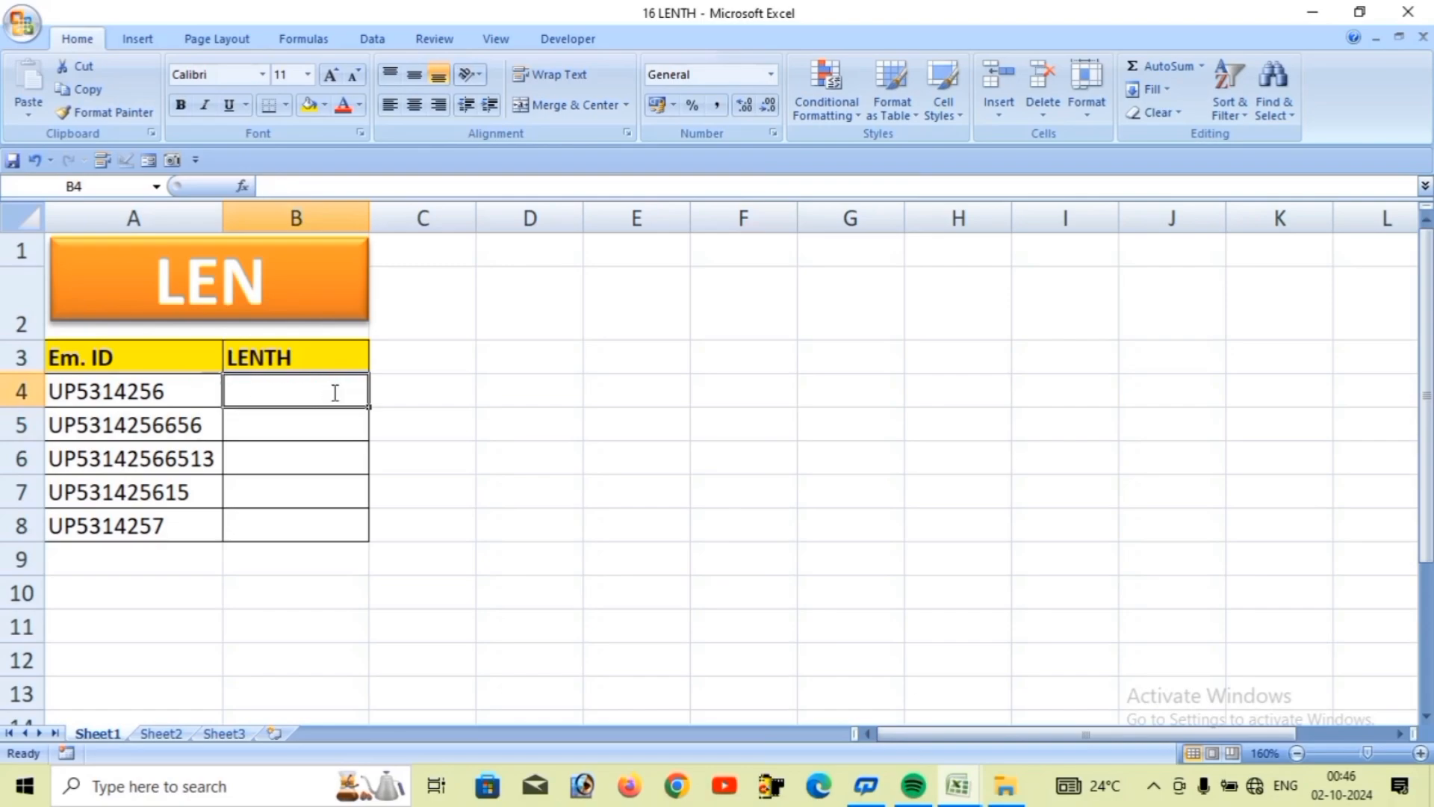
{"action": "type", "text": "=LEN("}
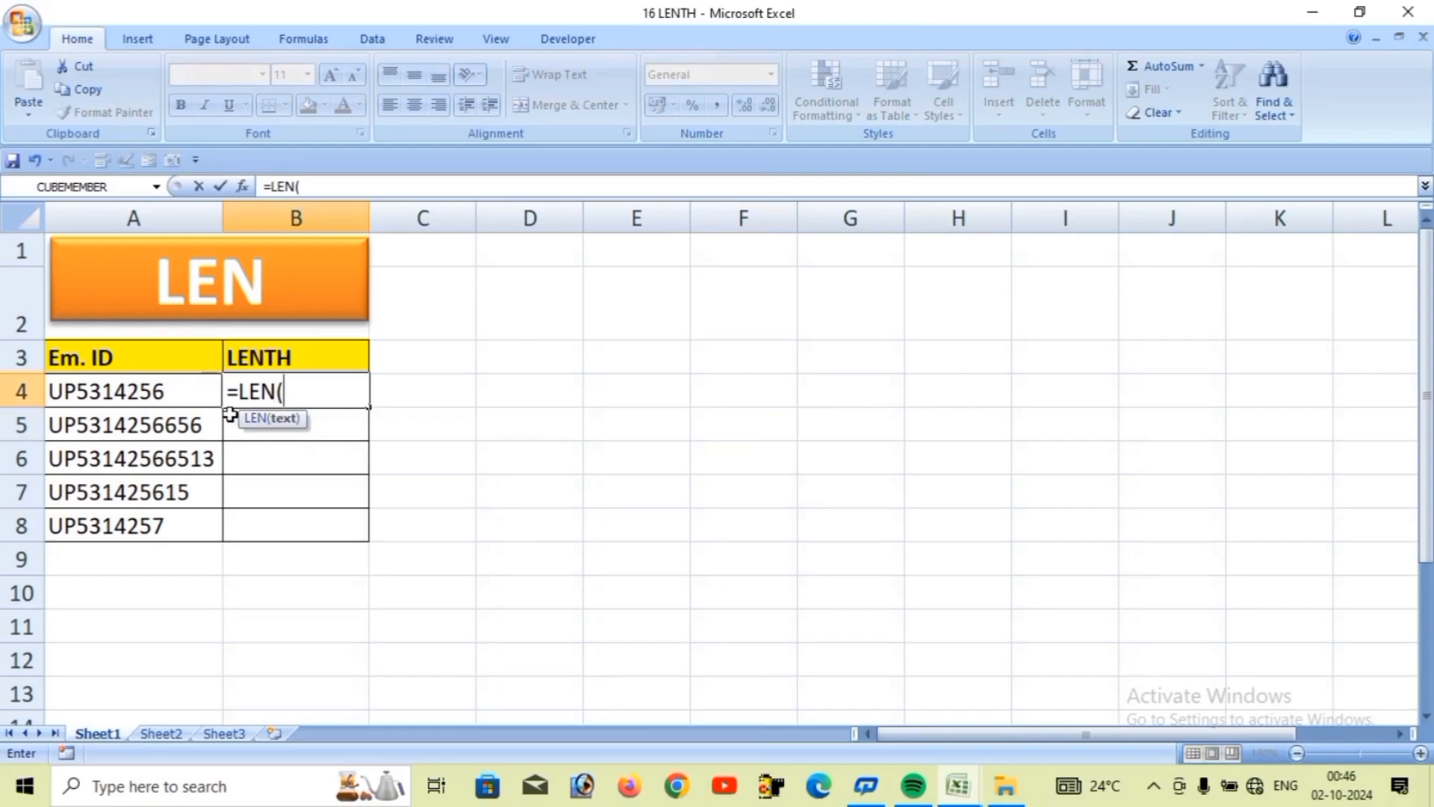
{"action": "left_click", "coordinate": [194, 394]}
{"action": "type", "text": ")"}
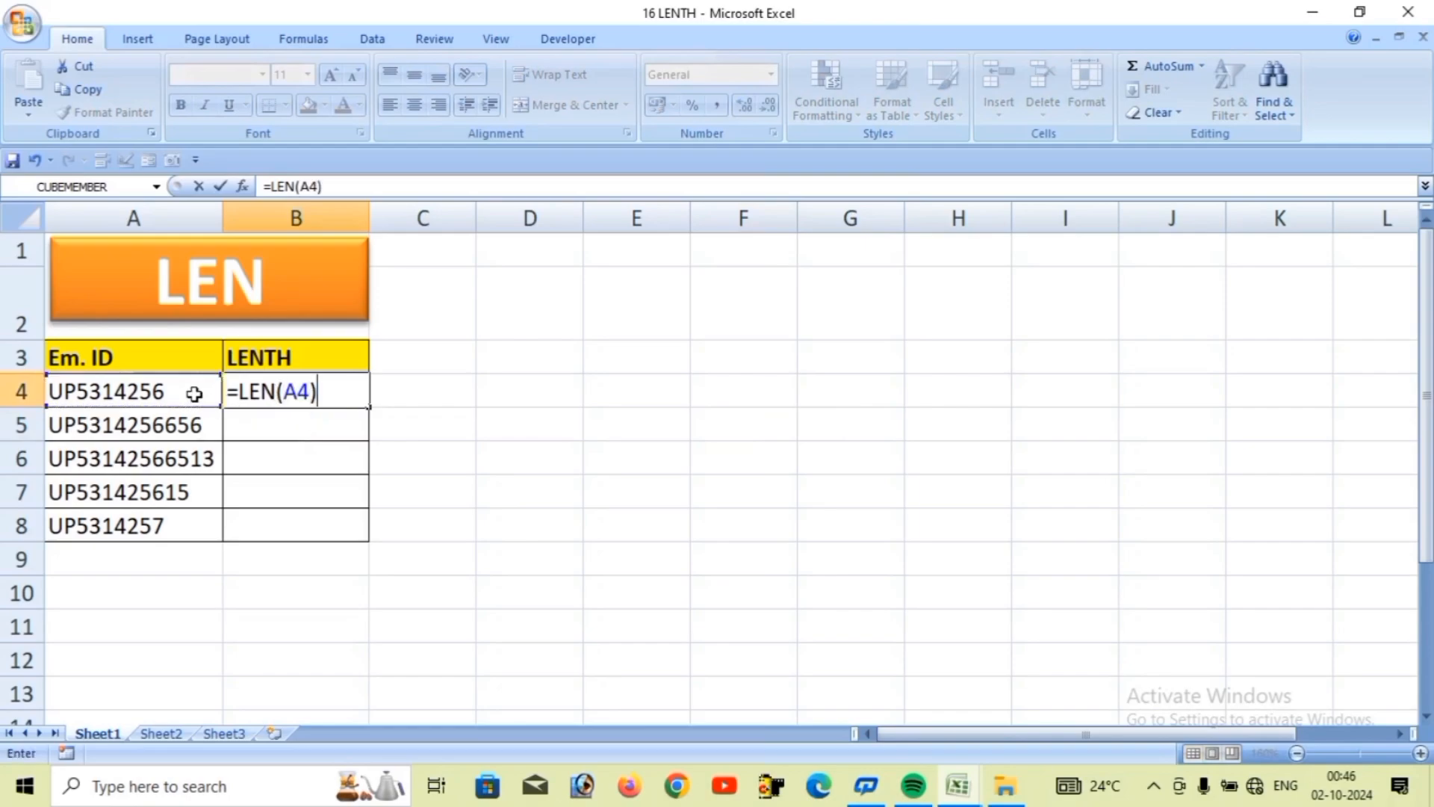
{"action": "key", "text": "Return"}
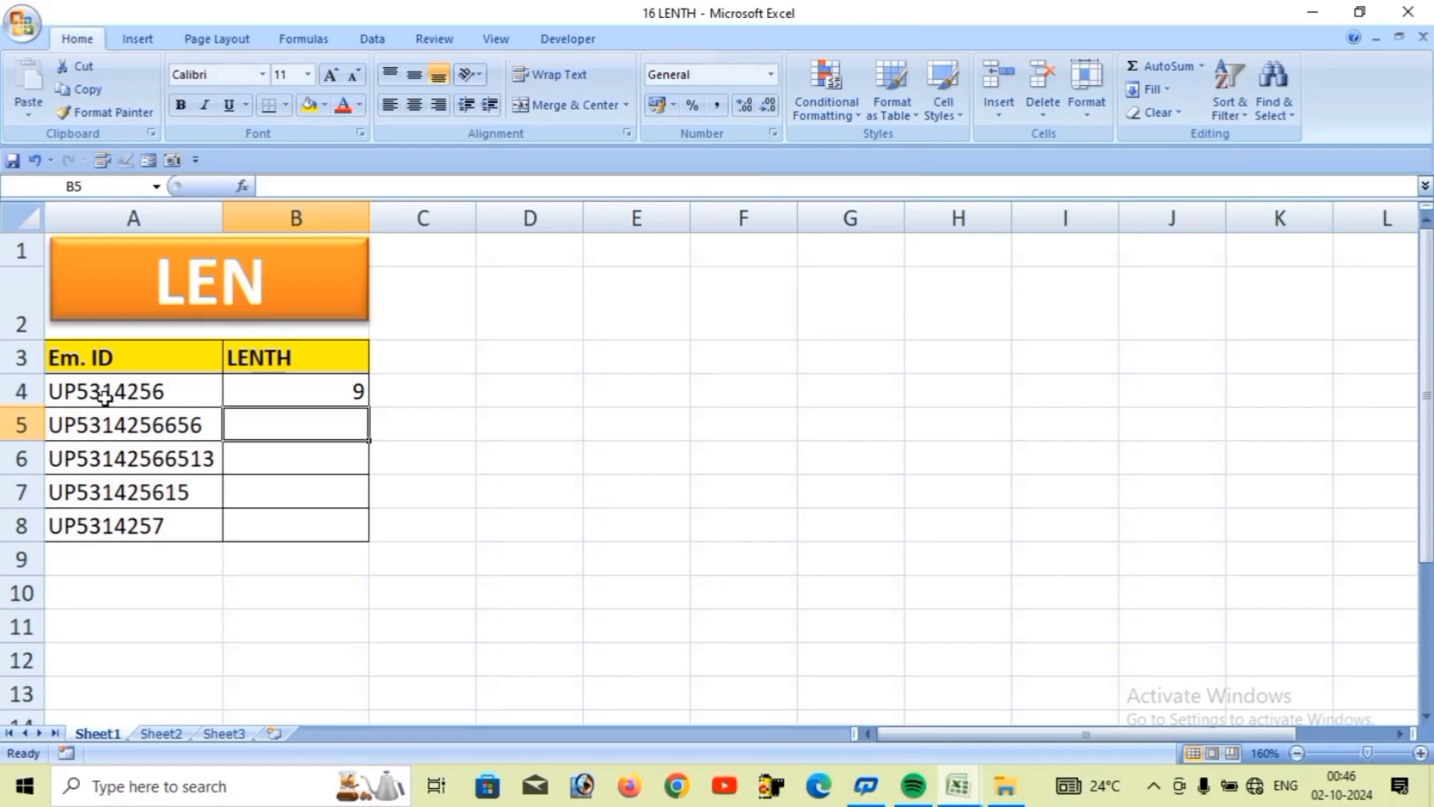
{"action": "left_click", "coordinate": [314, 395]}
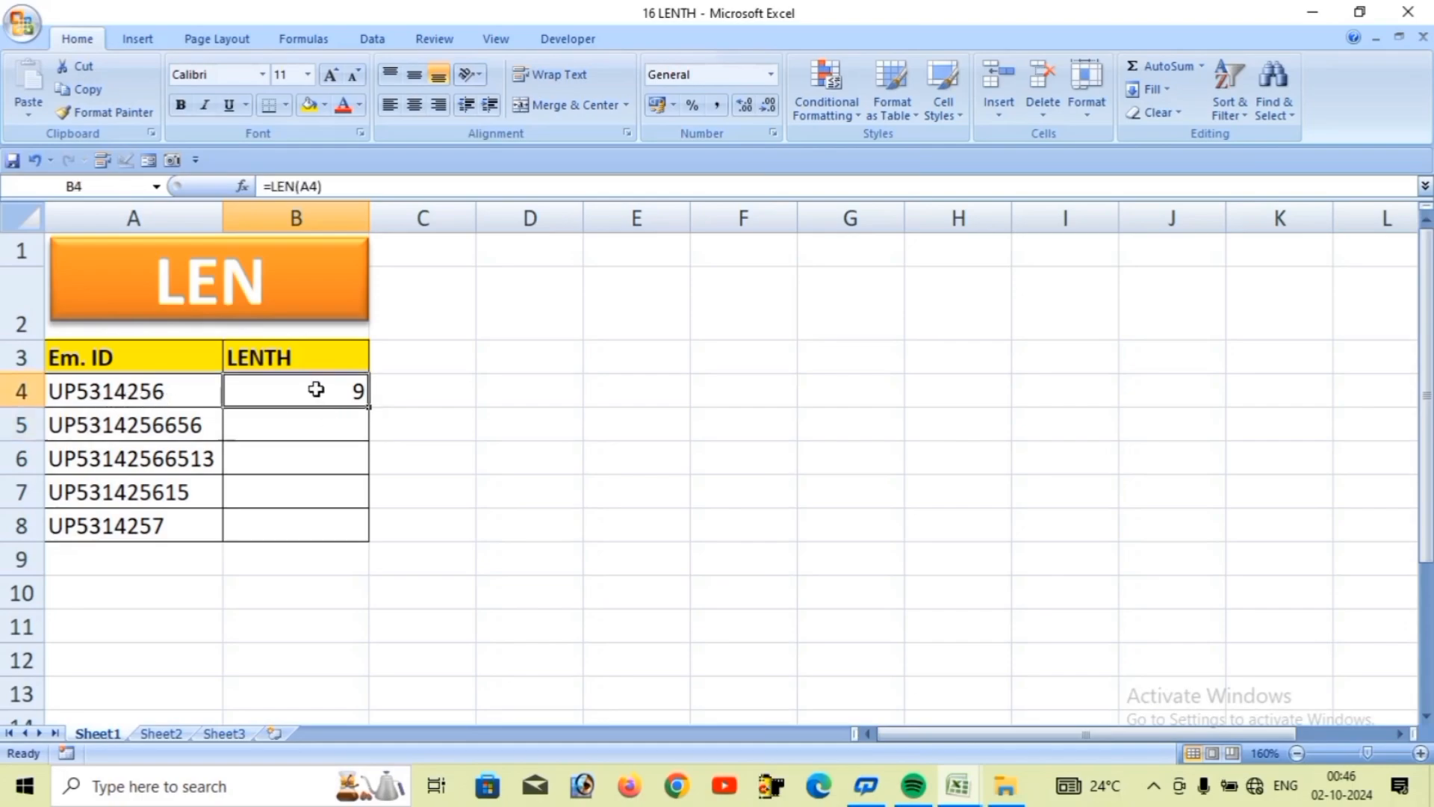
{"action": "double_click", "coordinate": [369, 408]}
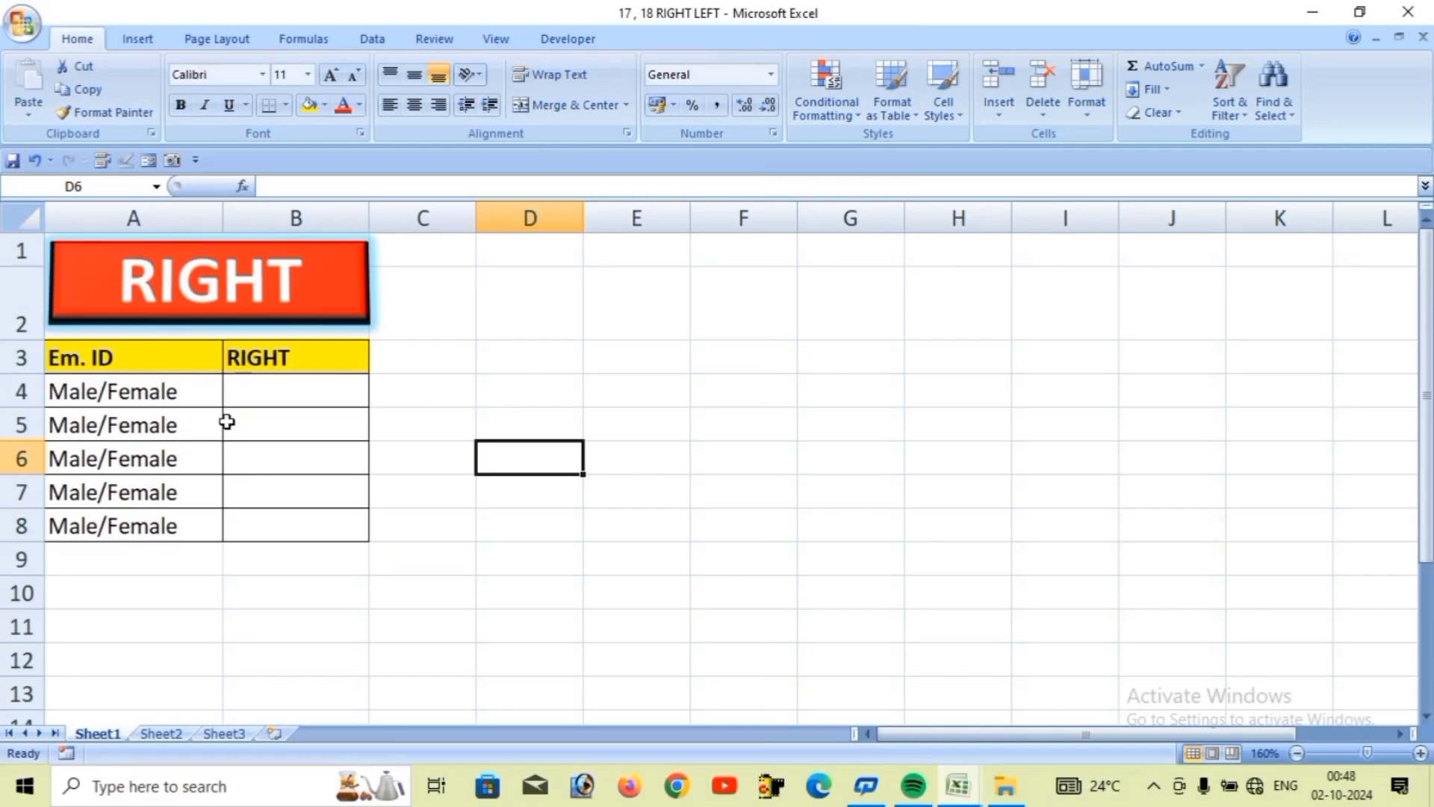
- Extract the last six characters of A4 with =RIGHT(A4,6) in cell B4 and fill the formula down the RIGHT column to B8
{"action": "left_click", "coordinate": [265, 394]}
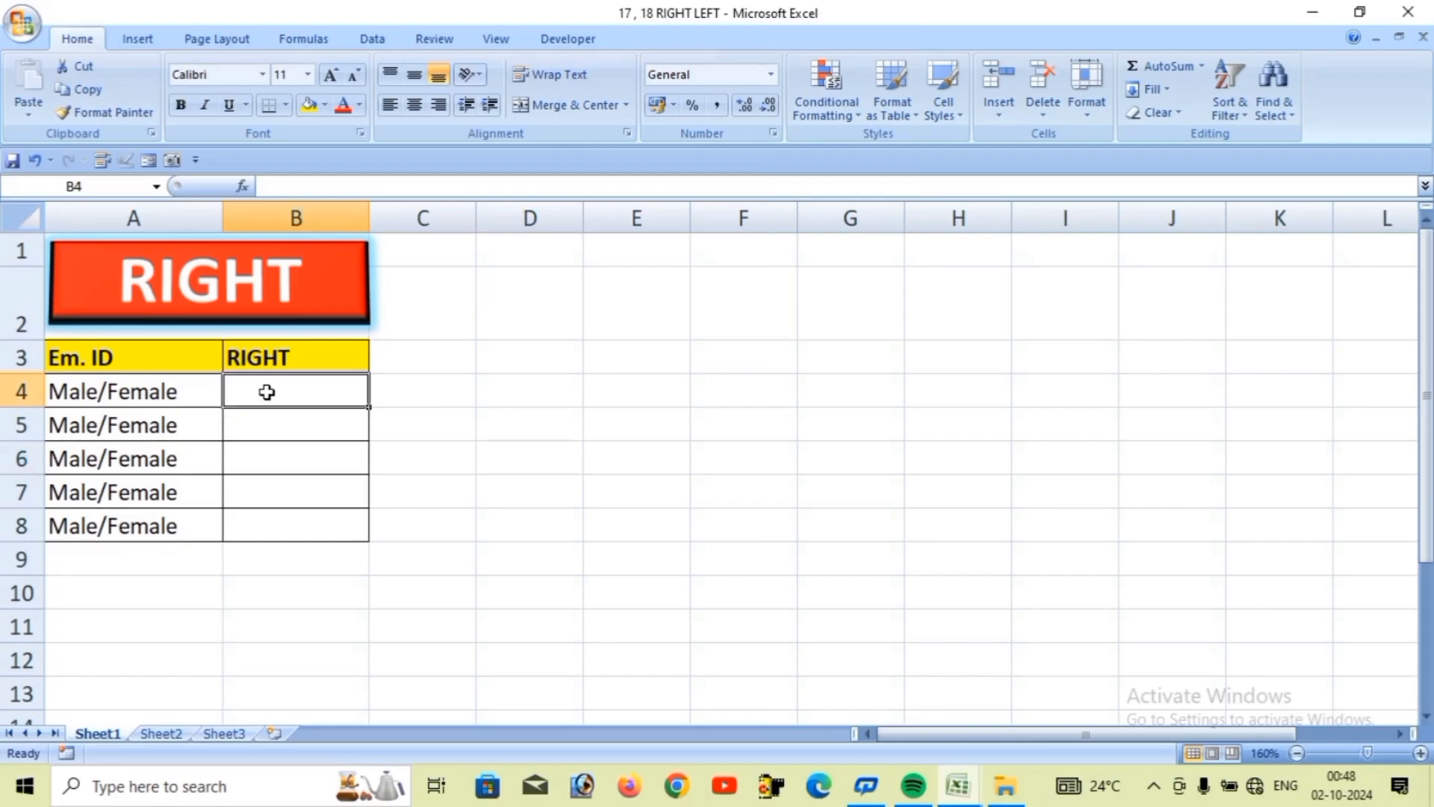
{"action": "type", "text": "=RIGHT"}
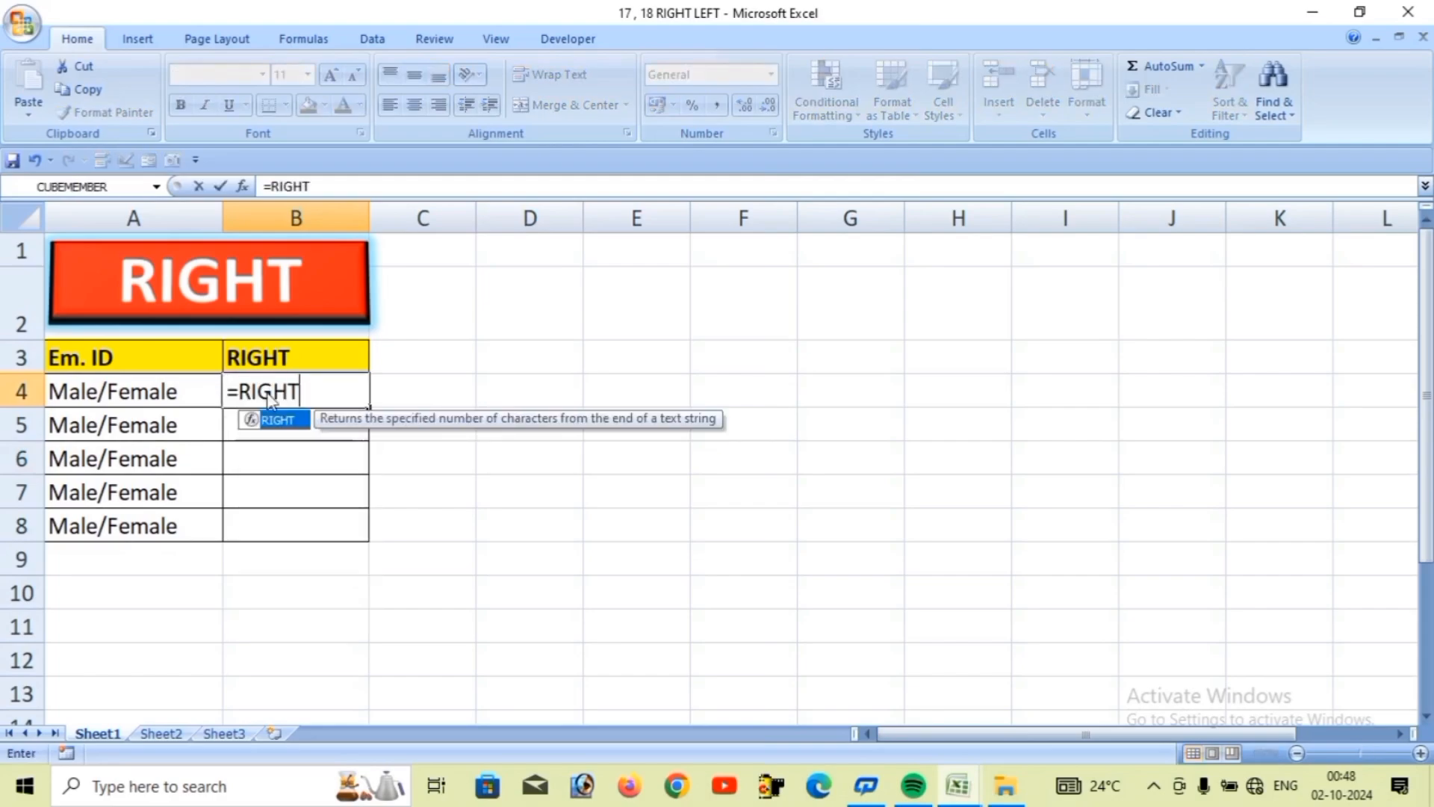
{"action": "type", "text": "("}
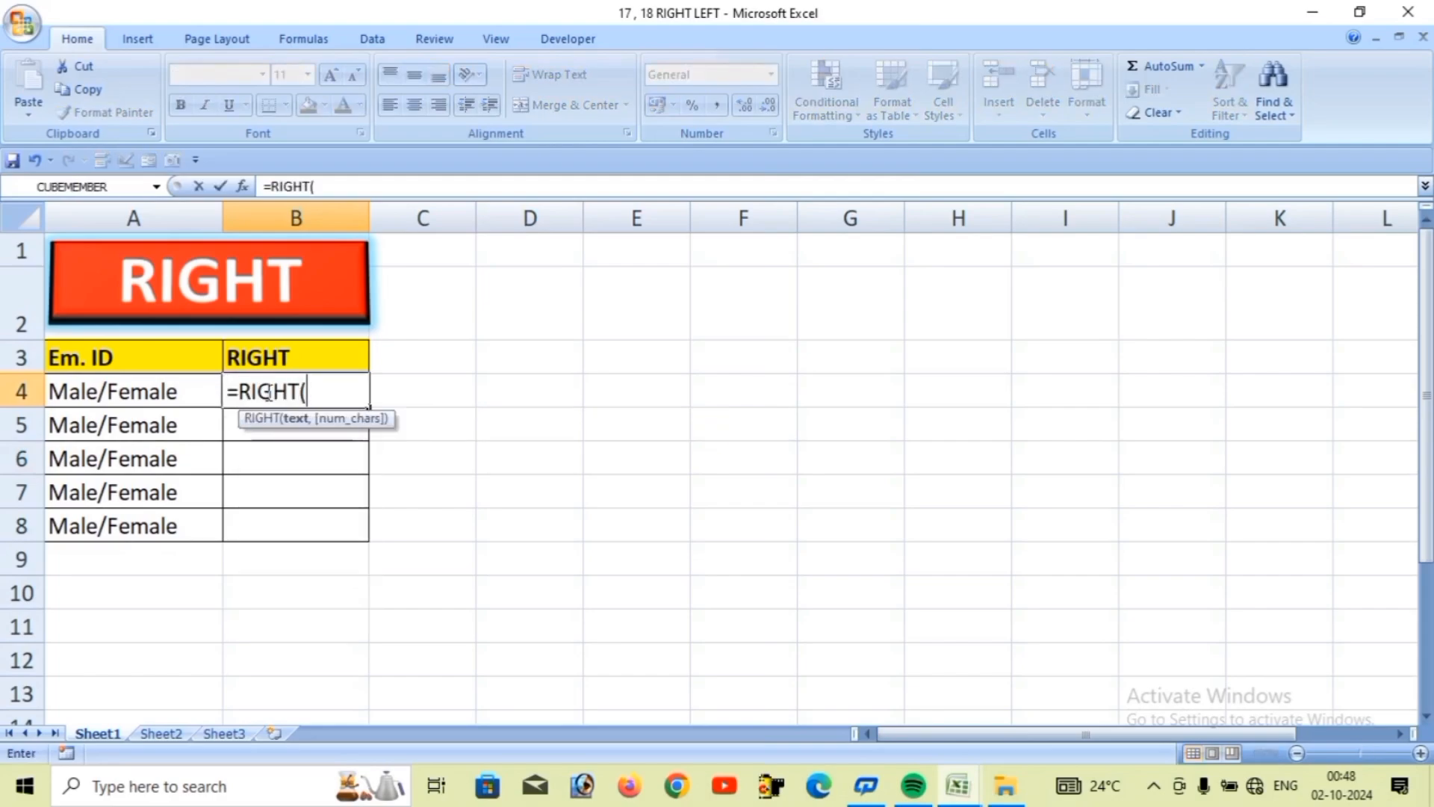
{"action": "left_click", "coordinate": [206, 399]}
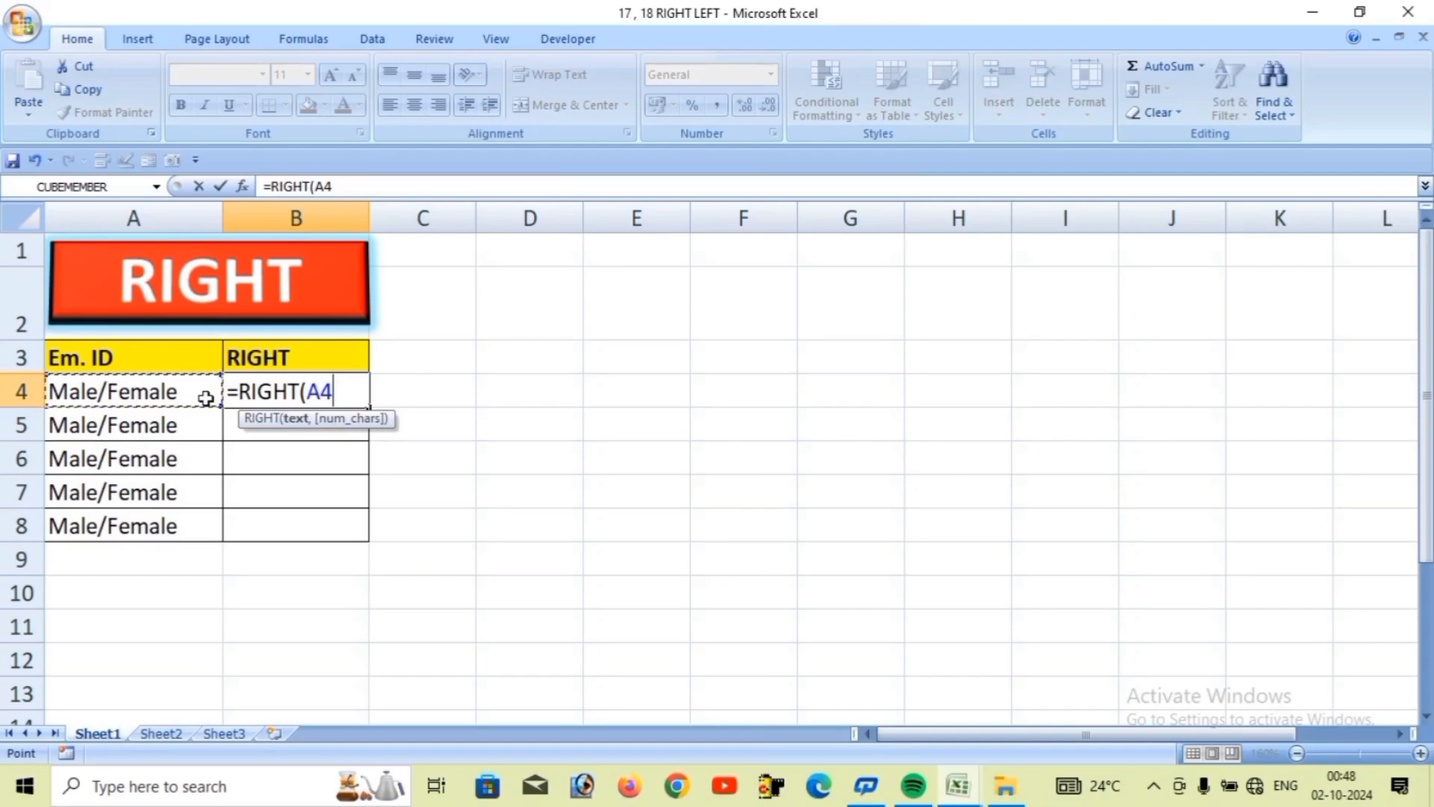
{"action": "type", "text": ",6)"}
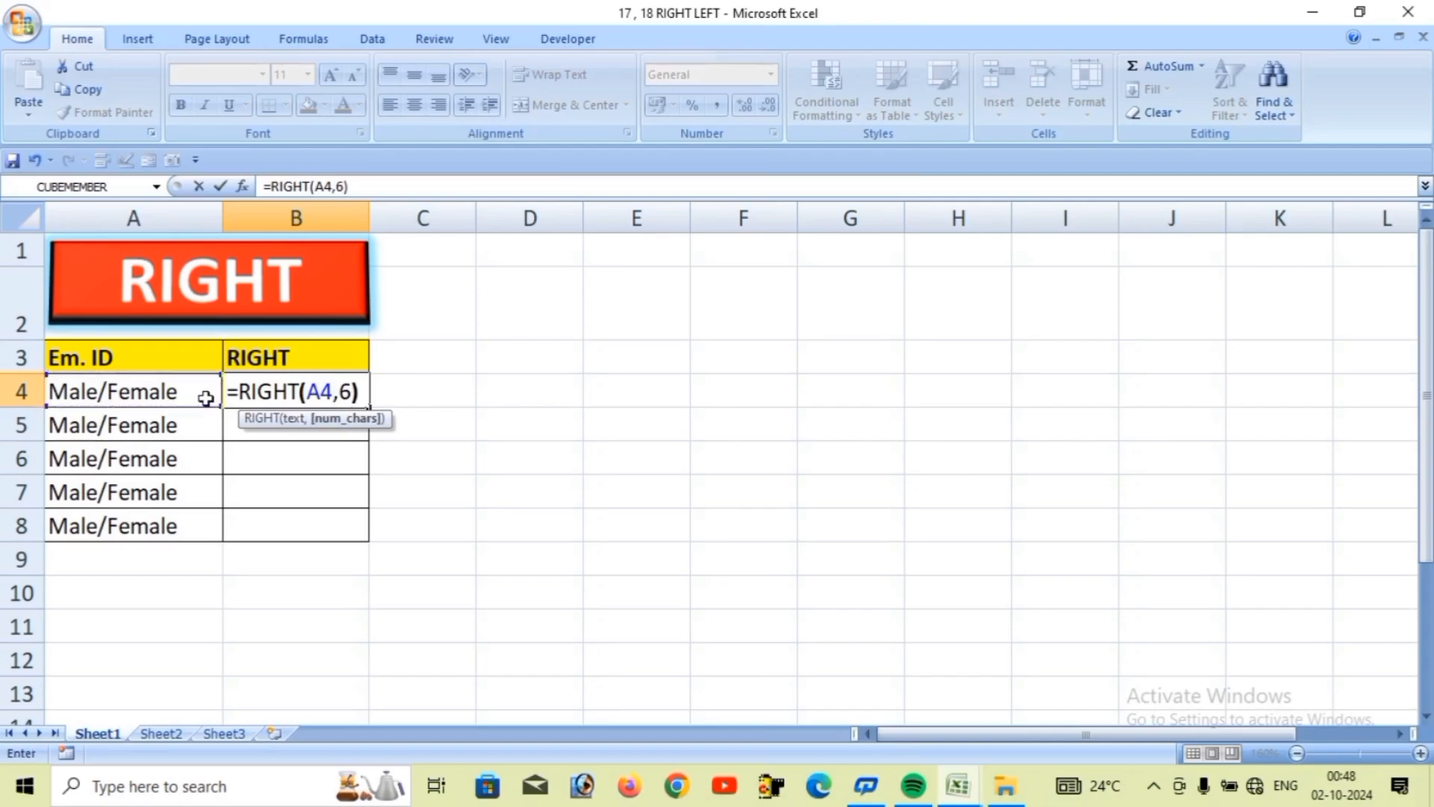
{"action": "key", "text": "Return"}
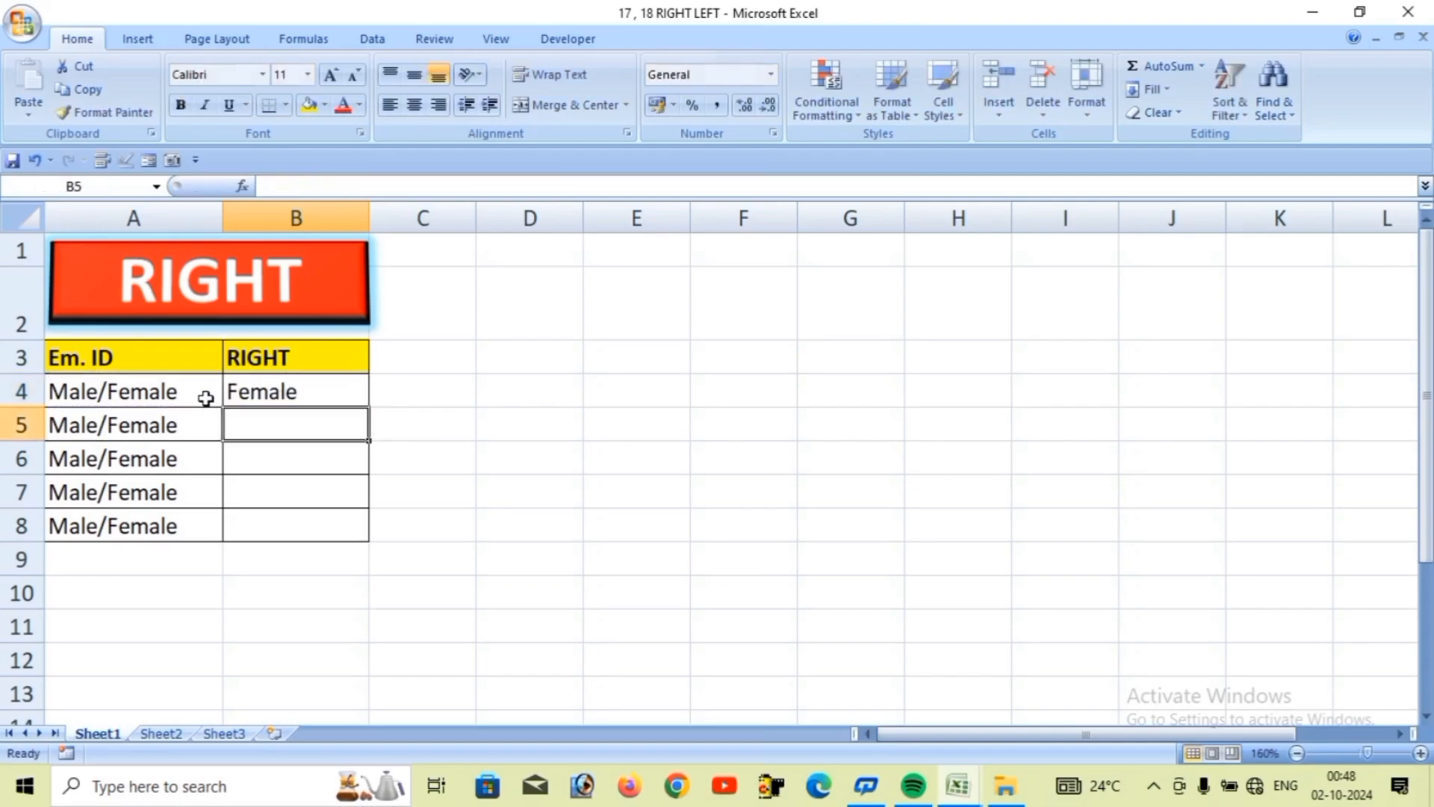
{"action": "left_click", "coordinate": [293, 396]}
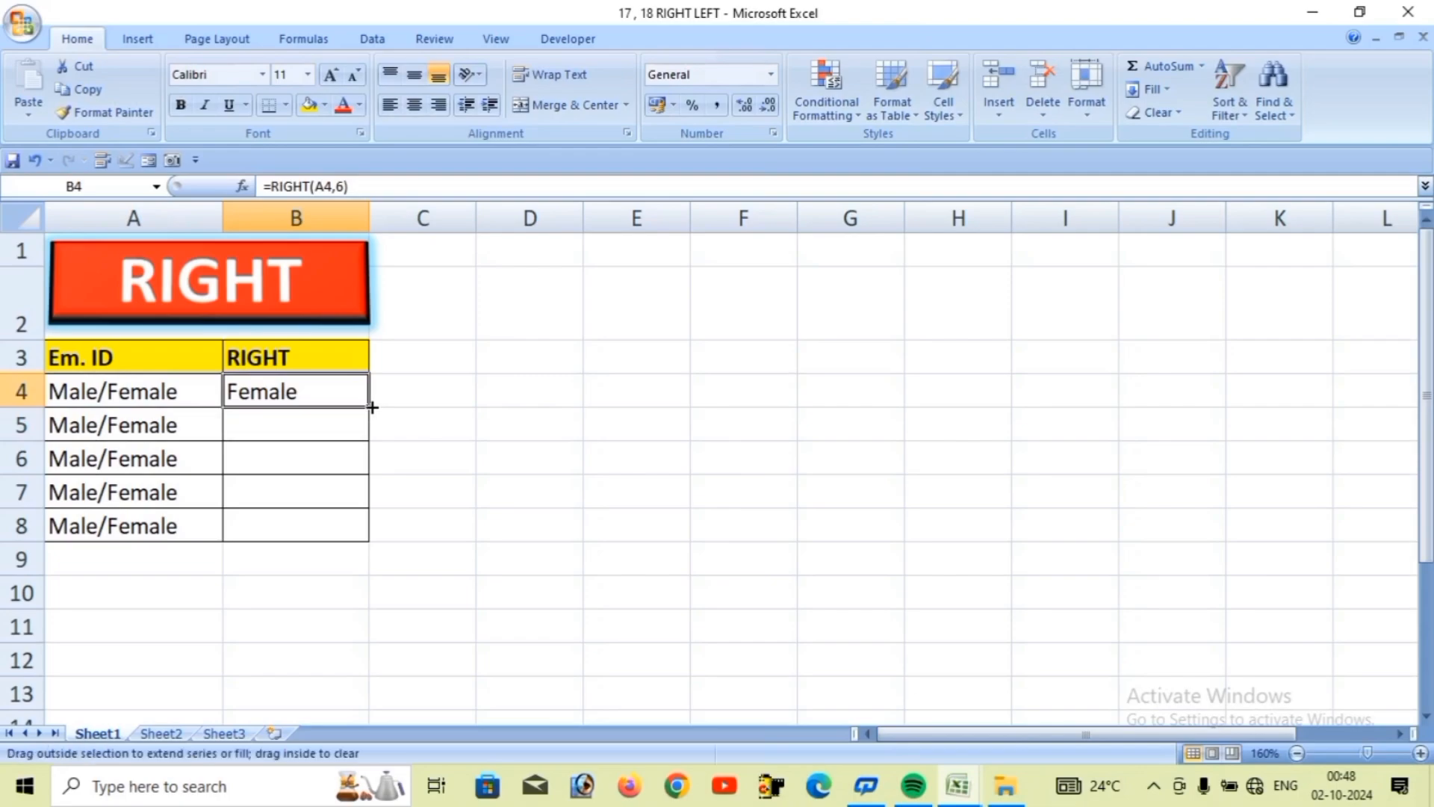
{"action": "double_click", "coordinate": [374, 407]}
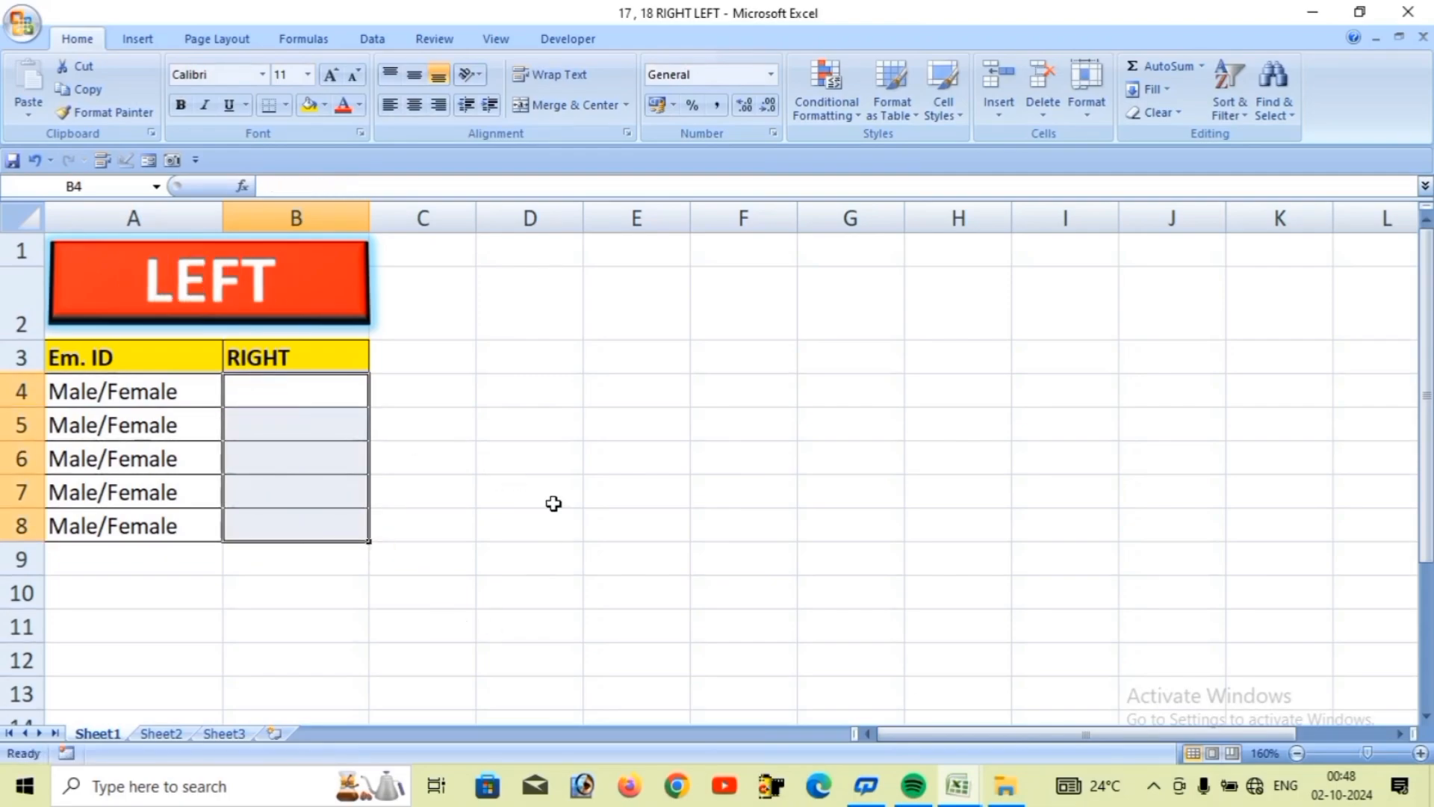
- Change the column heading in cell B3 to LEFT
{"action": "left_click", "coordinate": [307, 363]}
{"action": "double_click", "coordinate": [309, 363]}
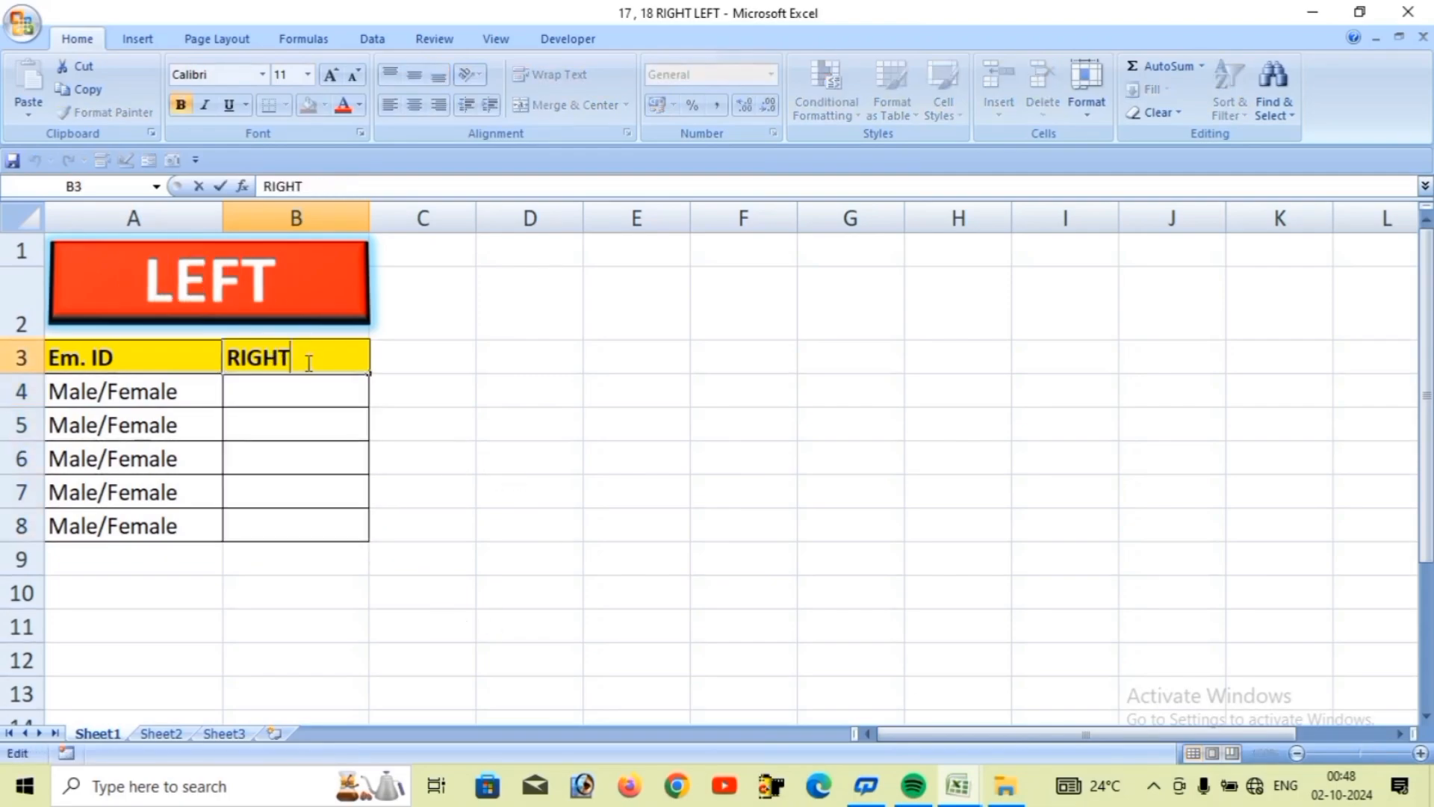
{"action": "key", "text": "BackSpace"}
{"action": "key", "text": "BackSpace"}
{"action": "key", "text": "BackSpace"}
{"action": "key", "text": "BackSpace"}
{"action": "key", "text": "BackSpace"}
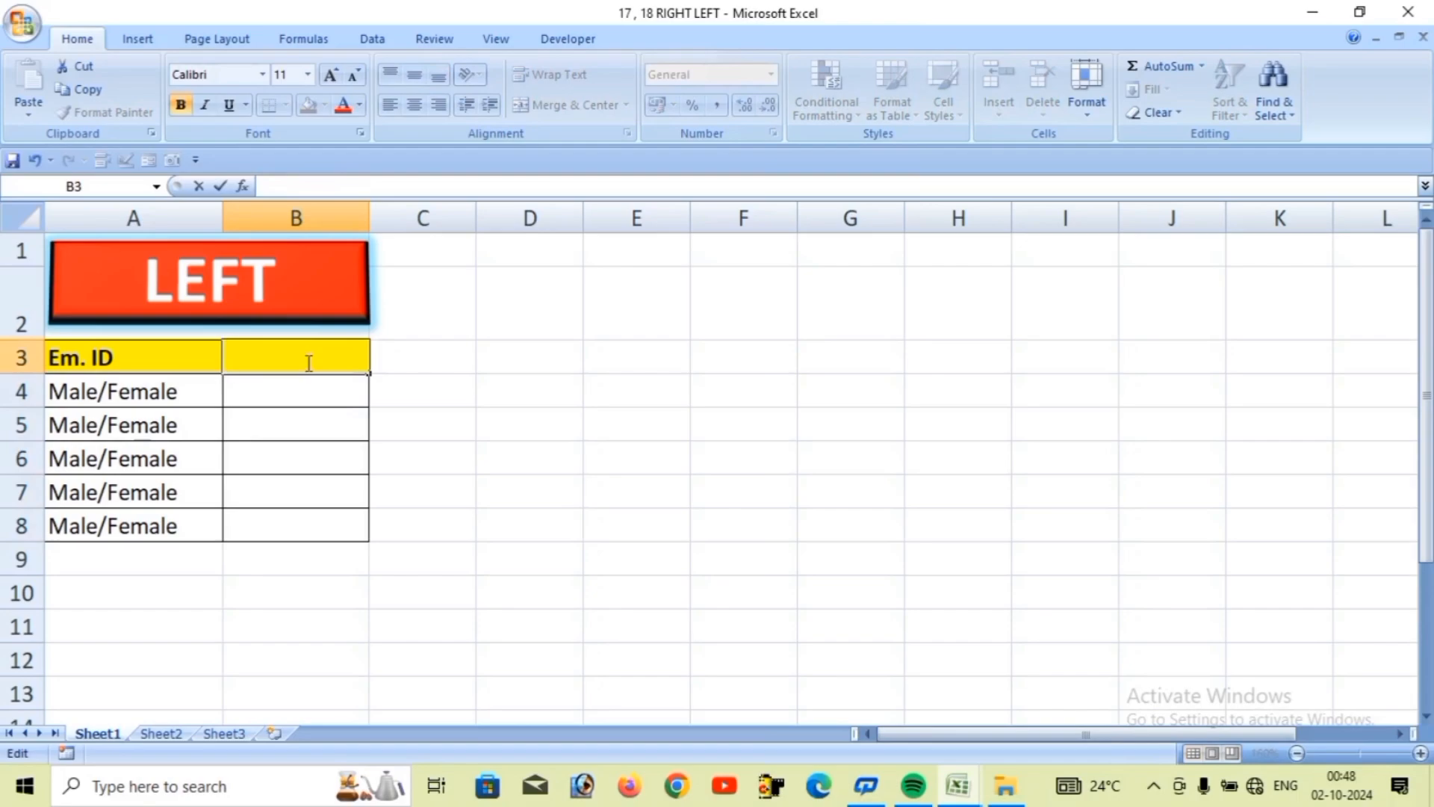
{"action": "type", "text": "LEFT"}
{"action": "left_click", "coordinate": [573, 481]}
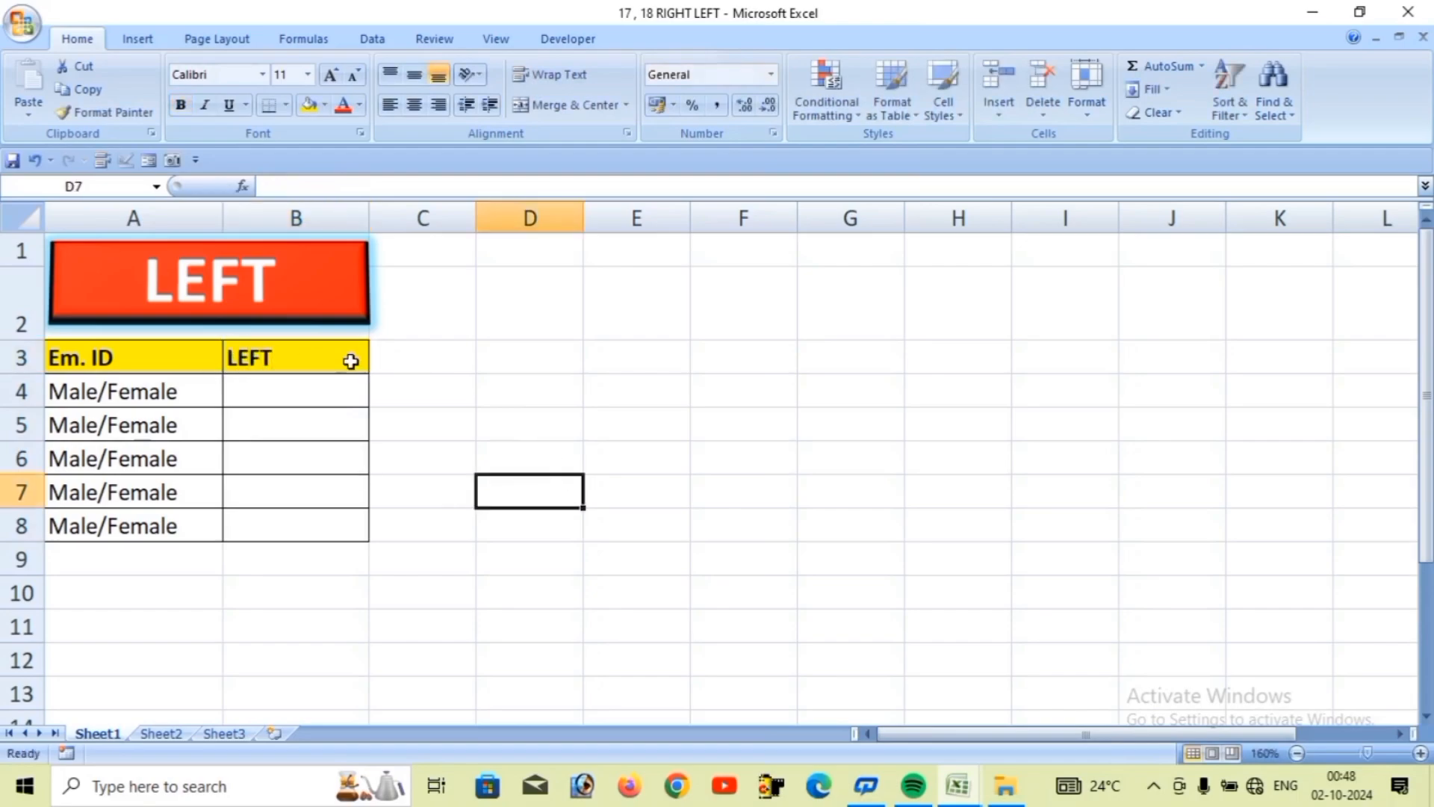
- Extract the first four characters of A4 with =LEFT(A4,4) in cell B4 and reselect that cell
{"action": "left_click", "coordinate": [322, 392]}
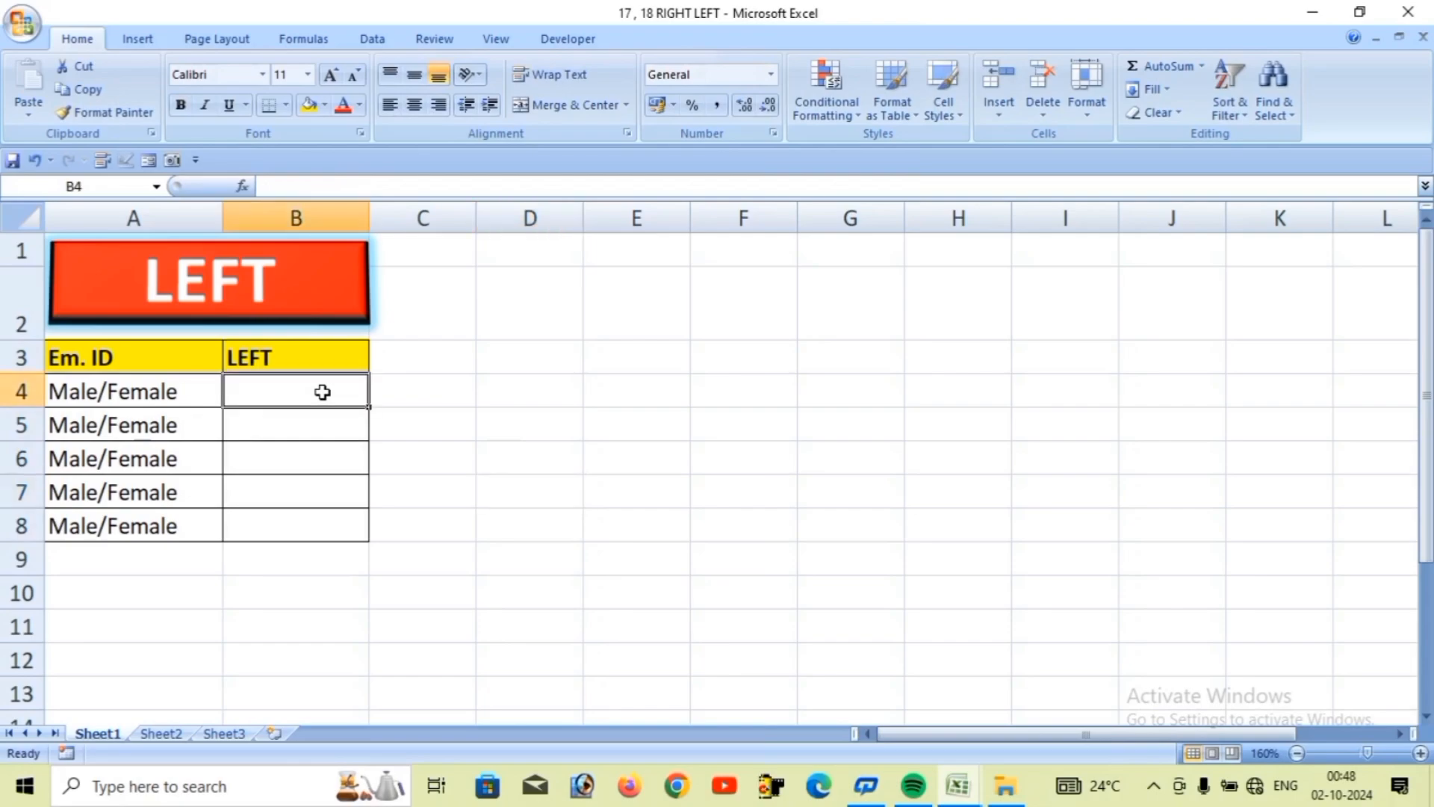
{"action": "type", "text": "="}
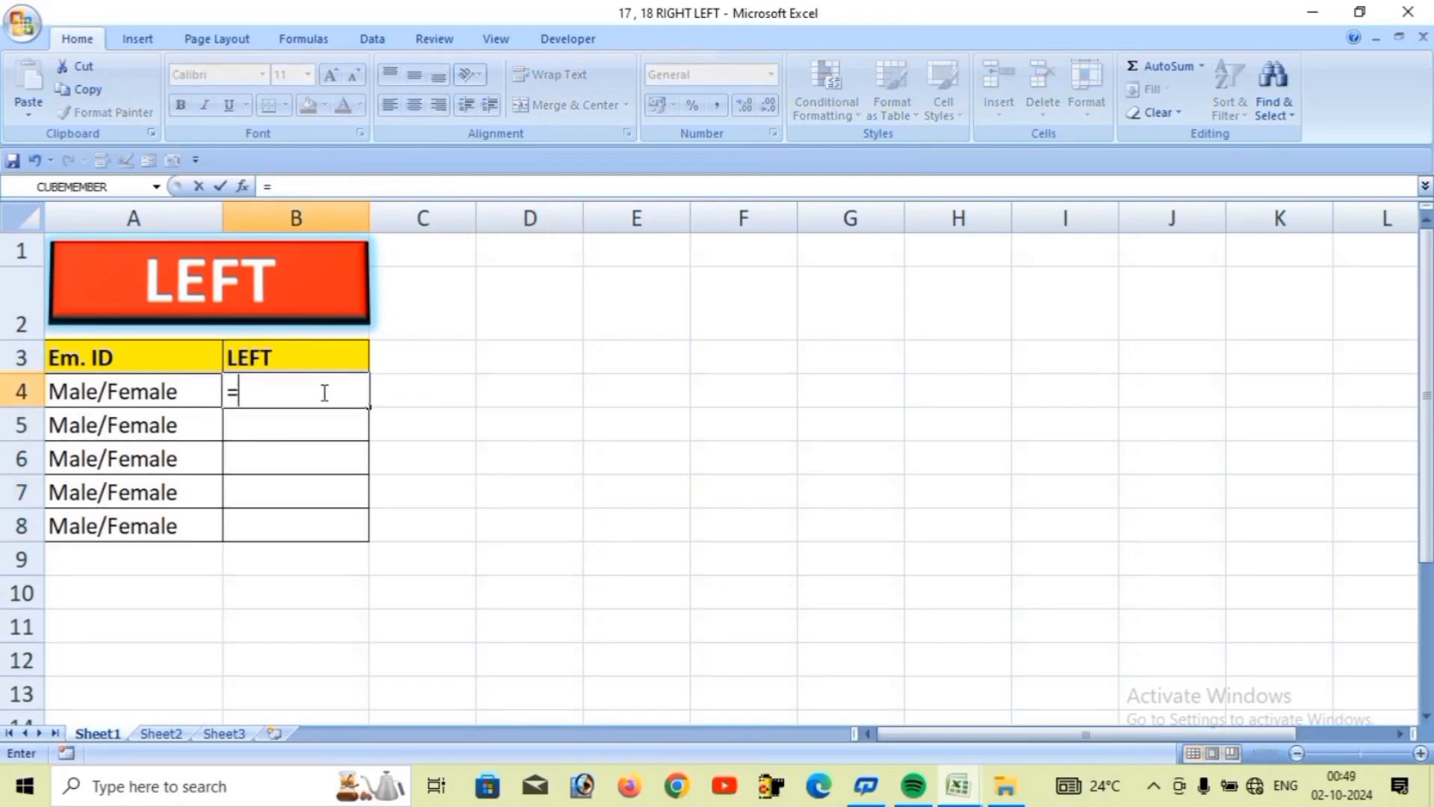
{"action": "type", "text": "LEFT("}
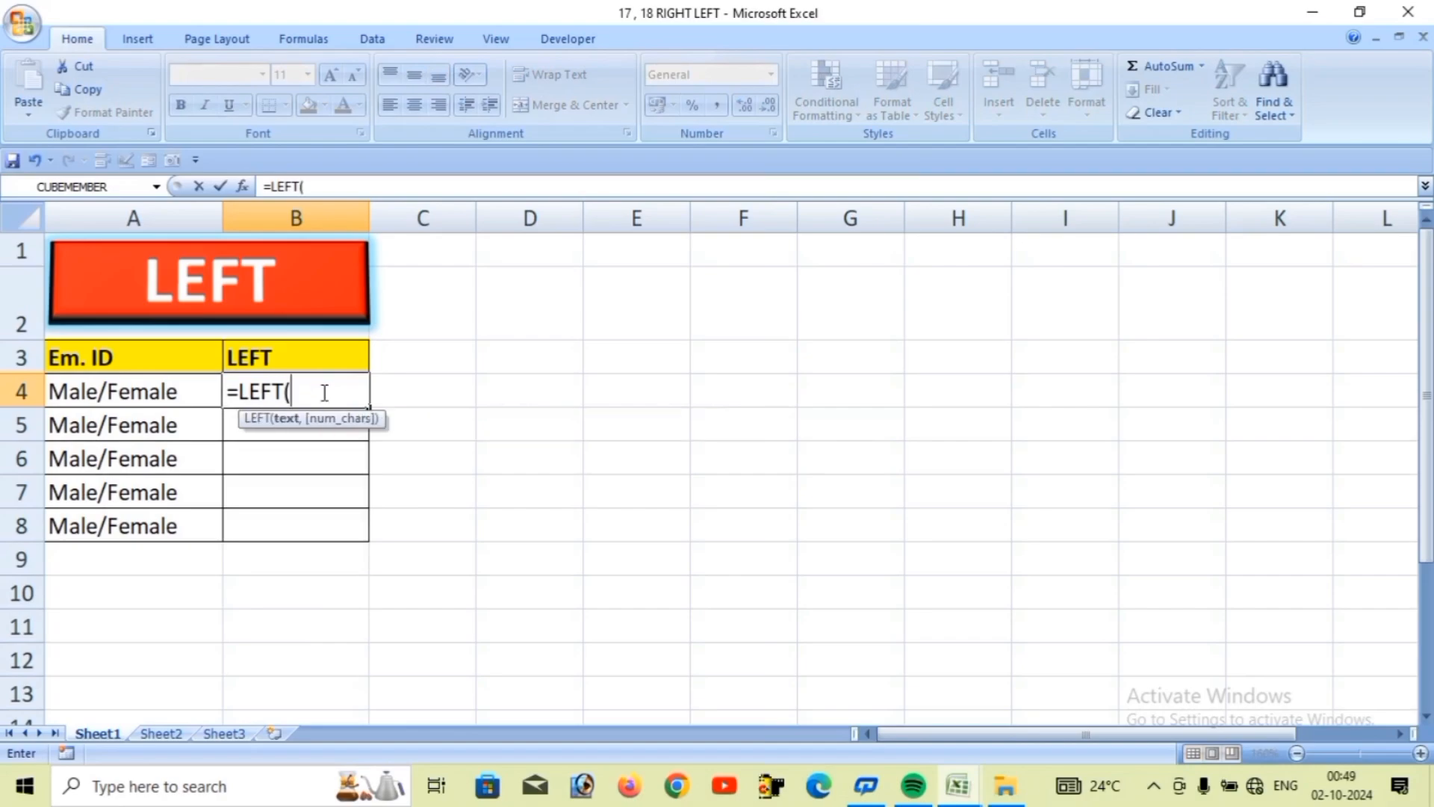
{"action": "left_click", "coordinate": [197, 393]}
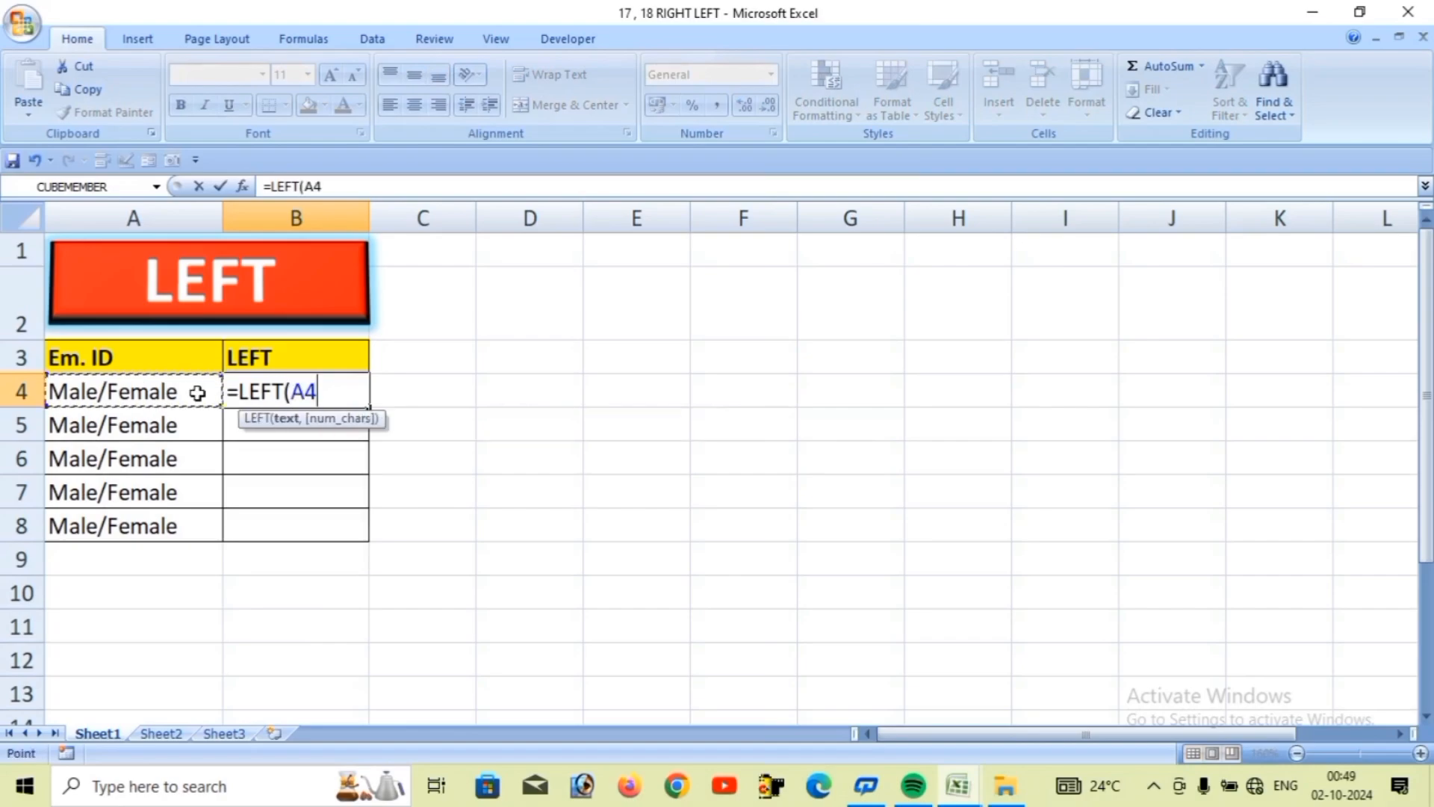
{"action": "type", "text": ","}
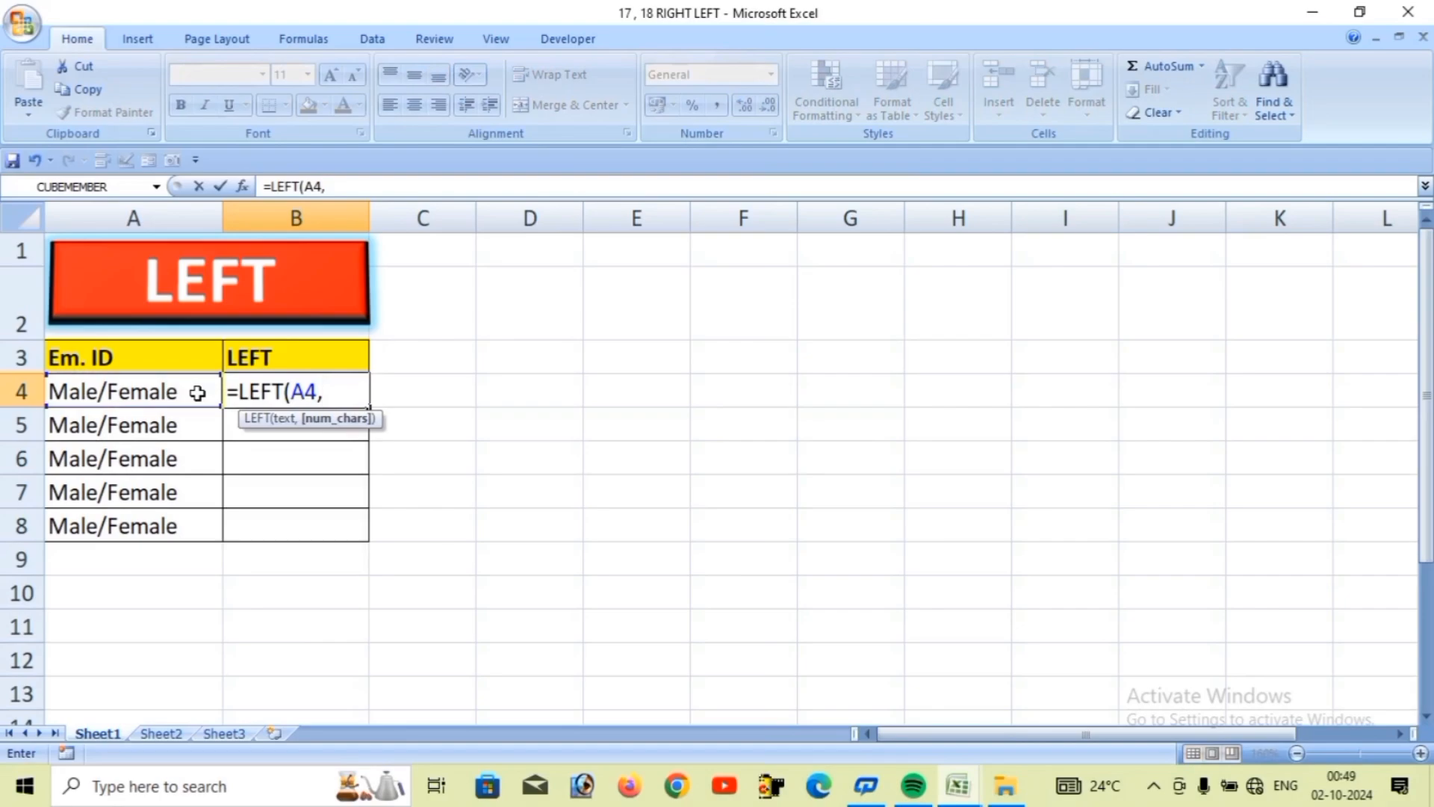
{"action": "type", "text": "4)"}
{"action": "key", "text": "Return"}
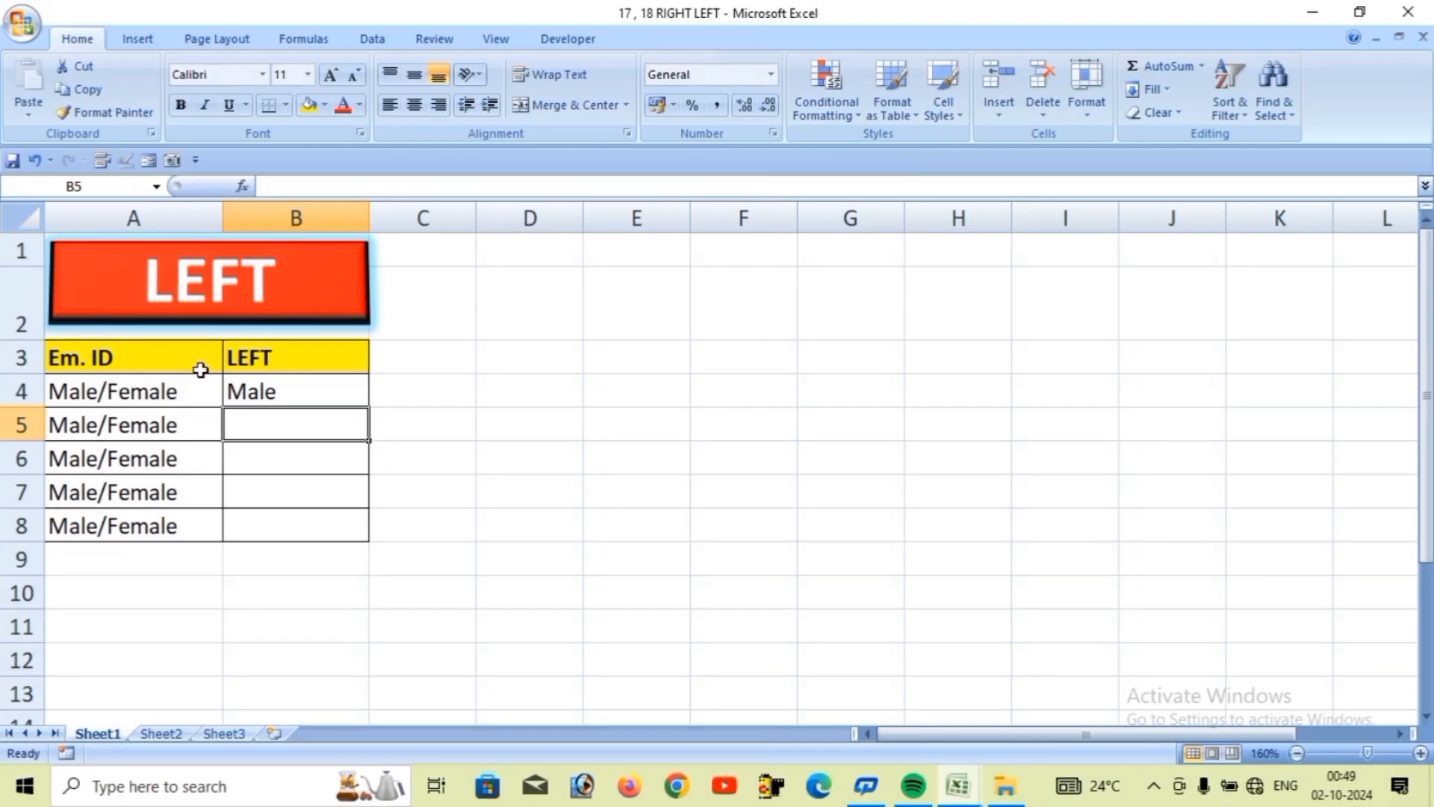
{"action": "left_click", "coordinate": [328, 395]}
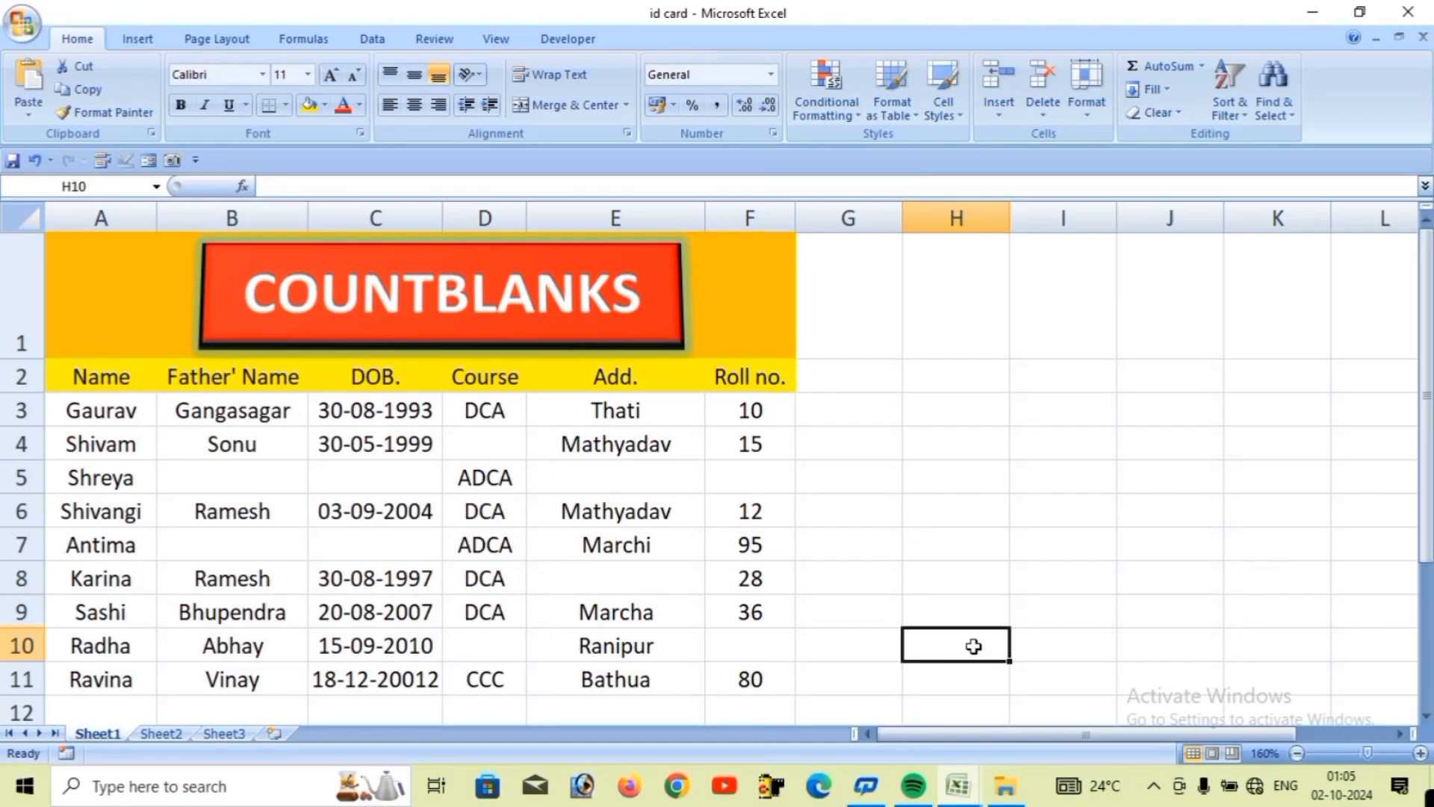
- Delete the blank cells of A2:F11, selected with Go To Special Blanks, using Shift cells up, and undo the deletion
{"action": "left_click_drag", "start_coordinate": [769, 679], "coordinate": [70, 377]}
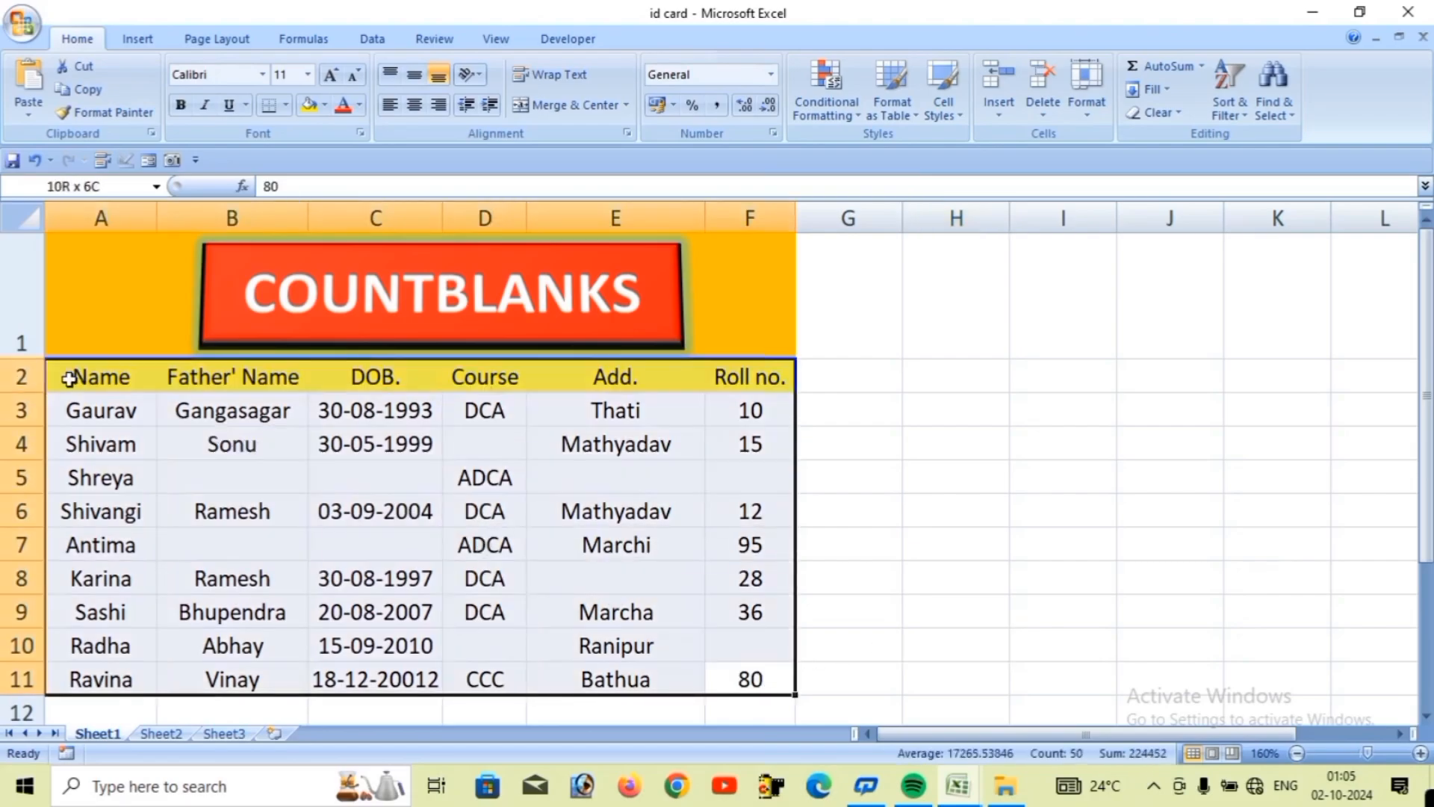
{"action": "key", "text": "ctrl+g"}
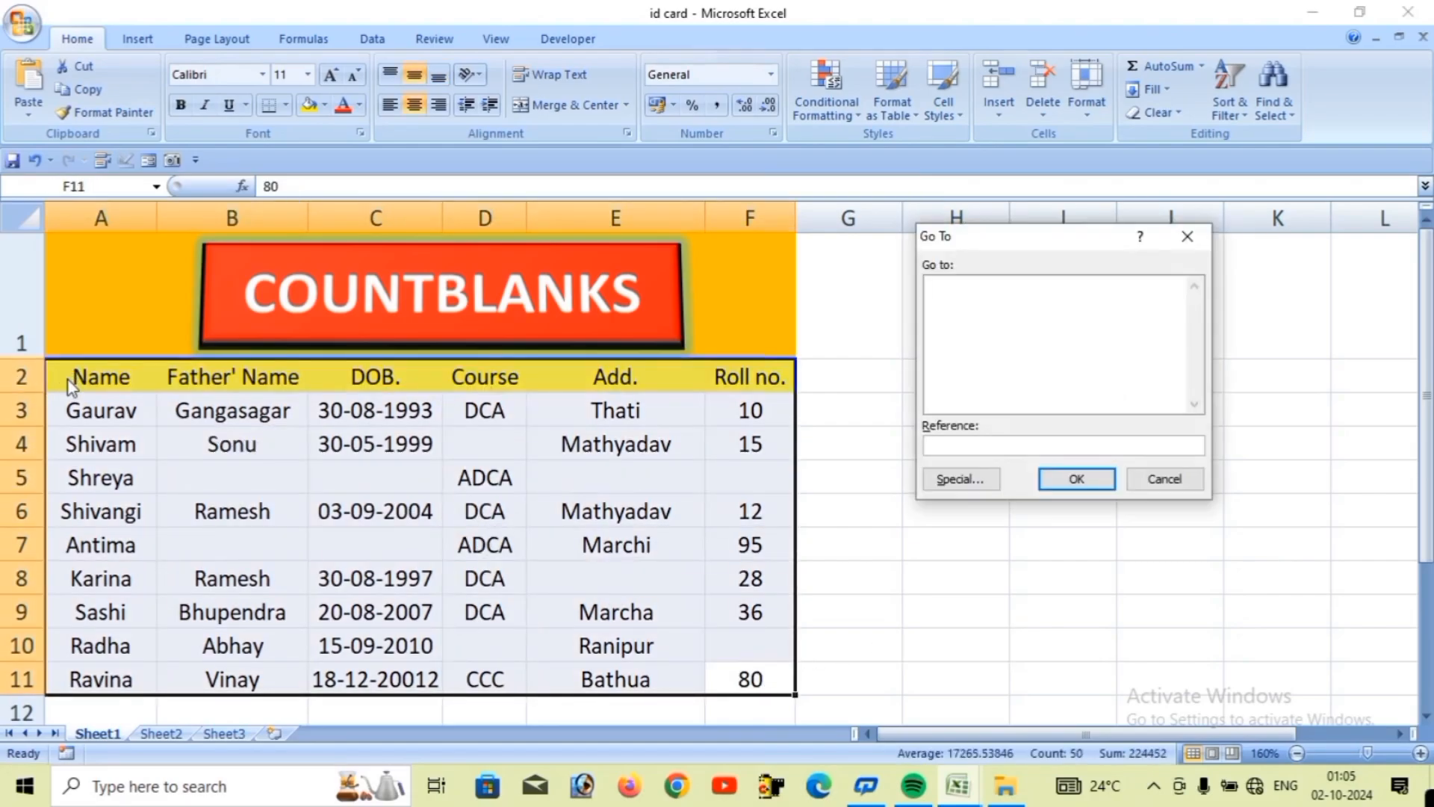
{"action": "left_click", "coordinate": [959, 485]}
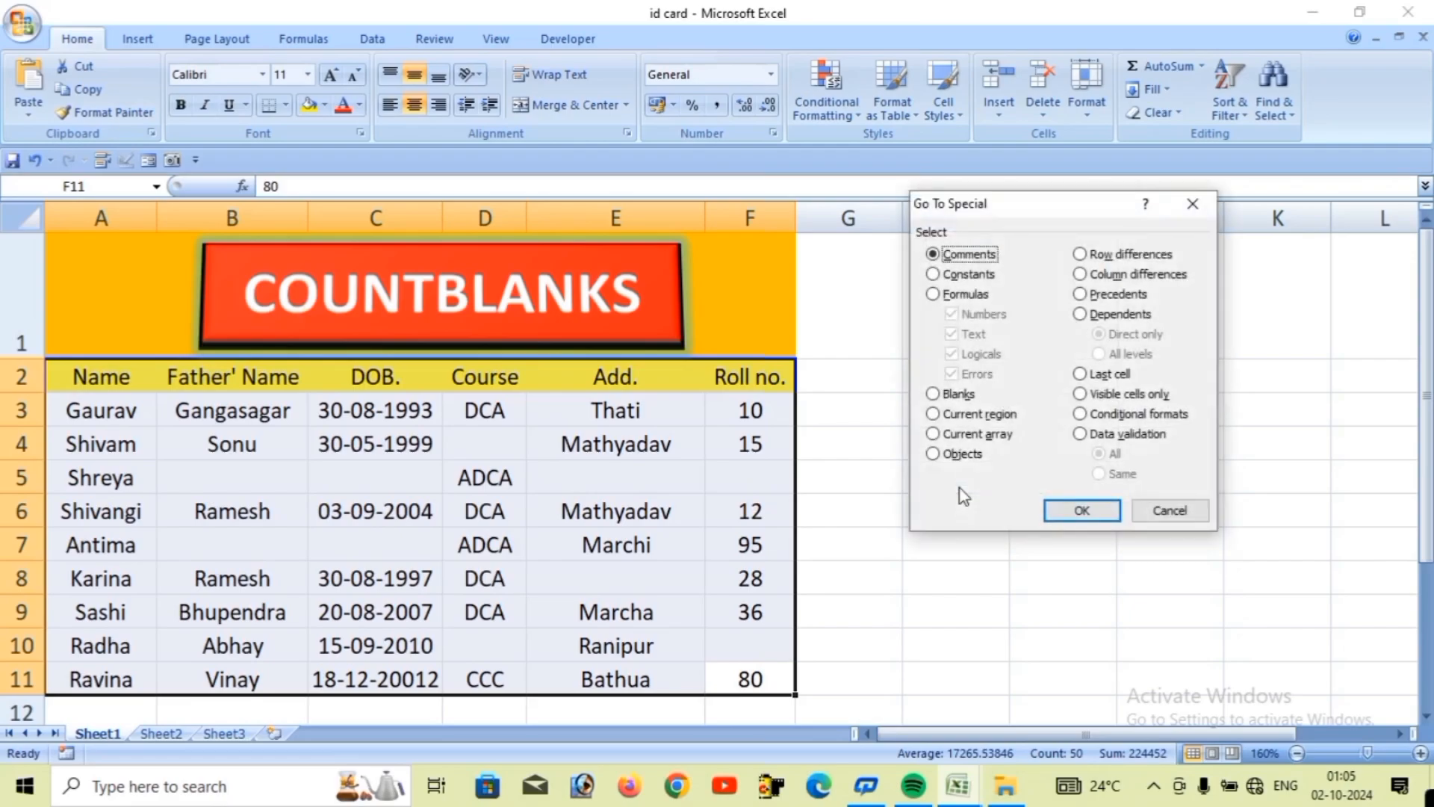
{"action": "left_click", "coordinate": [939, 395]}
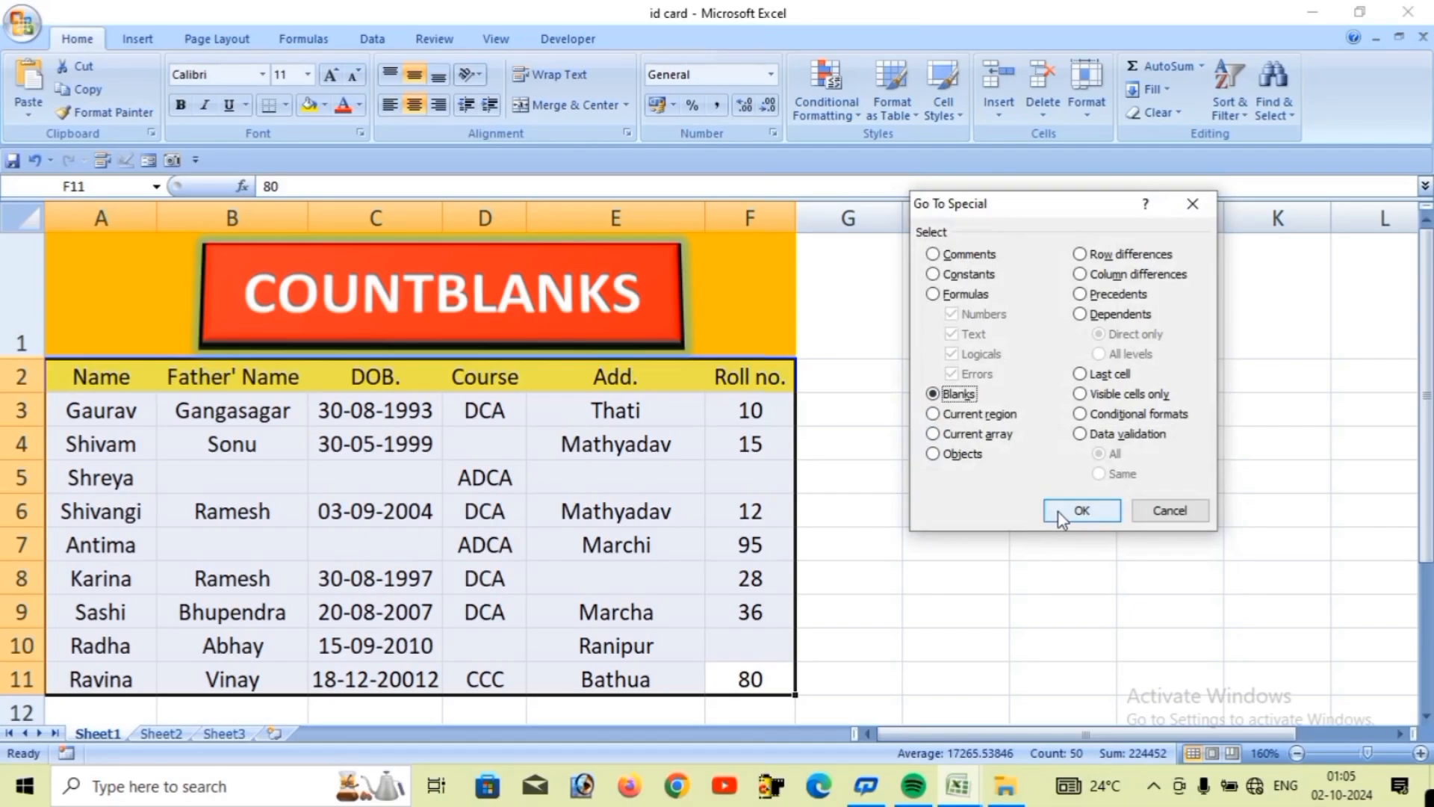
{"action": "left_click", "coordinate": [1082, 511]}
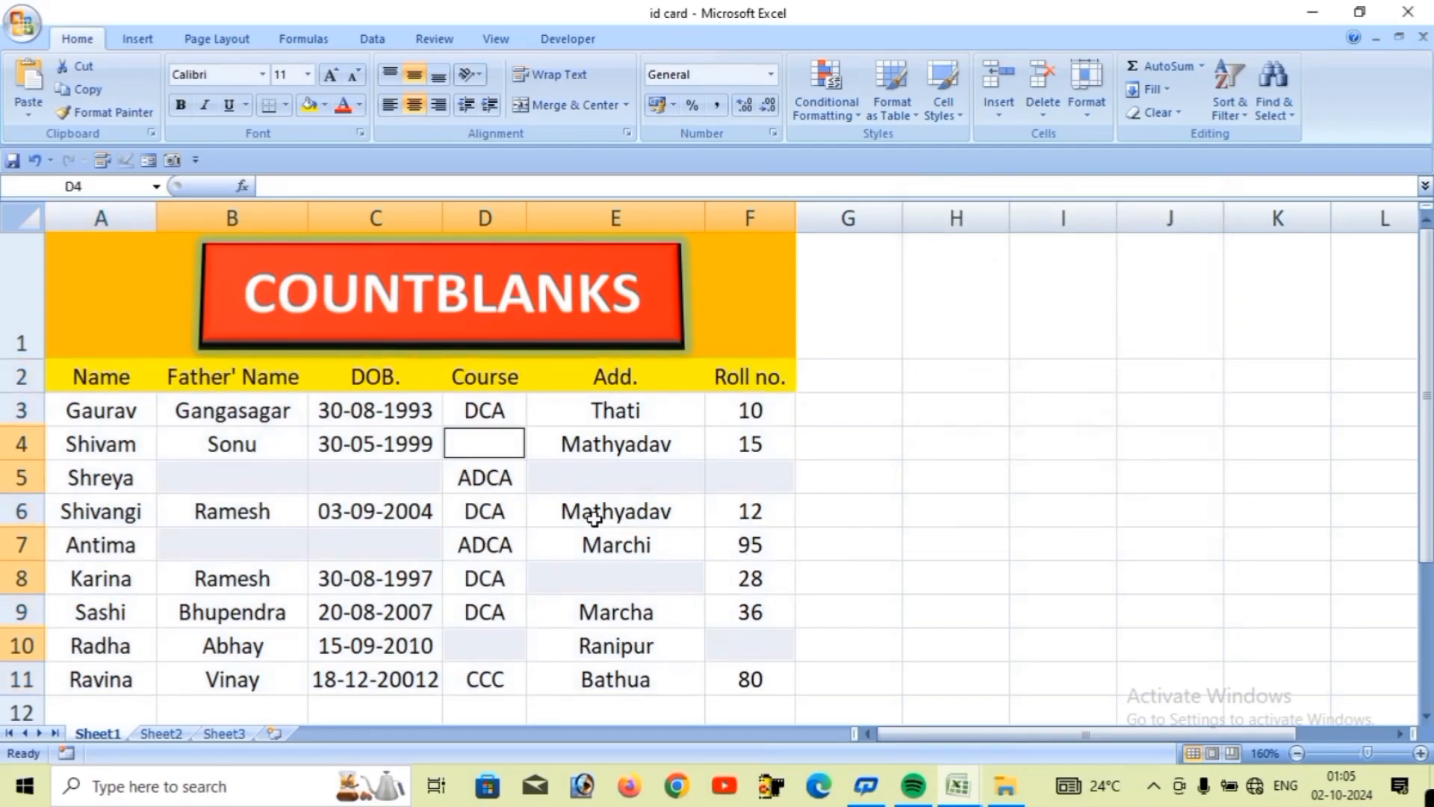
{"action": "right_click", "coordinate": [544, 481]}
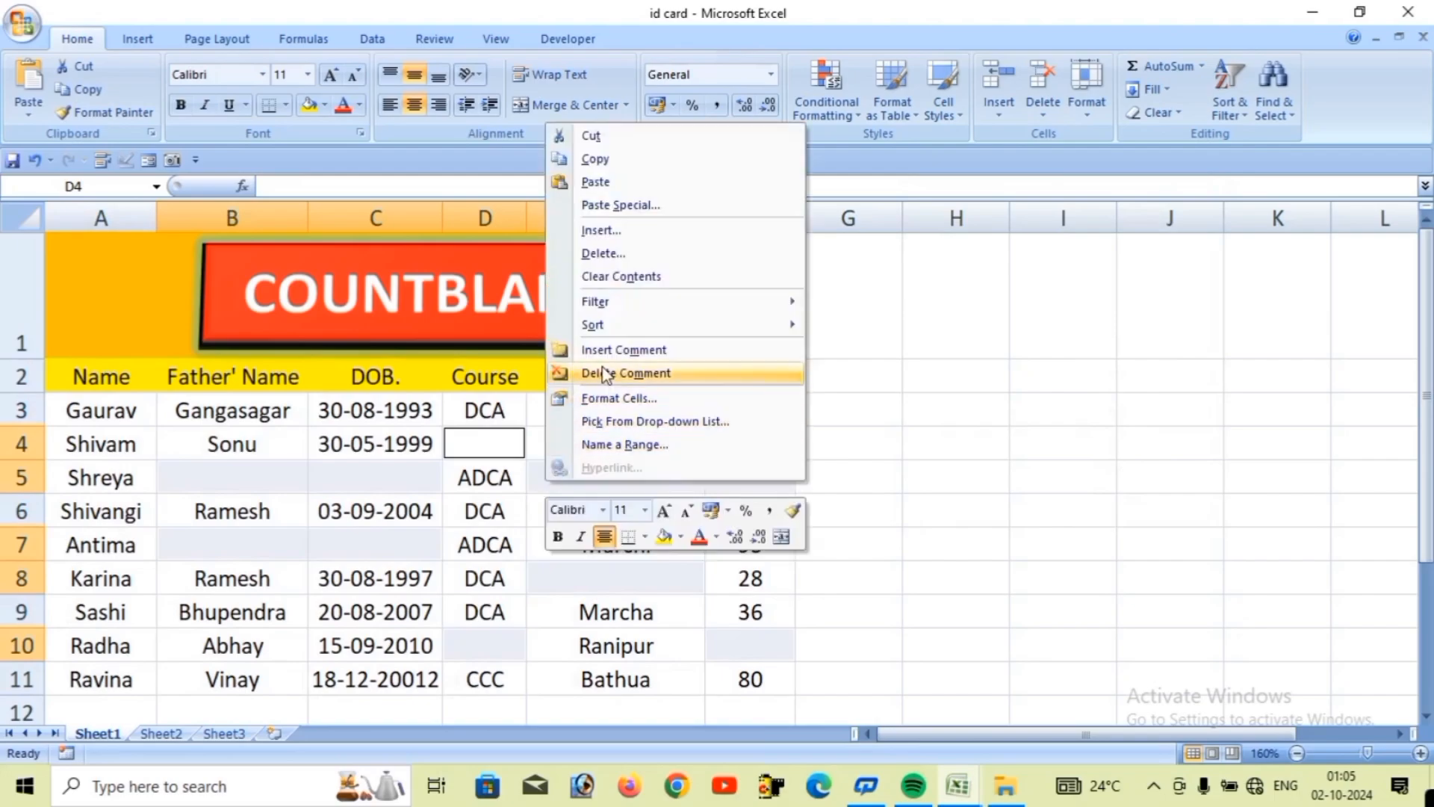
{"action": "left_click", "coordinate": [618, 248]}
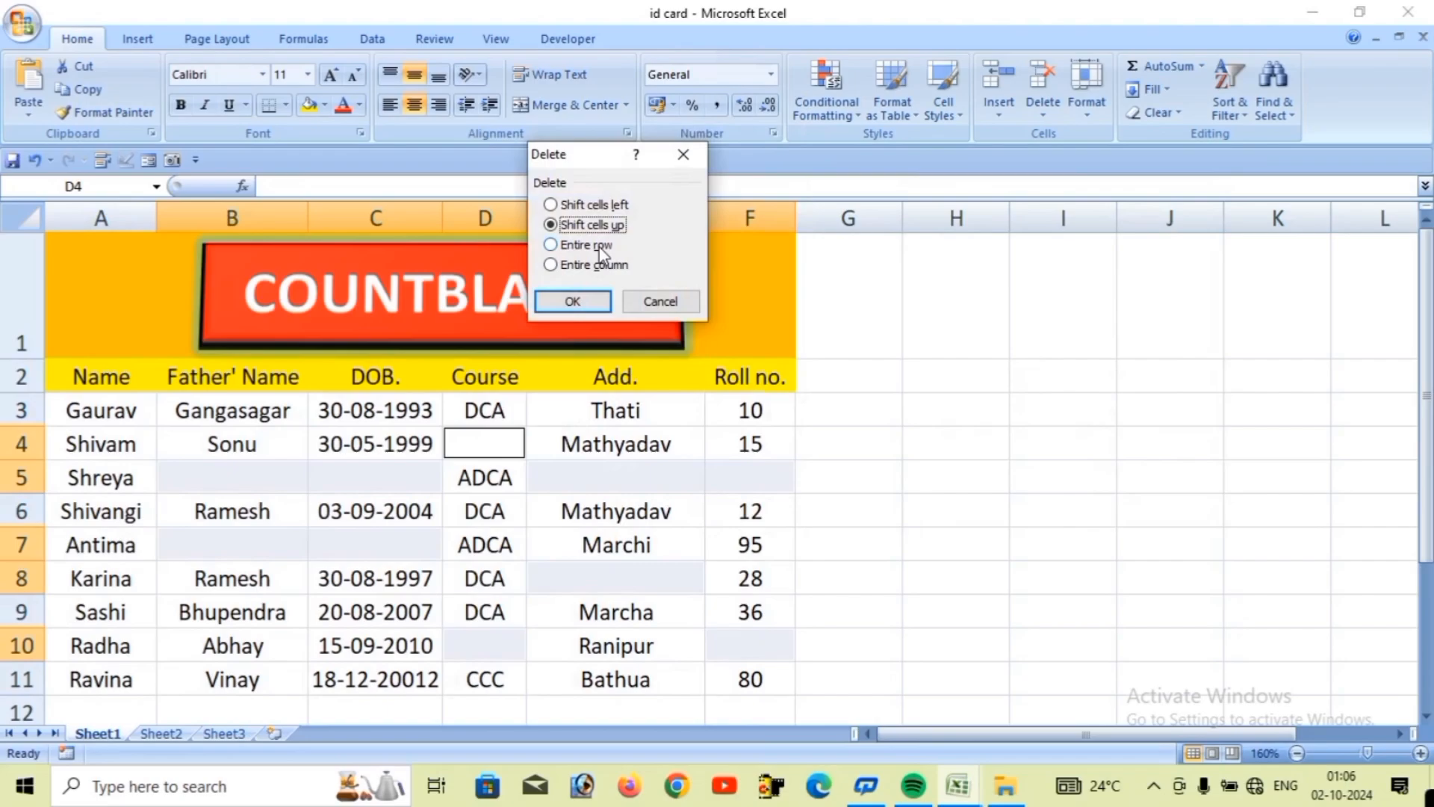
{"action": "left_click", "coordinate": [599, 297]}
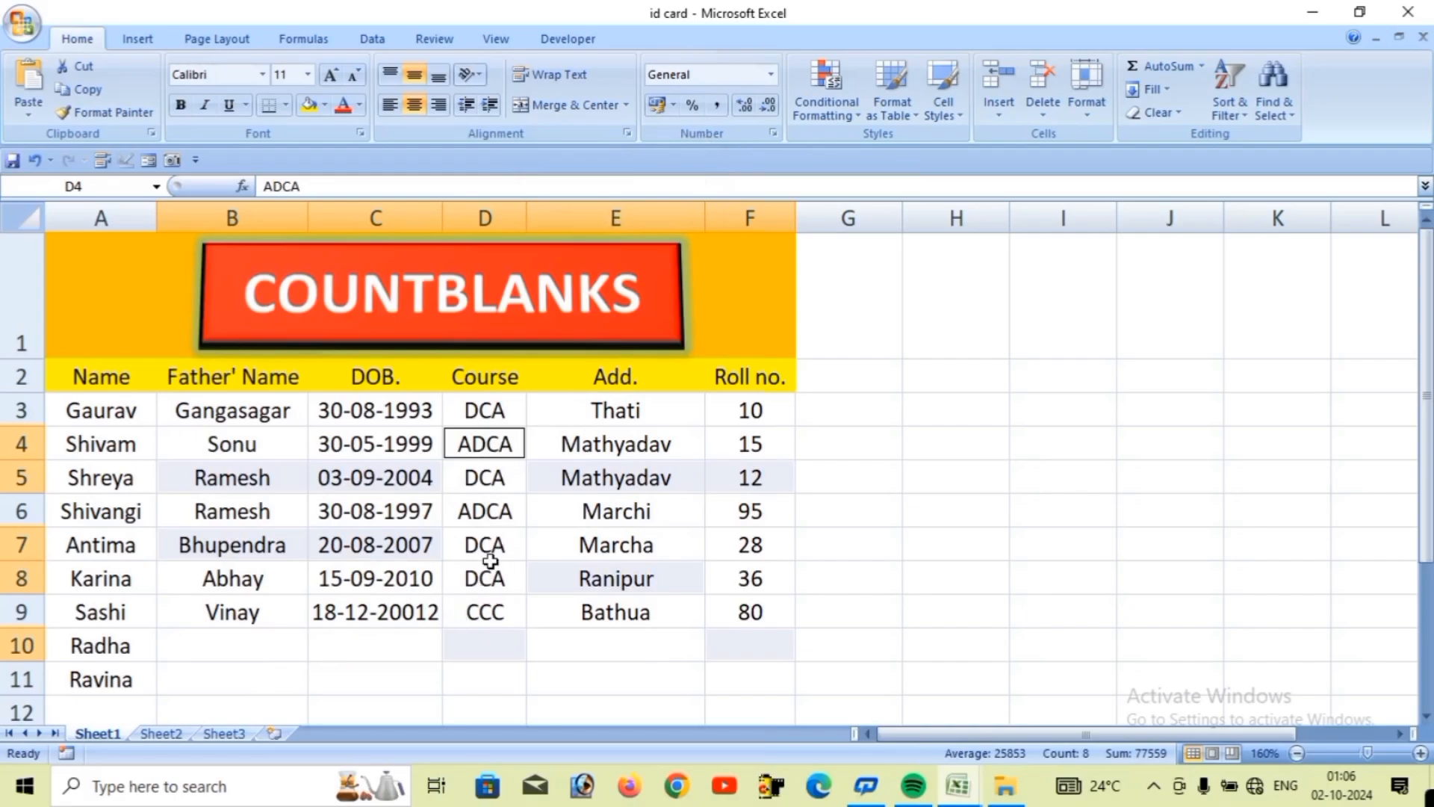
{"action": "key", "text": "ctrl+z"}
- Count the blank cells of the student table with =COUNTBLANK(B3:F11) in cell G3
{"action": "left_click", "coordinate": [857, 405]}
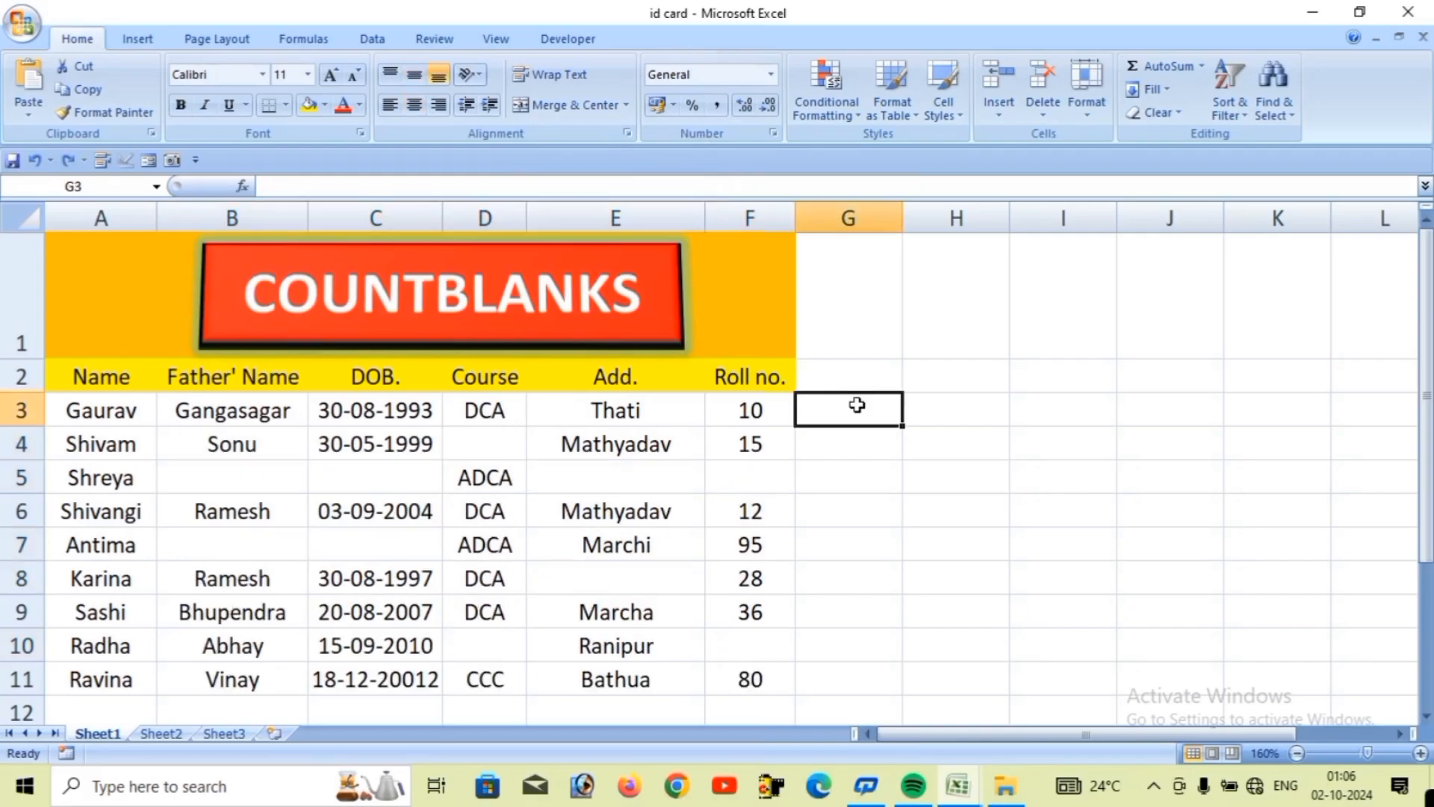
{"action": "type", "text": "="}
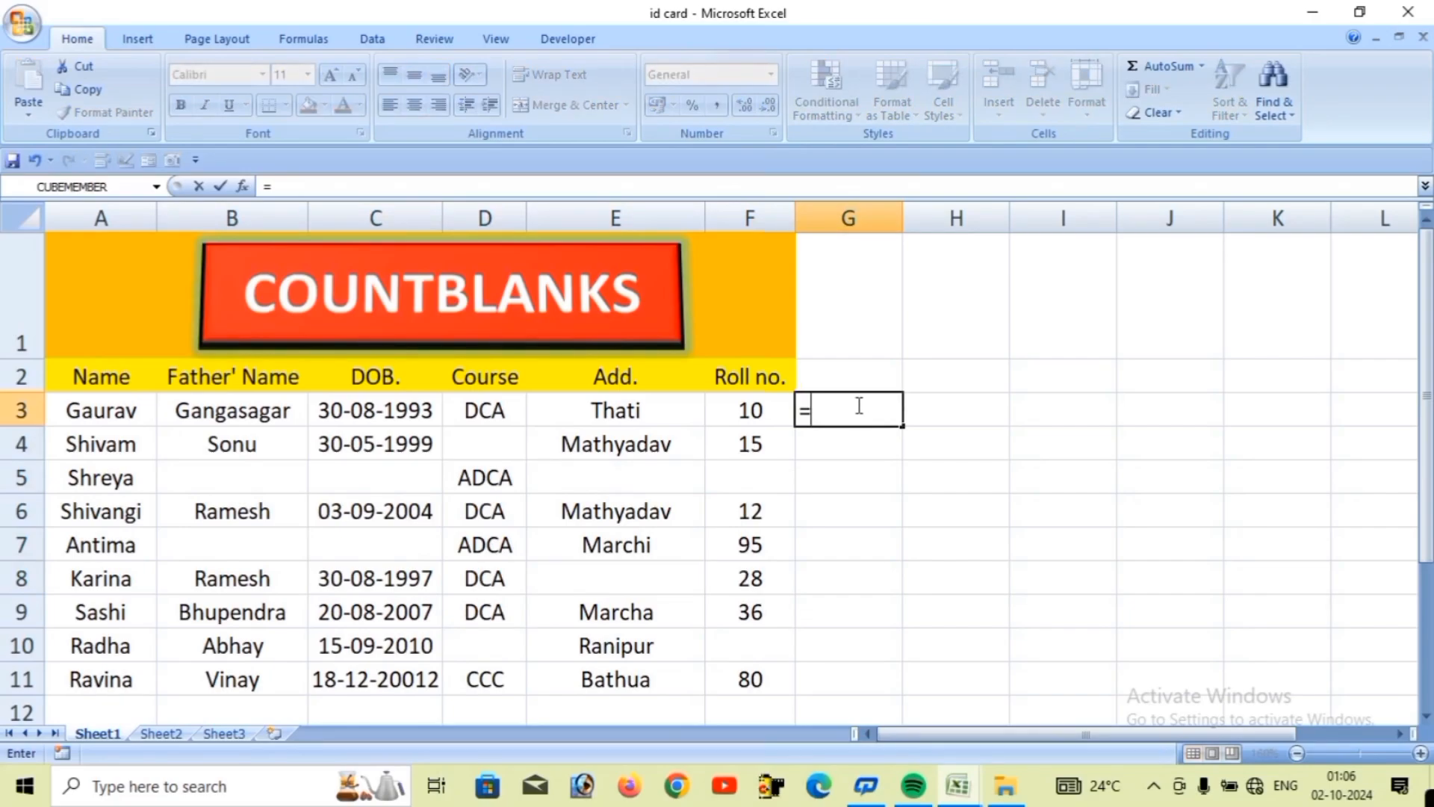
{"action": "type", "text": "COUNT"}
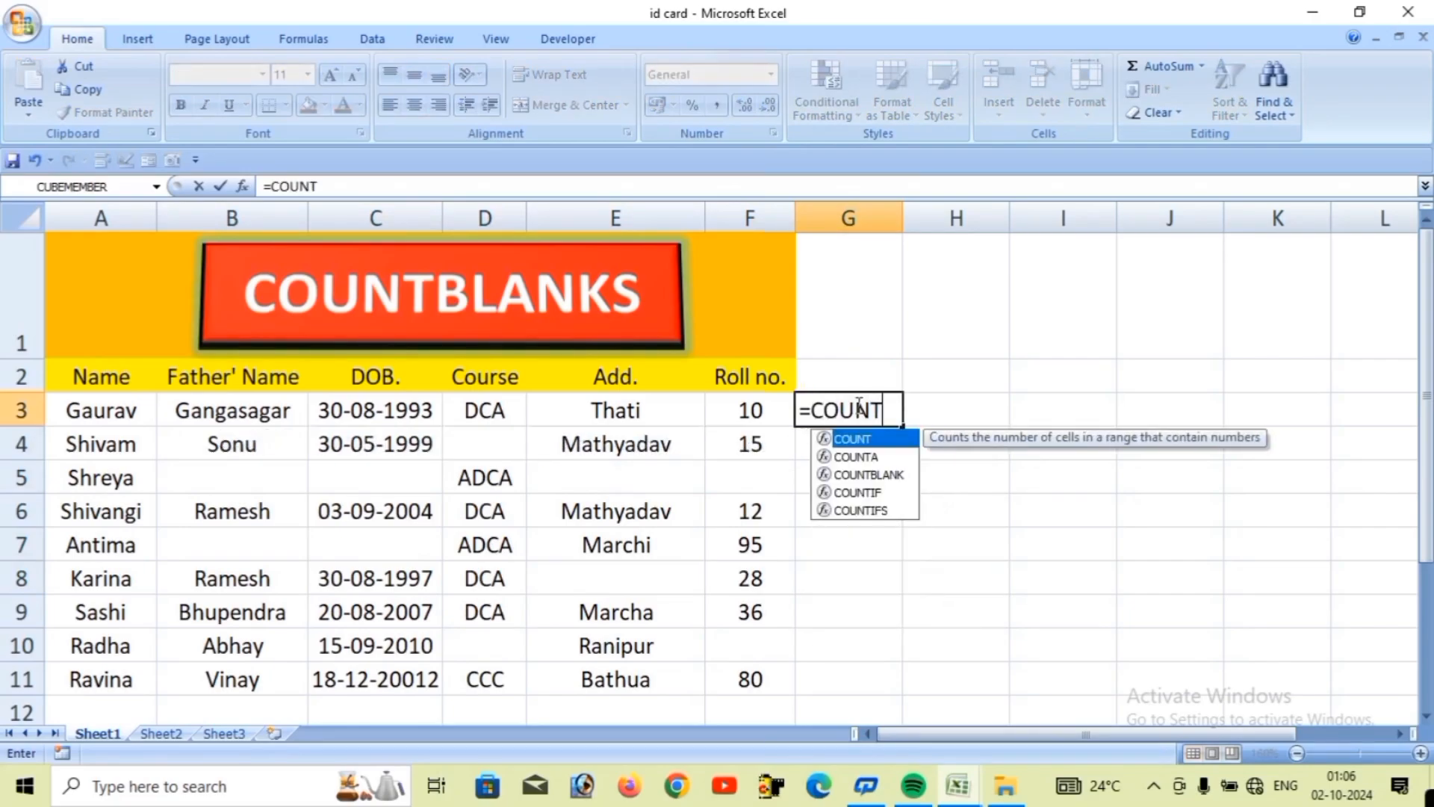
{"action": "key", "text": "Down"}
{"action": "key", "text": "Down"}
{"action": "key", "text": "Tab"}
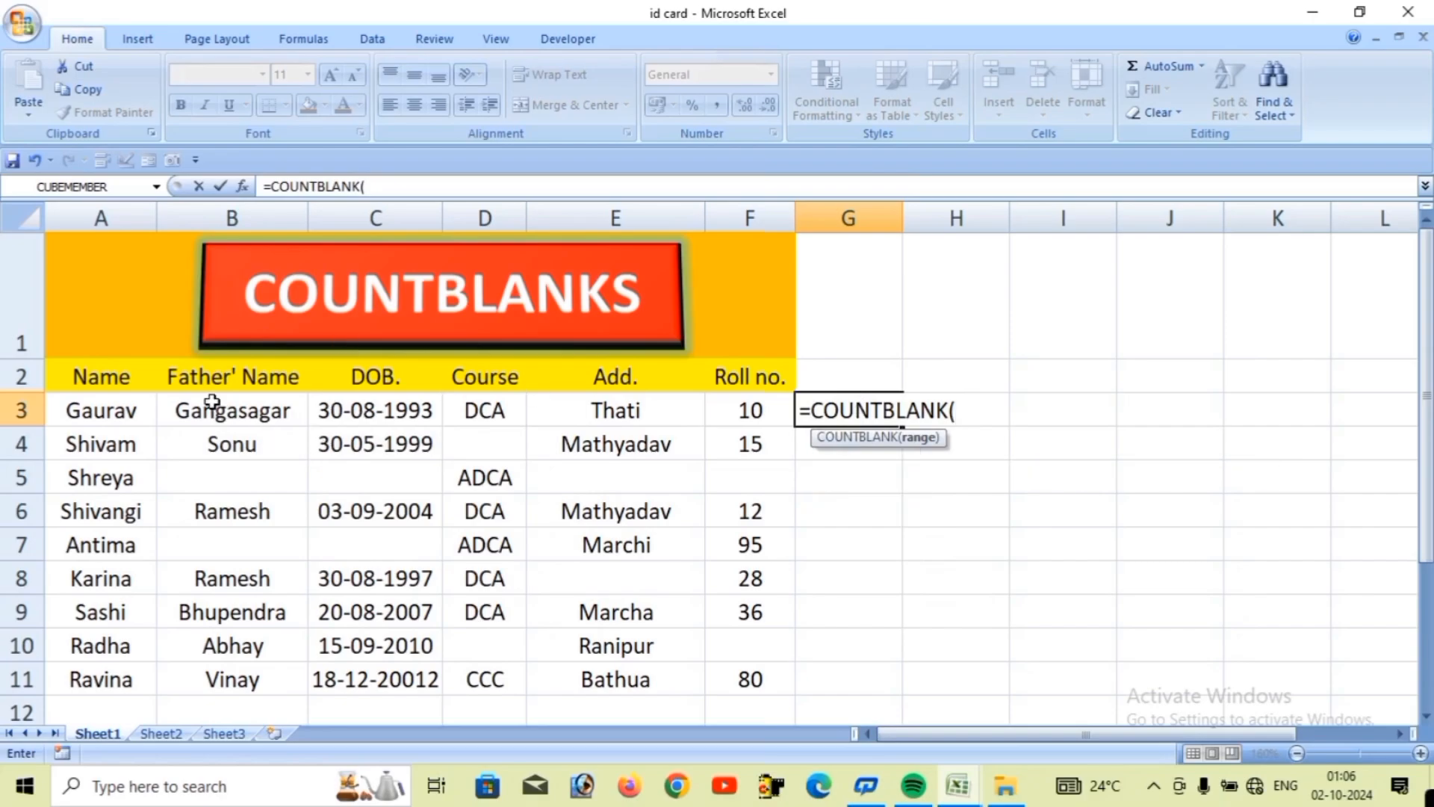
{"action": "left_click_drag", "start_coordinate": [214, 411], "coordinate": [728, 546]}
{"action": "scroll", "coordinate": [734, 539], "scroll_direction": "up", "scroll_amount": 1}
{"action": "type", "text": ")"}
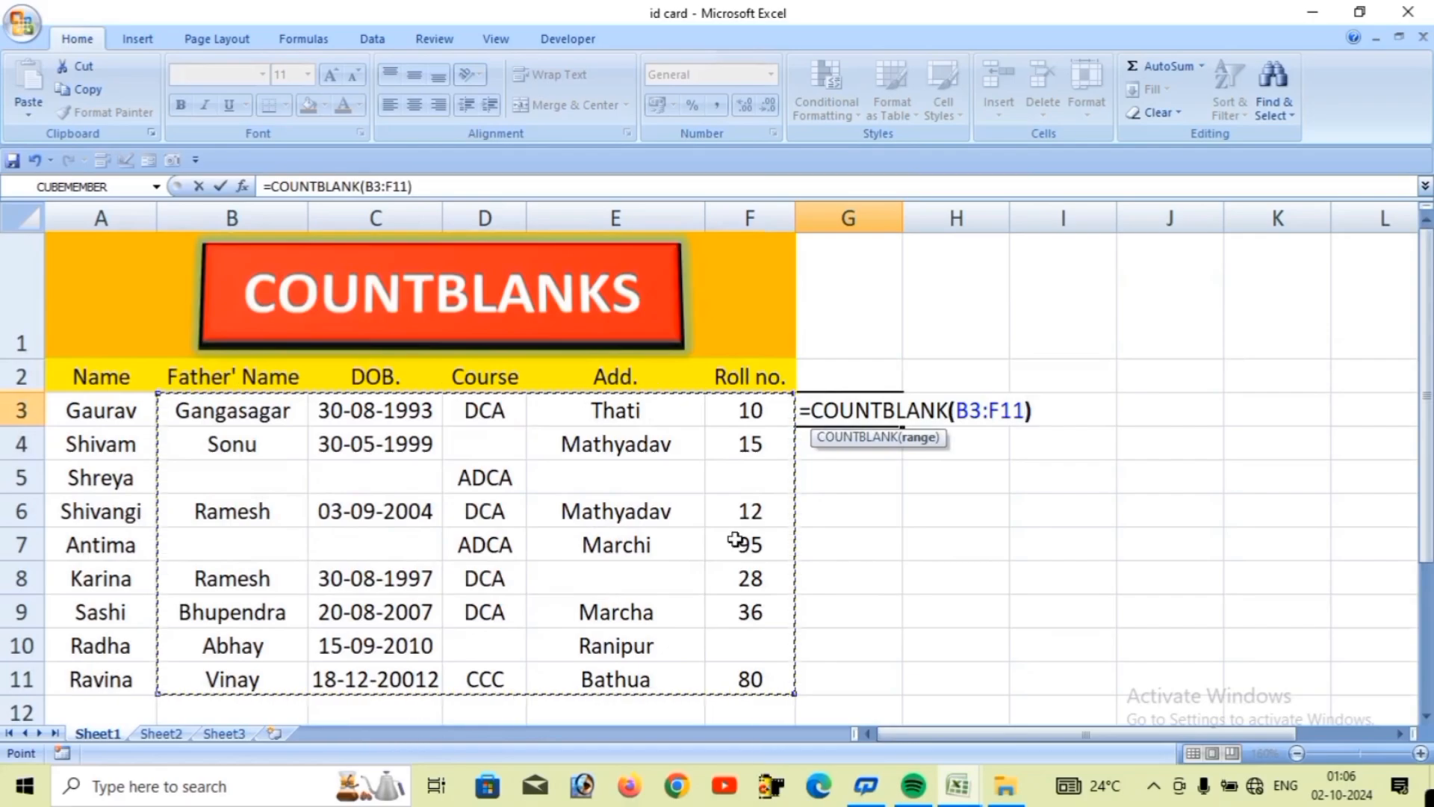
{"action": "key", "text": "Return"}
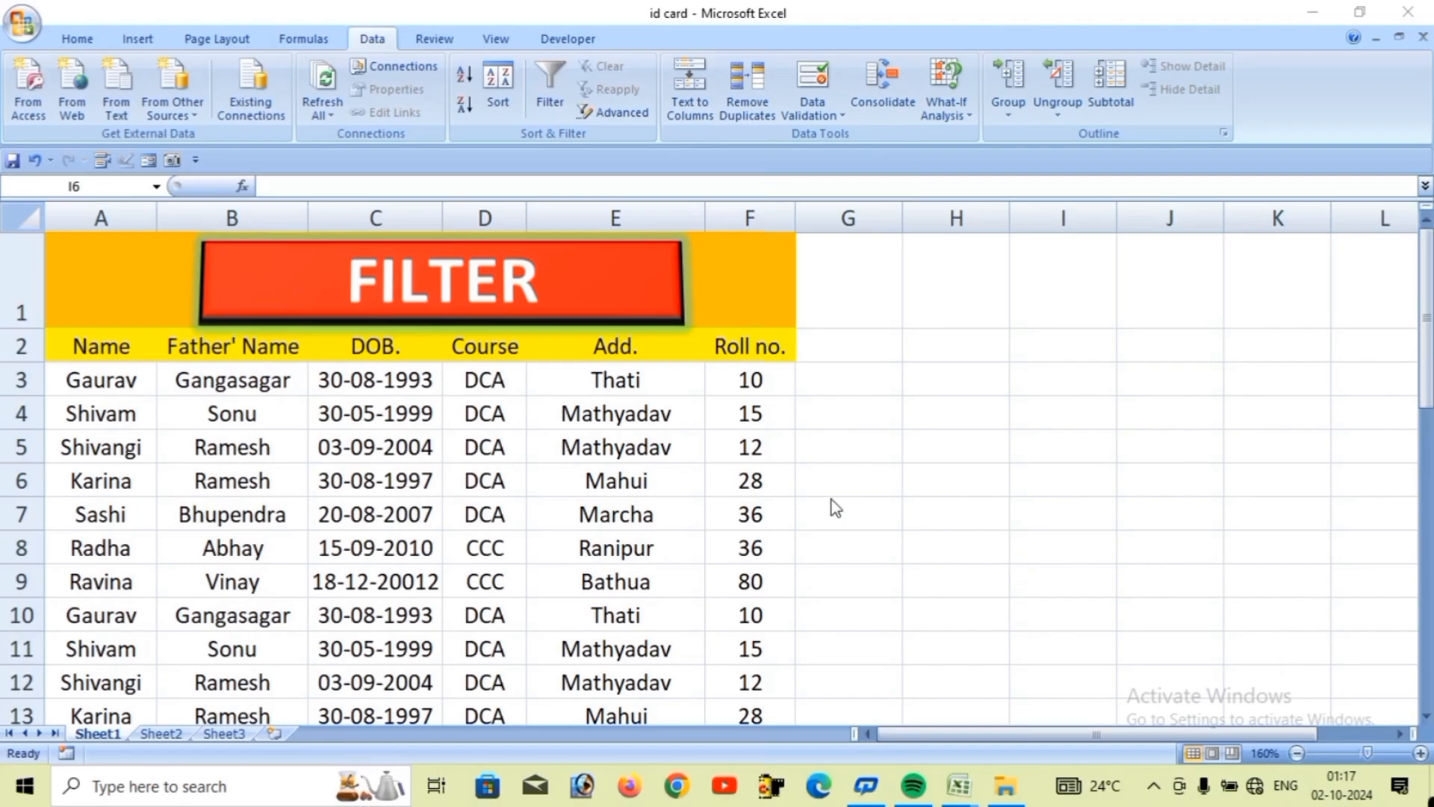
- Turn on filtering for the student table, show only the DCA records in the Course column, and review the filtered rows
{"action": "left_click", "coordinate": [97, 349]}
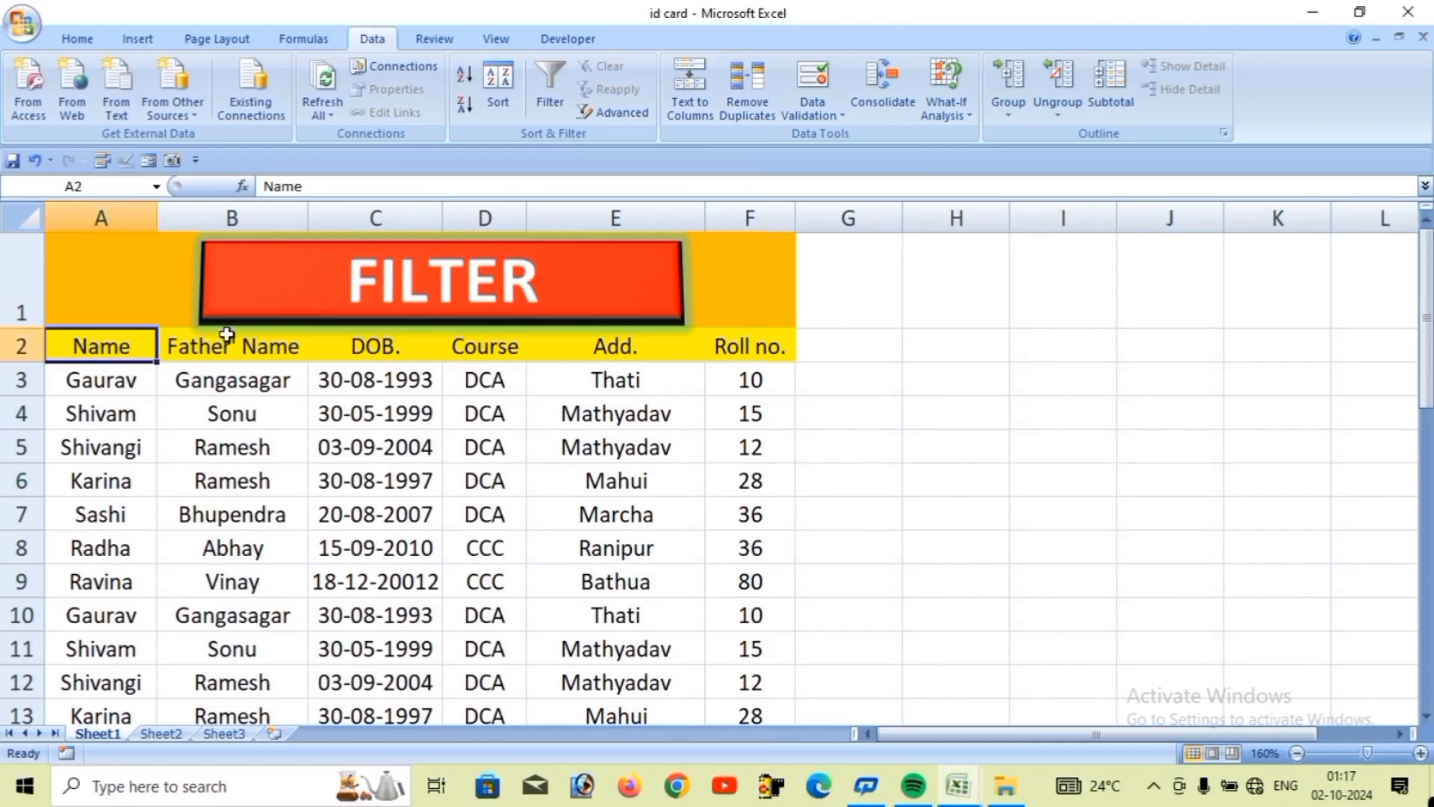
{"action": "left_click", "coordinate": [555, 102]}
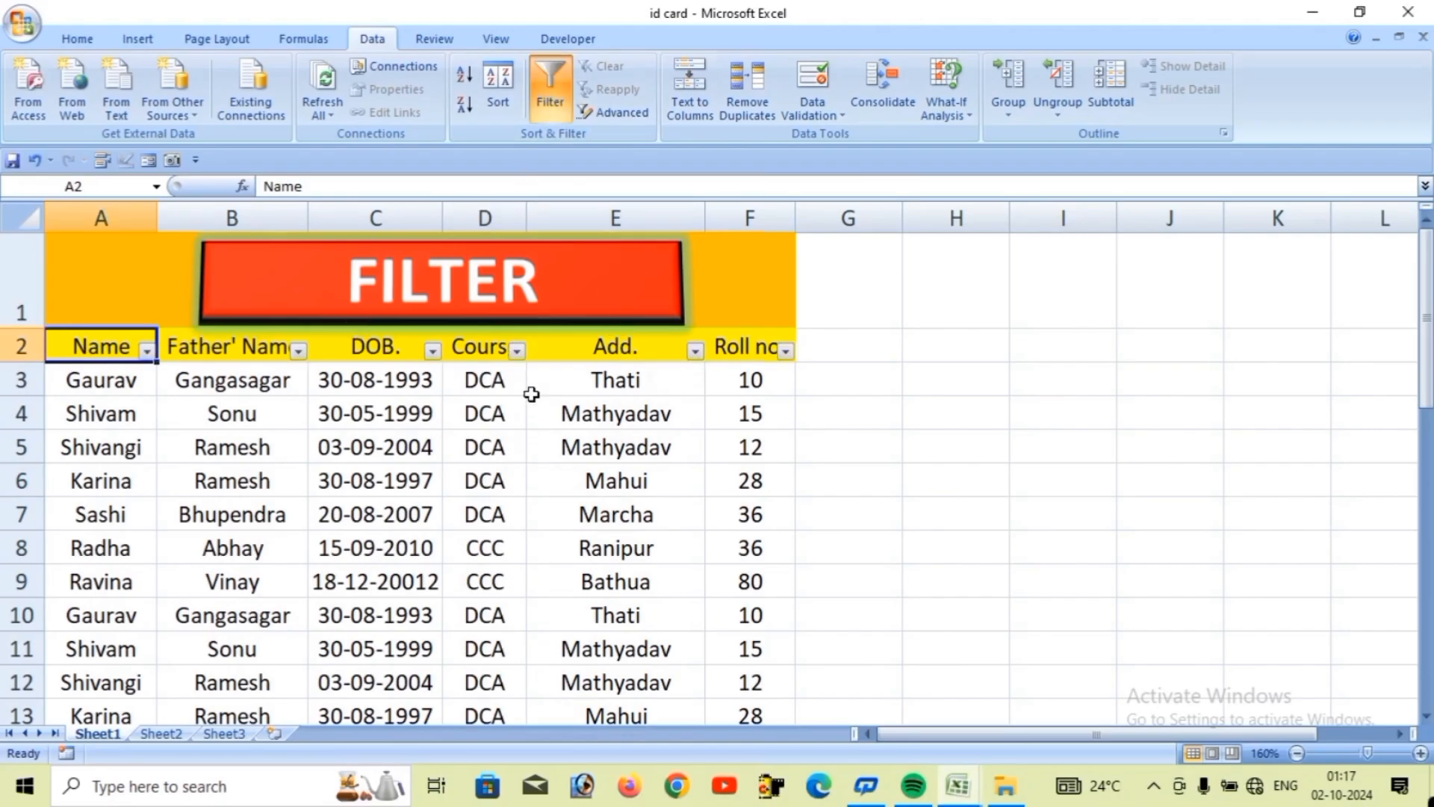
{"action": "left_click", "coordinate": [517, 350]}
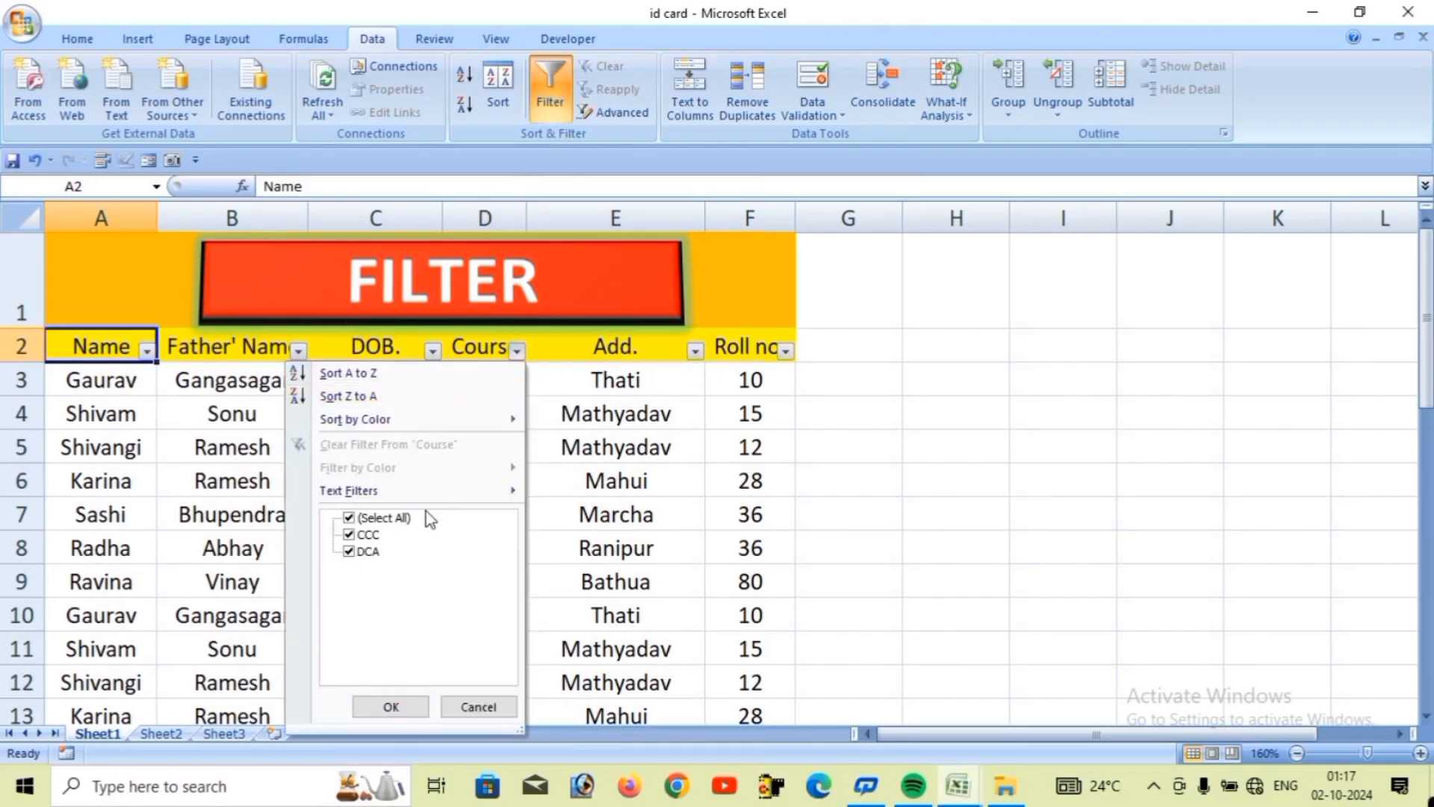
{"action": "left_click", "coordinate": [401, 521]}
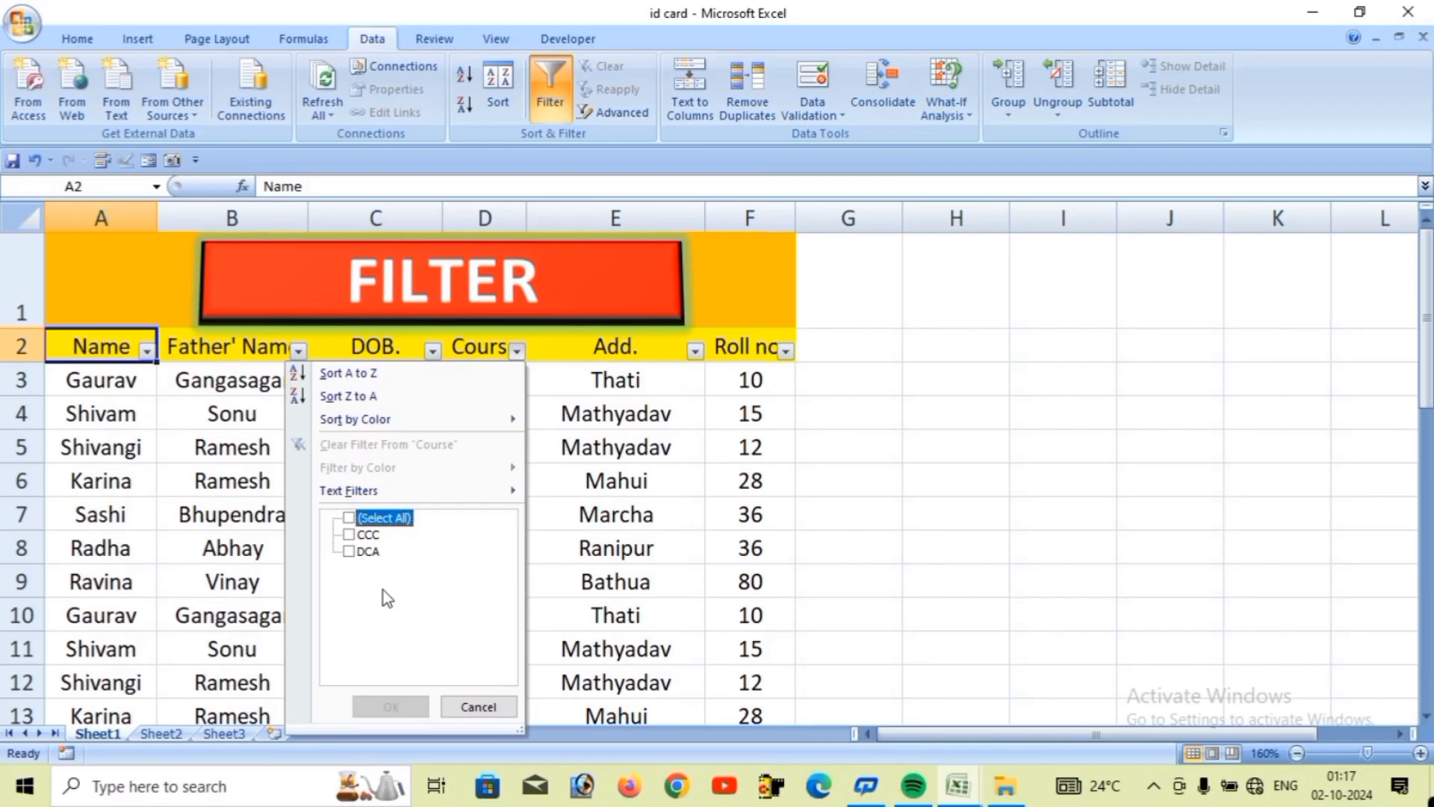
{"action": "left_click", "coordinate": [366, 551]}
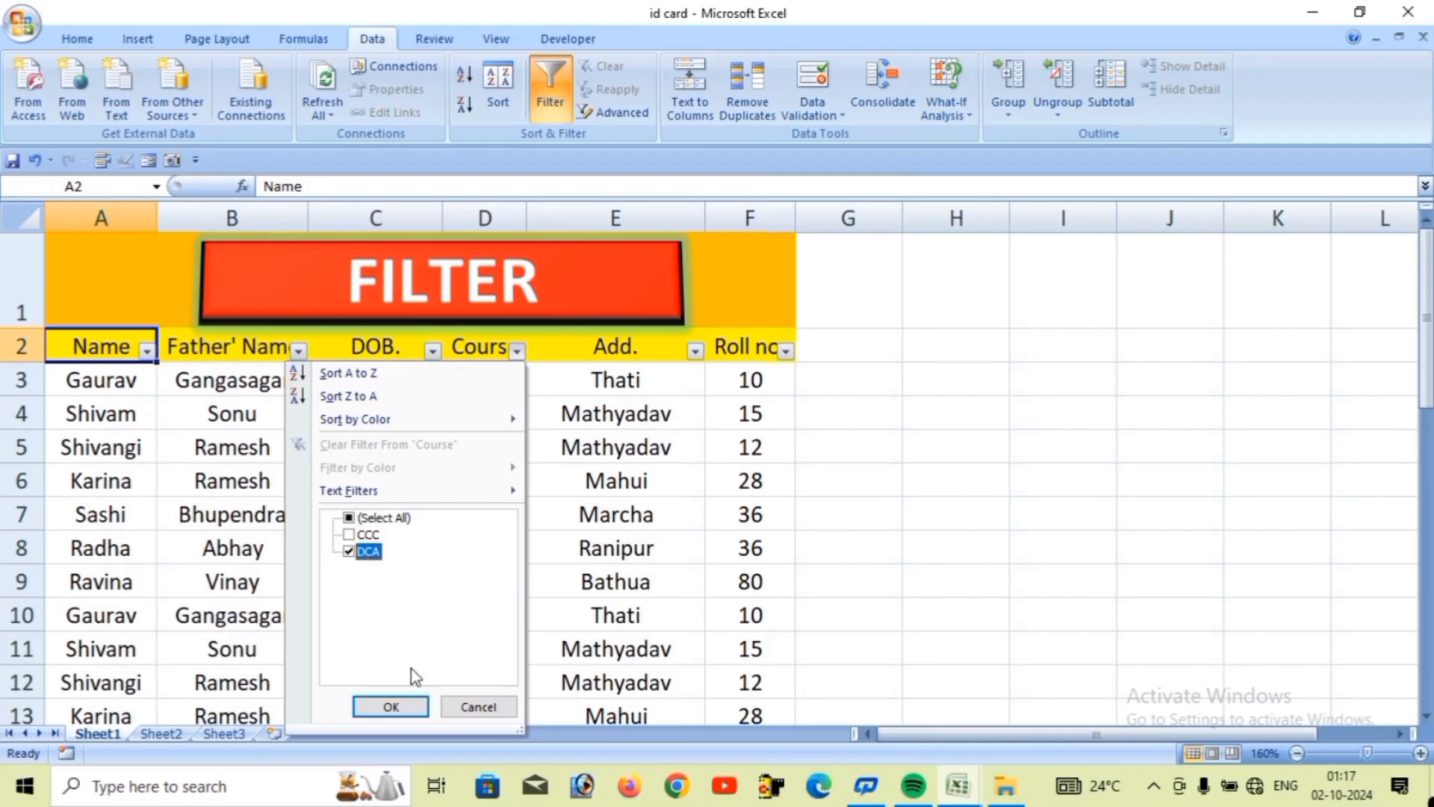
{"action": "left_click", "coordinate": [407, 708]}
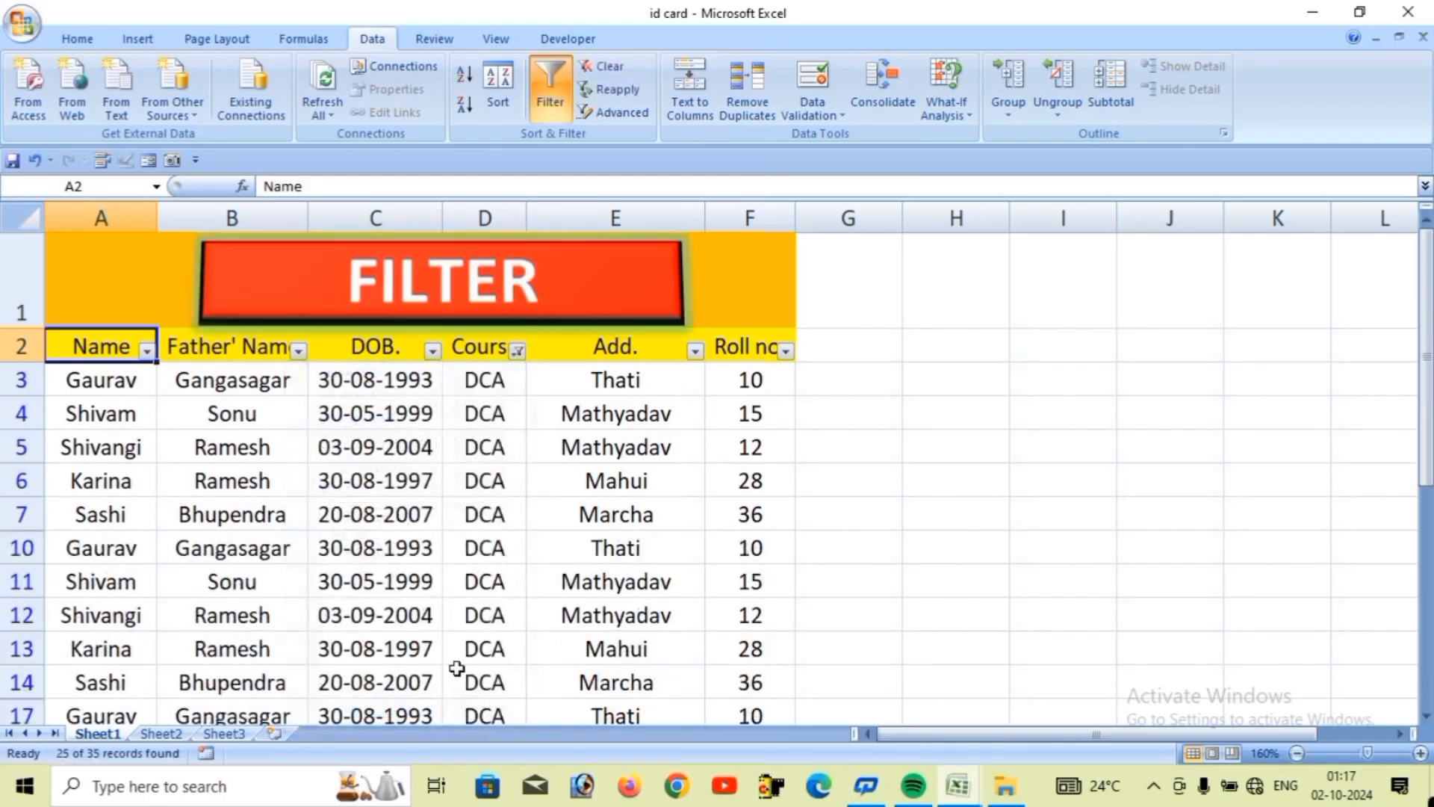
{"action": "scroll", "coordinate": [747, 546], "scroll_direction": "down", "scroll_amount": 7}
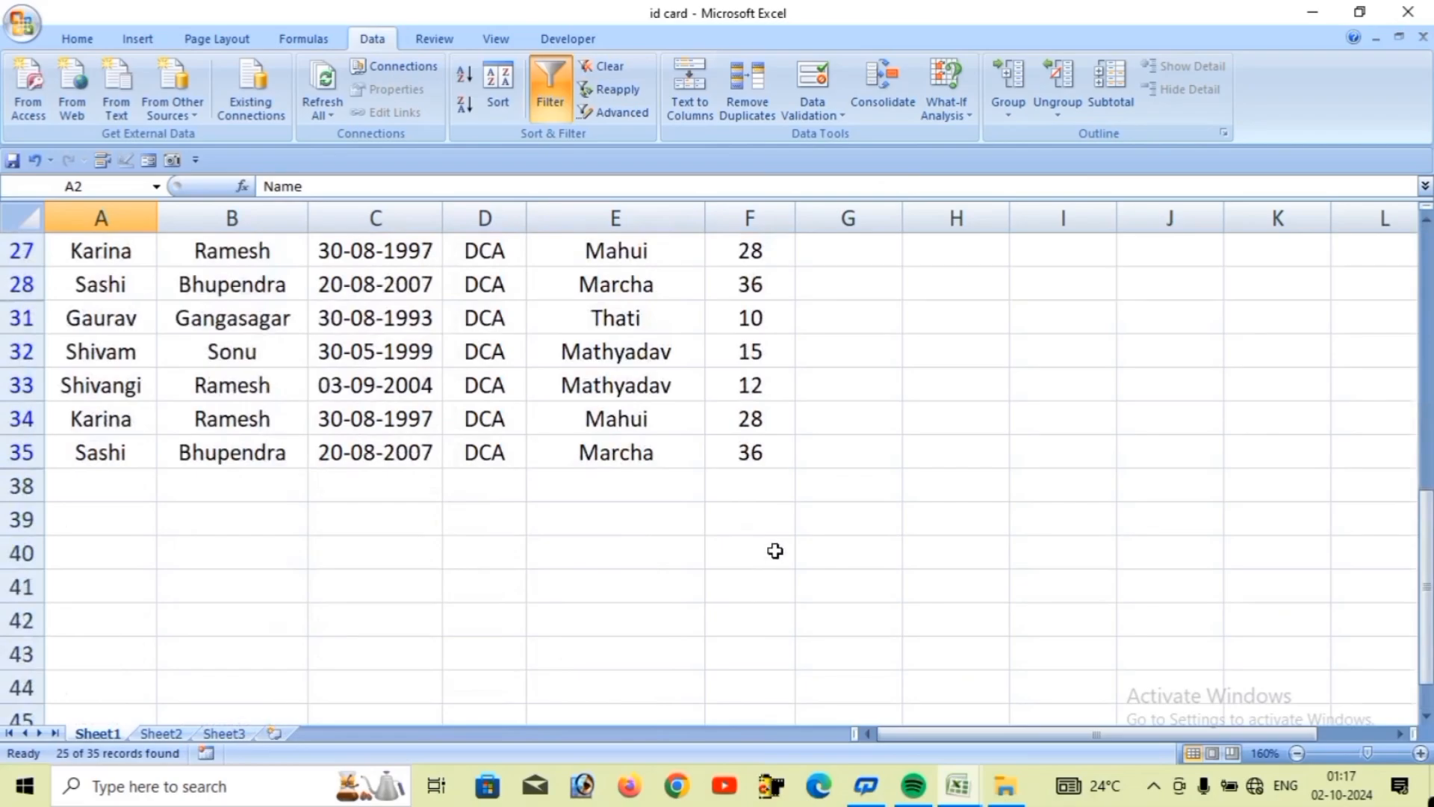
{"action": "scroll", "coordinate": [774, 551], "scroll_direction": "up", "scroll_amount": 3}
{"action": "scroll", "coordinate": [769, 551], "scroll_direction": "up", "scroll_amount": 5}
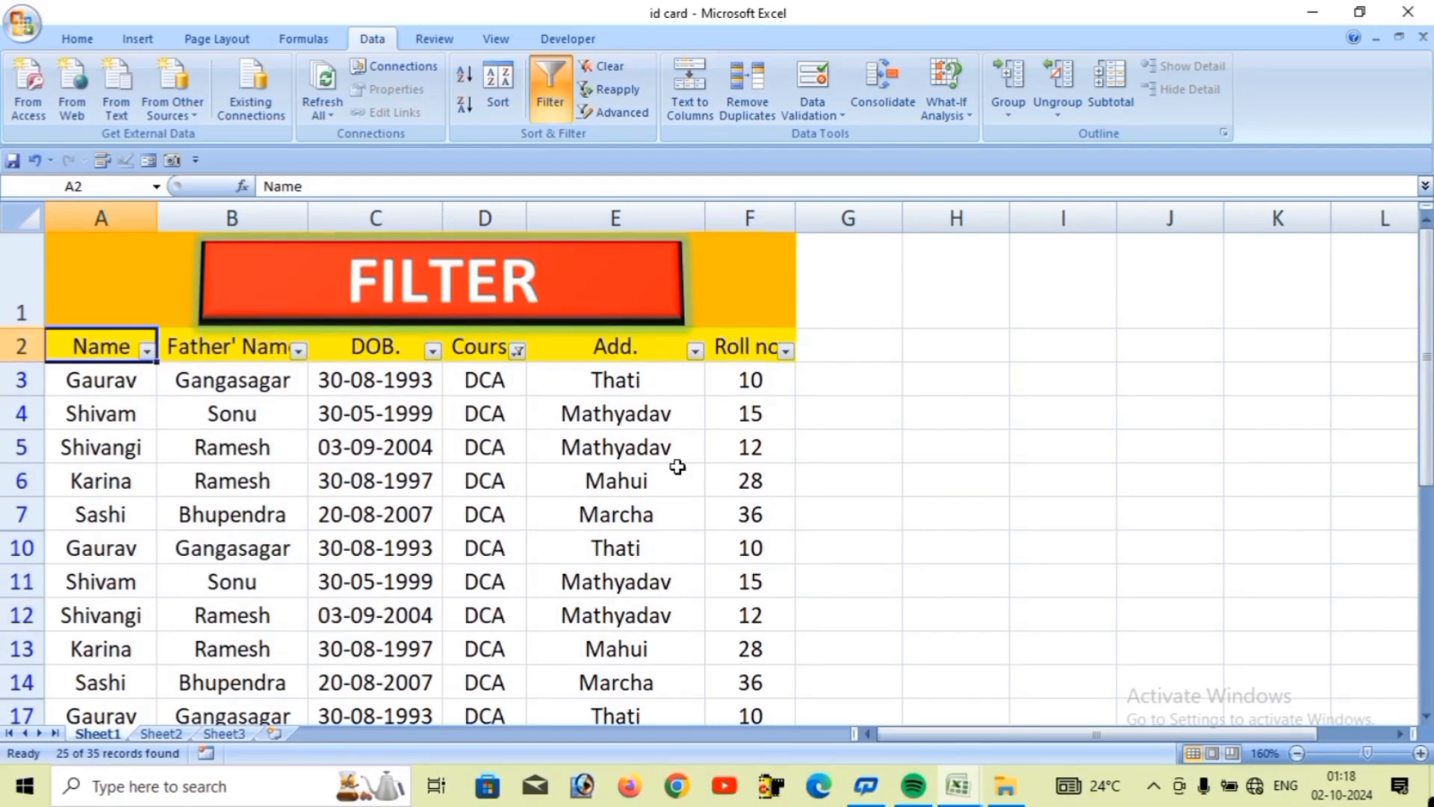
- Reset the Course column filter to show all courses again
{"action": "left_click", "coordinate": [518, 351]}
{"action": "left_click", "coordinate": [384, 517]}
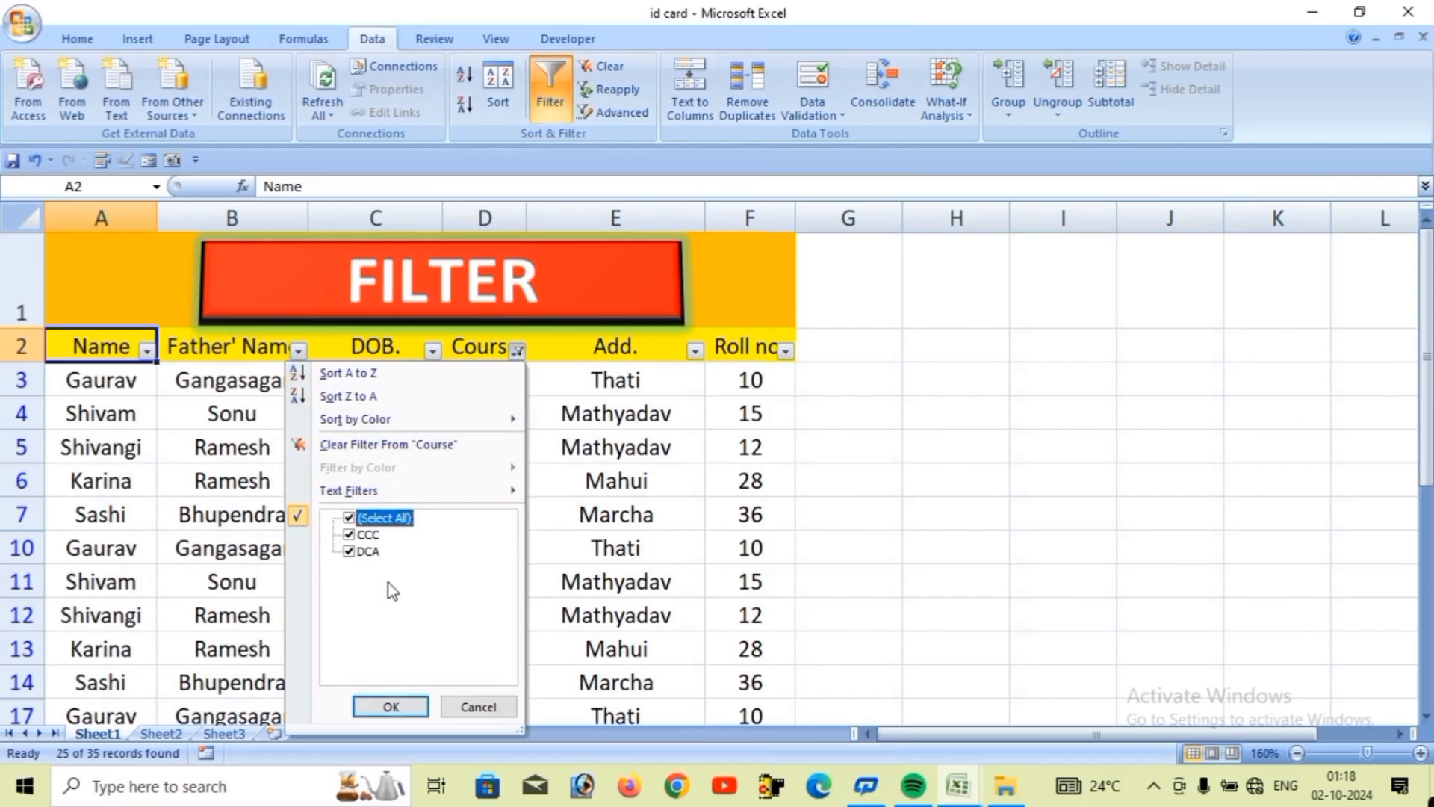
{"action": "left_click", "coordinate": [390, 707]}
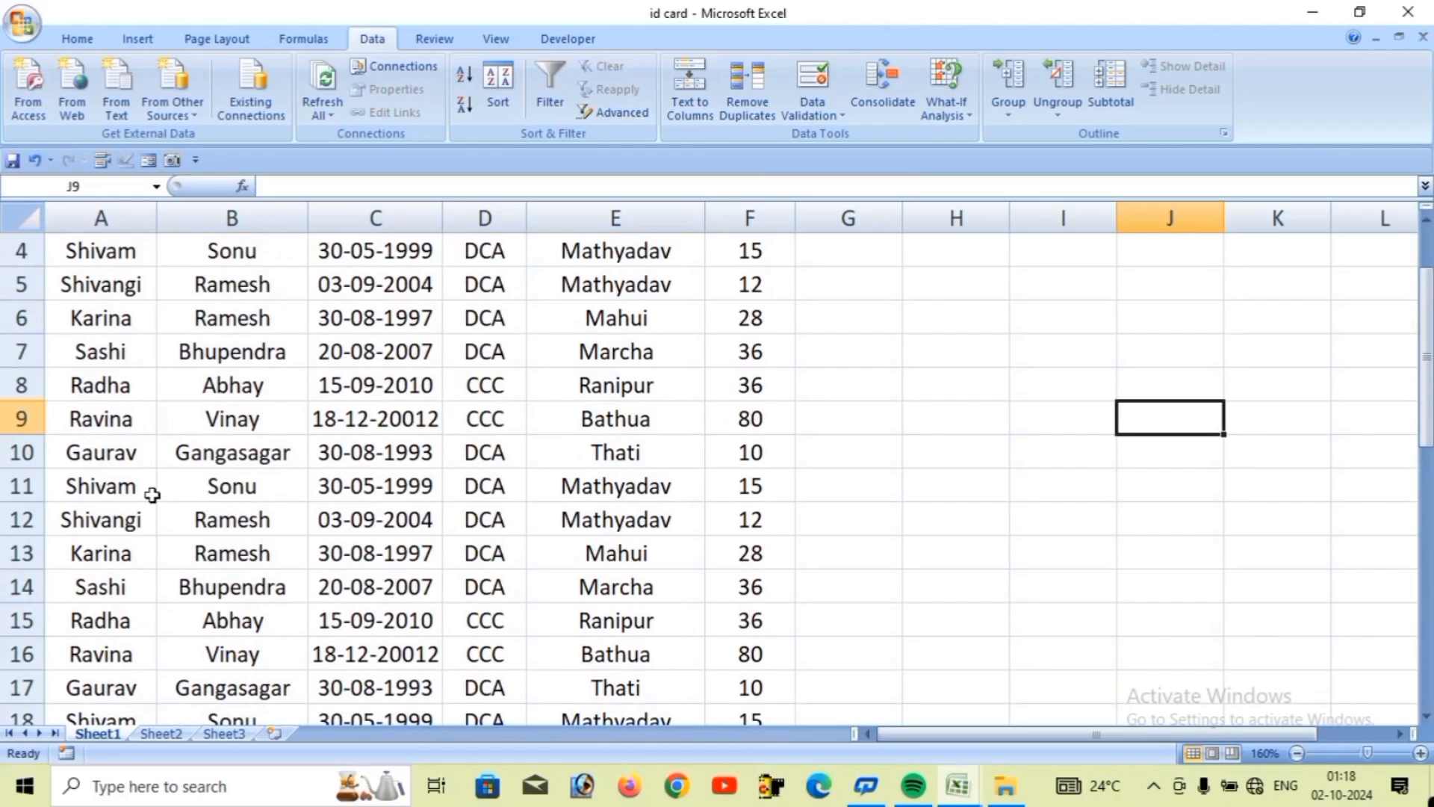
{"action": "scroll", "coordinate": [150, 494], "scroll_direction": "up", "scroll_amount": 1}
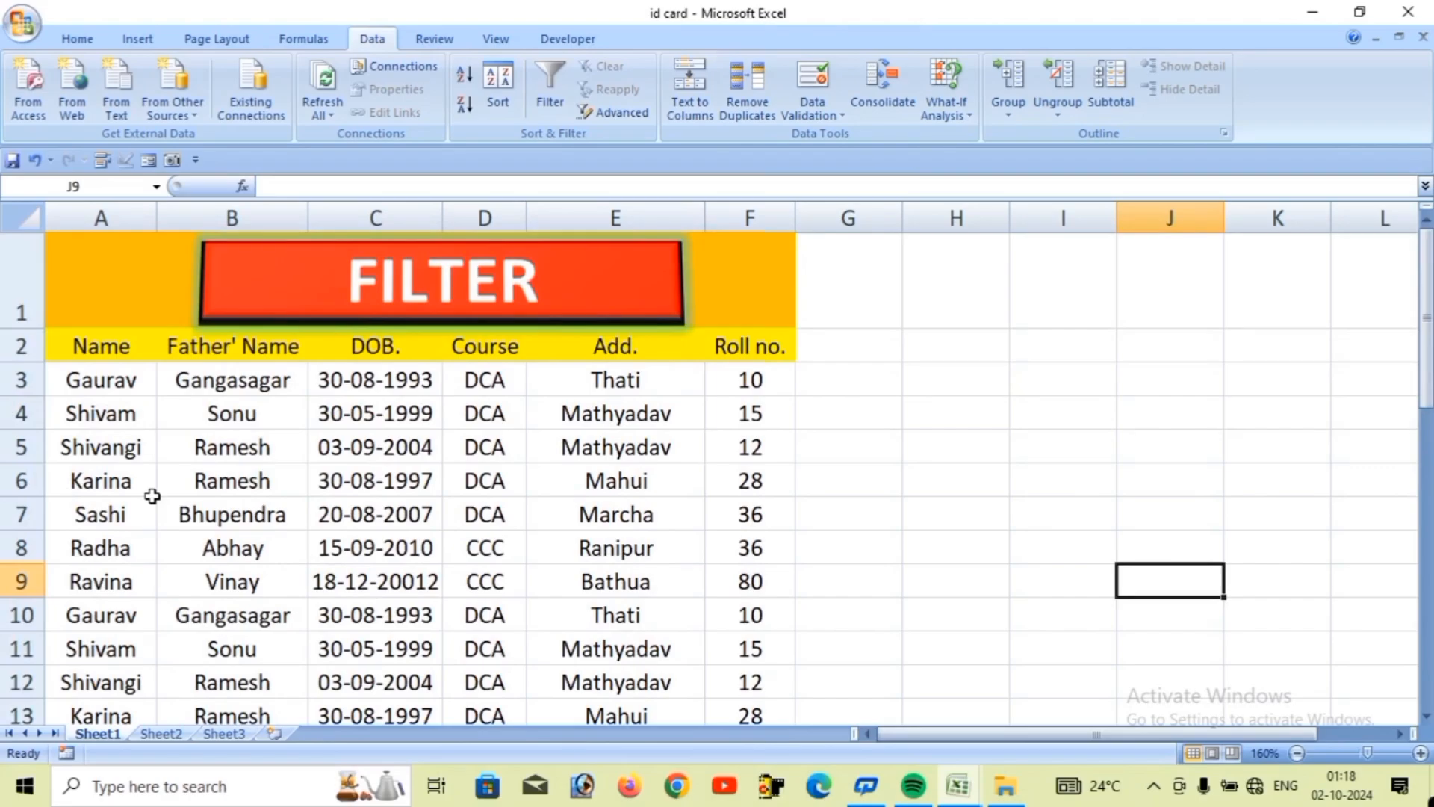
{"action": "scroll", "coordinate": [128, 473], "scroll_direction": "down", "scroll_amount": 3}
{"action": "scroll", "coordinate": [130, 478], "scroll_direction": "up", "scroll_amount": 3}
{"action": "left_click", "coordinate": [141, 587]}
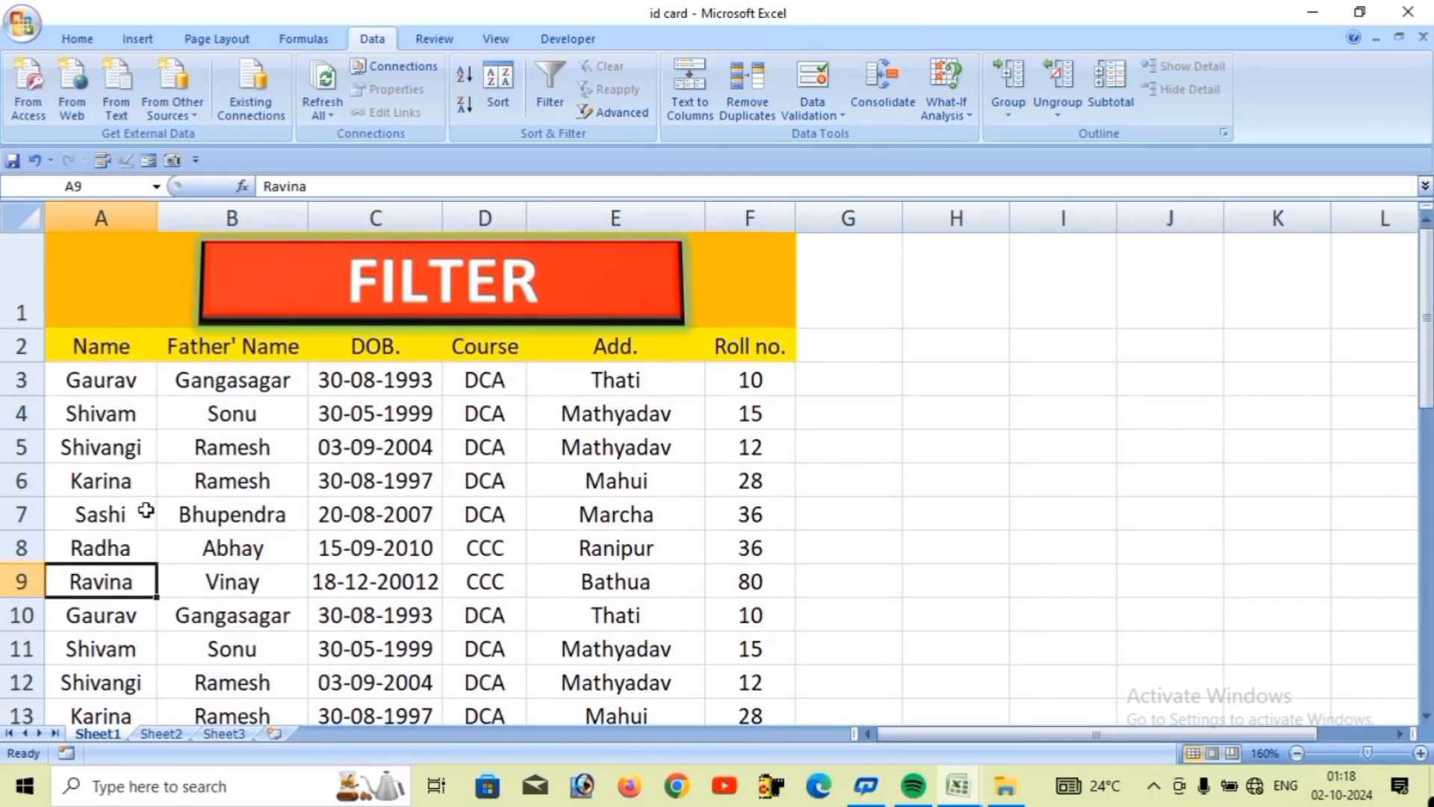
{"action": "scroll", "coordinate": [146, 512], "scroll_direction": "down", "scroll_amount": 2}
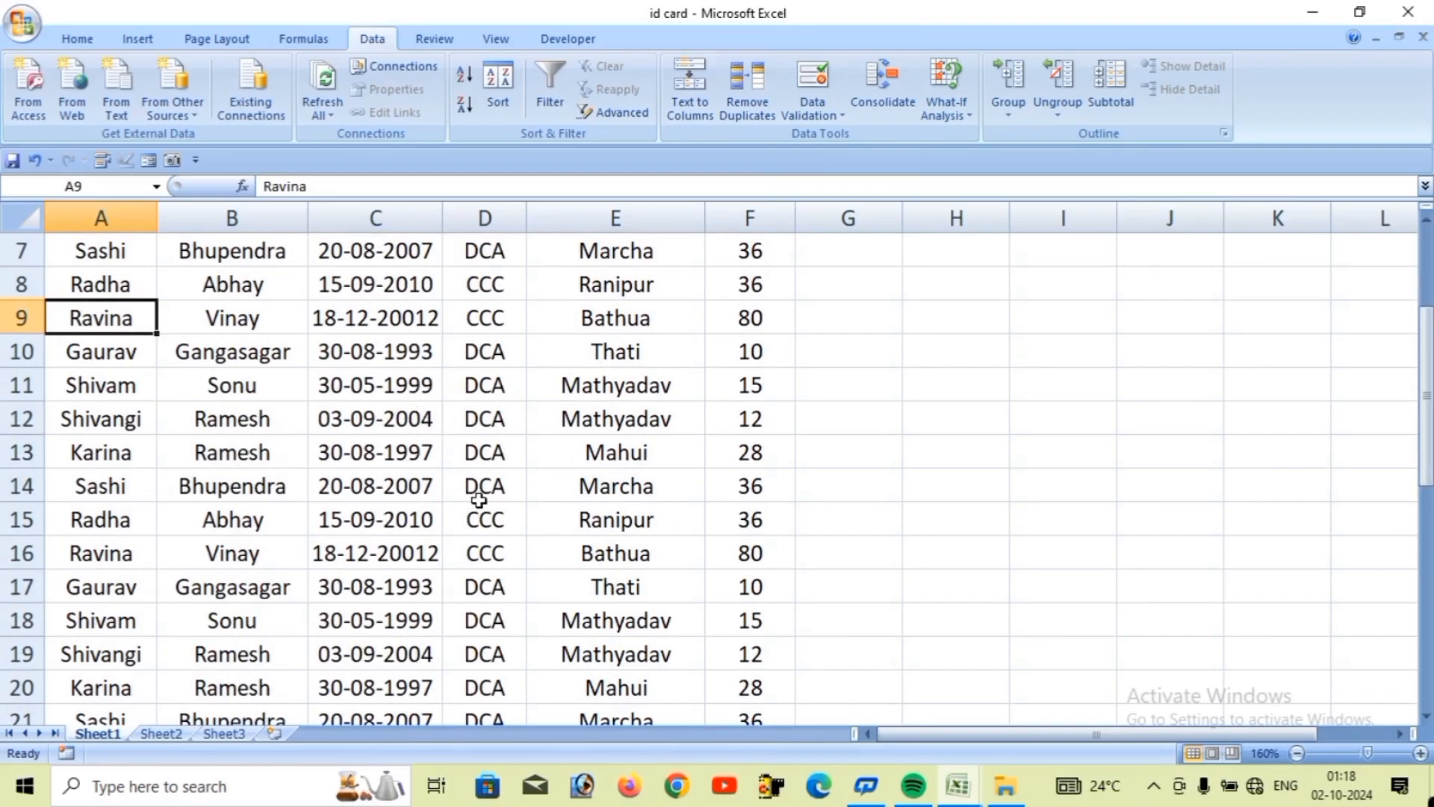
{"action": "scroll", "coordinate": [822, 517], "scroll_direction": "up", "scroll_amount": 2}
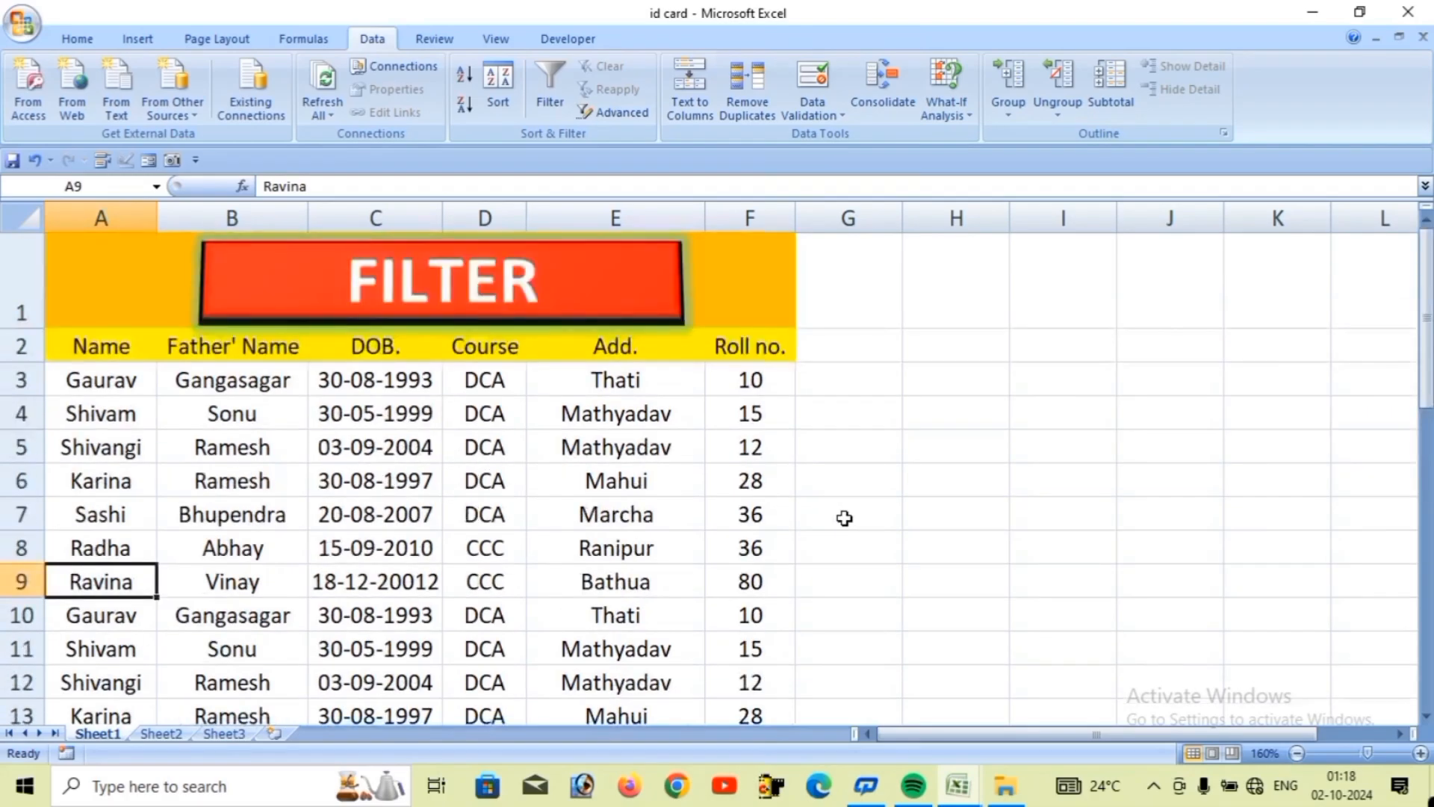
- Copy the Name heading from A2 to H2 and enter R beneath it in H3 as the filter criterion
{"action": "left_click", "coordinate": [106, 349]}
{"action": "key", "text": "ctrl+c"}
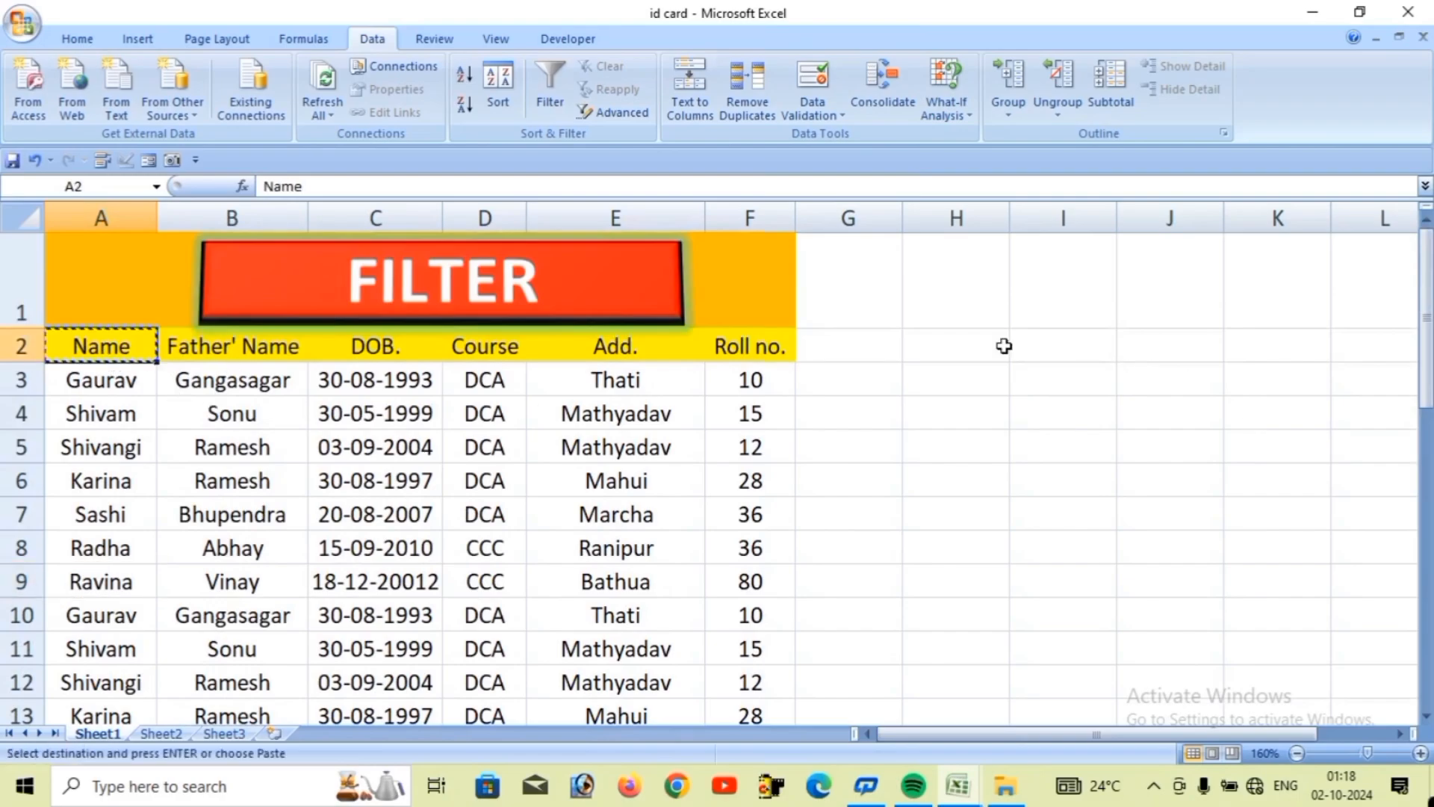
{"action": "left_click", "coordinate": [978, 323]}
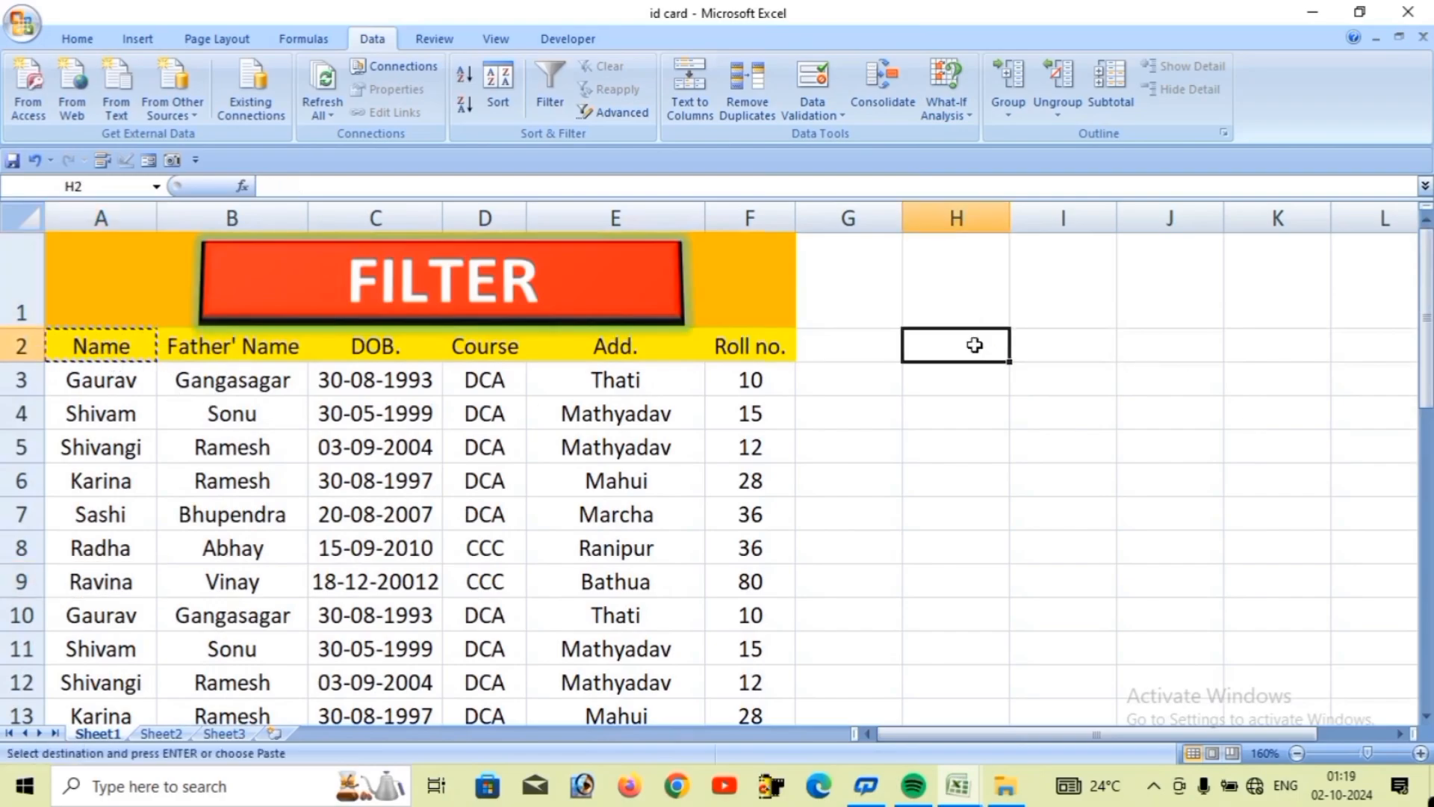
{"action": "key", "text": "ctrl+v"}
{"action": "left_click", "coordinate": [951, 376]}
{"action": "type", "text": "r"}
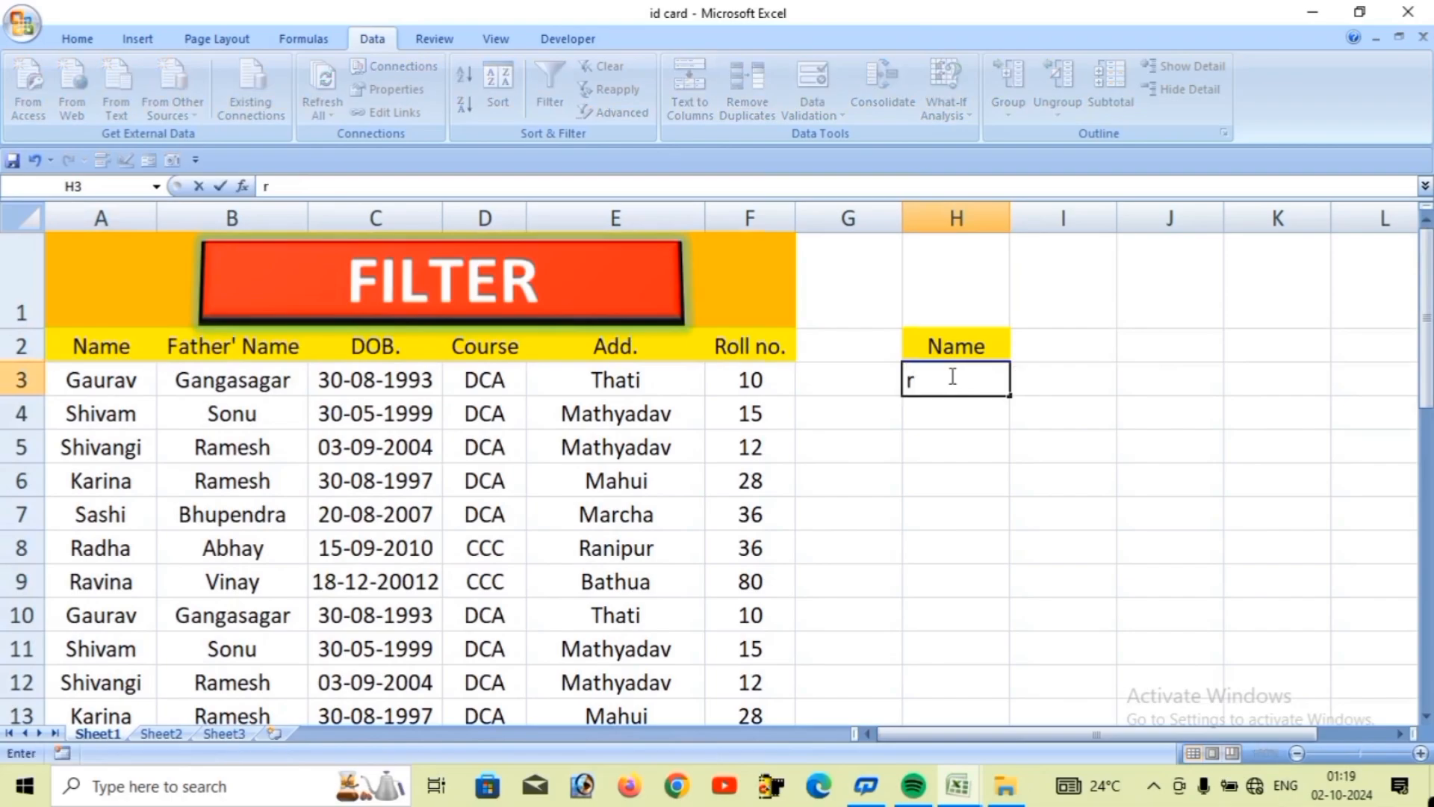
{"action": "key", "text": "BackSpace"}
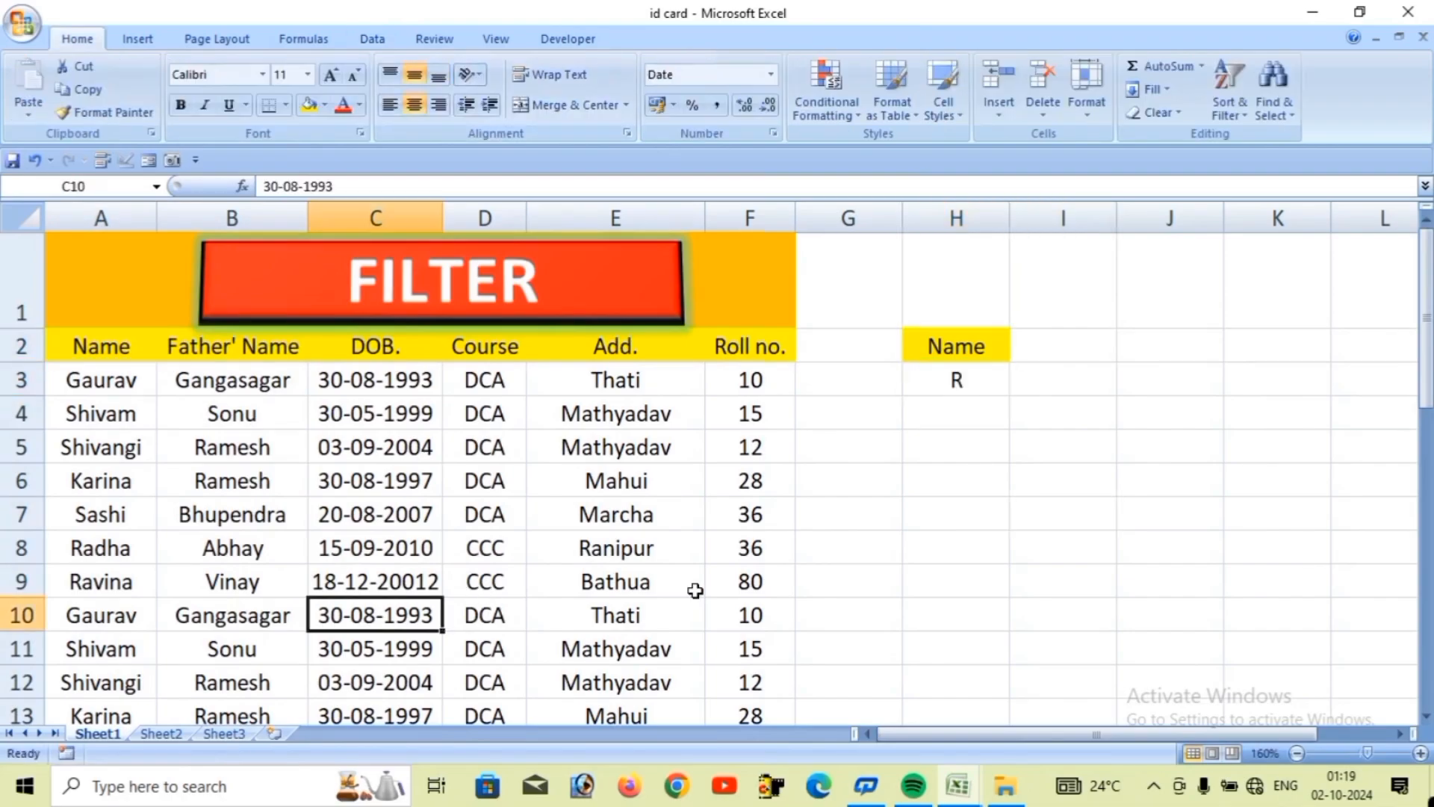
- Set up an Advanced Filter on list range A2:F37 that copies to another location, with criteria range H2:H3
{"action": "left_click", "coordinate": [871, 562]}
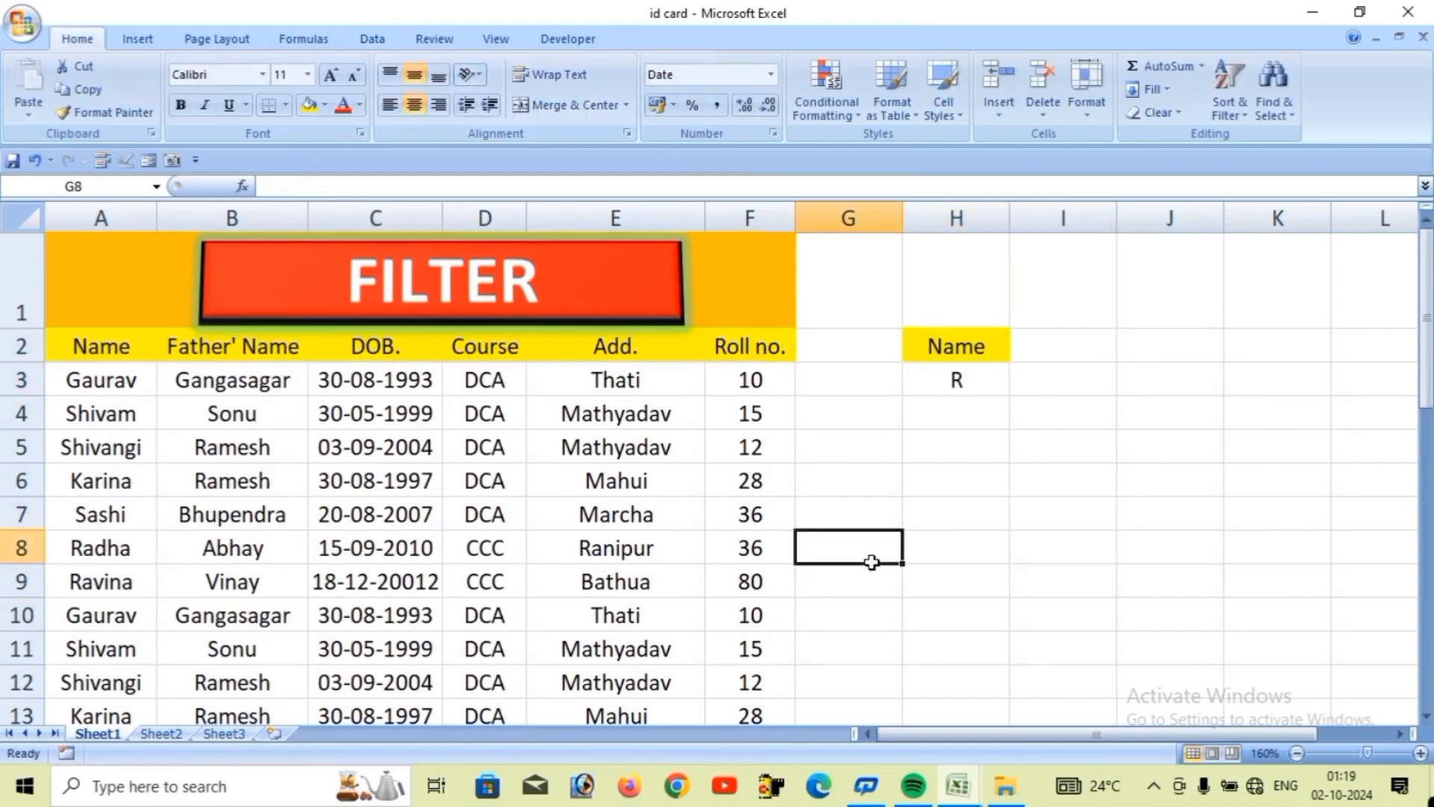
{"action": "left_click", "coordinate": [387, 549]}
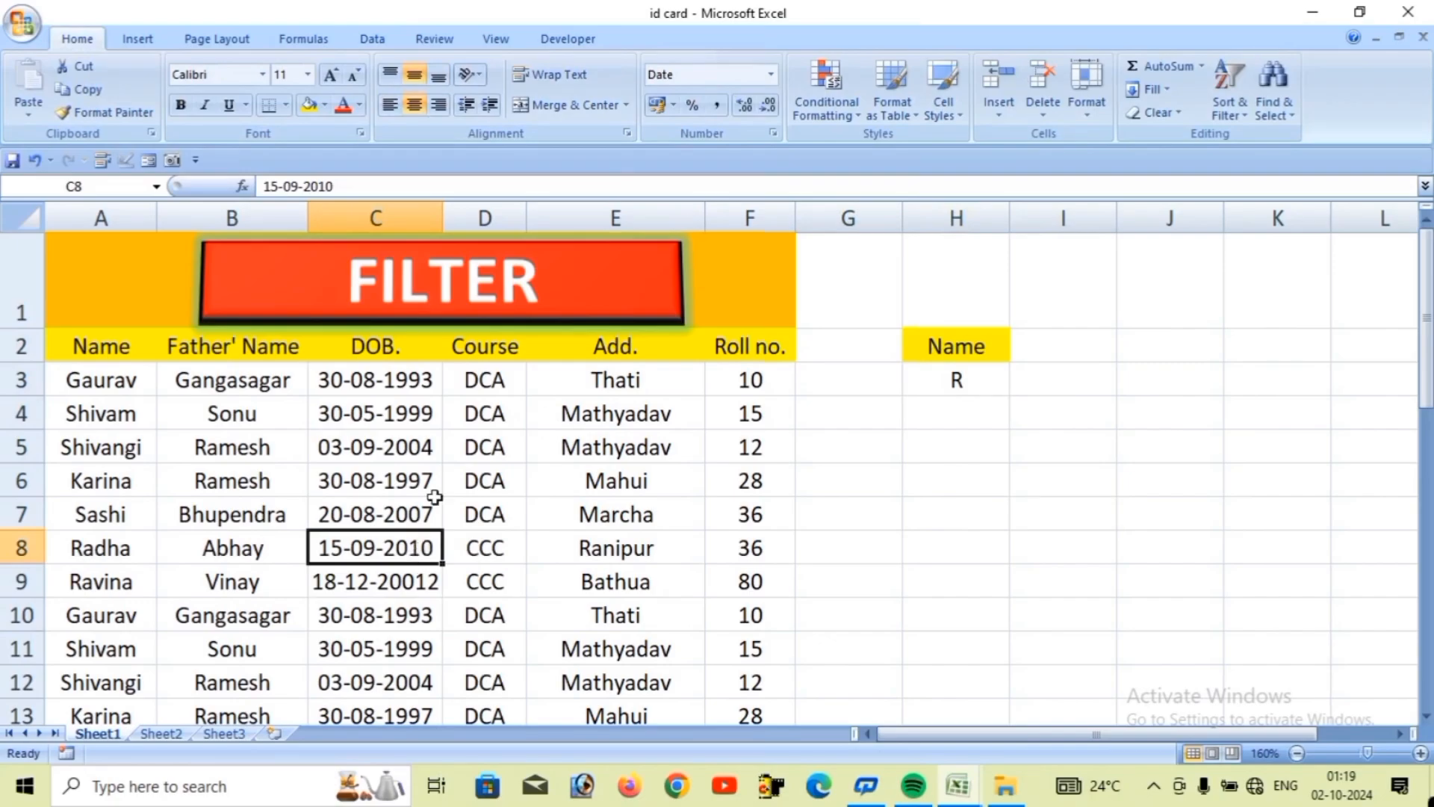
{"action": "left_click", "coordinate": [140, 39]}
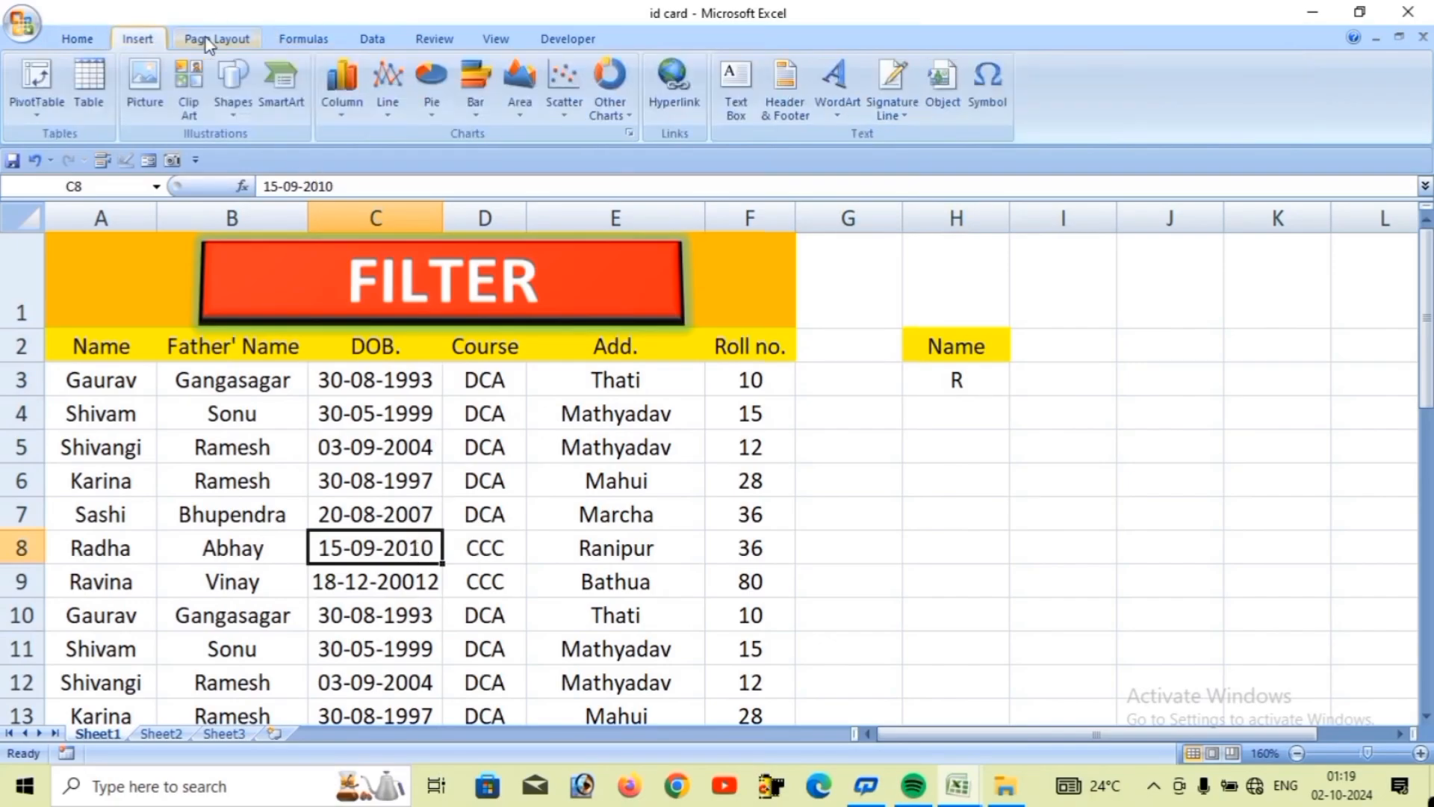
{"action": "left_click", "coordinate": [372, 39]}
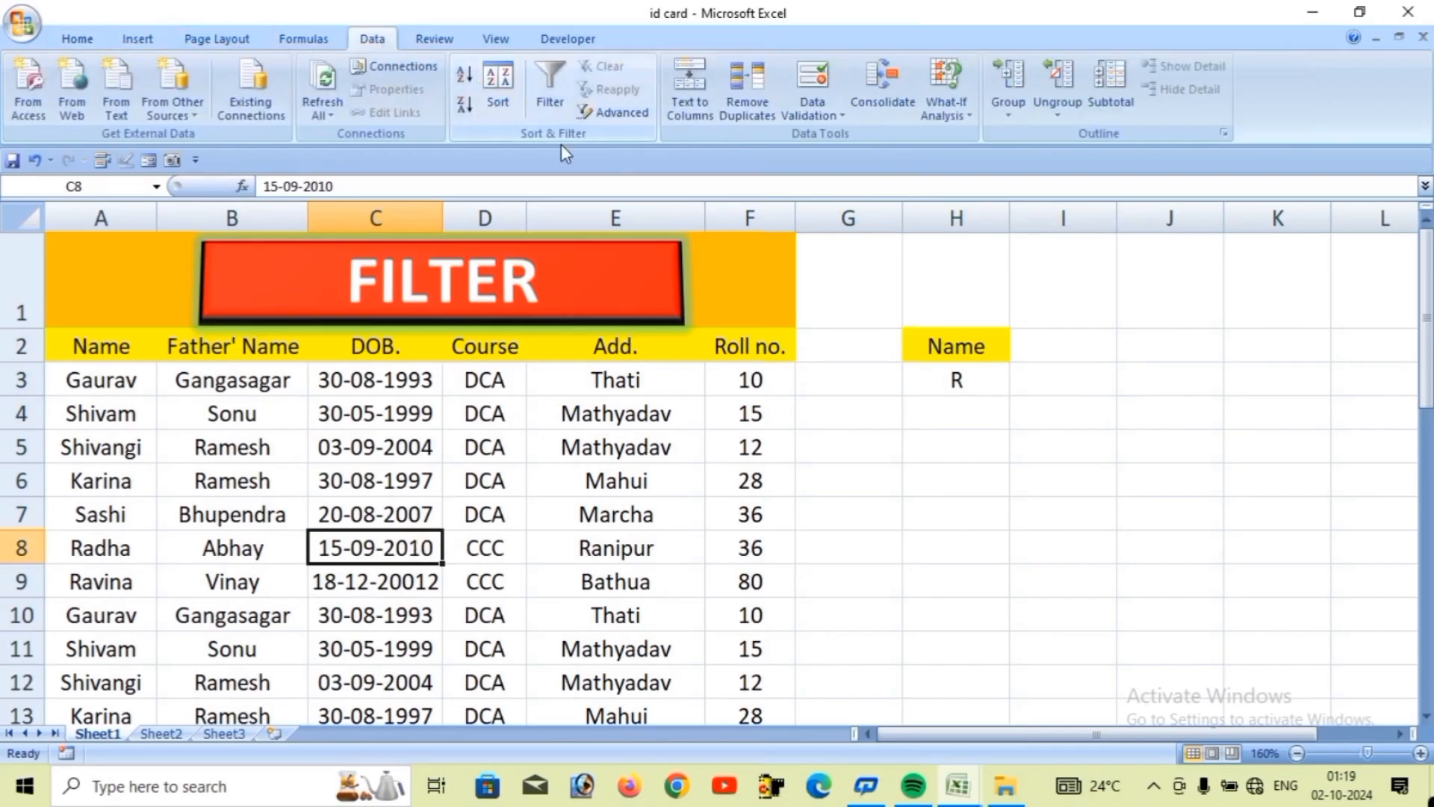
{"action": "left_click", "coordinate": [631, 114]}
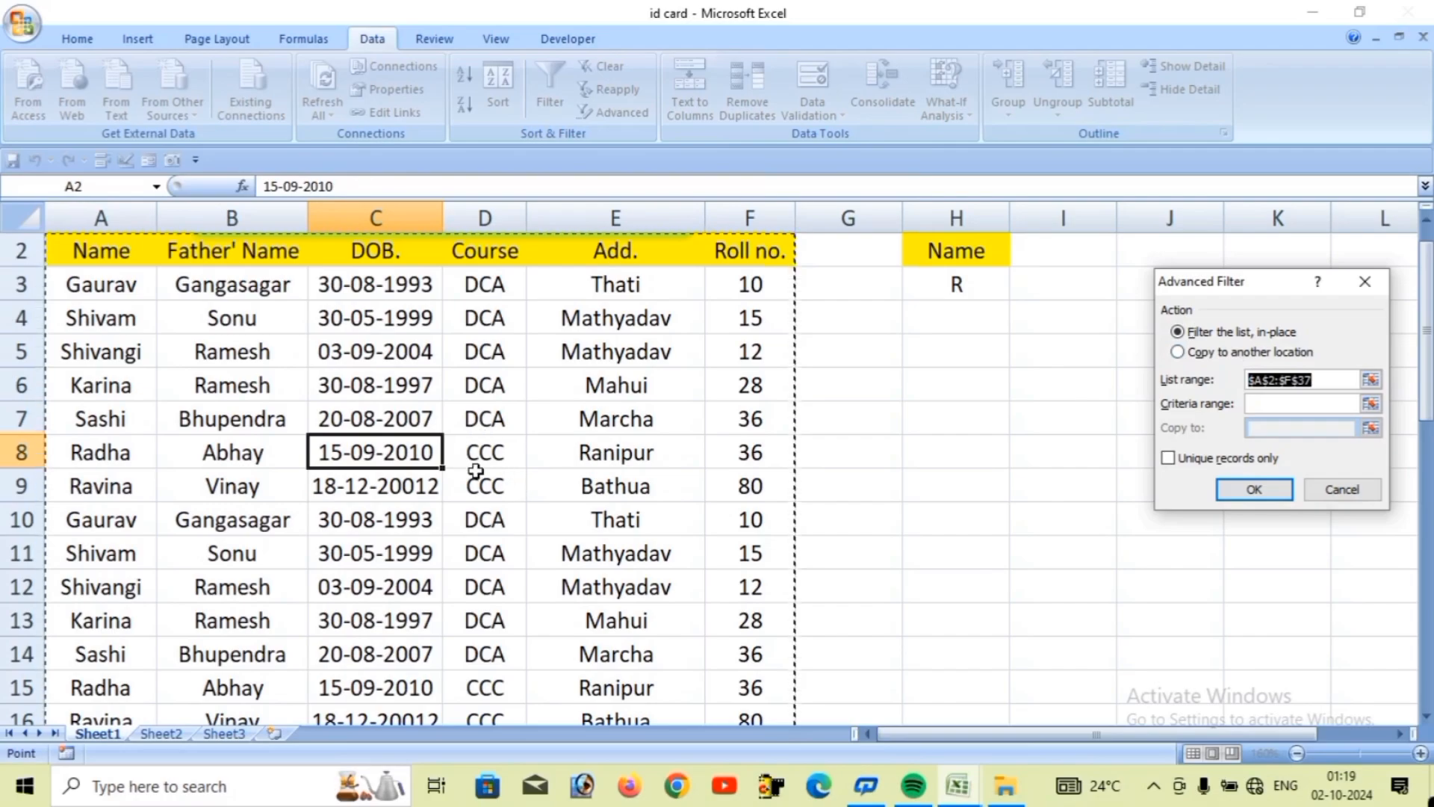
{"action": "left_click", "coordinate": [1180, 355]}
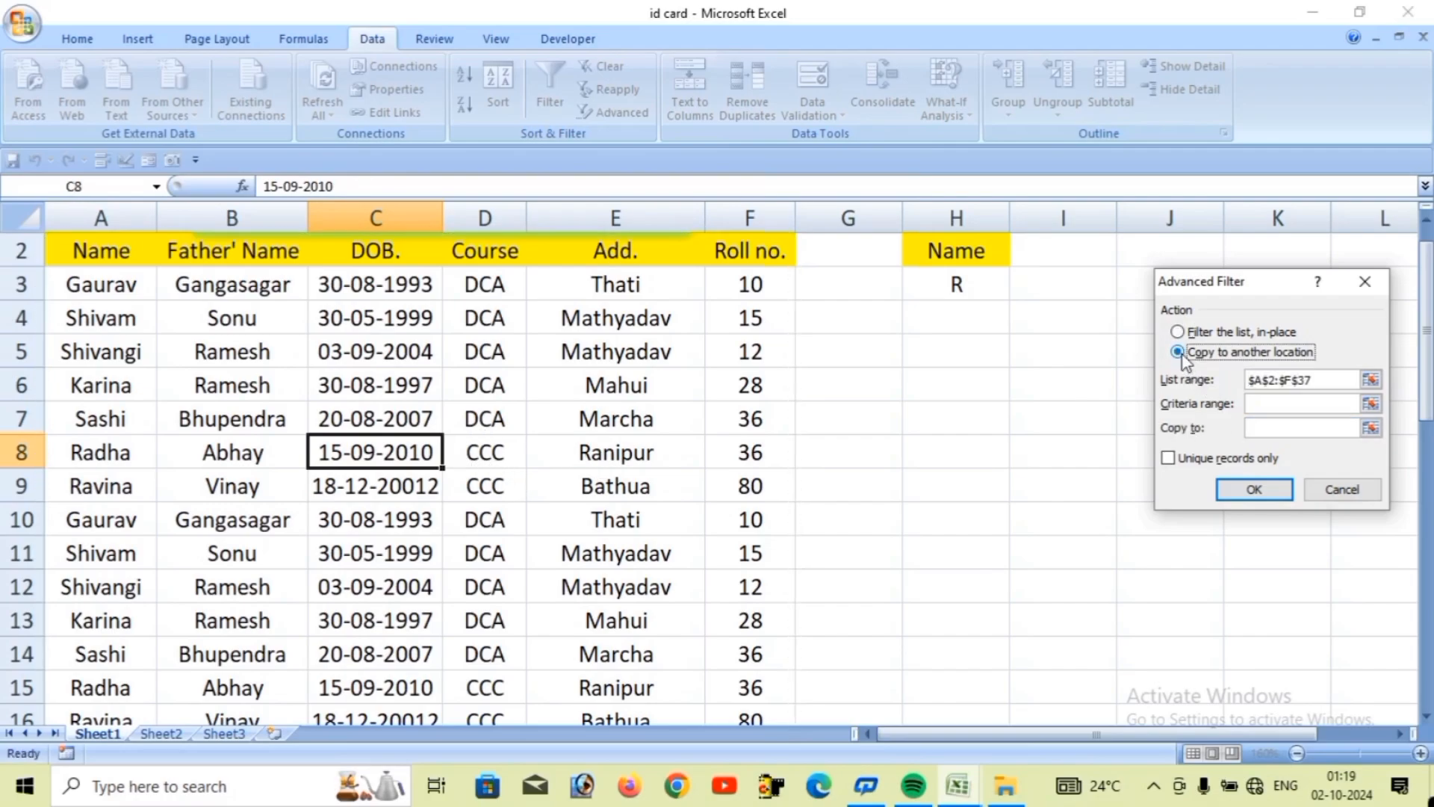
{"action": "left_click", "coordinate": [1293, 406]}
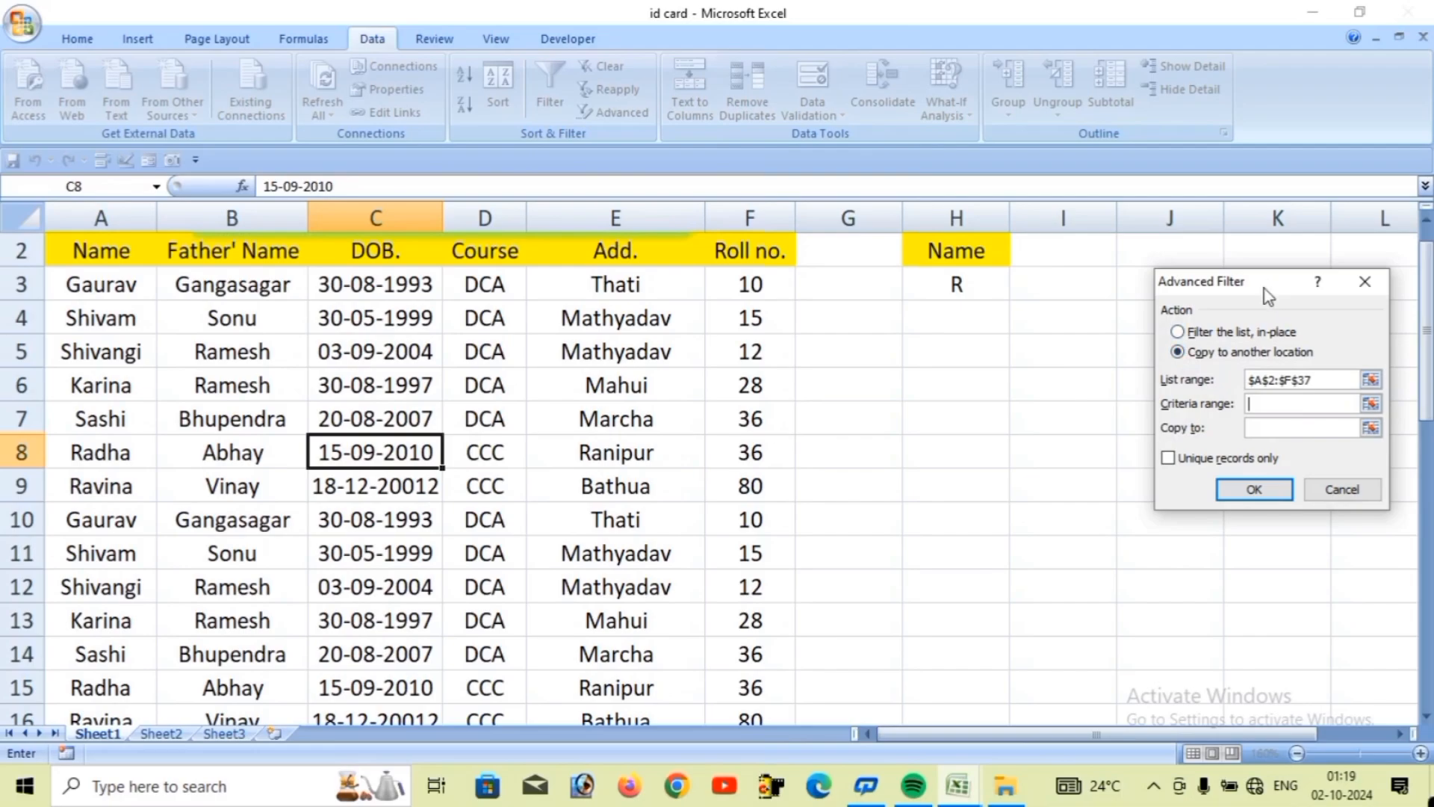
{"action": "left_click_drag", "start_coordinate": [1262, 281], "coordinate": [874, 404]}
{"action": "left_click_drag", "start_coordinate": [955, 251], "coordinate": [953, 281]}
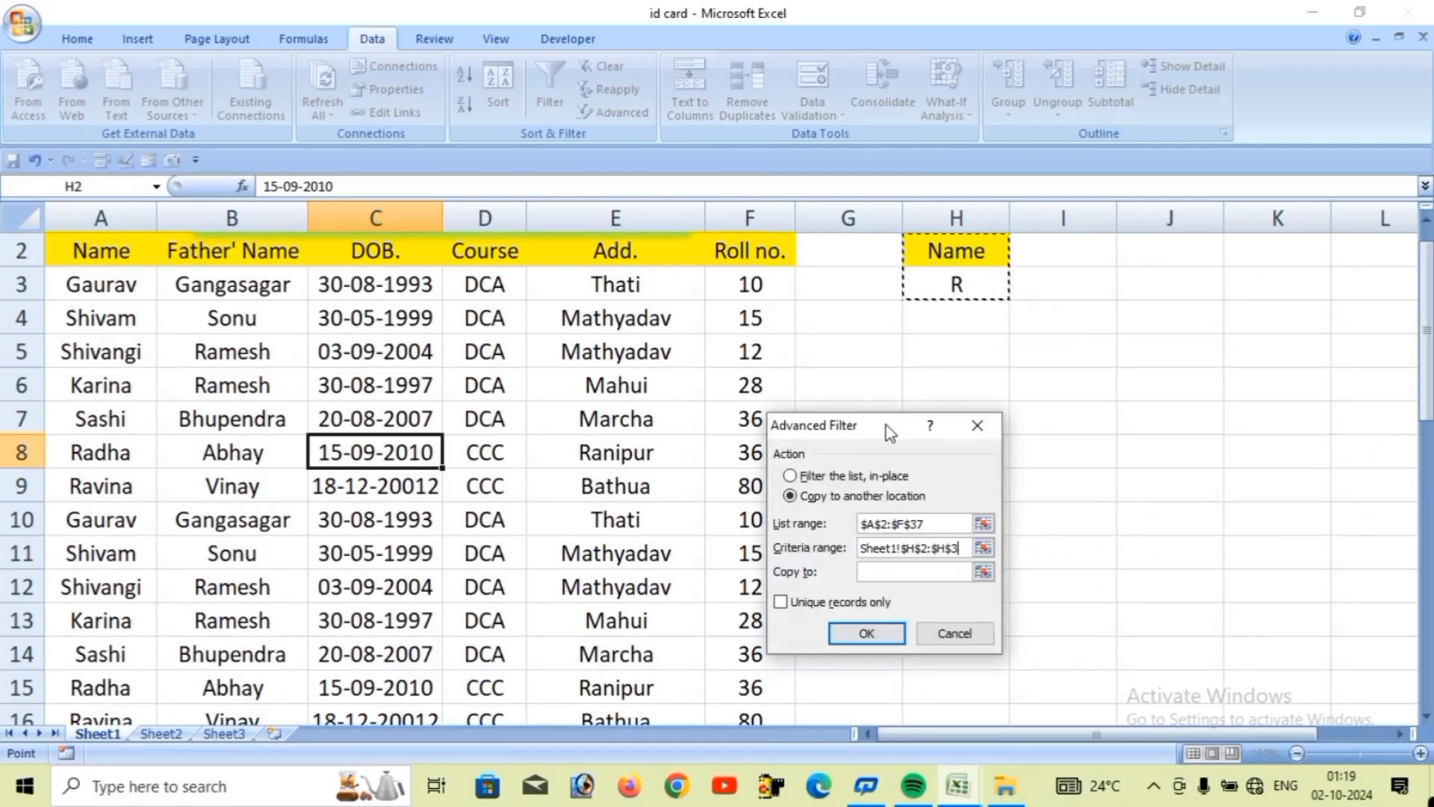
- Output the Advanced Filter's matching records starting at H5 and autofit column J to the copied DOB values
{"action": "left_click", "coordinate": [870, 572]}
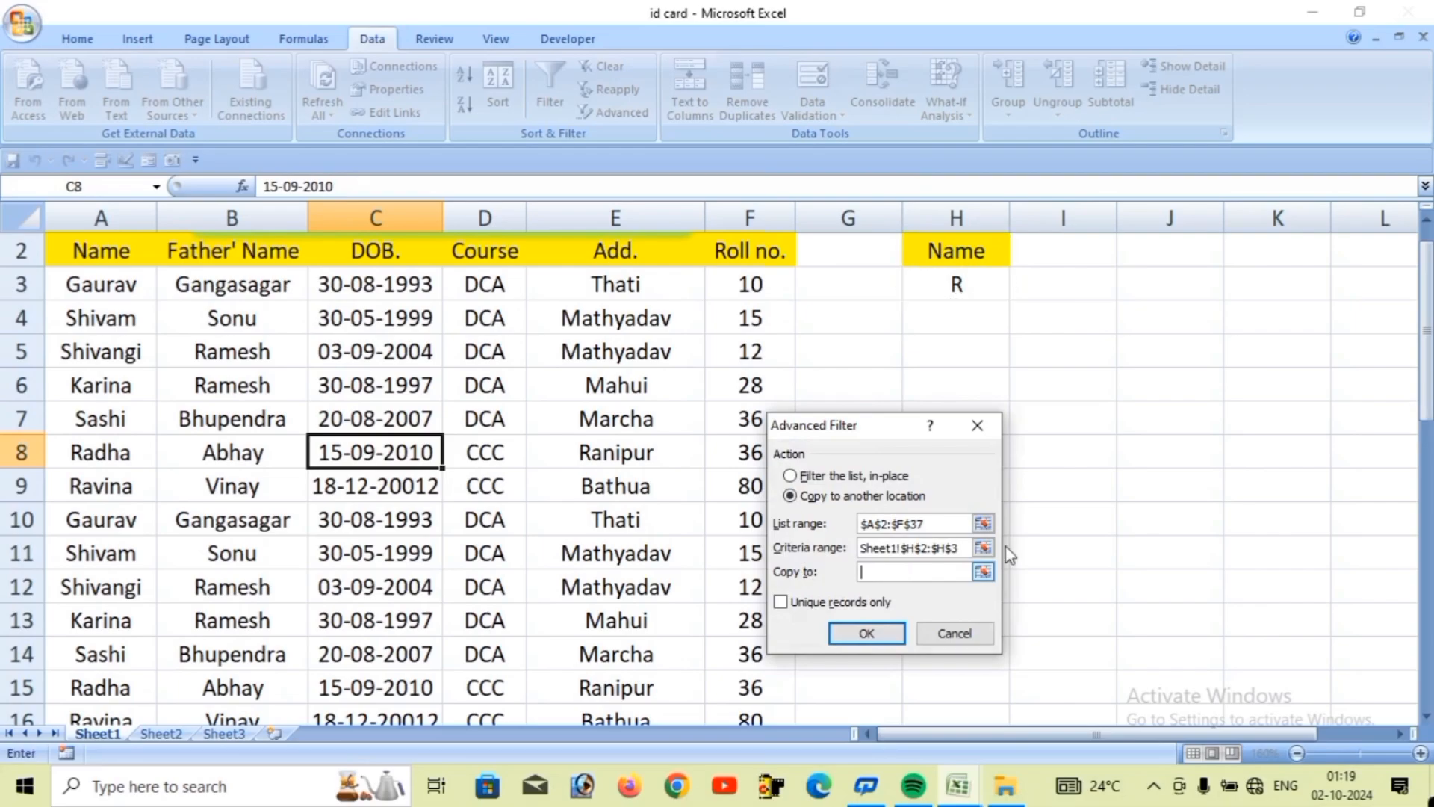
{"action": "left_click", "coordinate": [928, 348]}
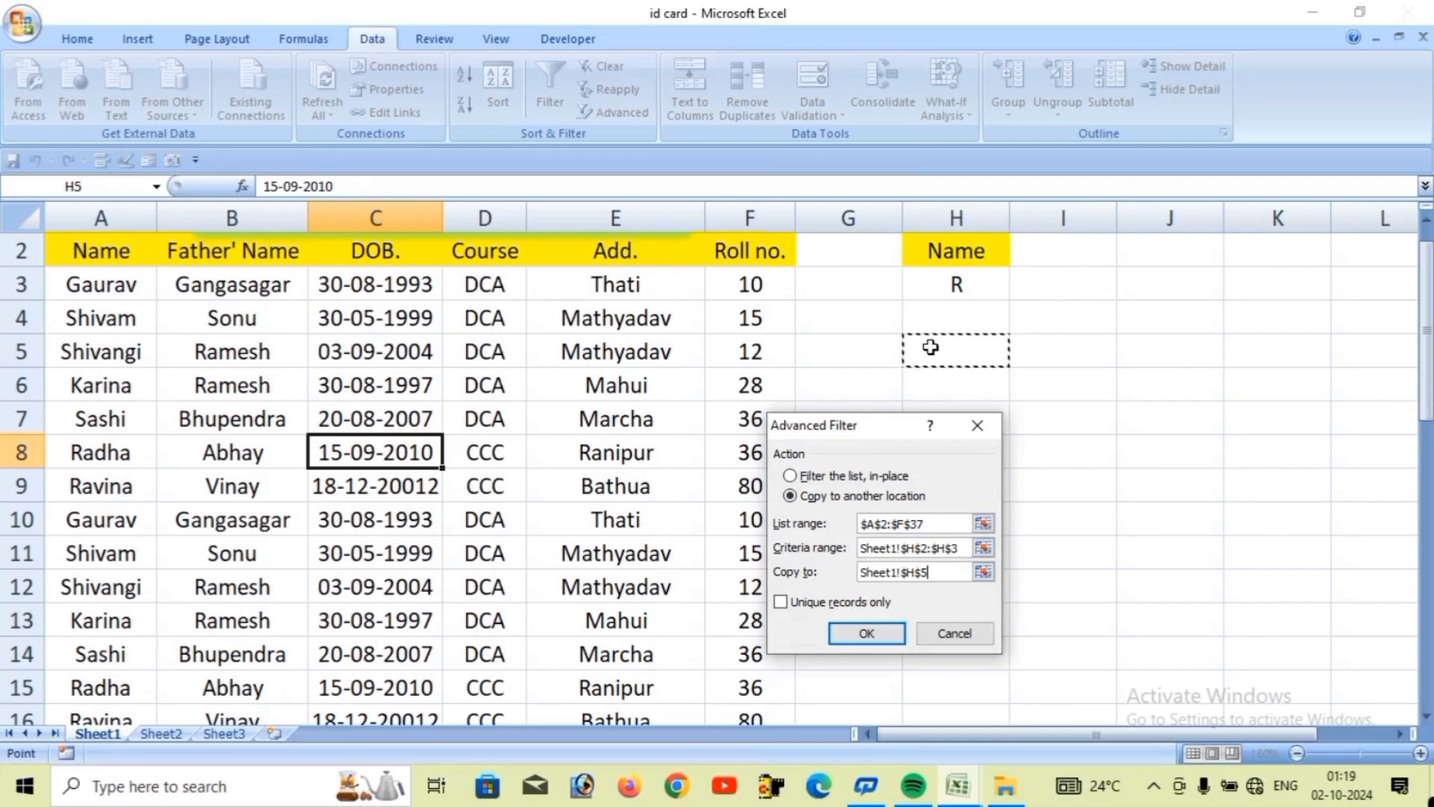
{"action": "left_click", "coordinate": [867, 634]}
{"action": "left_click_drag", "start_coordinate": [1044, 733], "coordinate": [1121, 735]}
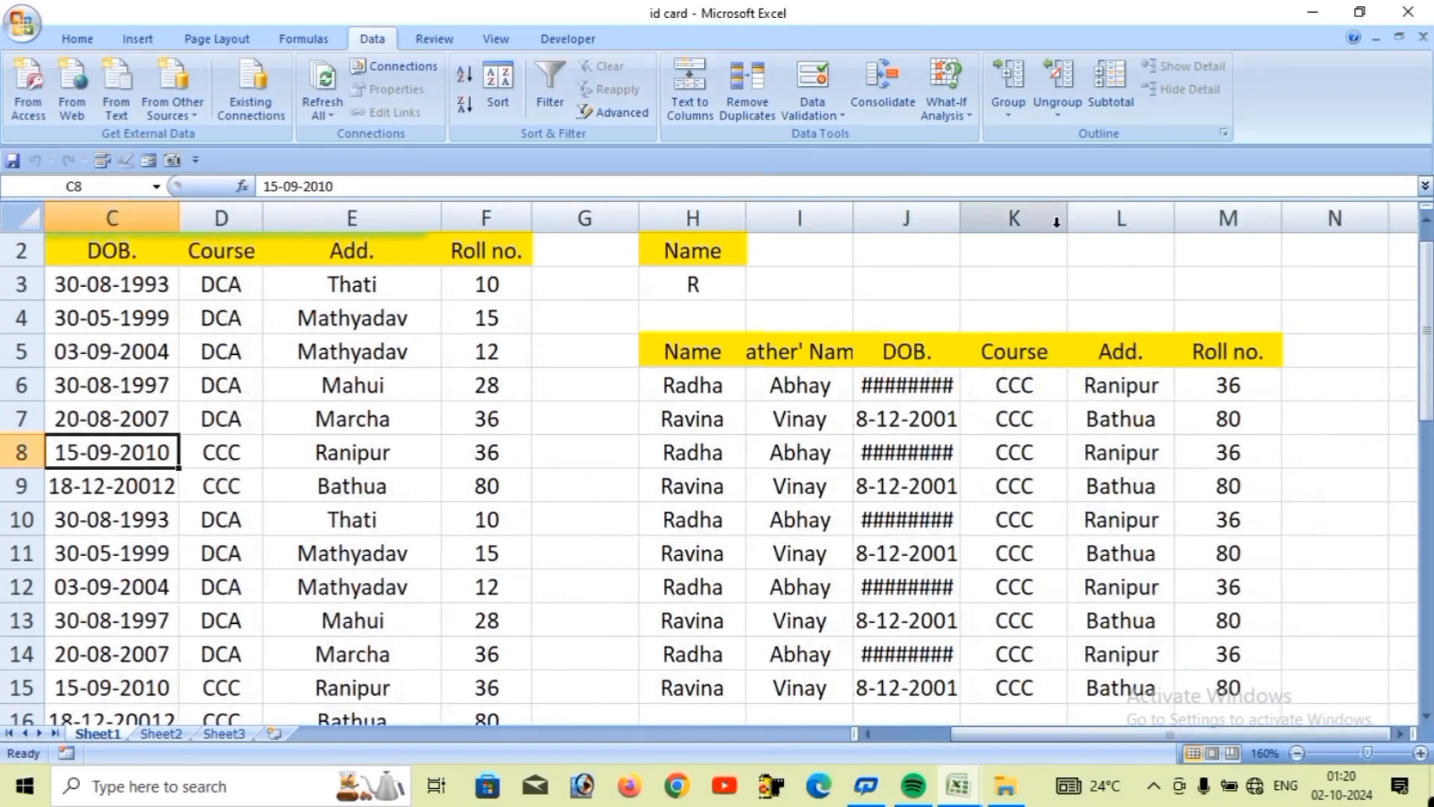
{"action": "double_click", "coordinate": [963, 218]}
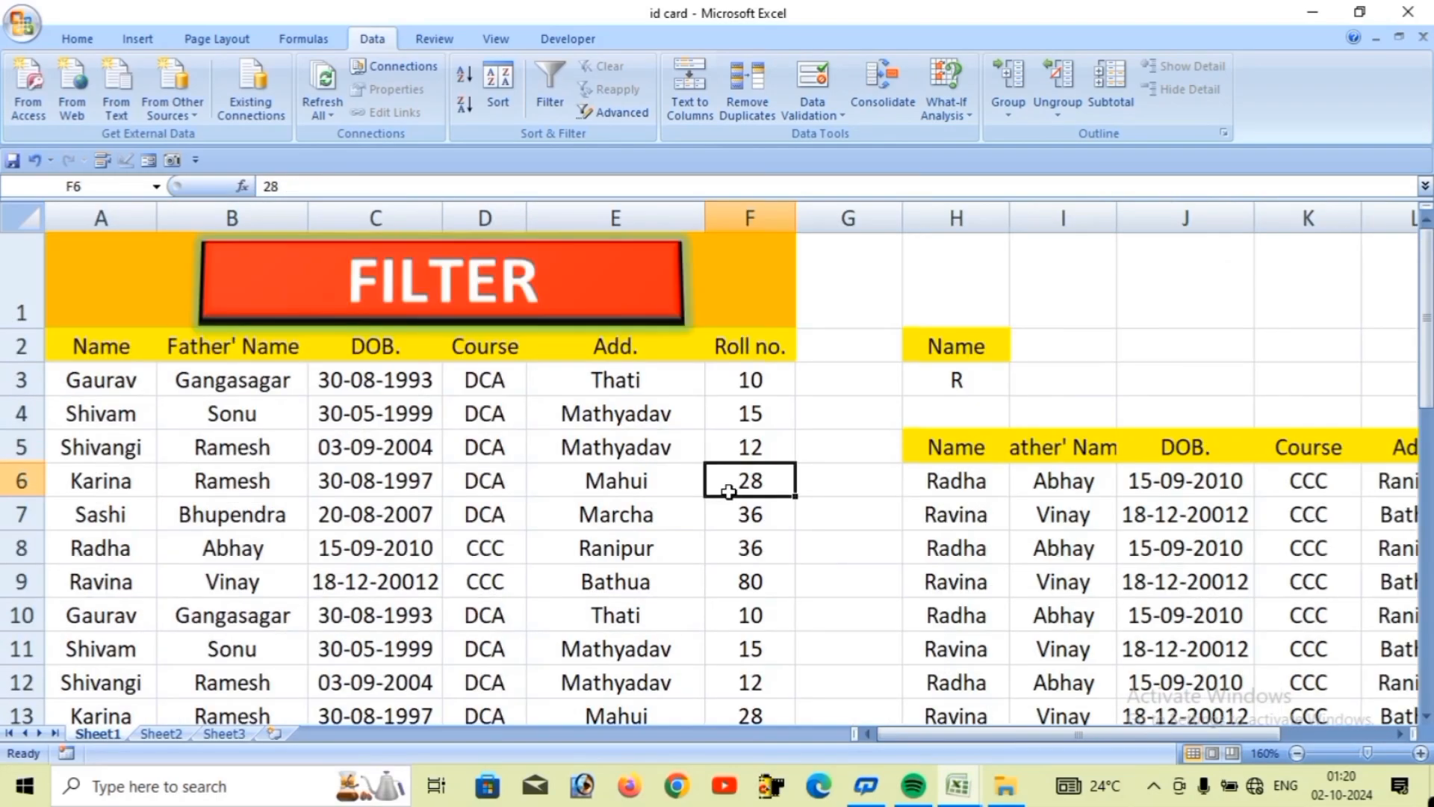
- Insert a blank row at row 8 and a blank column at column E, starting from cell E8
{"action": "left_click", "coordinate": [656, 486]}
{"action": "left_click", "coordinate": [617, 560]}
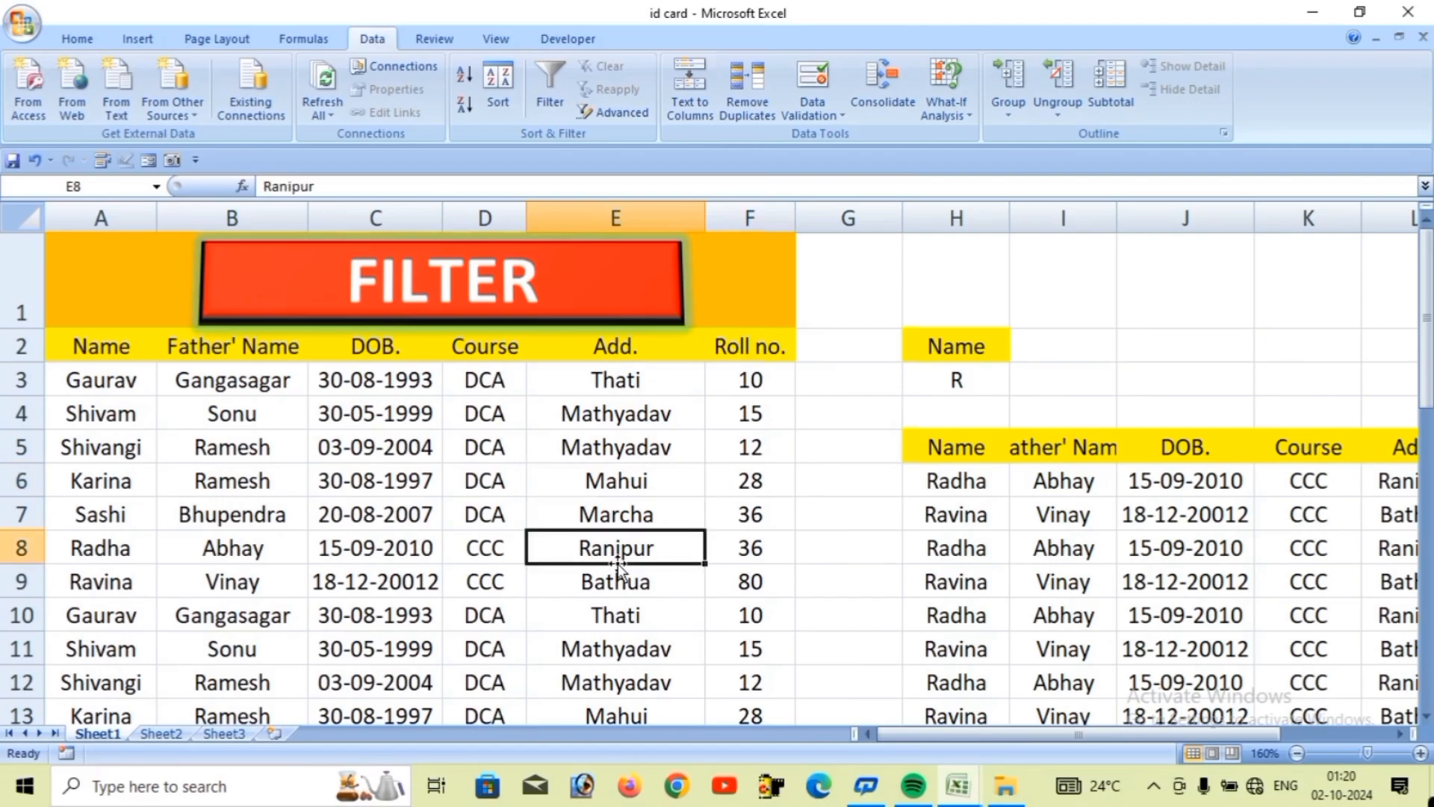
{"action": "key", "text": "alt+i"}
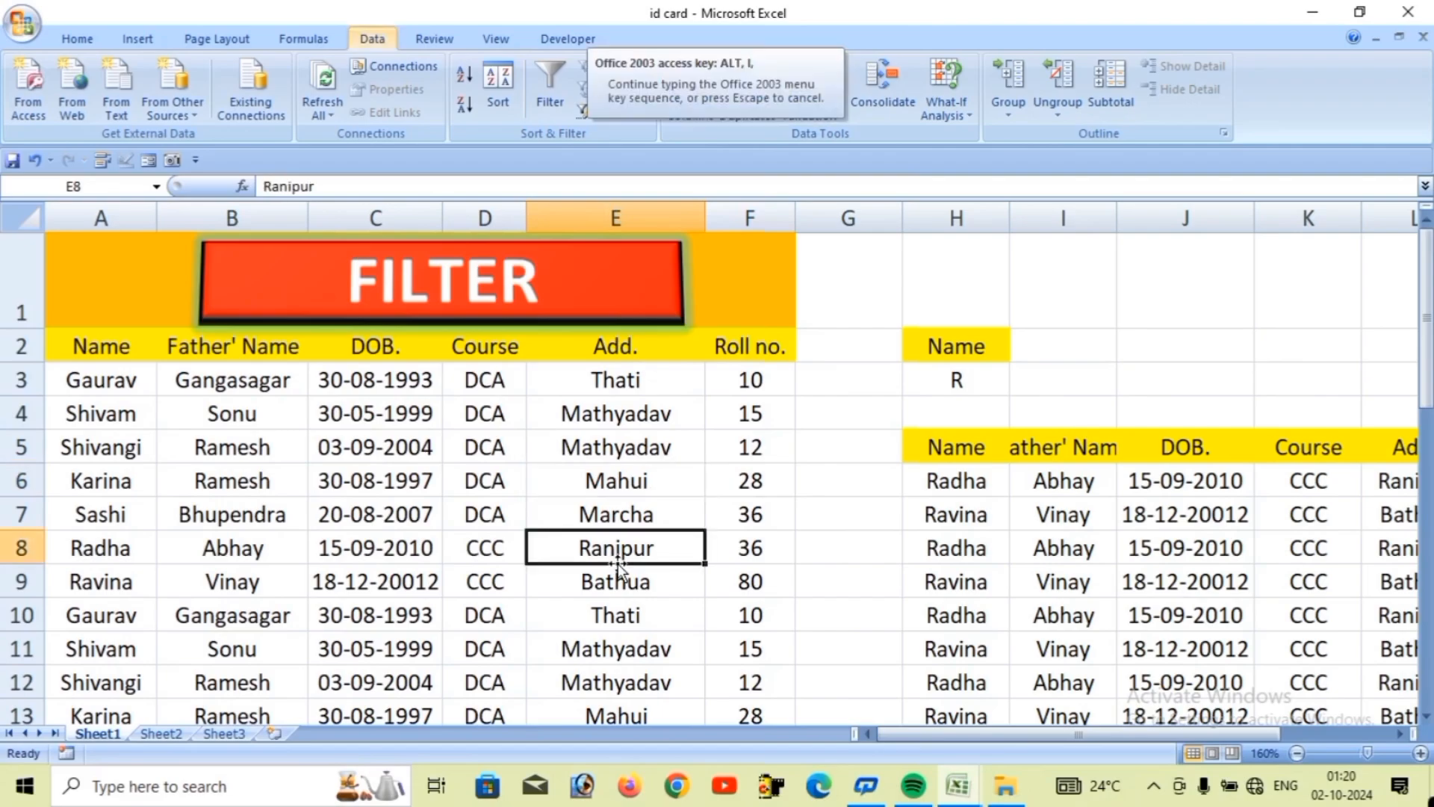
{"action": "key", "text": "r"}
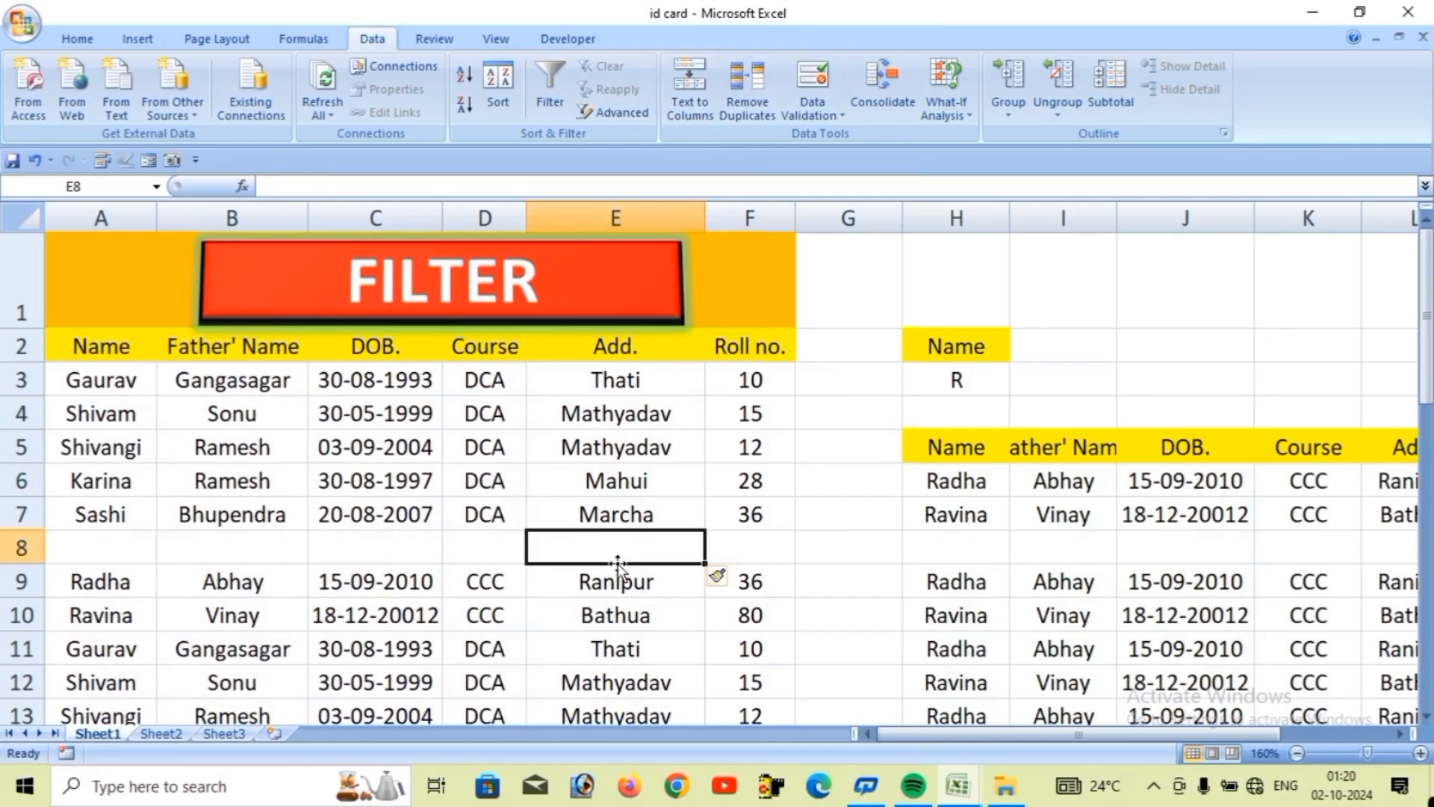
{"action": "key", "text": "alt+i"}
{"action": "key", "text": "c"}
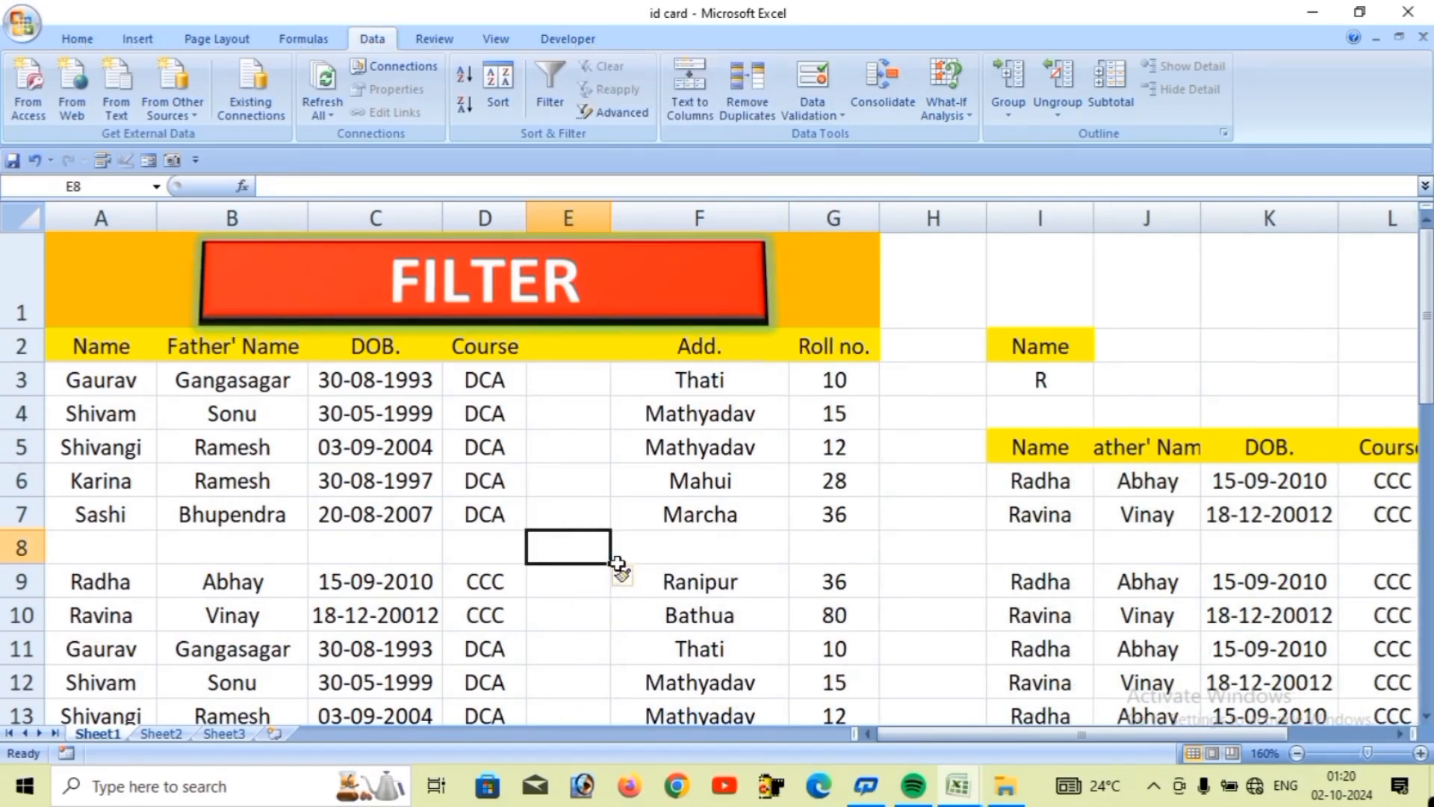